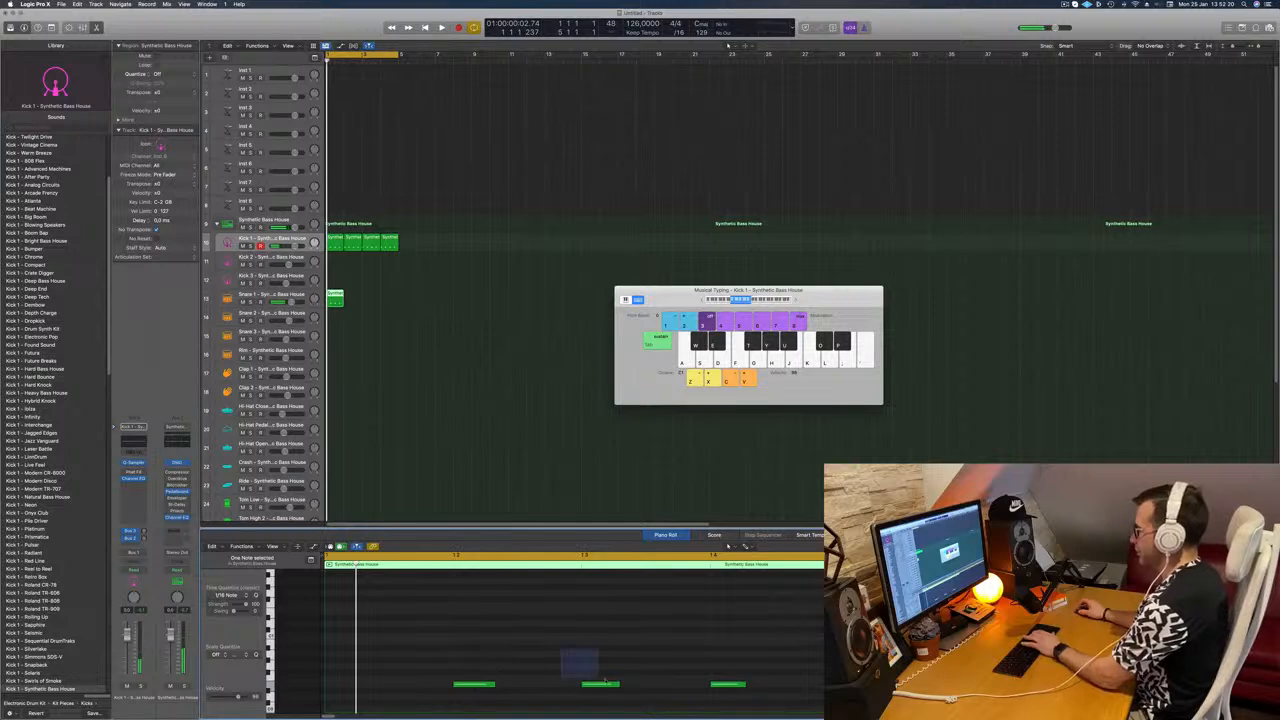
- Select the two snare notes in the Piano Roll and copy the one-bar Snare 1 region to fill four bars
drag(455, 660, 819, 704)
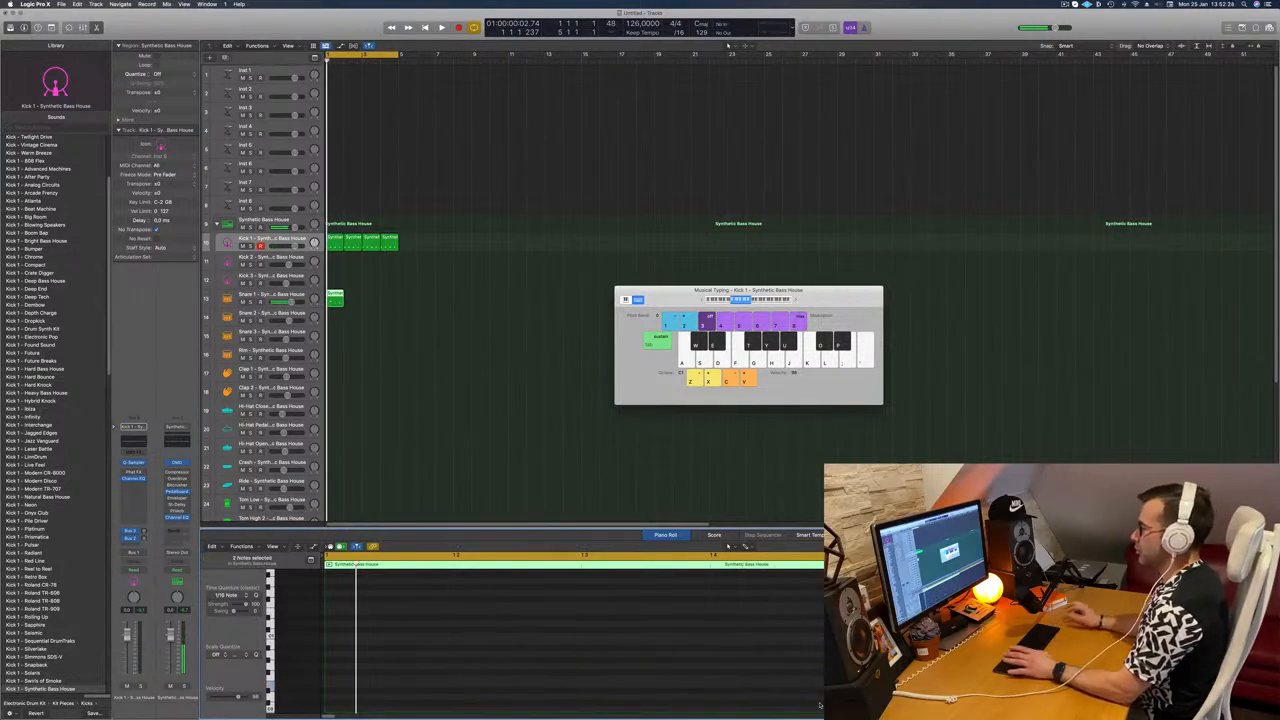
drag(336, 296, 355, 299)
mouse_move(395, 294)
mouse_down()
mouse_move(334, 301)
mouse_move(377, 295)
mouse_up()
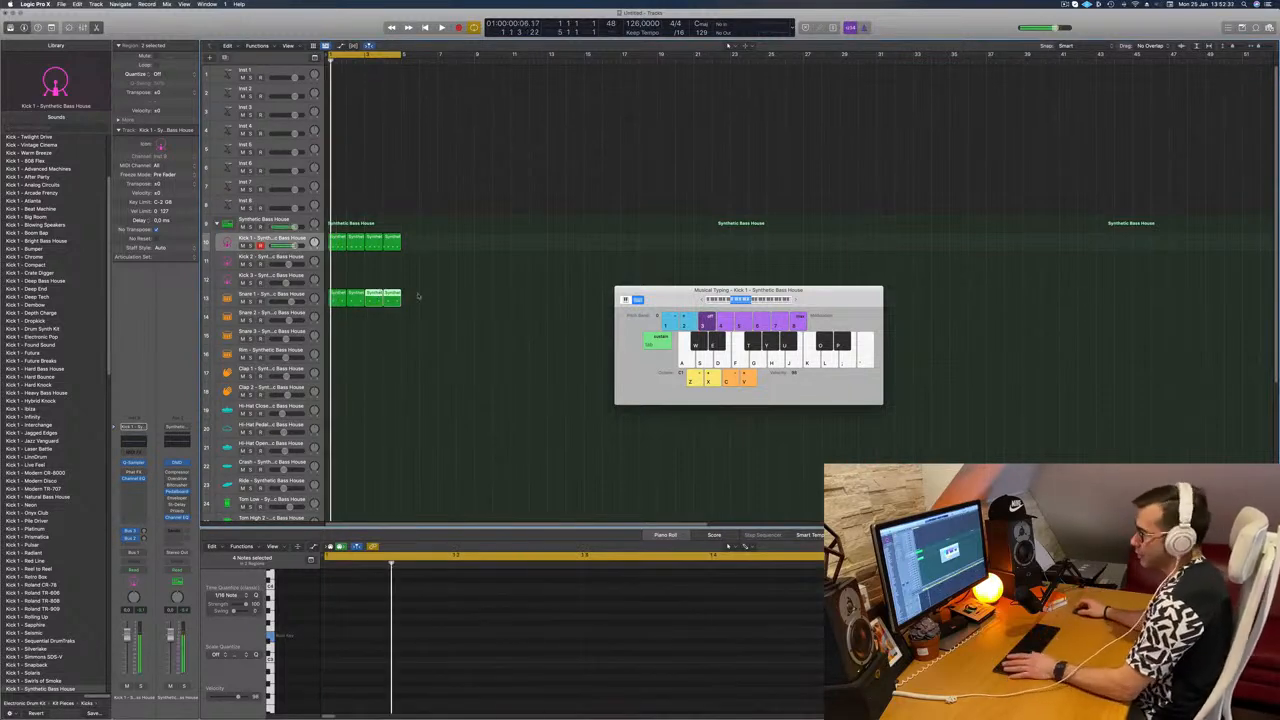
scroll(429, 334, down, 1)
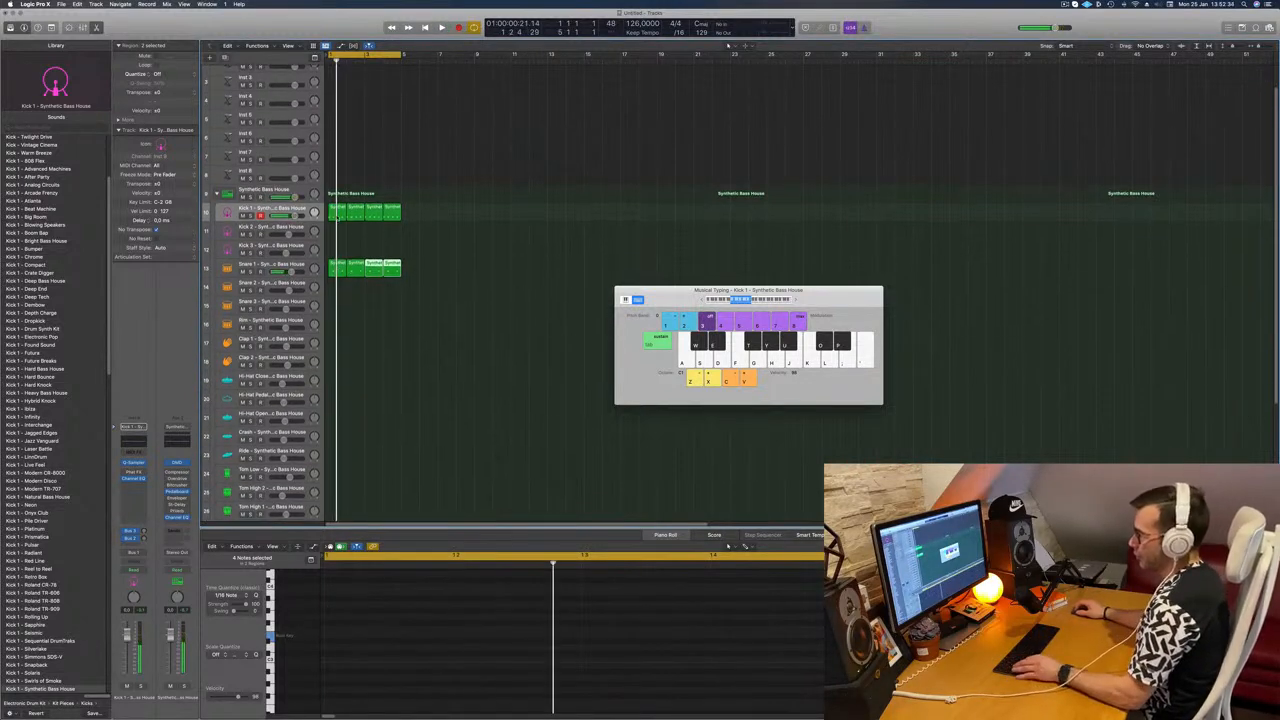
- Copy the first Kick 1 region to the Hi-Hat Closed track and shift its four notes half a beat later
click(338, 217)
key(space)
drag(338, 213, 334, 380)
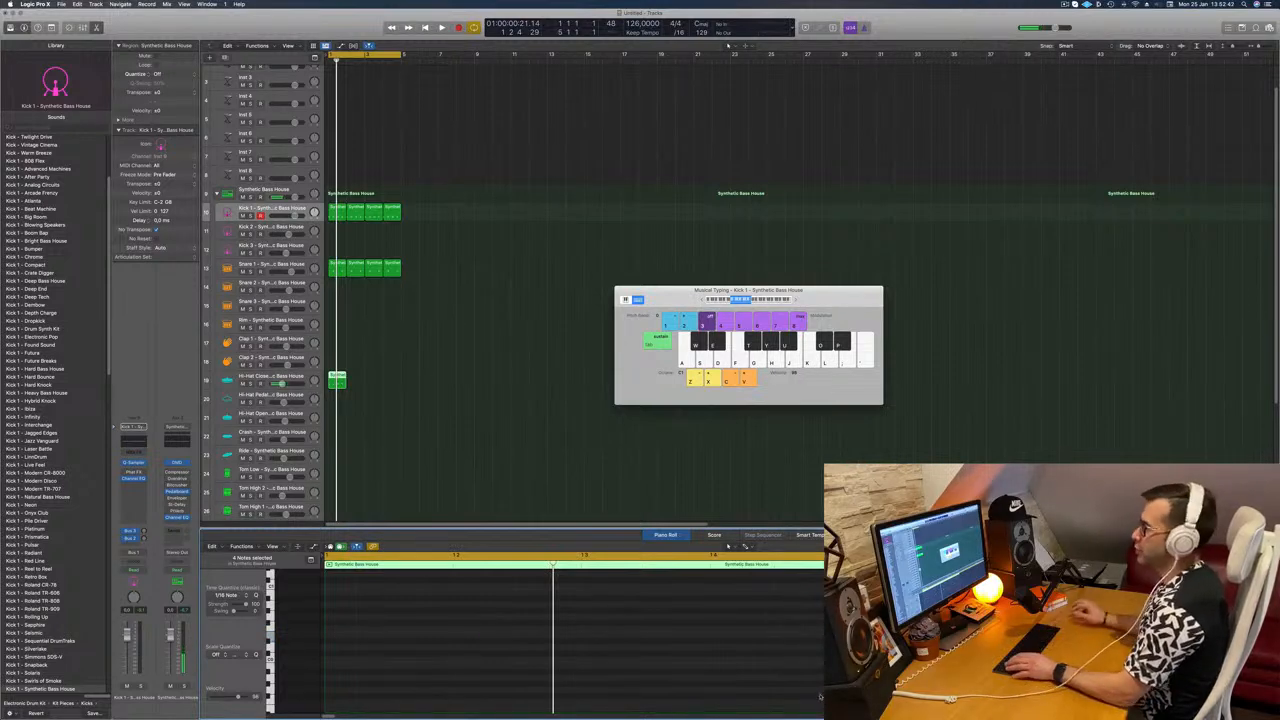
scroll(711, 656, up, 8)
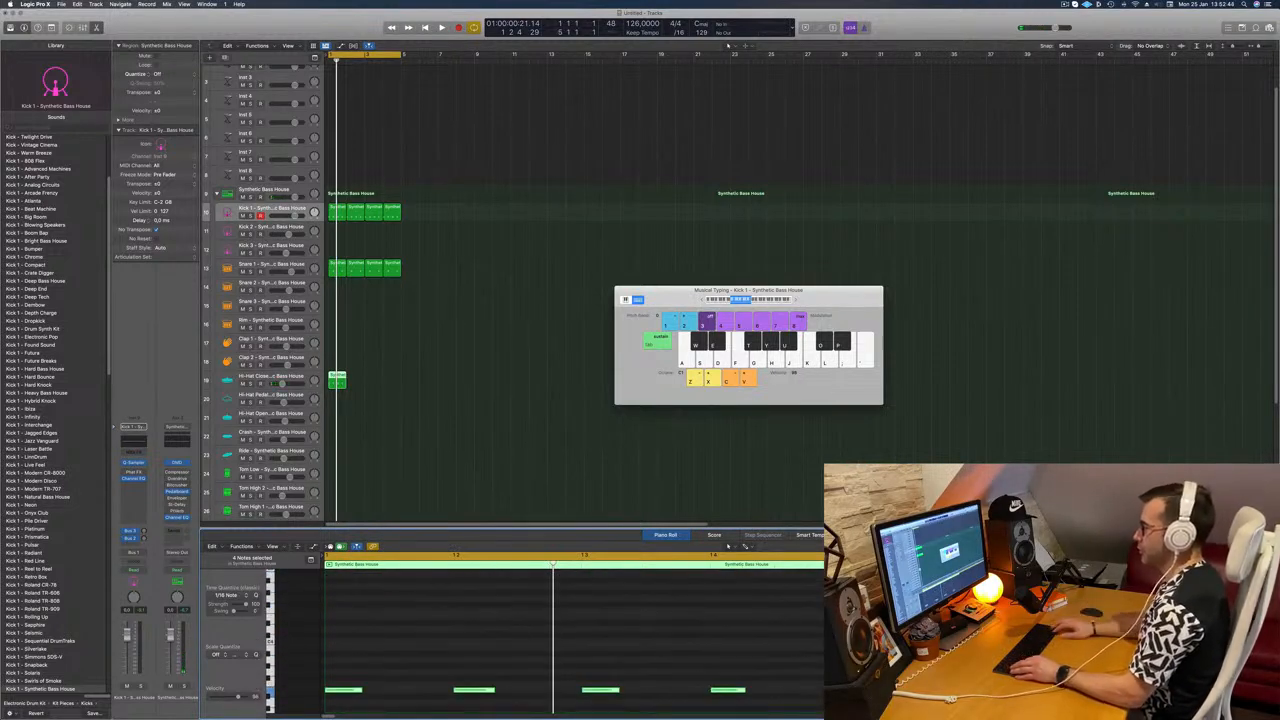
key(alt+Right)
key(alt+Right)
key(space)
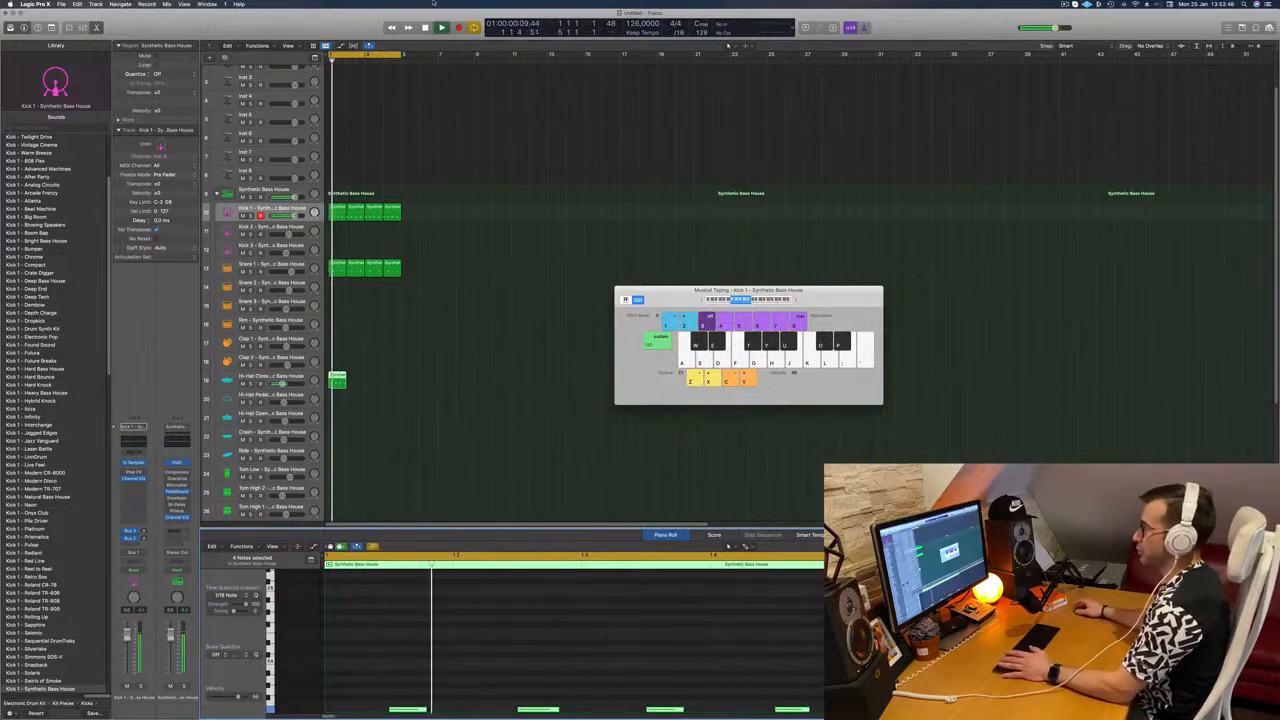
- Repeat the one-bar Hi-Hat Closed region along its track to fill four bars
drag(338, 381, 393, 362)
shift+click(338, 382)
key(space)
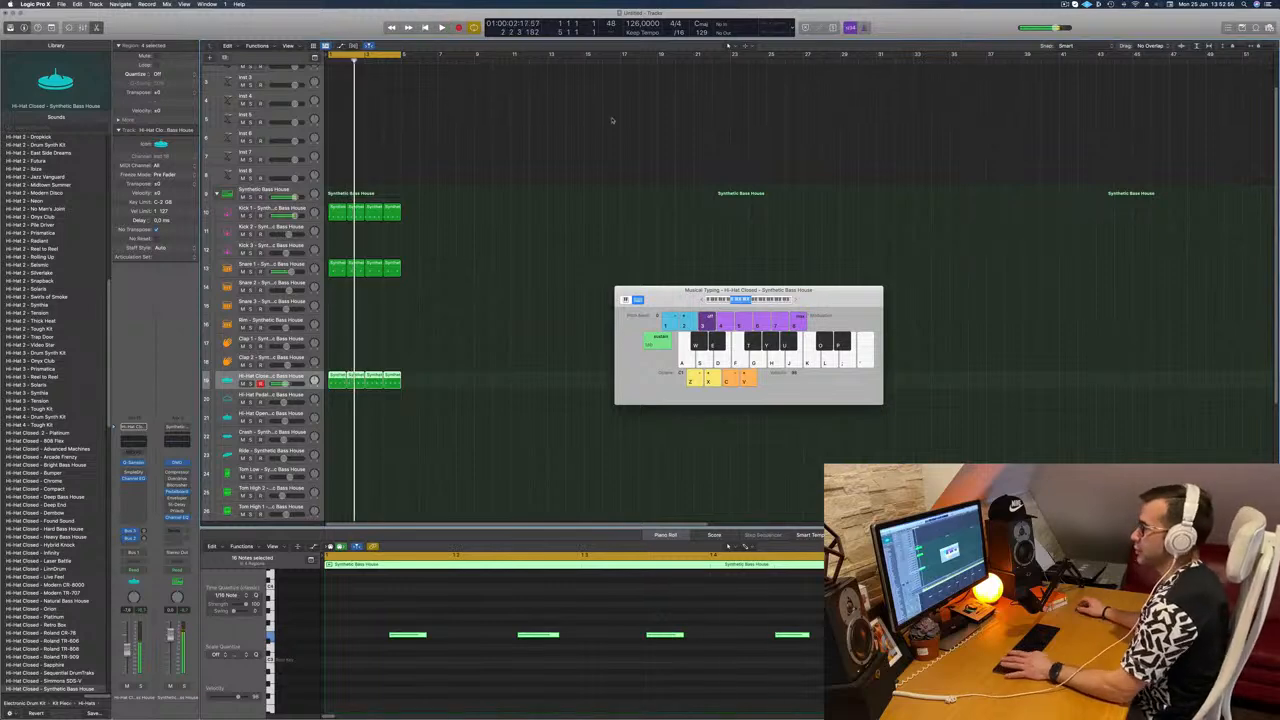
- Select the Snare 1 track and lower its volume
click(256, 265)
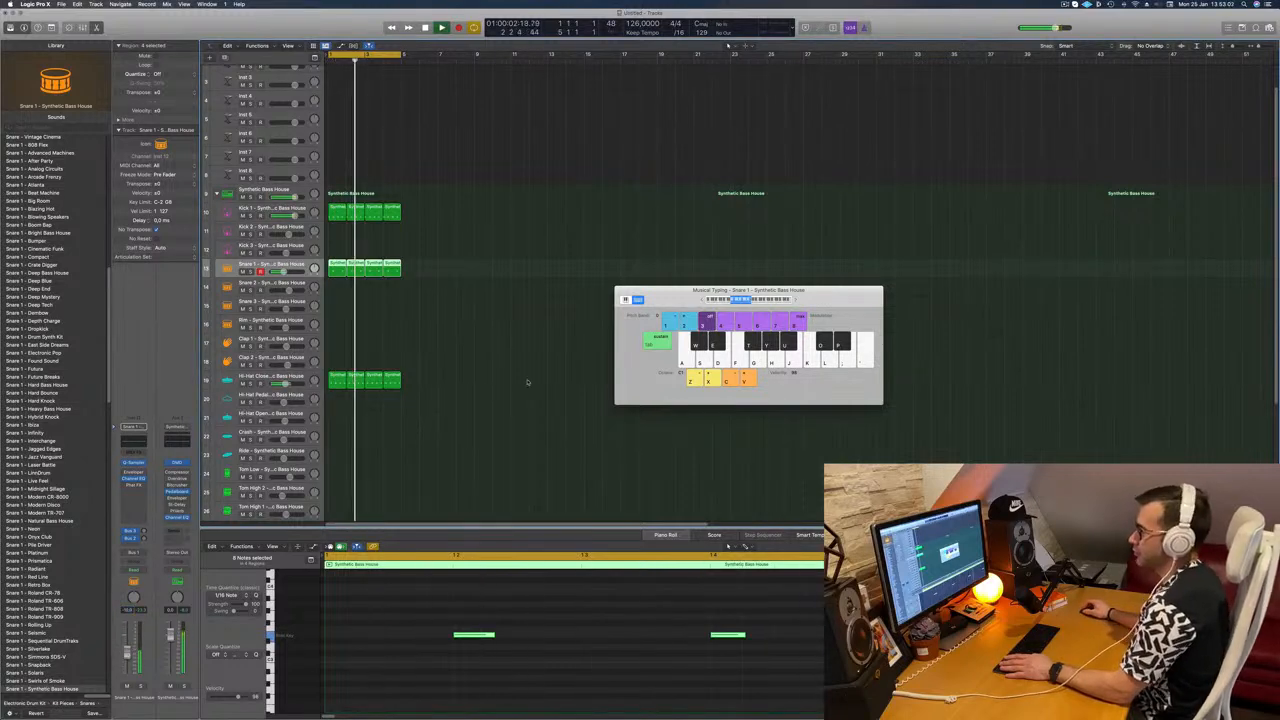
scroll(527, 381, down, 5)
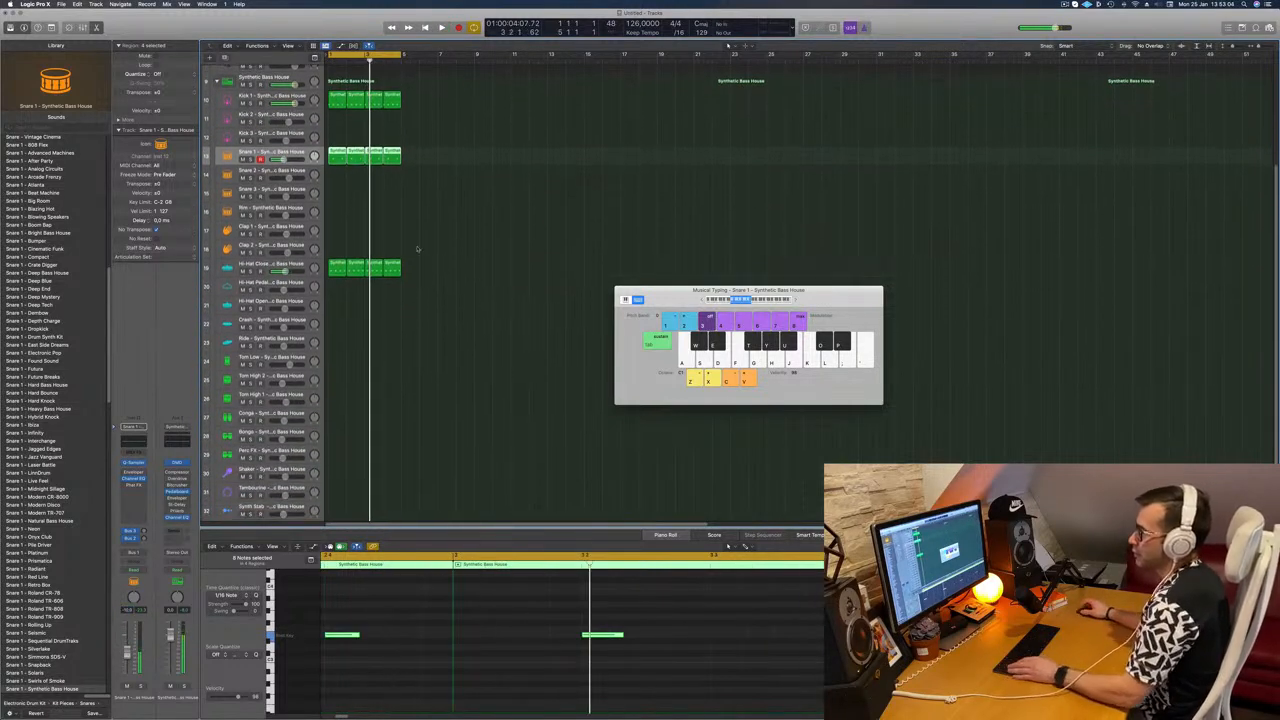
- Undo the last hi-hat edits and copy the two remaining Hi-Hat Closed regions into bars 3 and 4
click(337, 267)
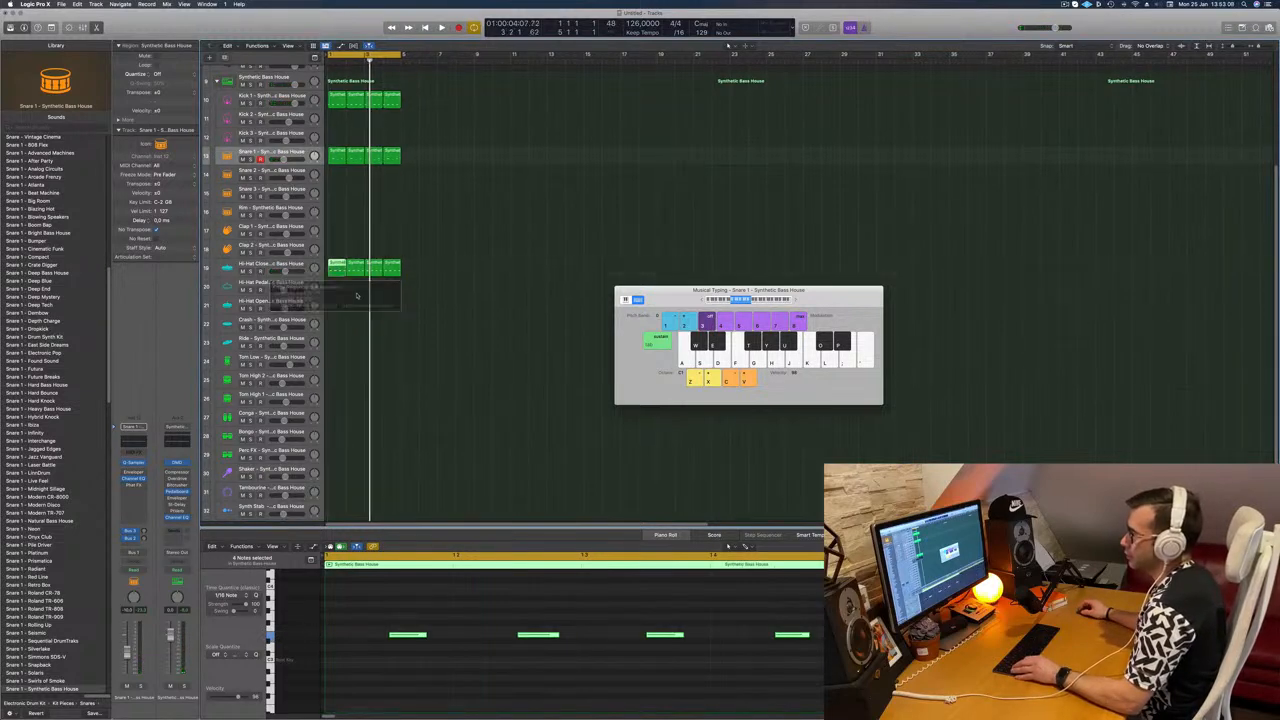
key(super+z)
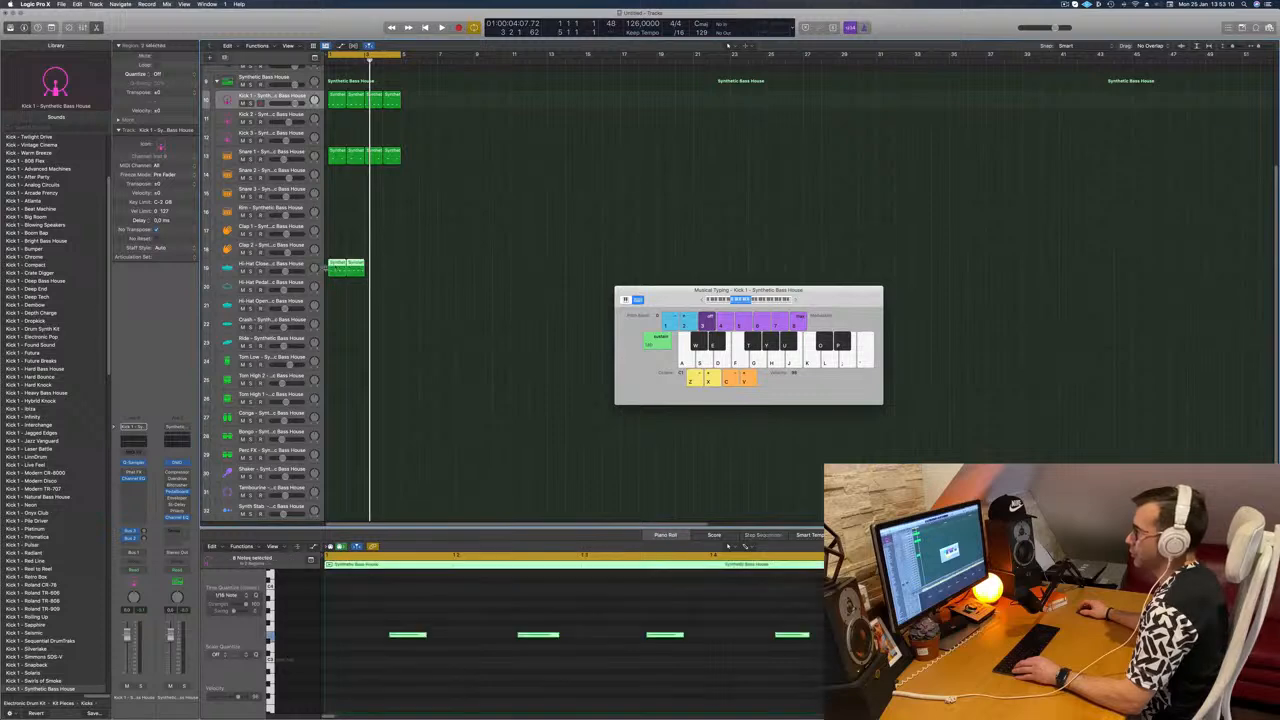
drag(340, 265, 378, 268)
key(Return)
key(space)
- Copy the first Kick 1 region onto the Ride track and select its four notes
scroll(347, 351, down, 3)
click(342, 102)
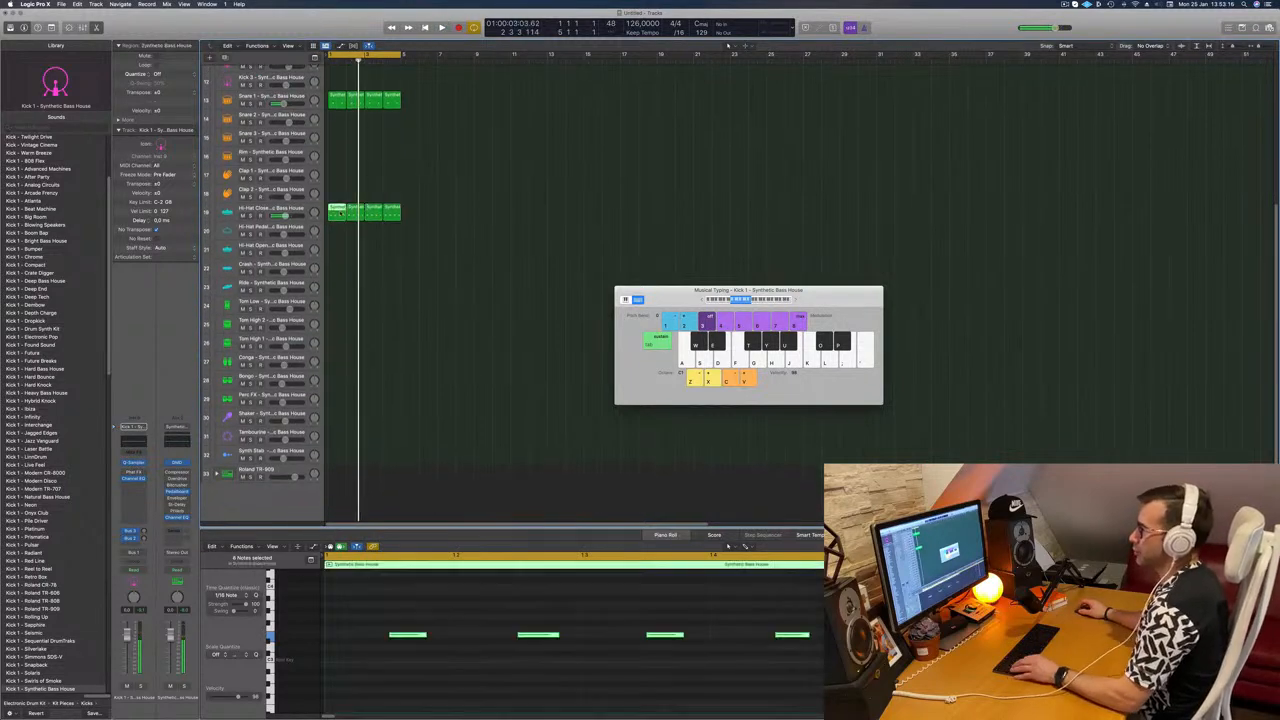
scroll(337, 98, up, 4)
drag(337, 90, 343, 318)
key(space)
drag(342, 626, 797, 679)
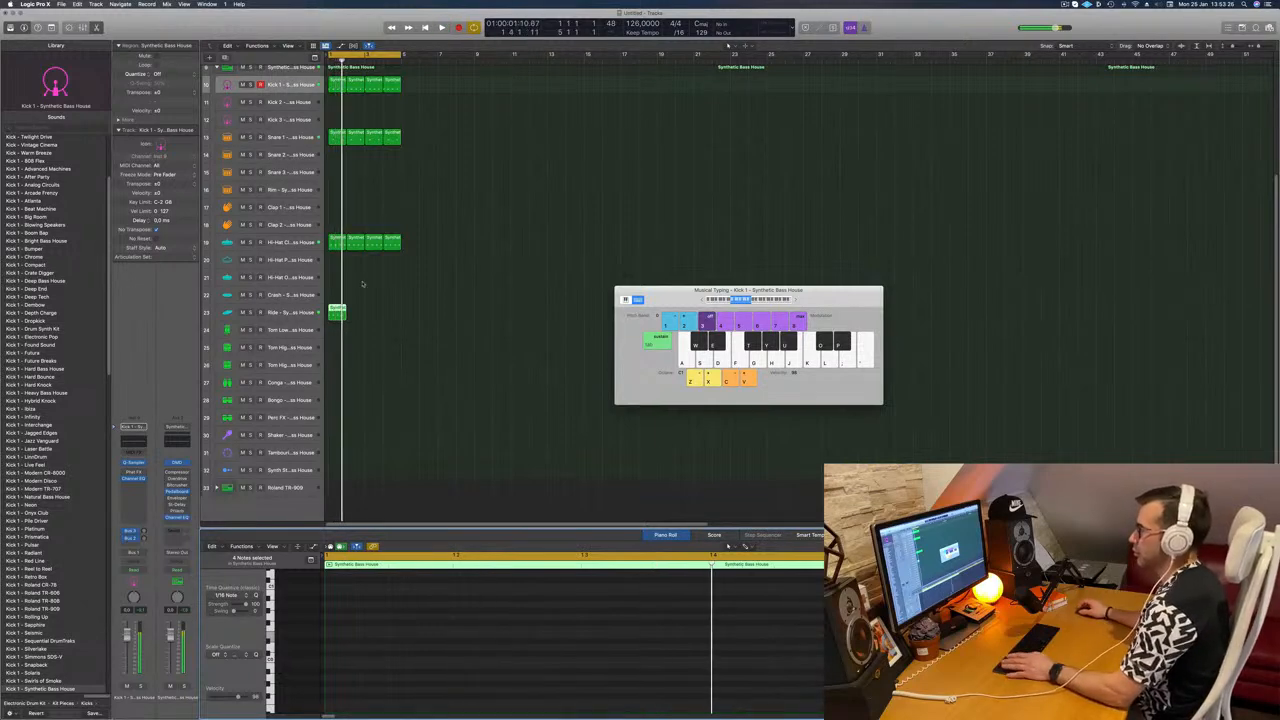
key(space)
- Adjust the Ride track's volume and copy its one-bar region to fill four bars
click(290, 313)
key(space)
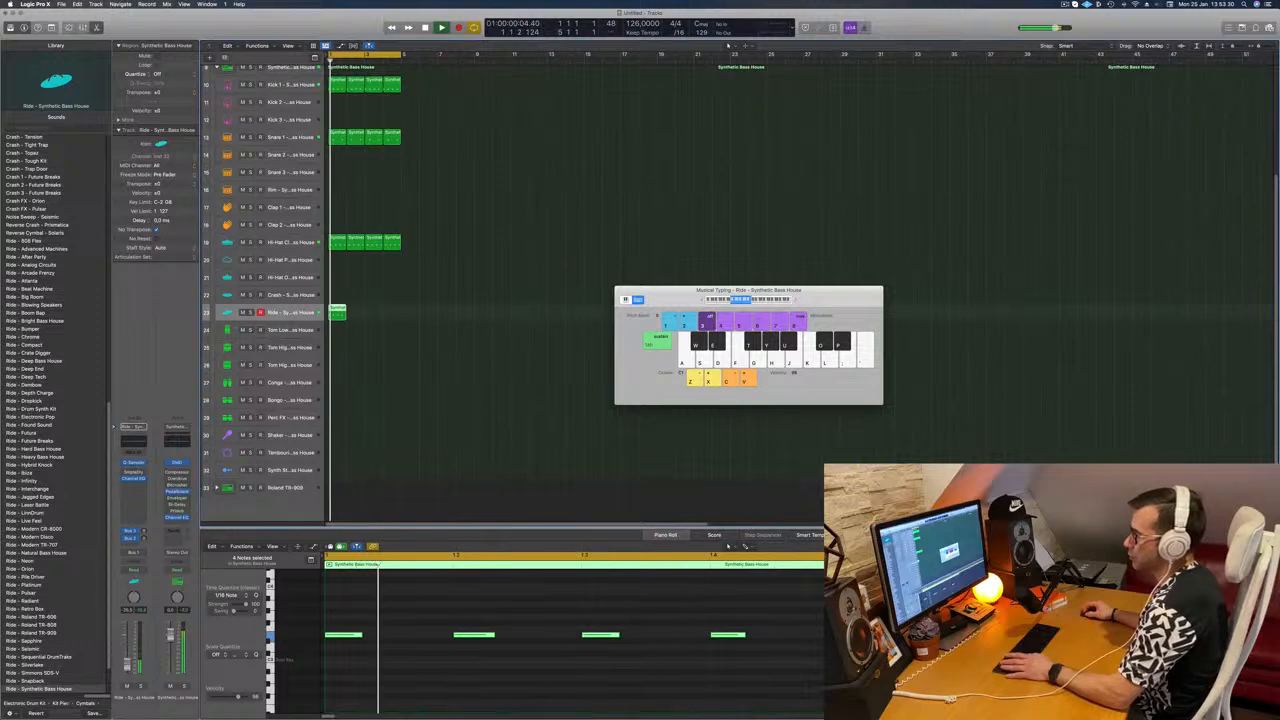
click(418, 652)
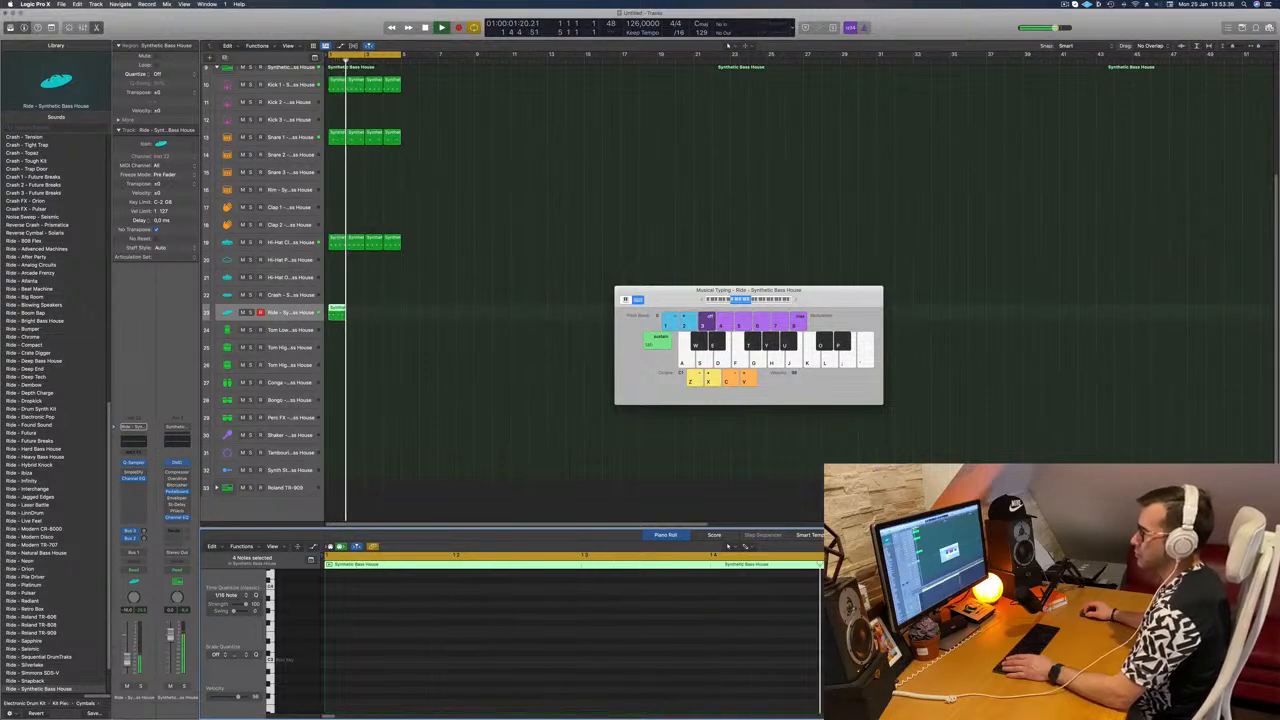
drag(338, 310, 372, 315)
shift+click(337, 310)
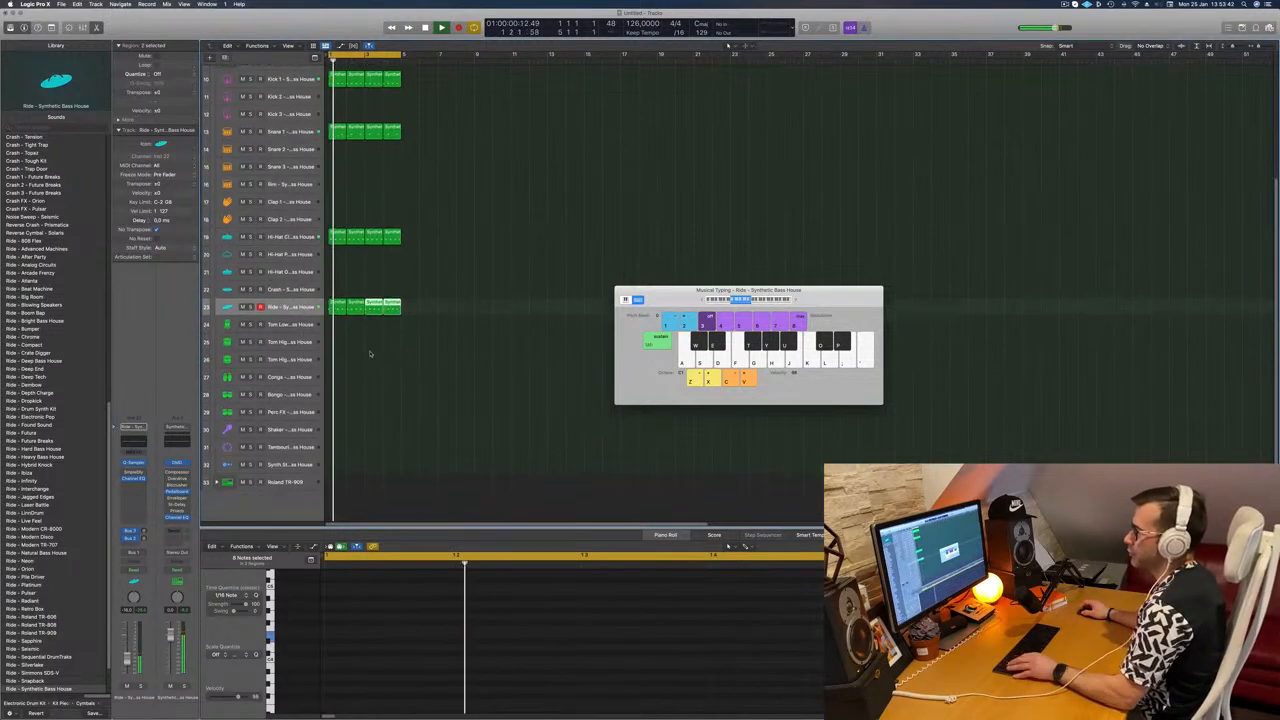
scroll(391, 337, down, 3)
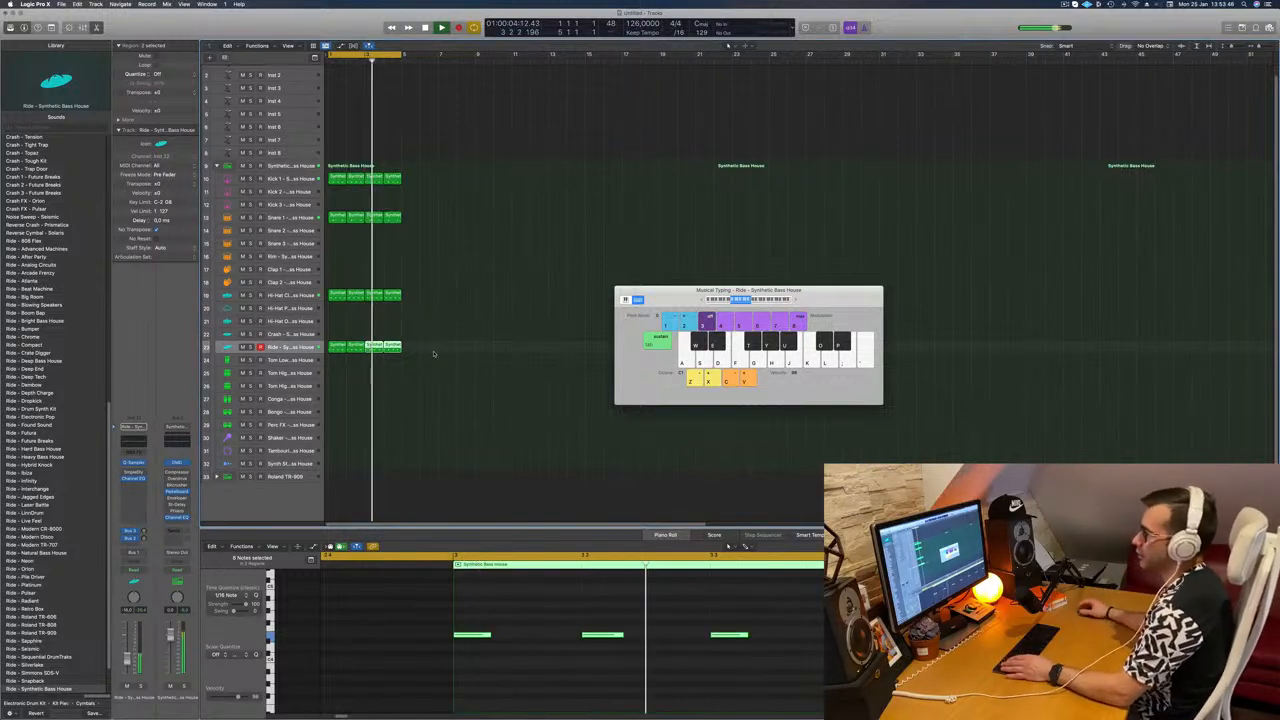
- Play the four-bar drum loop from the start to judge the combined pattern
key(Return)
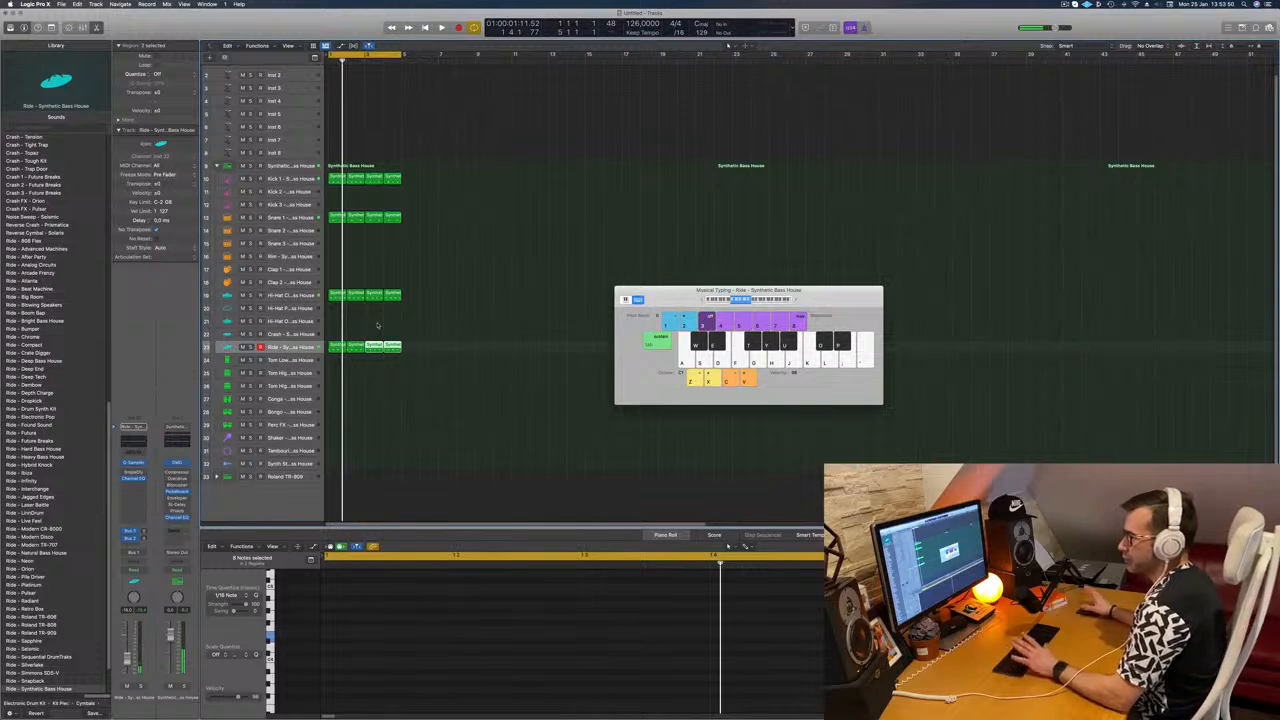
key(space)
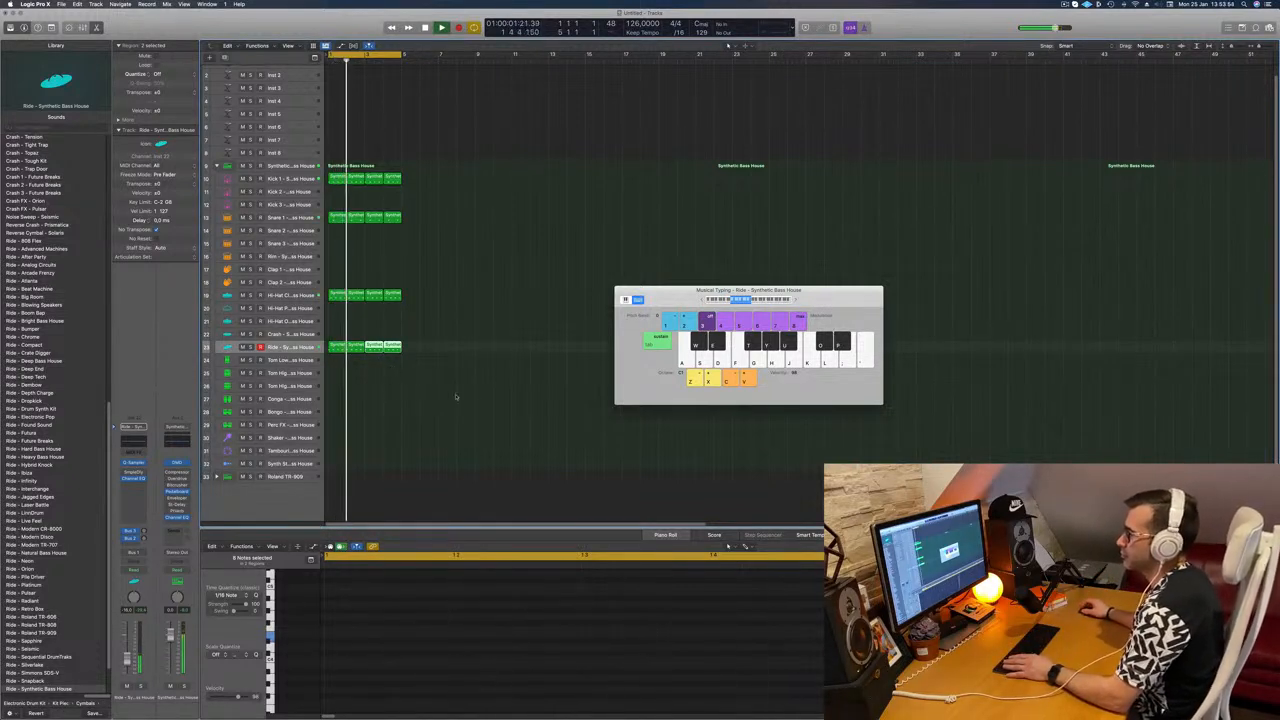
key(space)
key(space)
- Select all four Ride regions and duplicate their notes half a beat later to form an eighth-note pattern
drag(480, 332, 331, 360)
key(space)
click(371, 645)
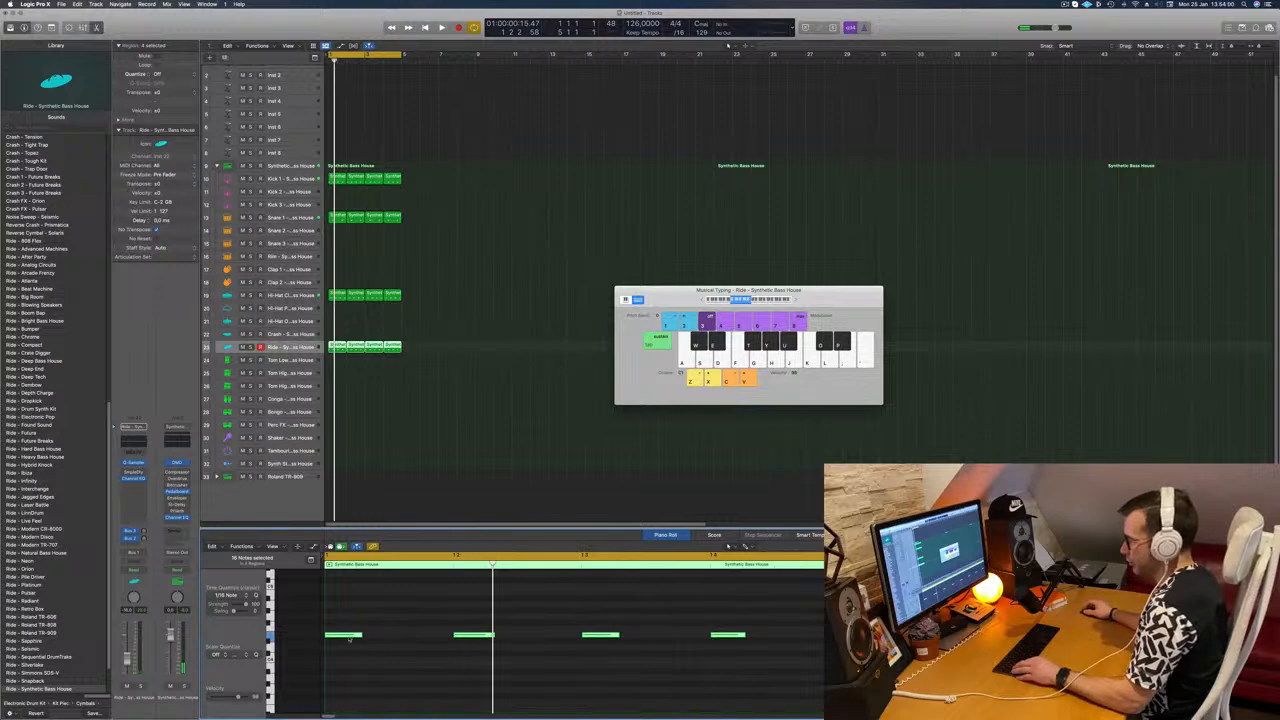
drag(349, 636, 413, 641)
key(space)
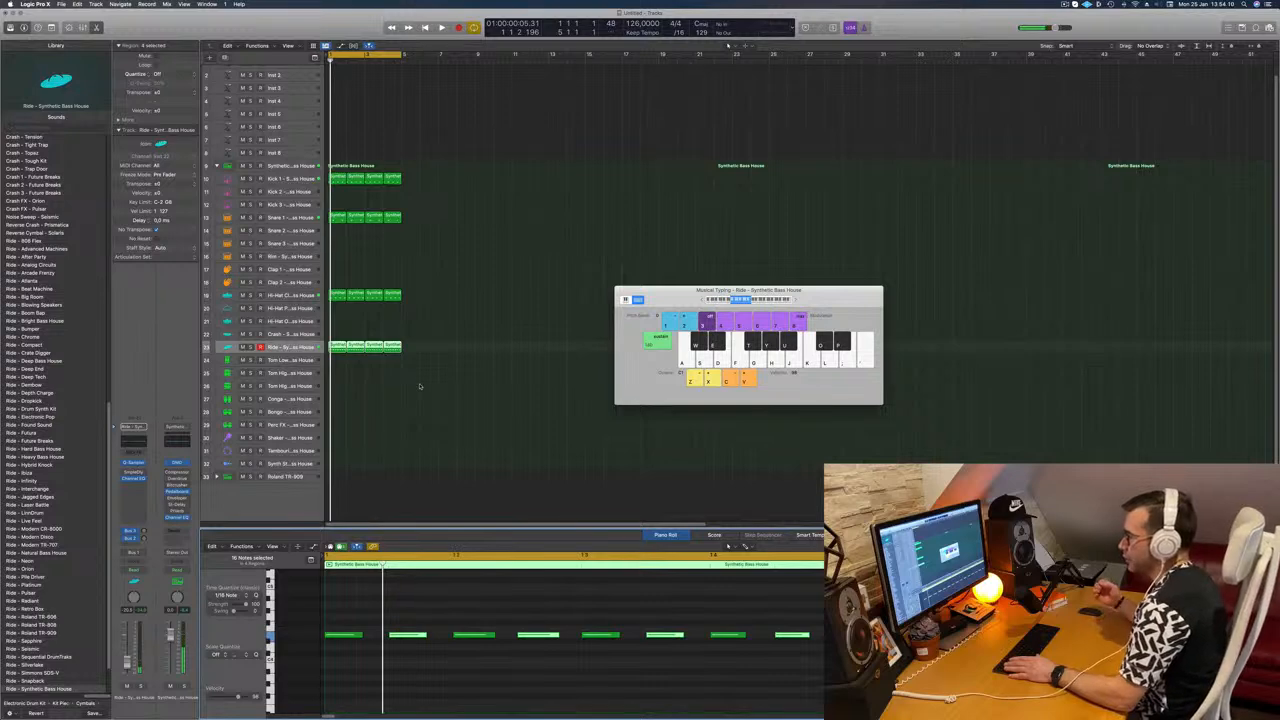
key(space)
key(space)
key(space)
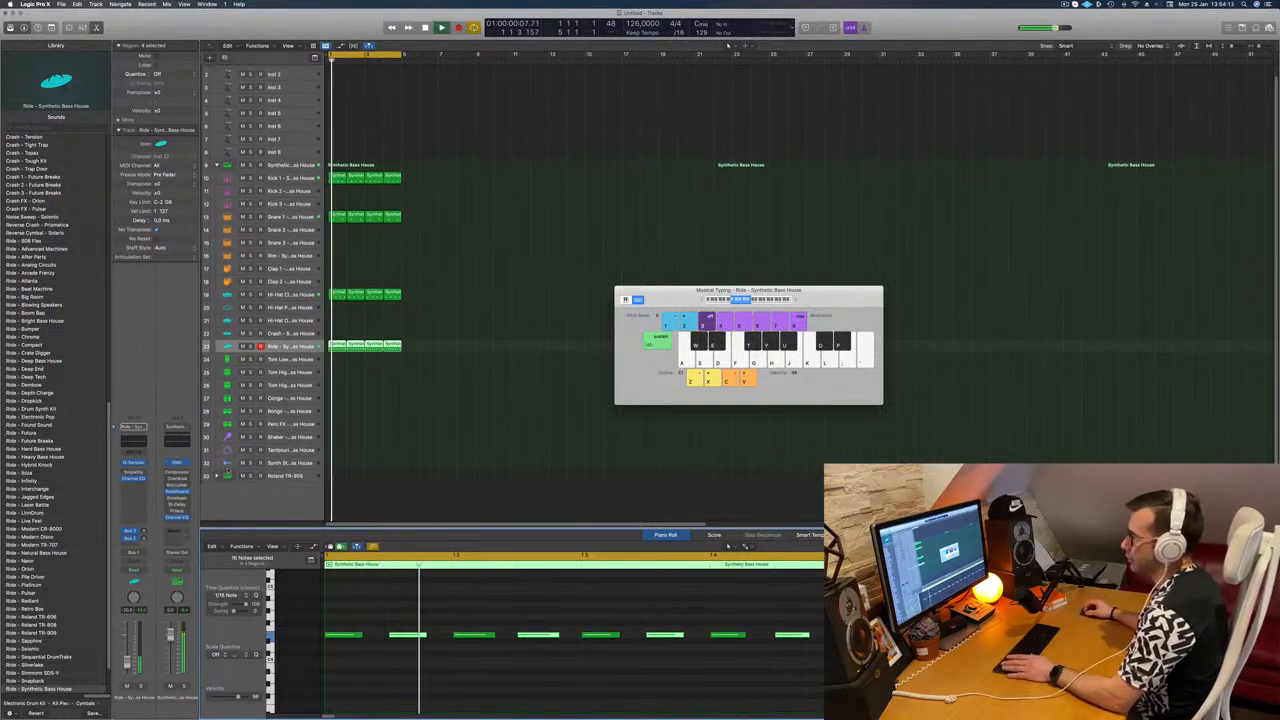
- Expand the Roland TR-909 track stack and copy the first Hi-Hat Closed region to its Rim track
click(217, 477)
scroll(433, 421, down, 8)
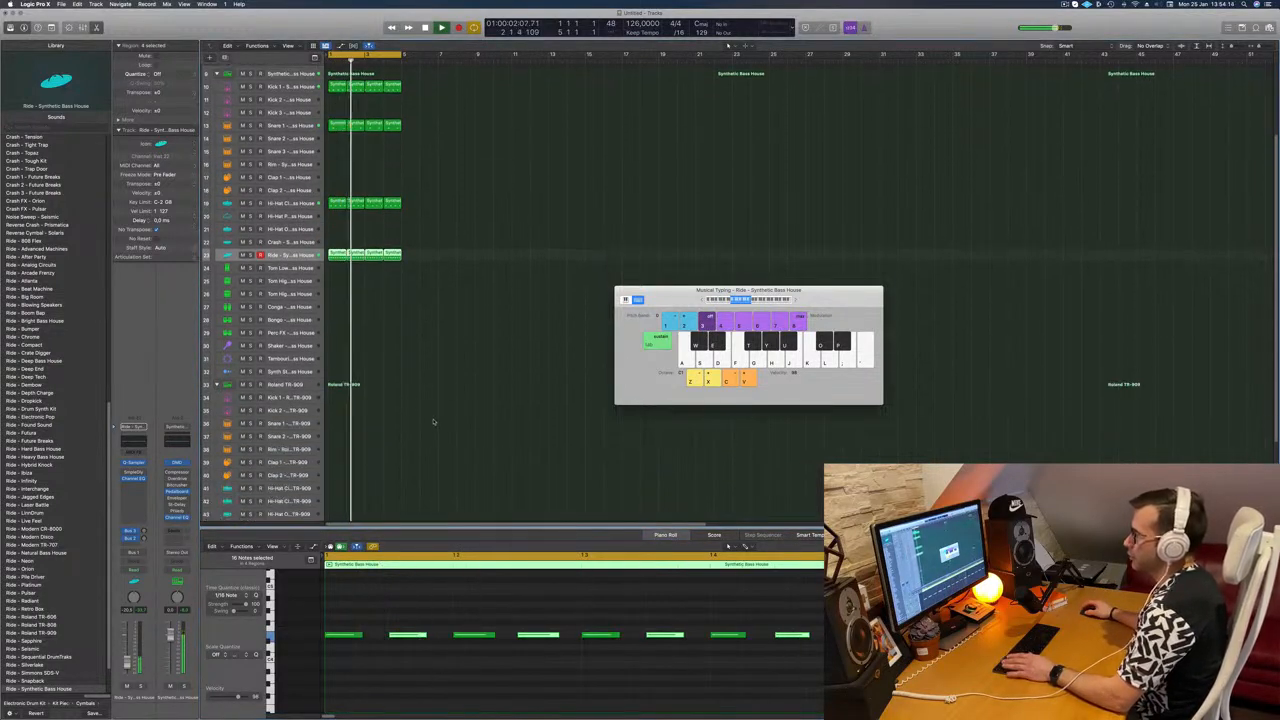
scroll(433, 421, down, 1)
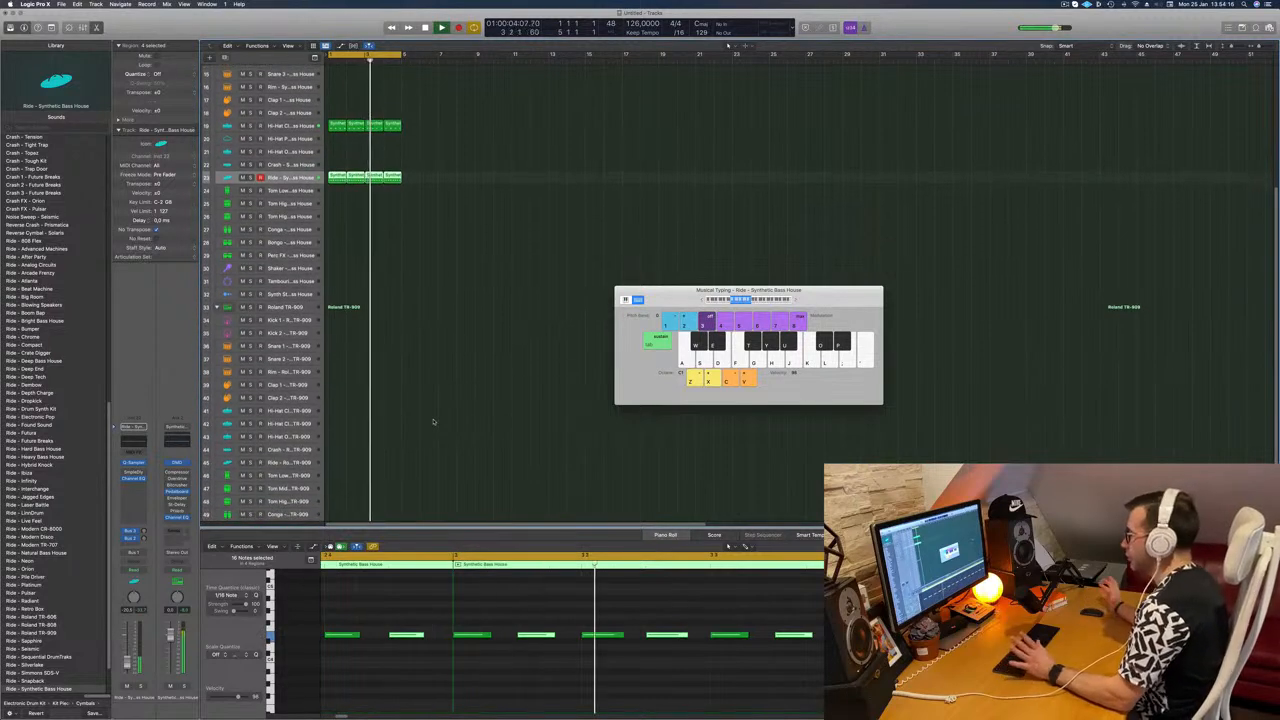
scroll(433, 421, down, 2)
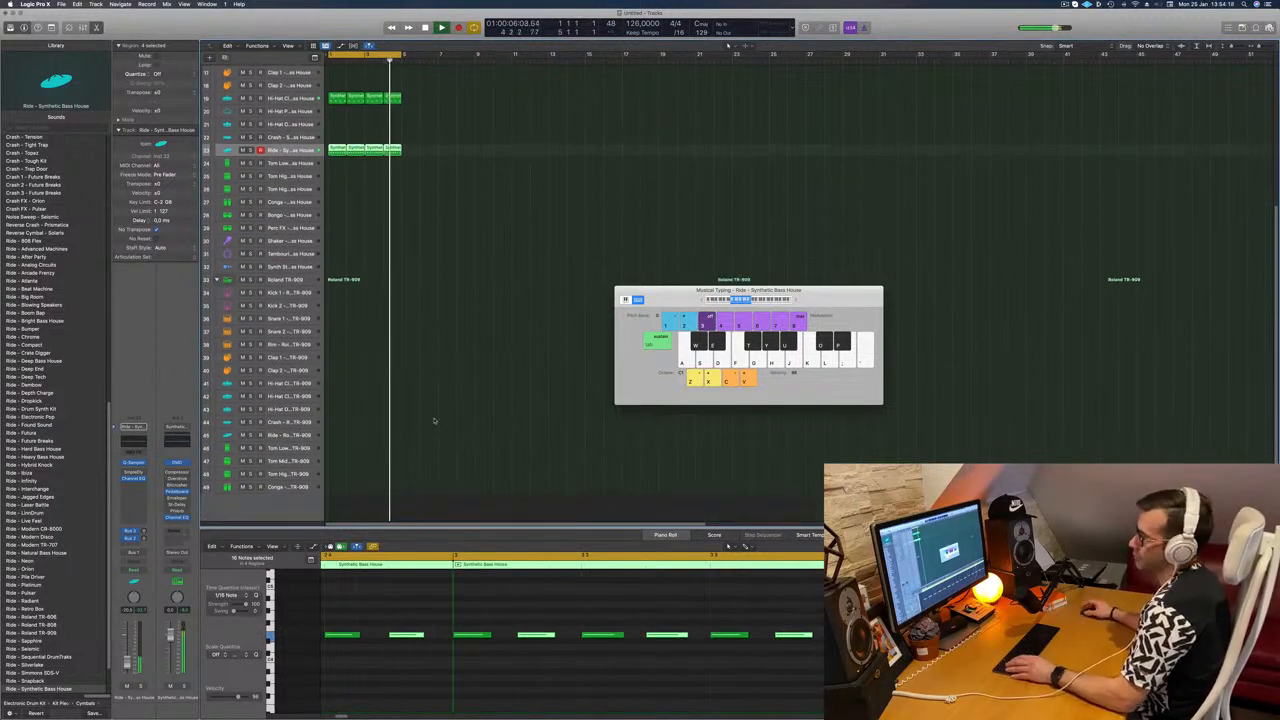
scroll(467, 322, up, 4)
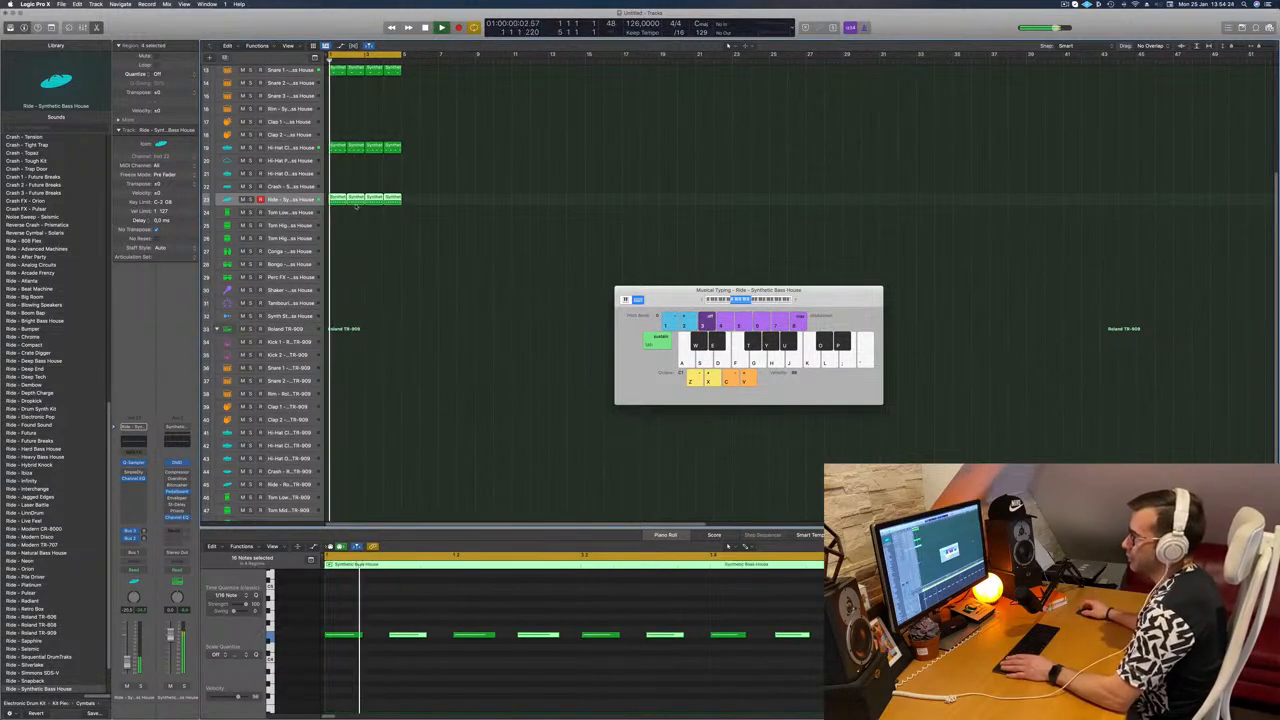
click(338, 147)
drag(341, 220, 340, 402)
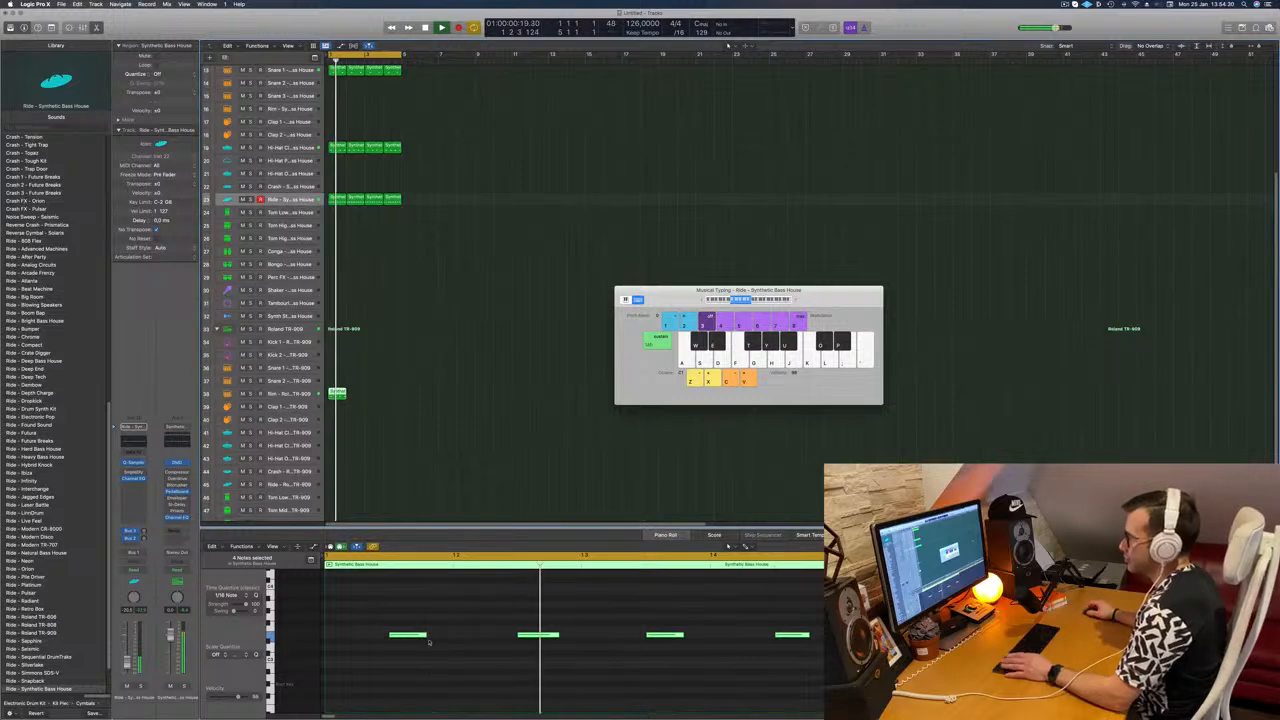
- Delete the Rim region's first three notes and copy the remaining note to the last sixteenth of beat 1
drag(387, 612, 678, 654)
key(Delete)
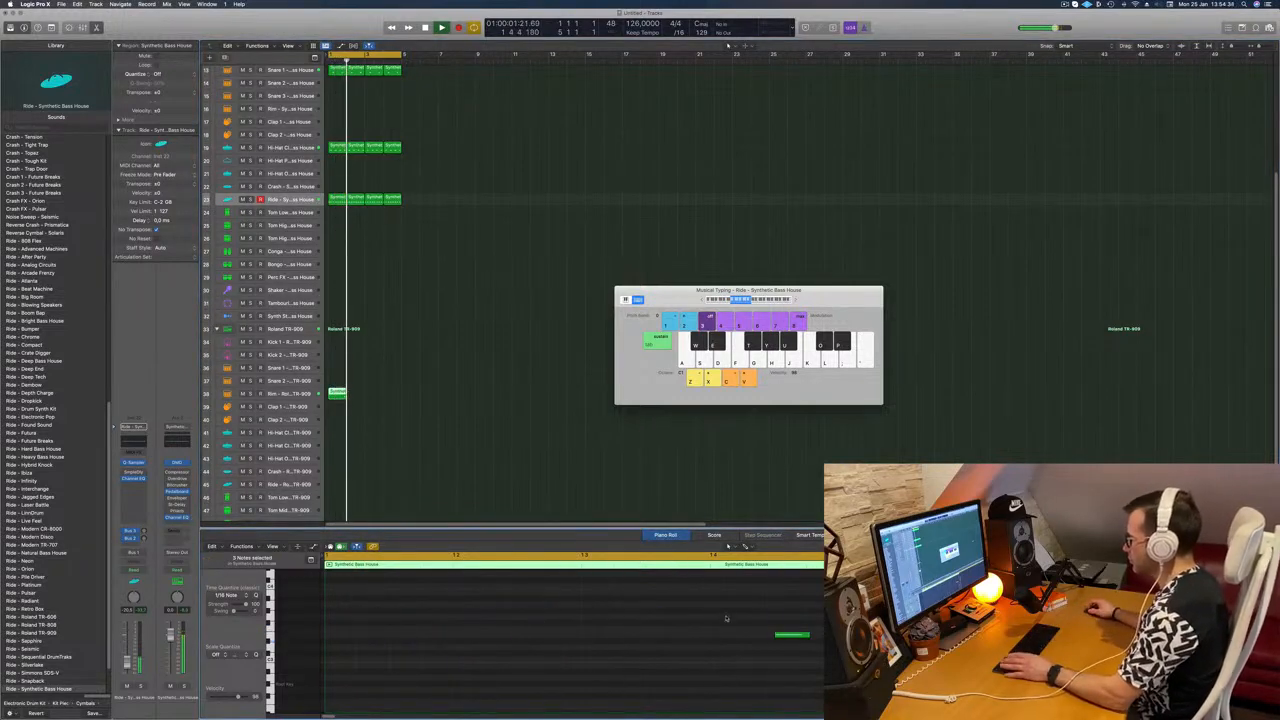
drag(797, 634, 446, 637)
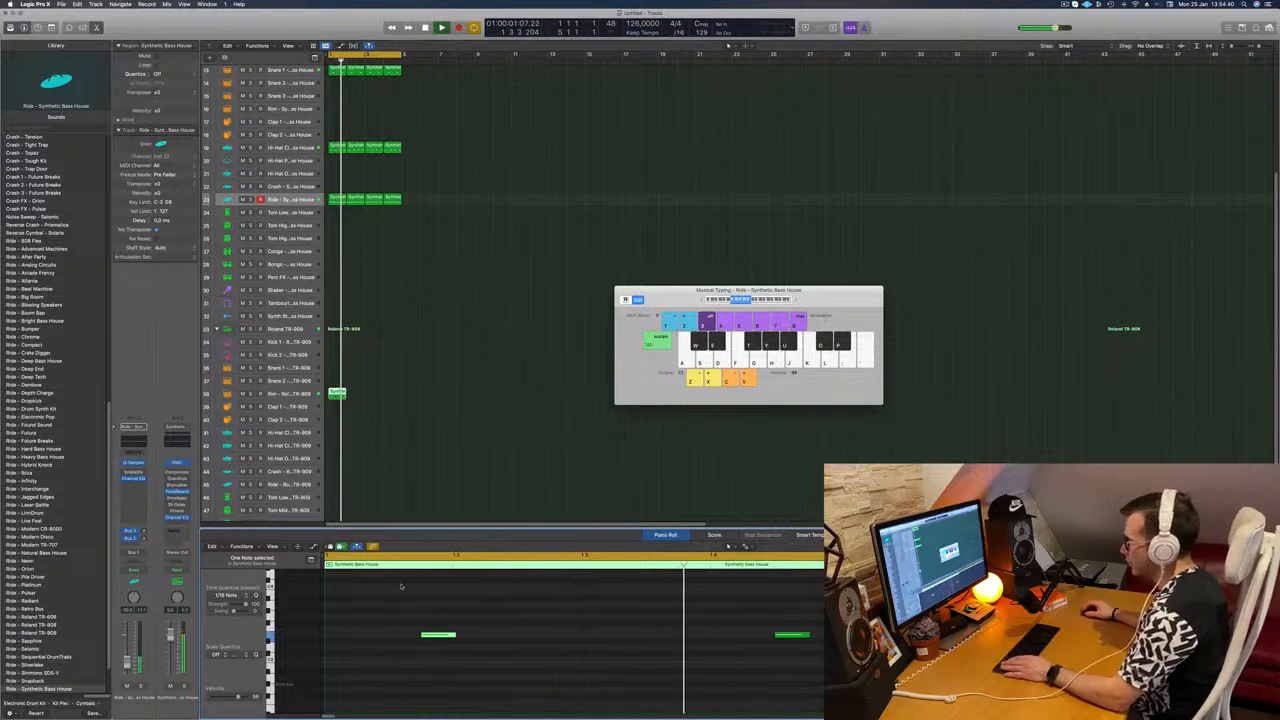
- Repeat the one-bar TR-909 Rim region to fill four bars
click(339, 393)
drag(345, 395, 377, 398)
scroll(349, 427, up, 1)
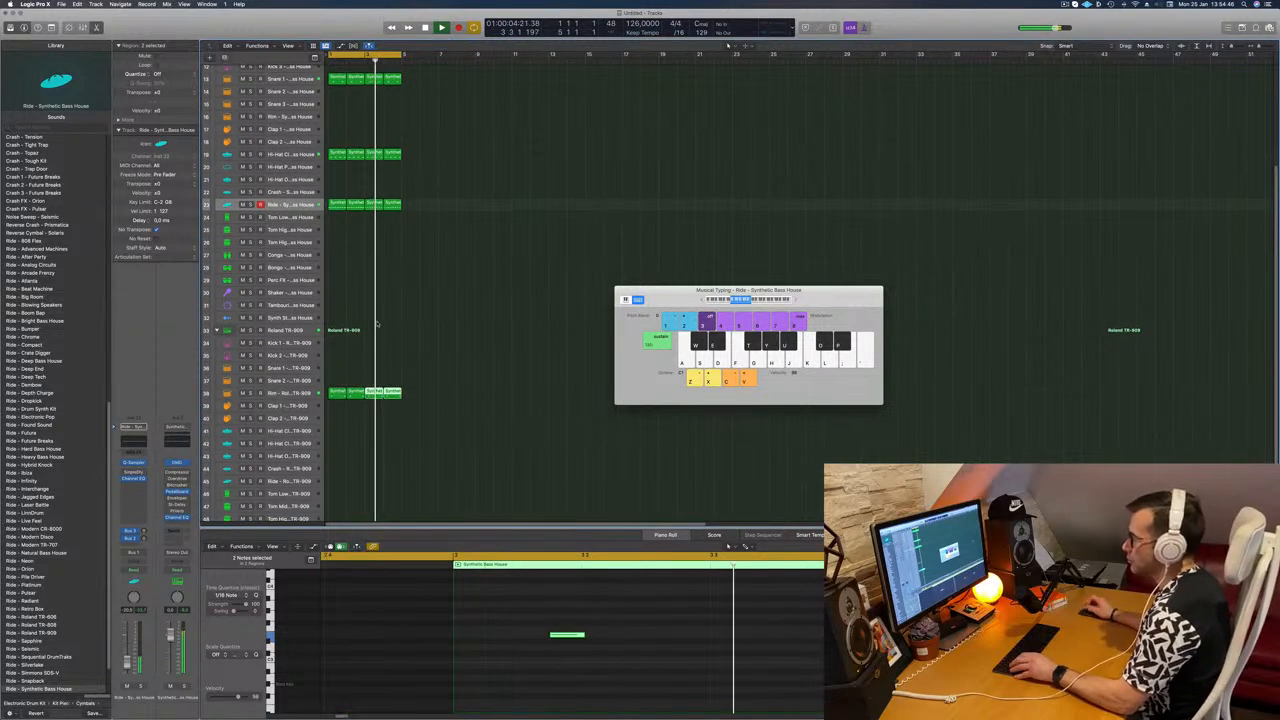
- Copy the first Kick 1 region to the Synthetic Bass House Clap 1 track and delete the copy's first two notes
scroll(334, 312, up, 5)
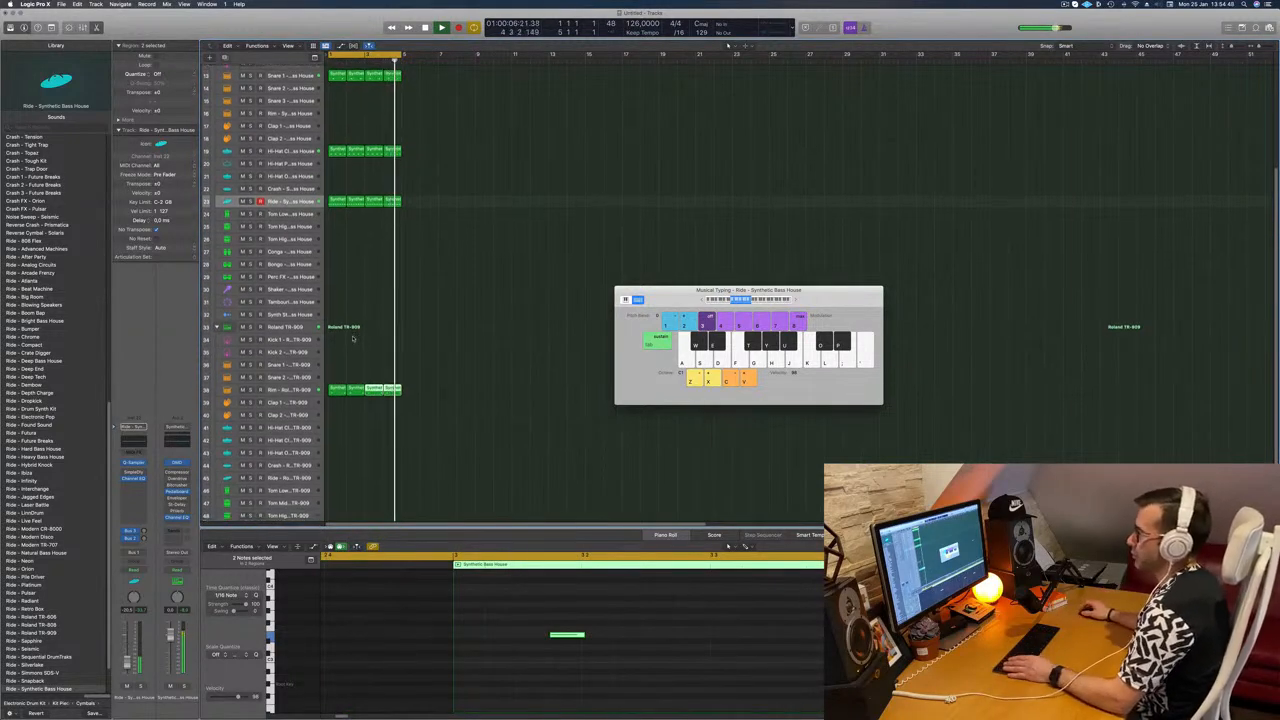
scroll(412, 256, up, 2)
scroll(447, 228, down, 3)
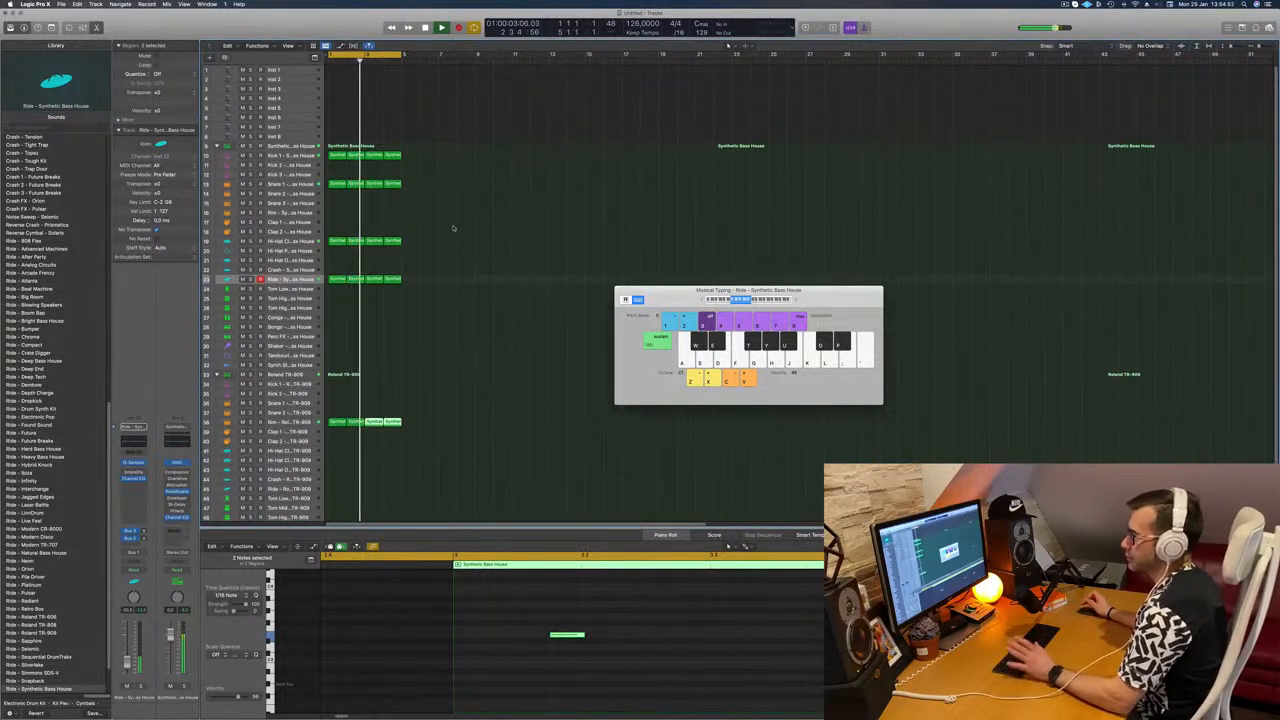
click(407, 222)
click(336, 157)
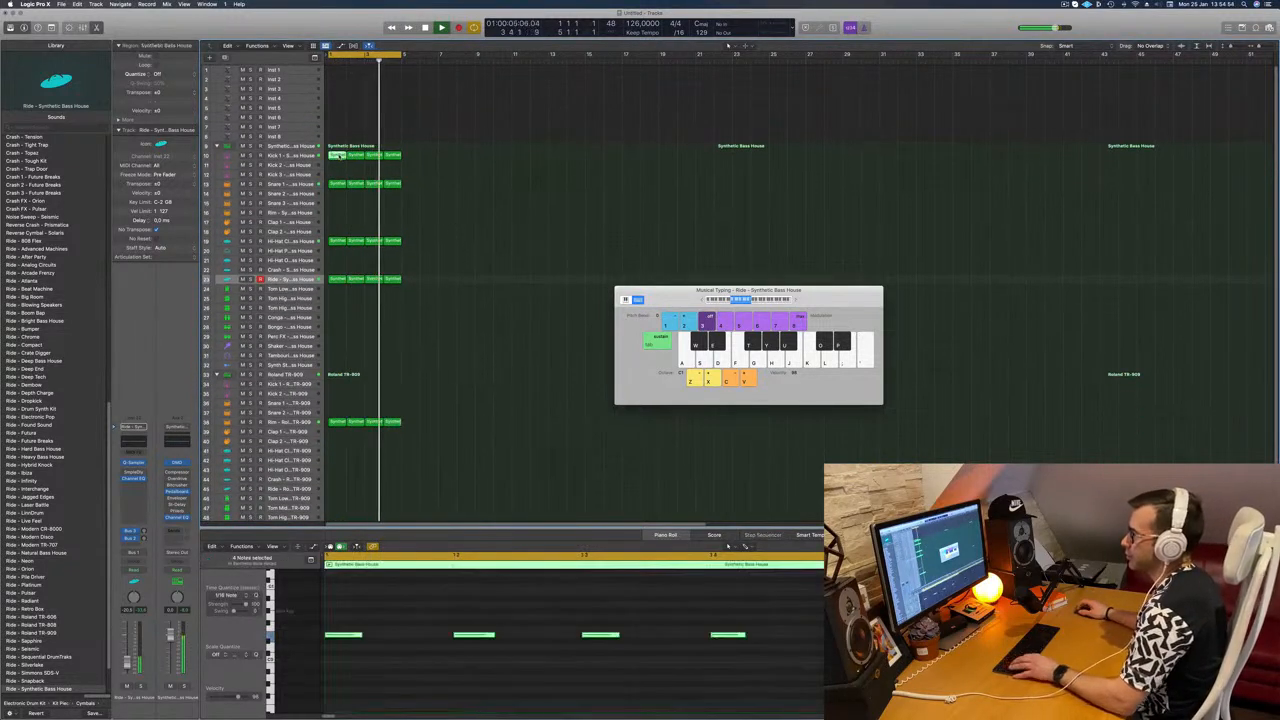
drag(336, 157, 337, 226)
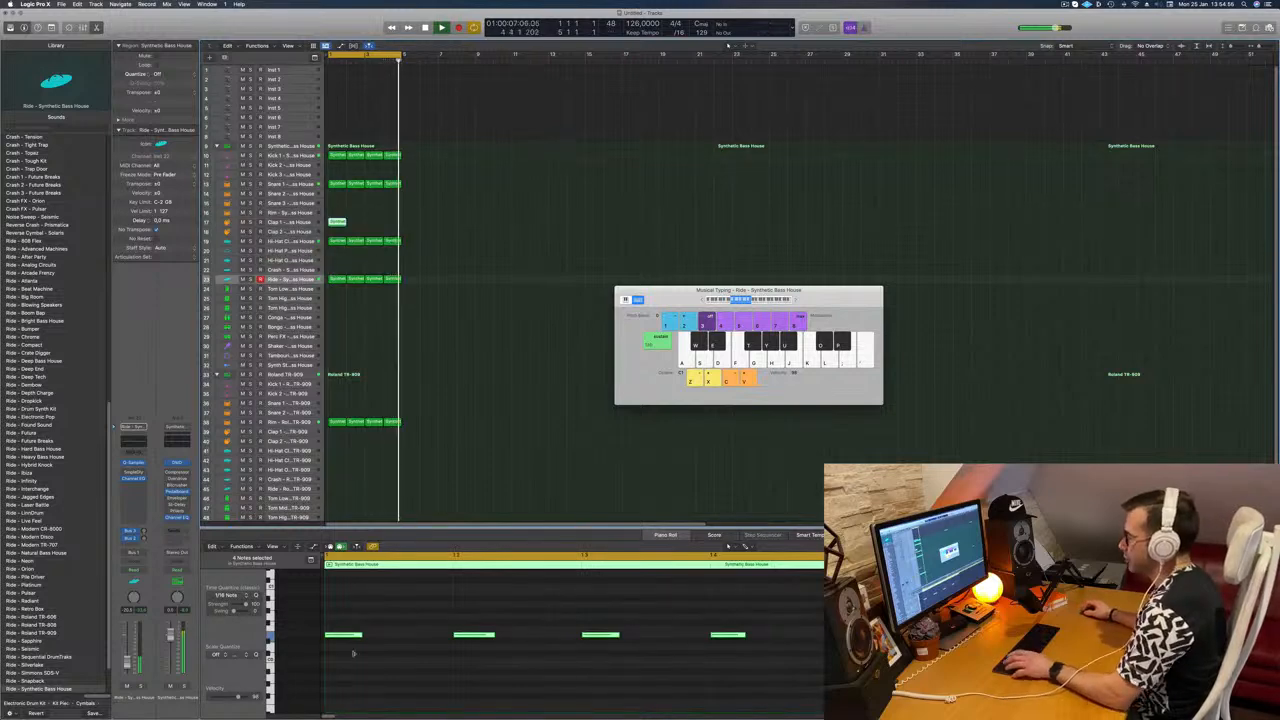
drag(348, 605, 530, 675)
key(Delete)
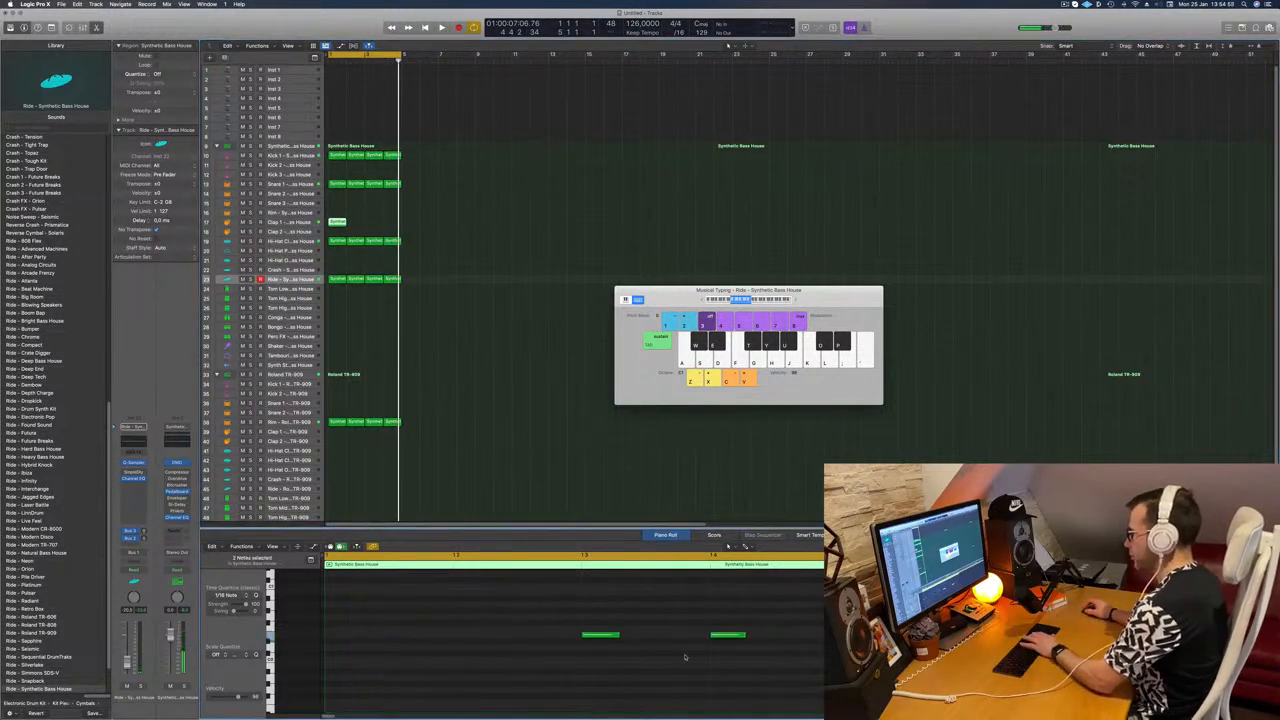
- Delete the Clap 1 region's note on beat 3 and repeat the one-bar region to fill four bars
drag(547, 608, 687, 663)
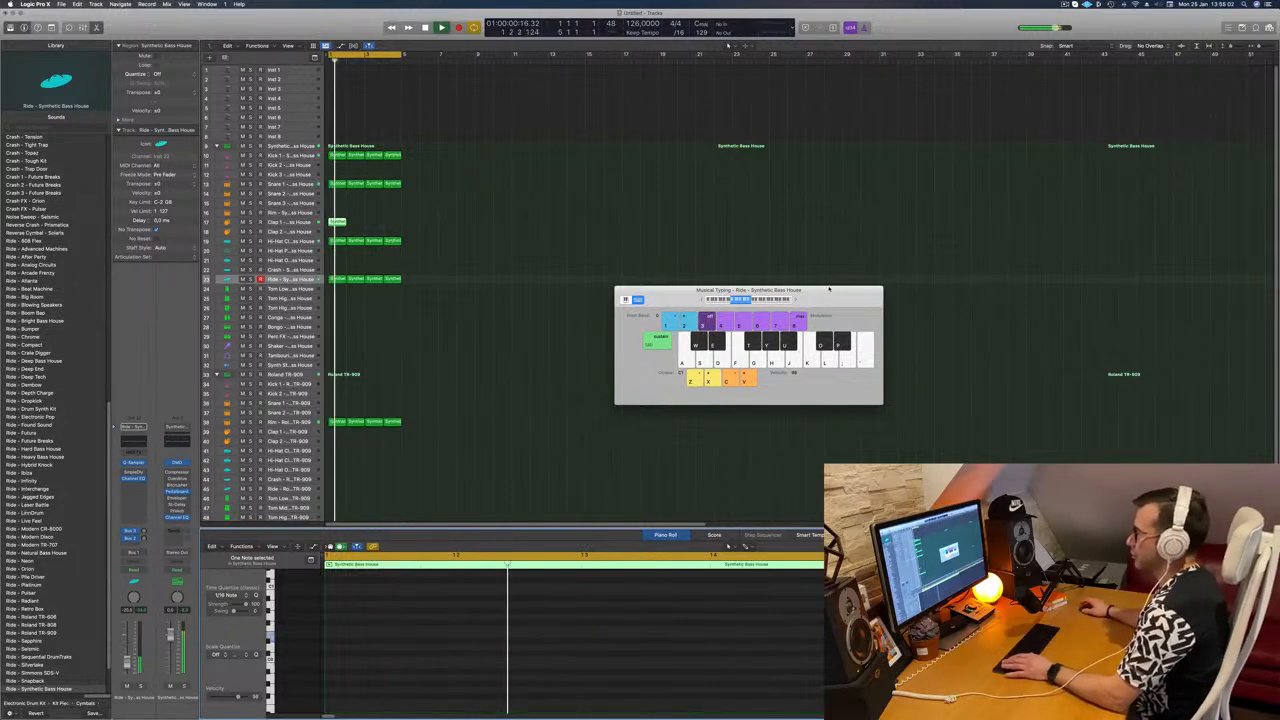
drag(338, 223, 372, 229)
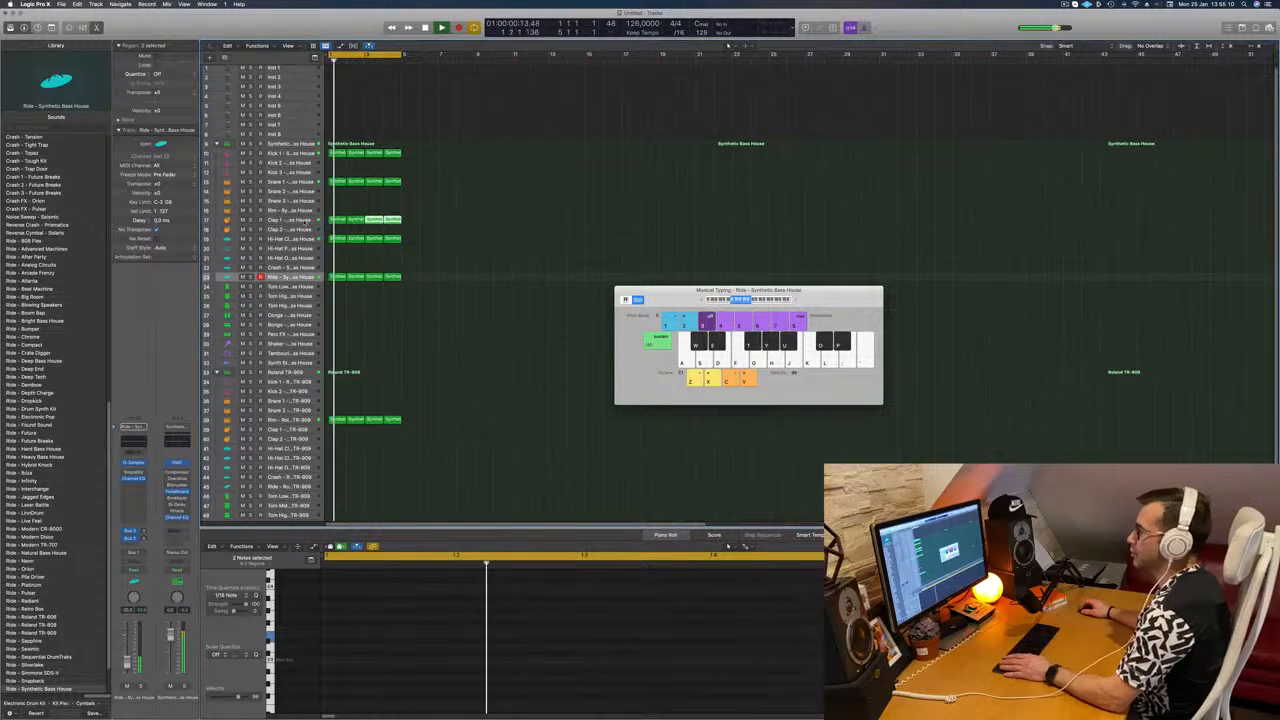
click(286, 220)
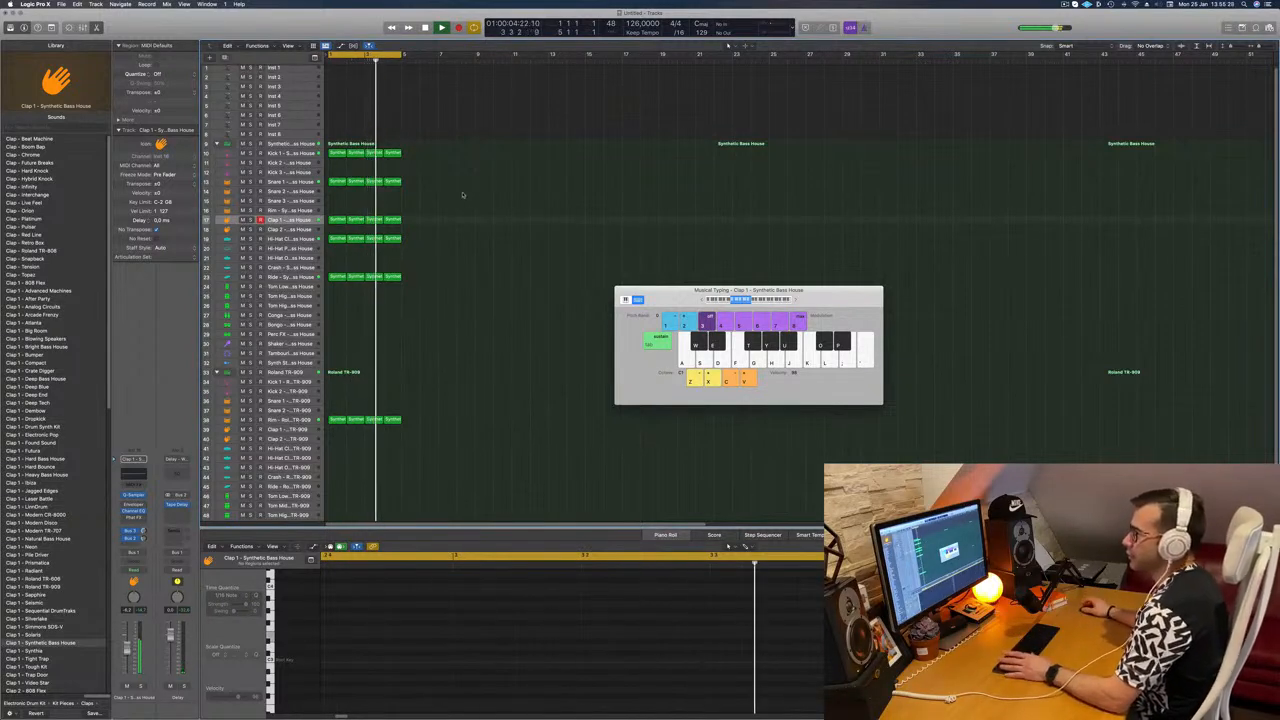
- Copy the first Ride region to the Tom High 1 track and keep only the notes on beat 3, beat 4 and the last eighth
scroll(468, 196, down, 2)
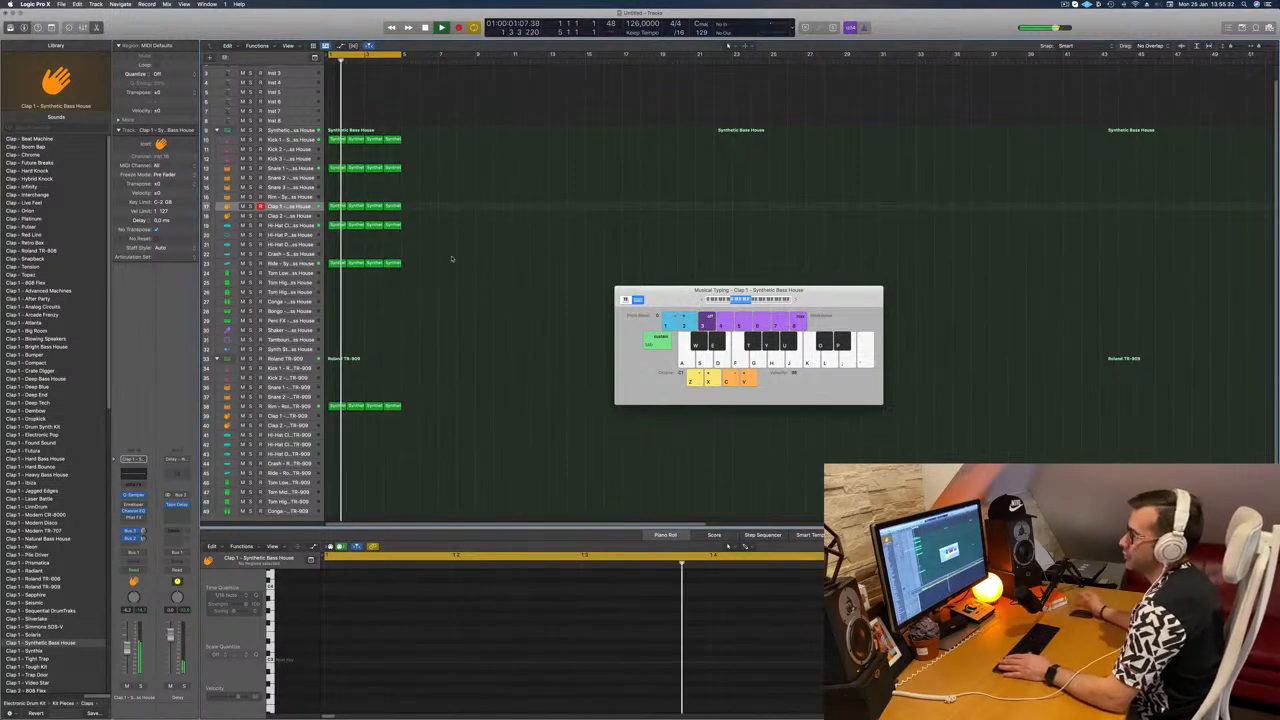
click(338, 263)
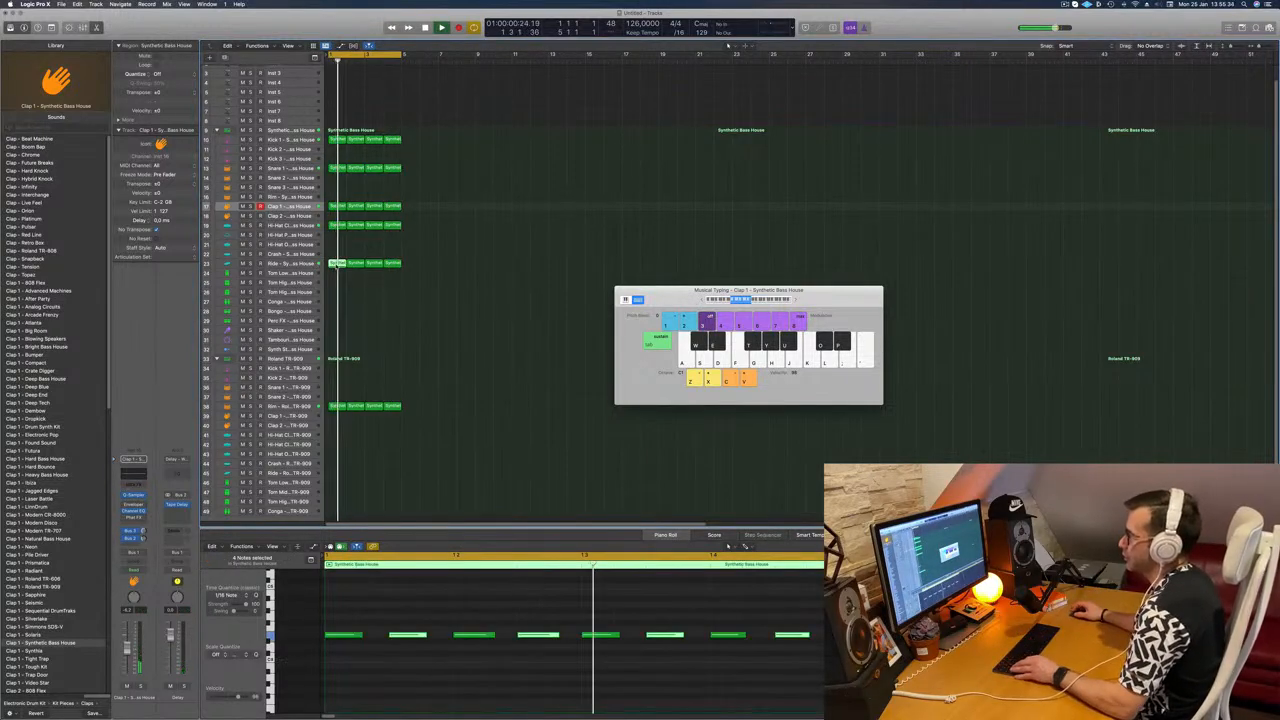
drag(338, 263, 336, 293)
key(space)
drag(346, 614, 559, 654)
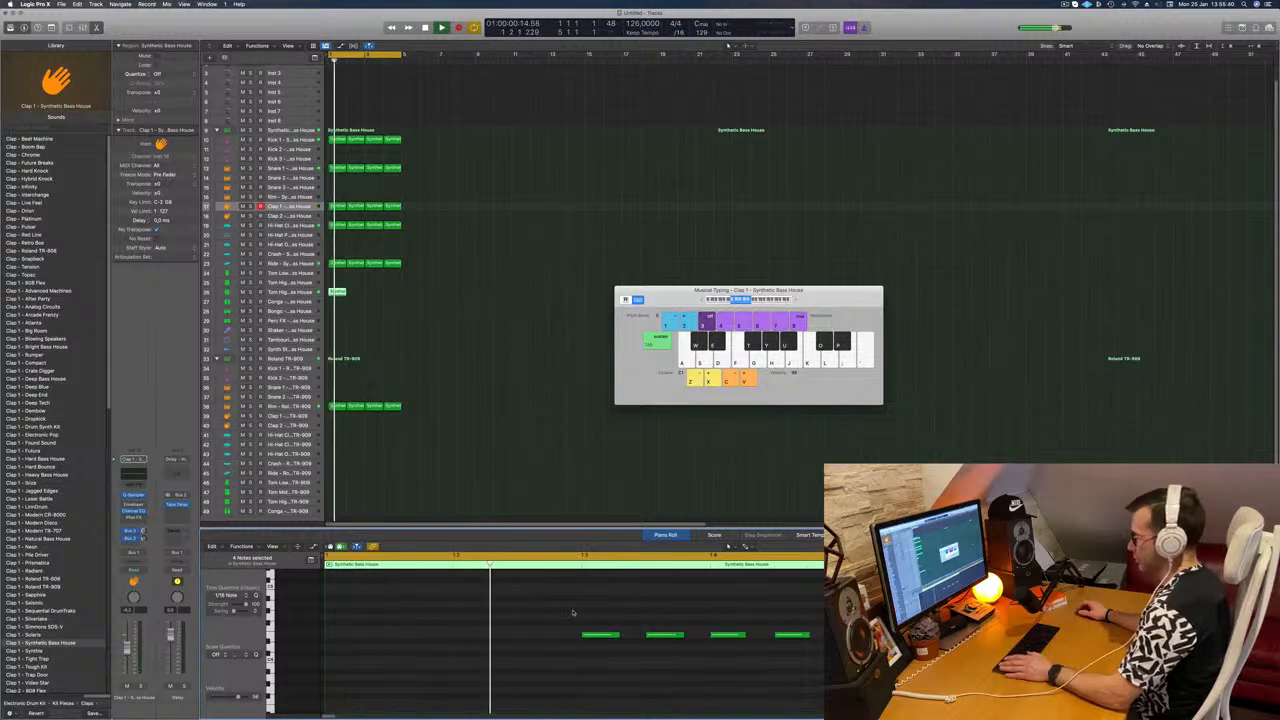
key(Delete)
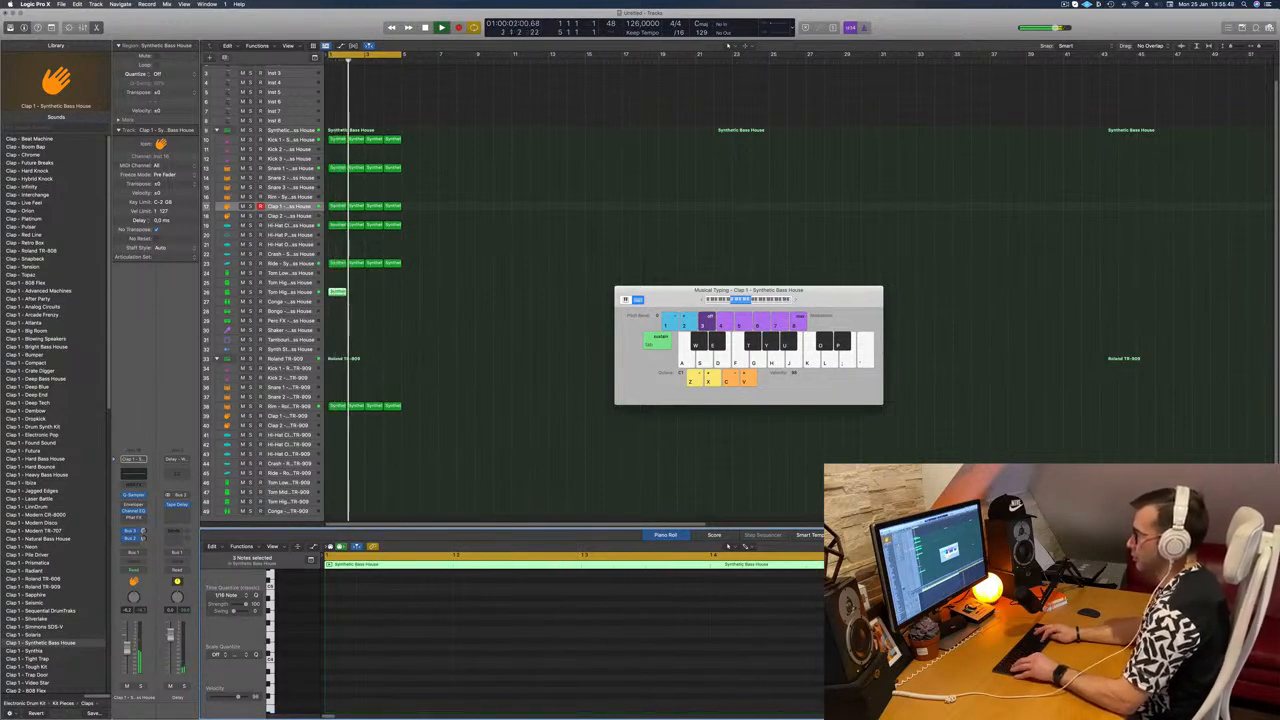
key(space)
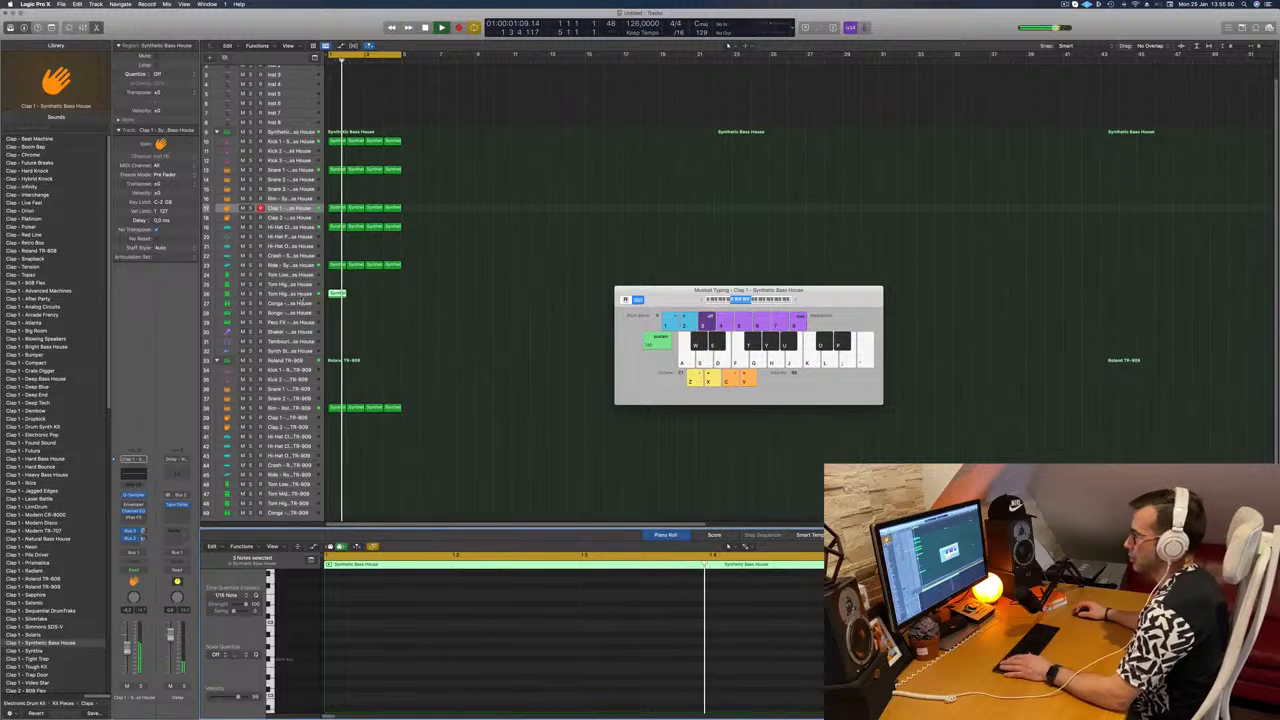
- Select the Tom High 1 track and repeat its one-bar region to fill four bars
click(338, 293)
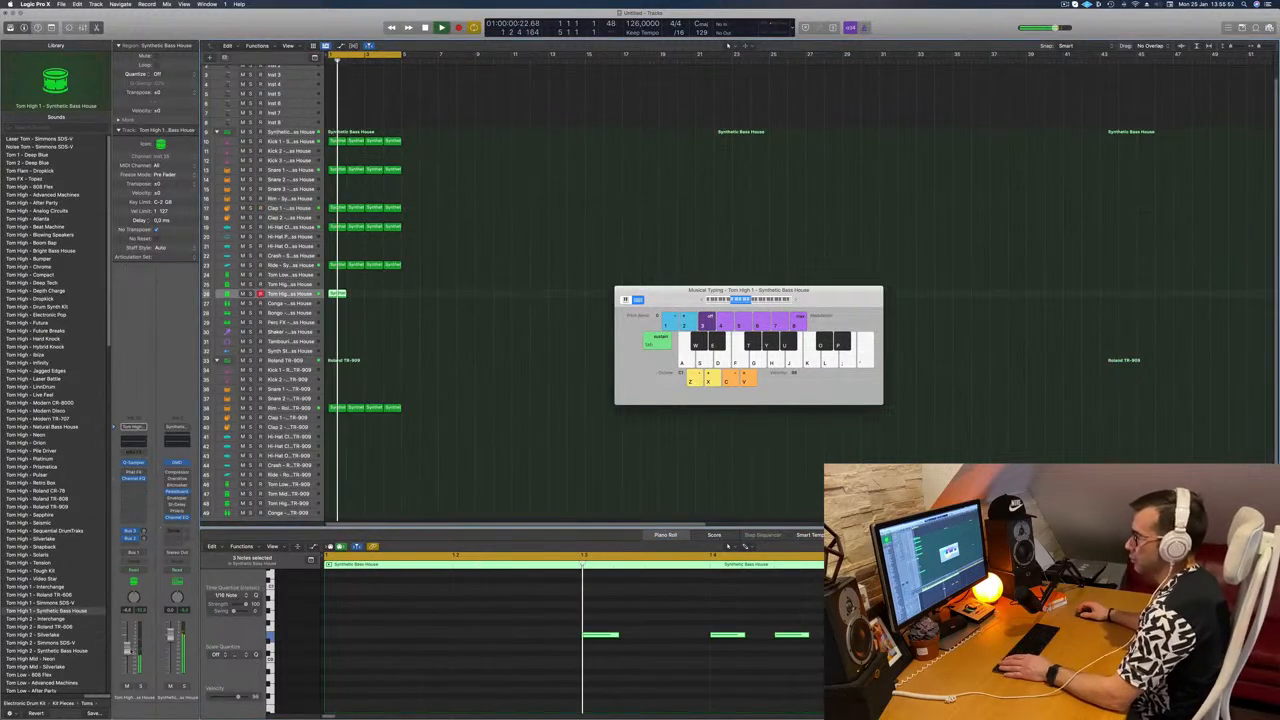
key(space)
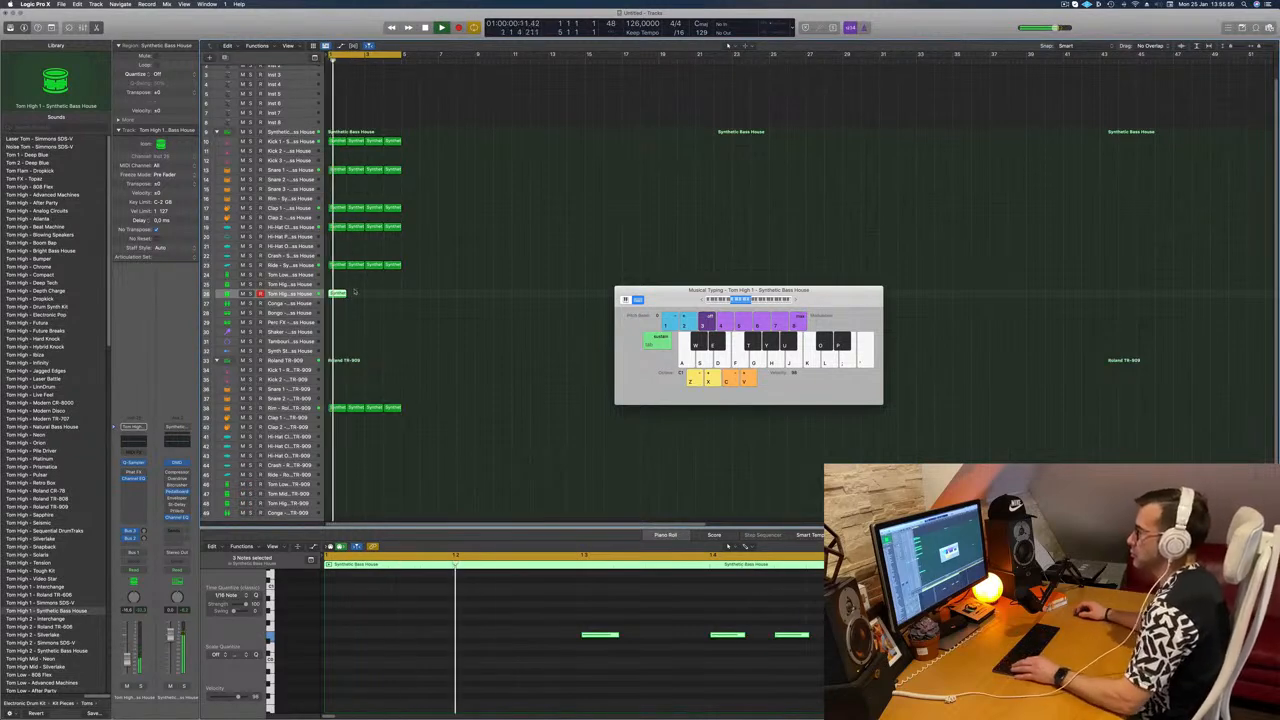
drag(338, 294, 378, 295)
key(space)
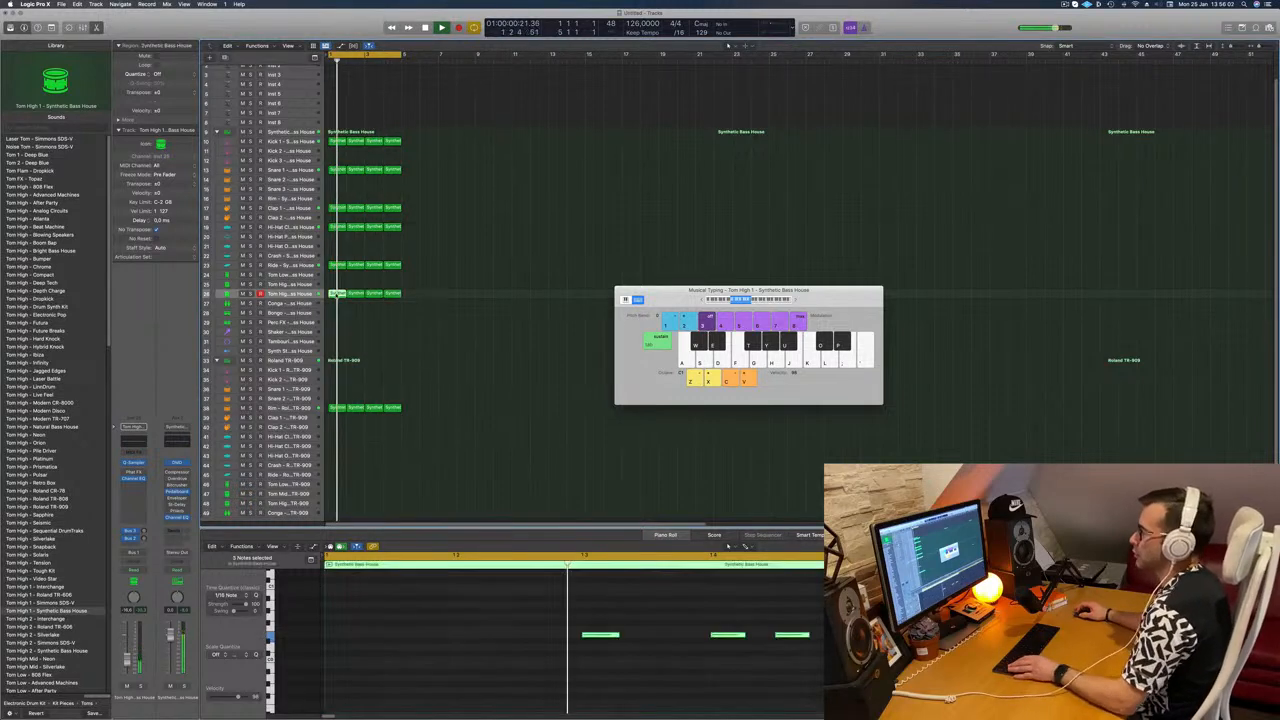
- Copy the first Tom High 1 region to the tom track directly above and move its three notes two beats earlier
drag(338, 294, 337, 285)
key(space)
drag(499, 592, 823, 661)
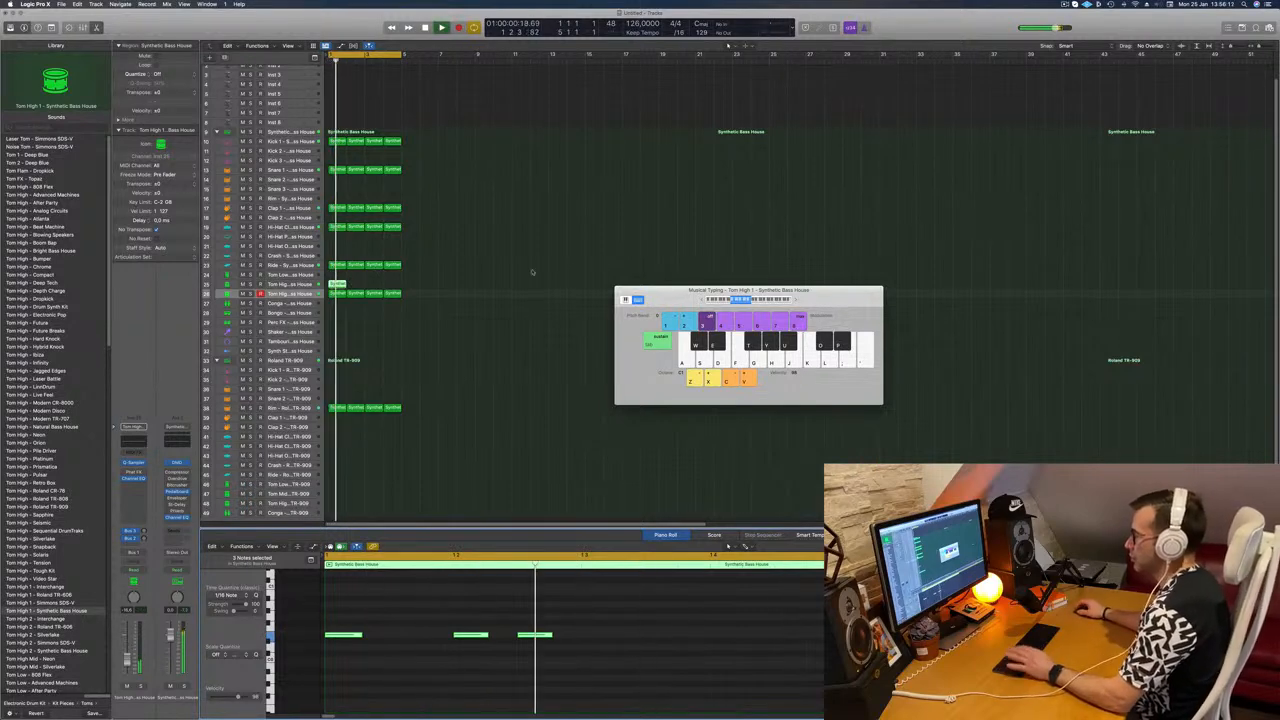
- Repeat the new tom region above Tom High 1 to fill four bars
drag(338, 287, 383, 300)
shift+click(334, 287)
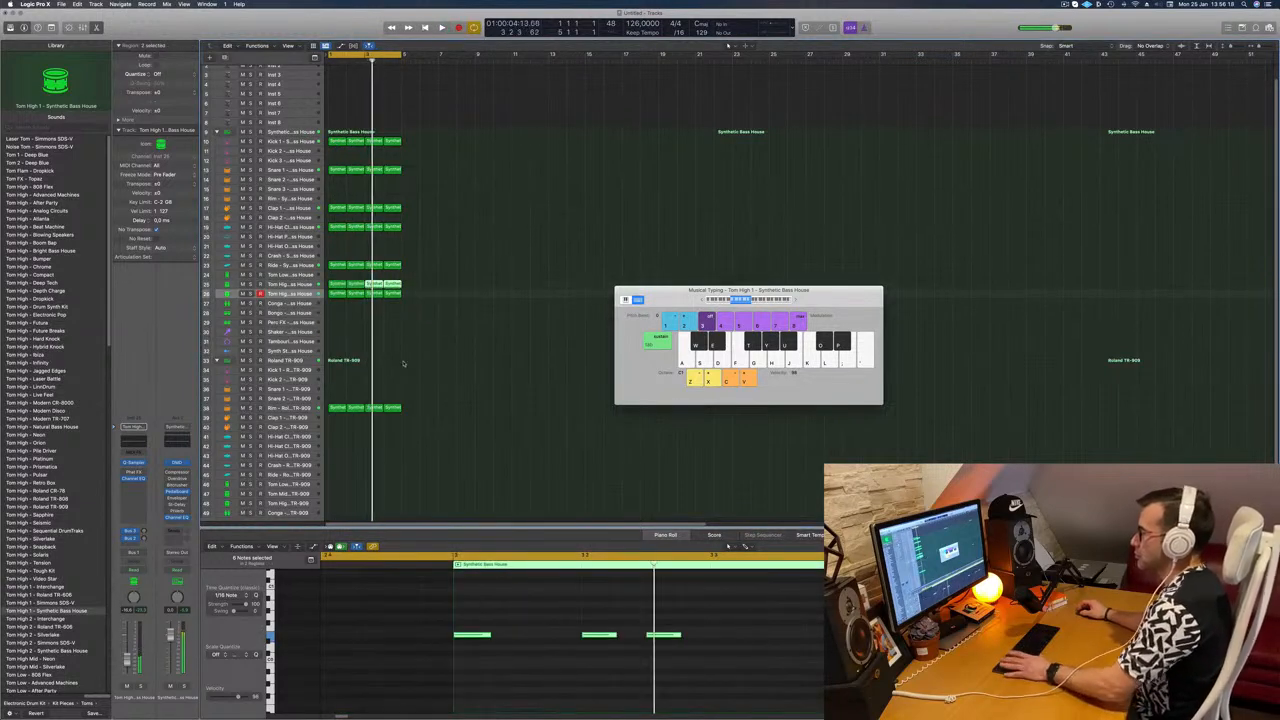
- Copy the first region of the upper Tom High track to the Inst 1 track and select that track
scroll(290, 200, up, 2)
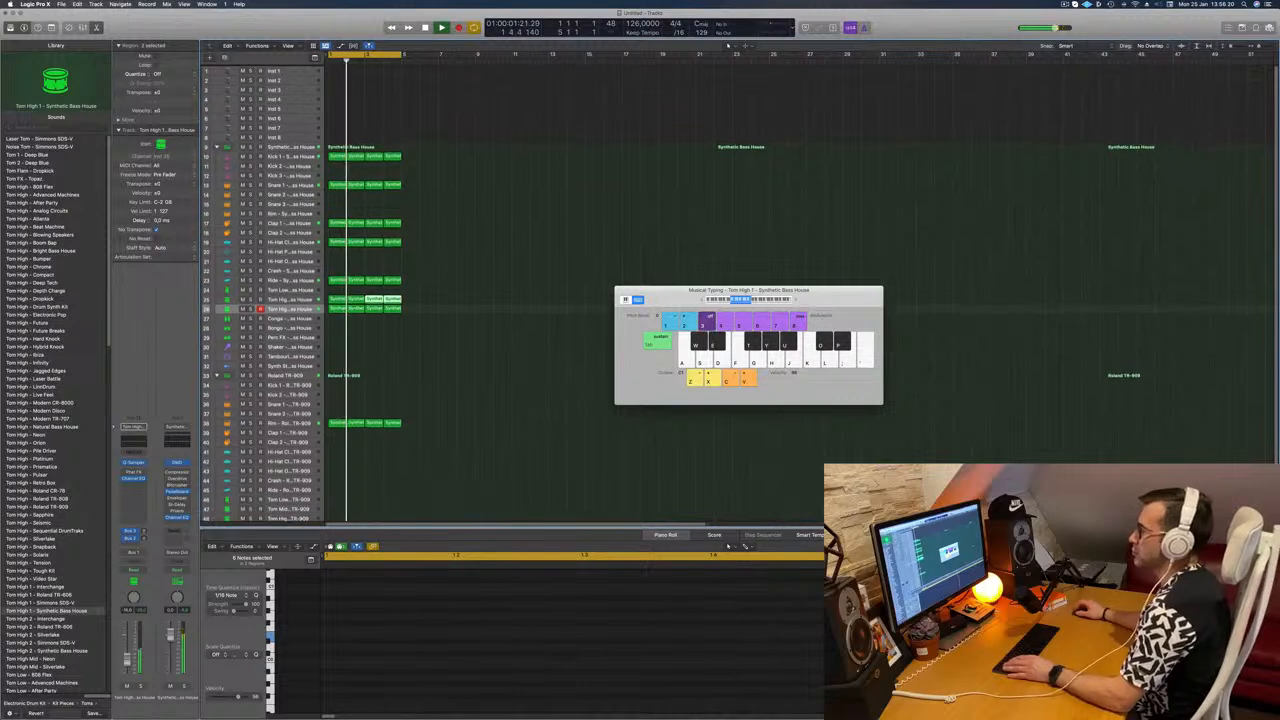
click(302, 71)
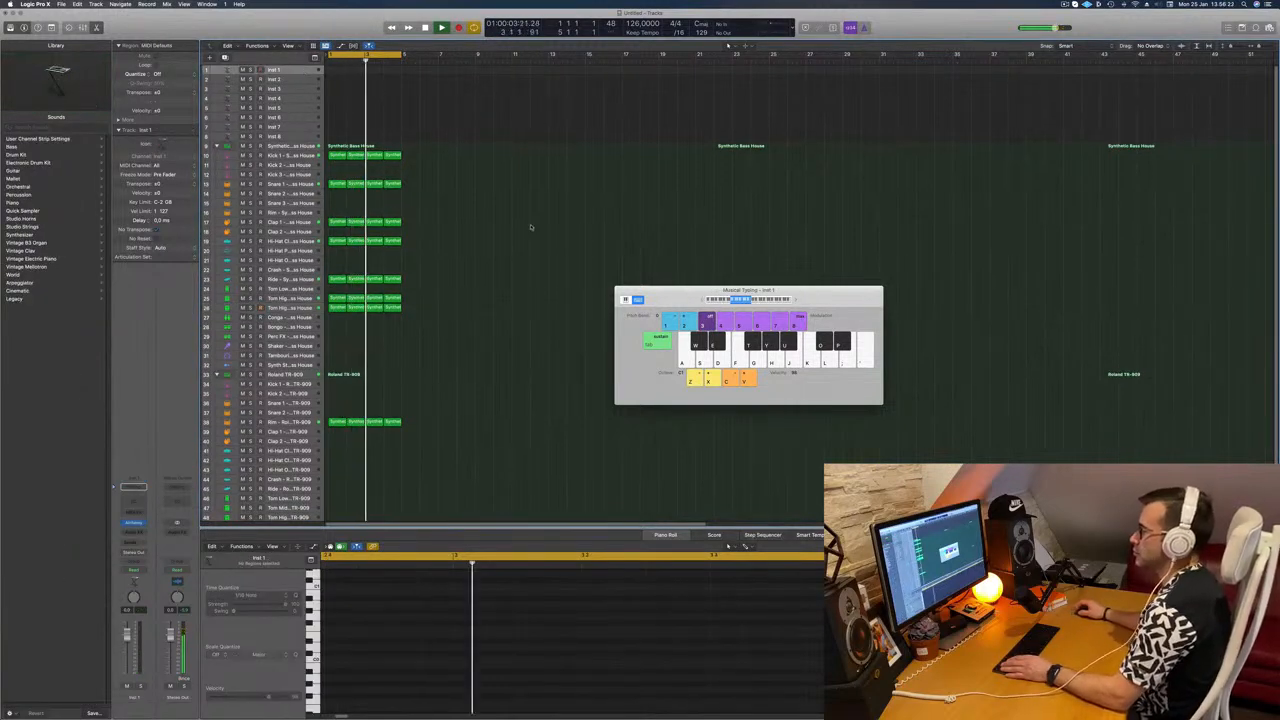
click(335, 300)
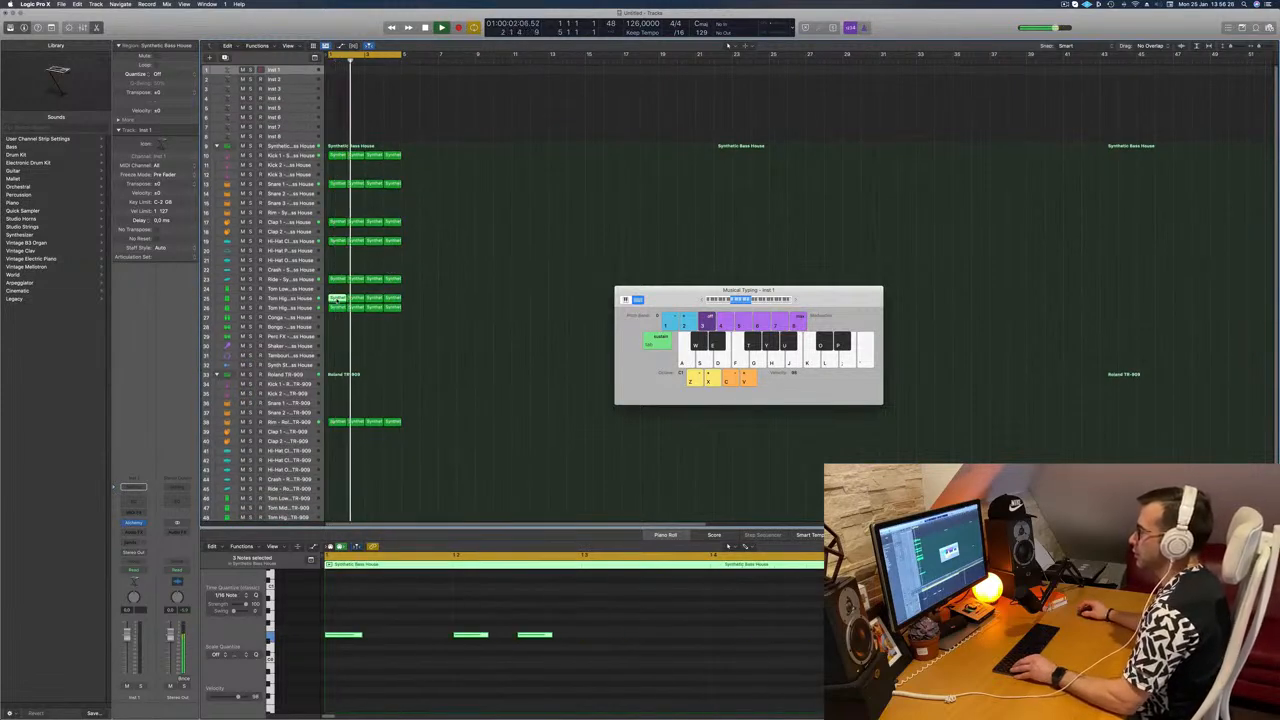
drag(337, 300, 336, 68)
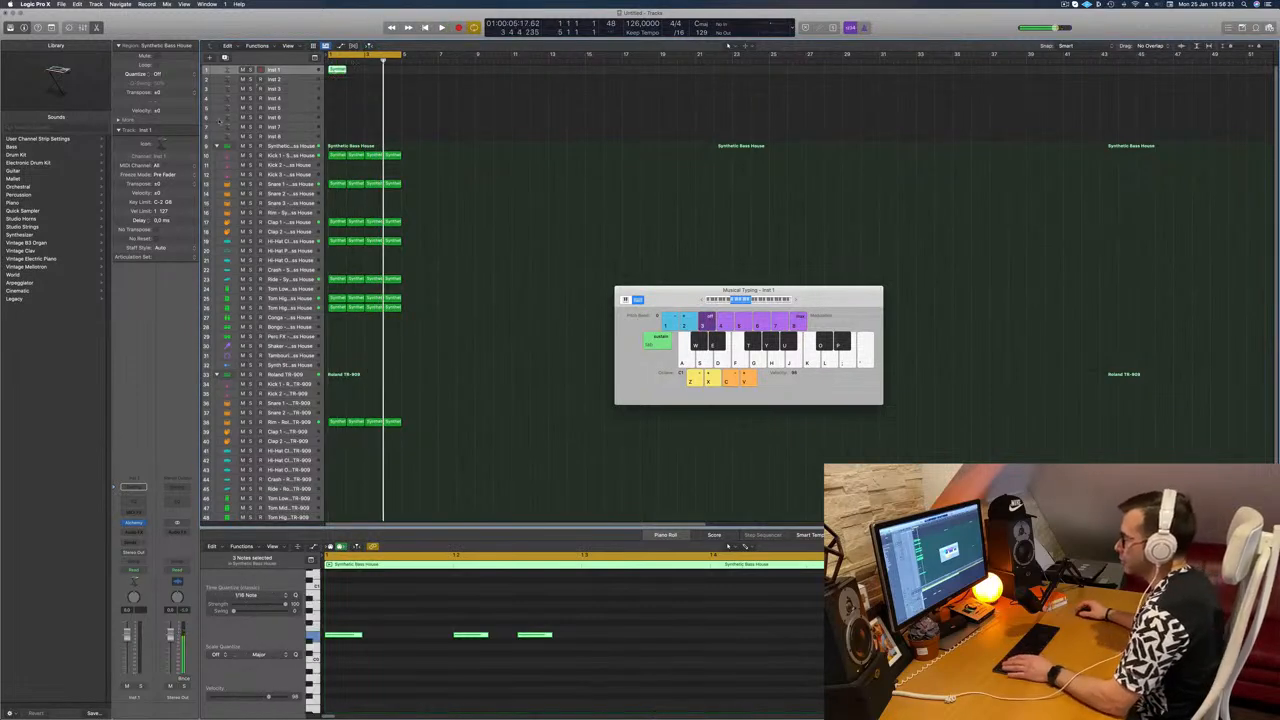
key(space)
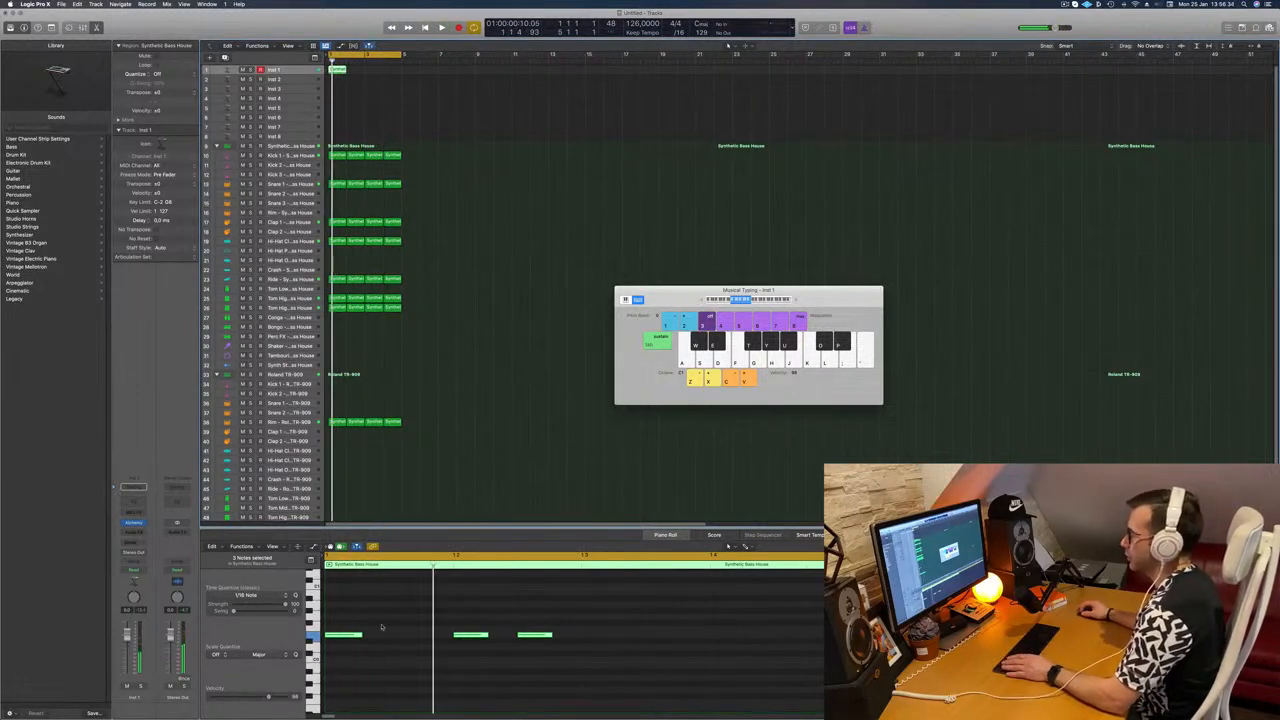
- Duplicate the three notes of the Inst 1 region one sixteenth later, giving a pair of notes at each hit
mouse_move(378, 616)
mouse_down()
mouse_move(336, 664)
mouse_move(346, 638)
mouse_move(374, 640)
mouse_up()
drag(464, 618, 493, 638)
key(space)
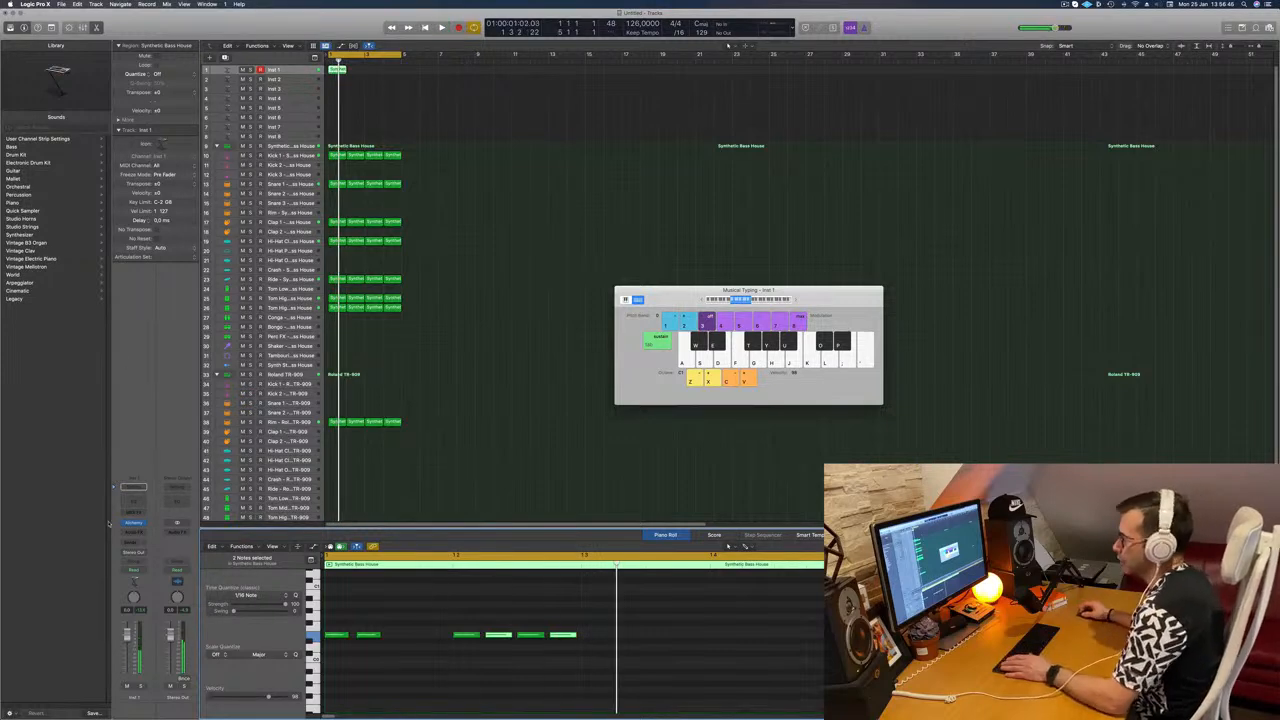
- Open the Alchemy synth of Inst 1 and duplicate the region's first six notes two beats later
click(135, 523)
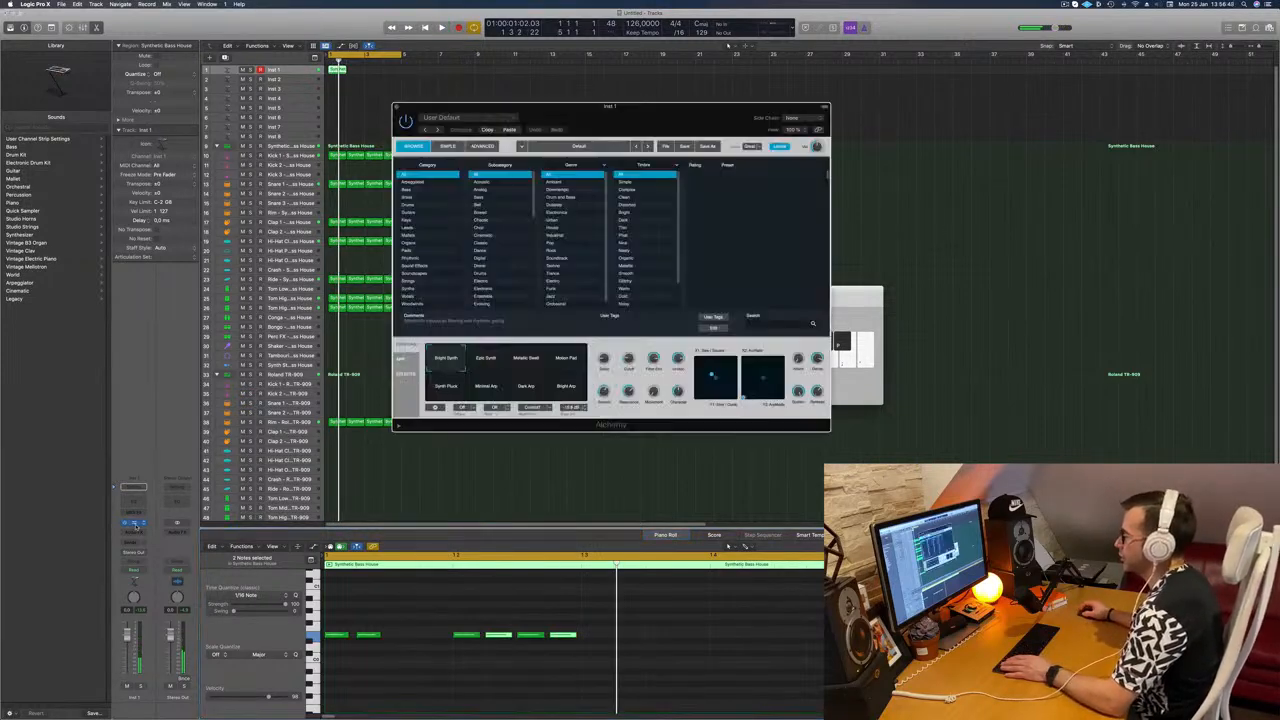
drag(579, 107, 965, 98)
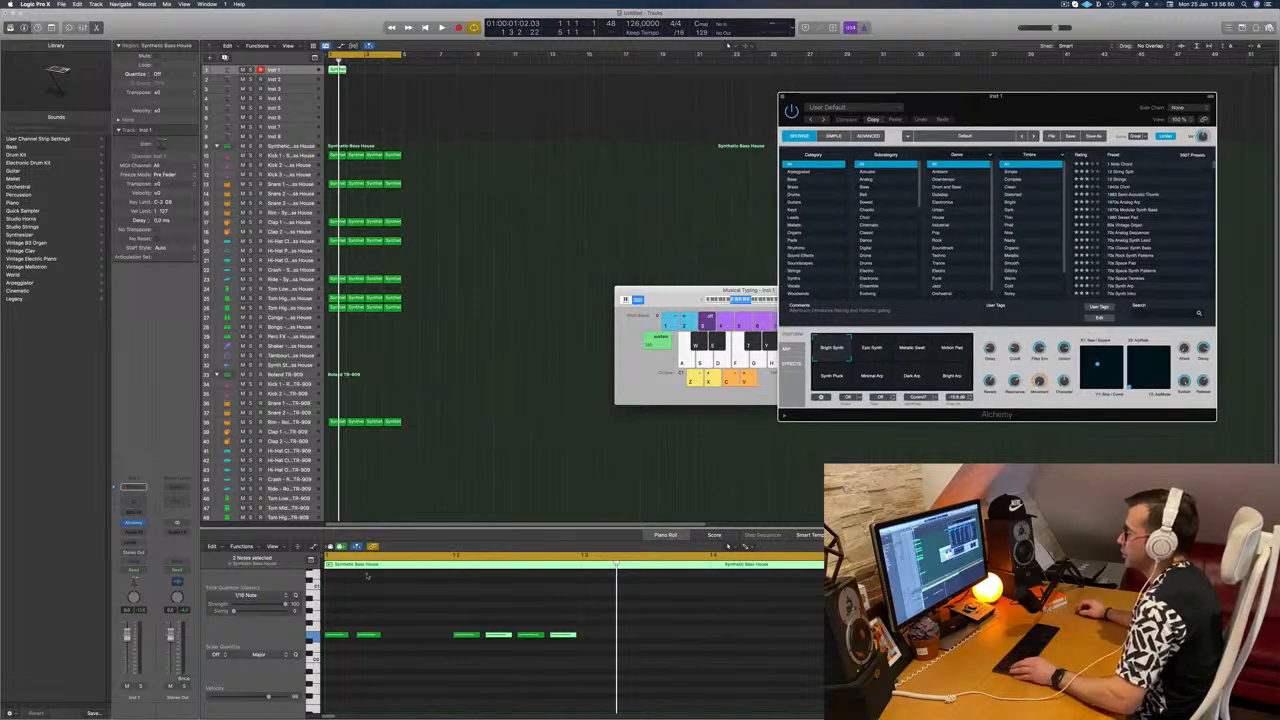
mouse_move(597, 621)
mouse_down()
mouse_move(322, 658)
mouse_move(612, 638)
mouse_move(593, 640)
mouse_up()
- Filter the Alchemy presets by the Bass category and load the Deep Atmospheric preset
drag(1023, 121, 723, 143)
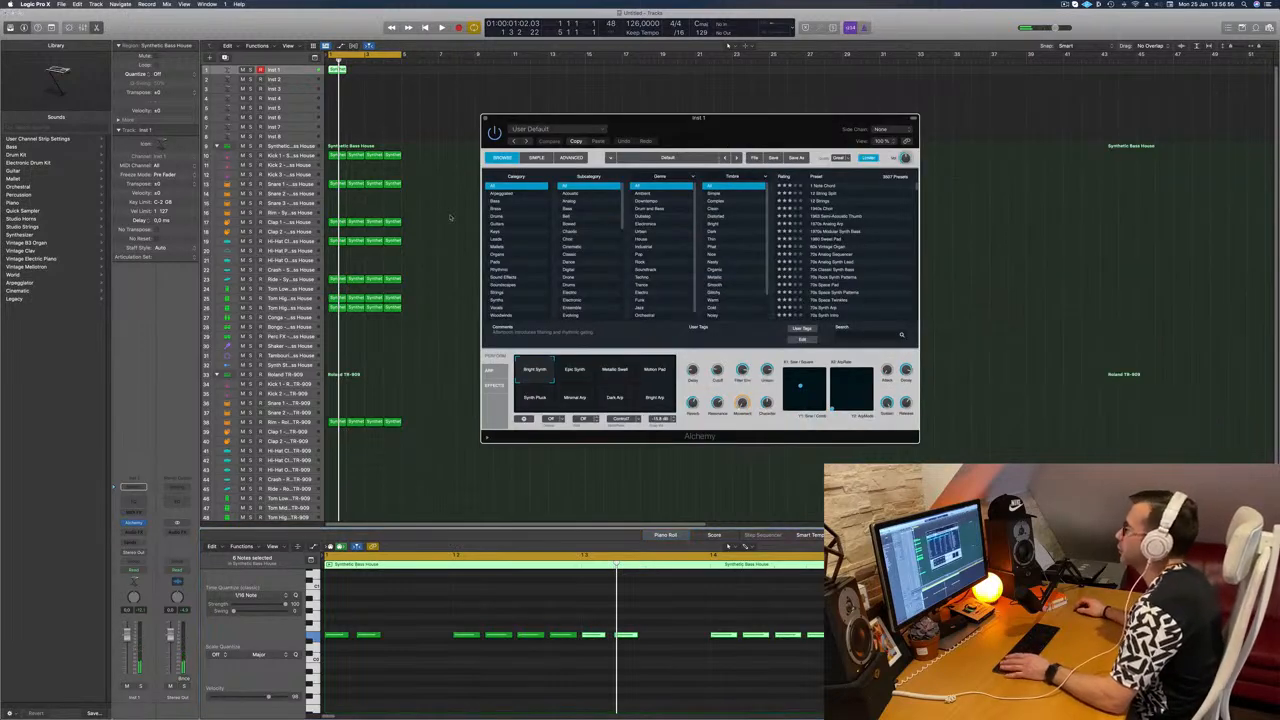
click(496, 201)
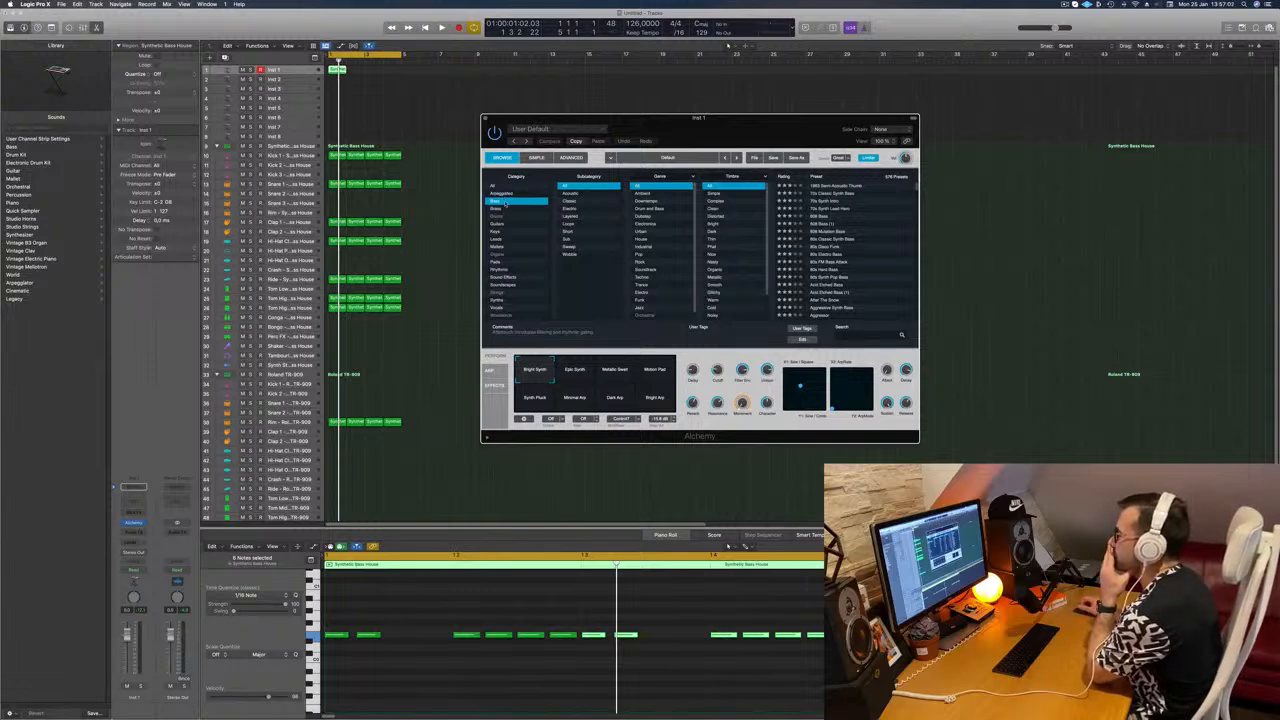
scroll(873, 268, down, 5)
click(827, 263)
key(space)
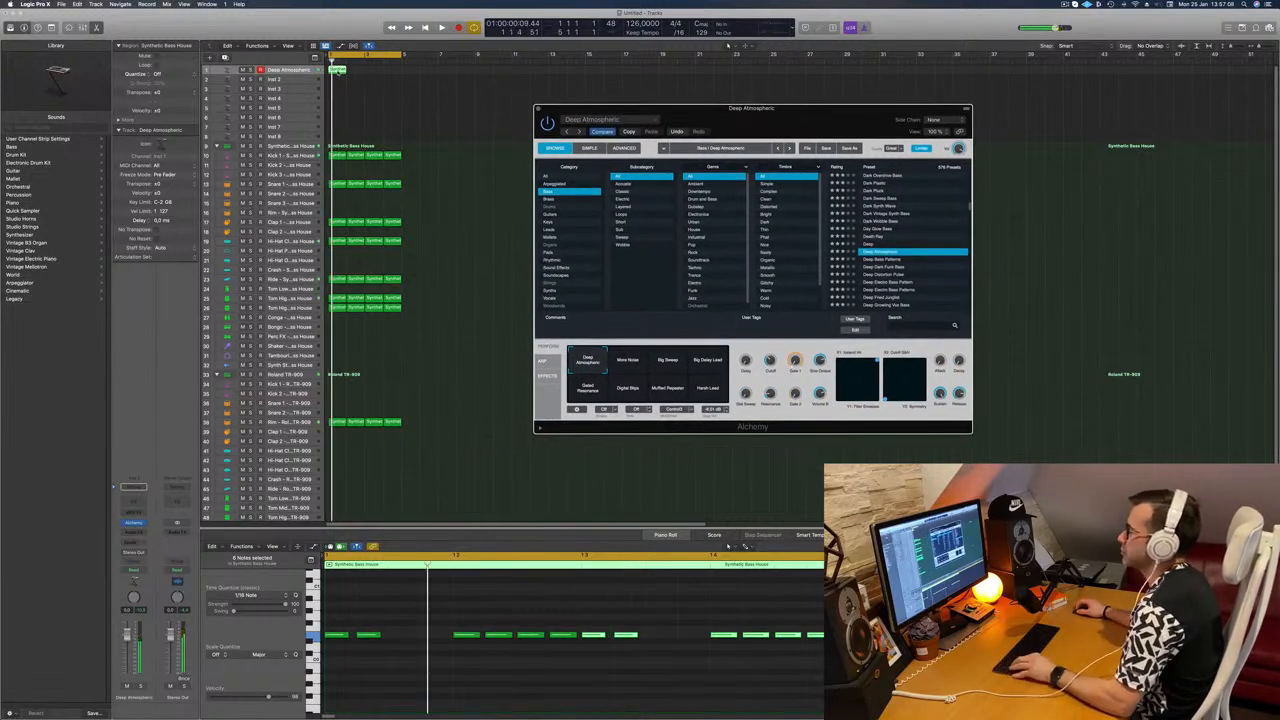
- Repeat the one-bar Deep Atmospheric region to fill four bars
drag(341, 71, 375, 77)
shift+click(340, 70)
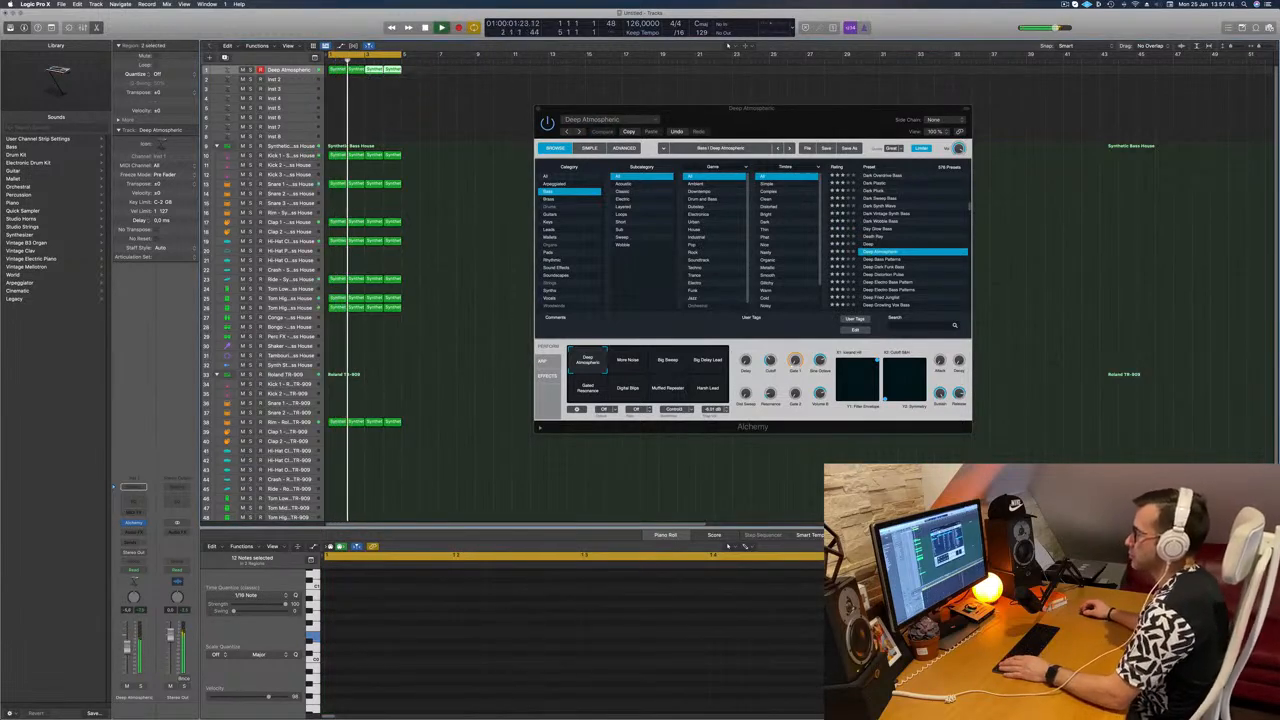
- Audition the Deep Atmospheric preset's performance snapshots from Big Sweep and Big Delay Lead through Harsh Lead during playback
key(super+k)
drag(828, 113, 688, 93)
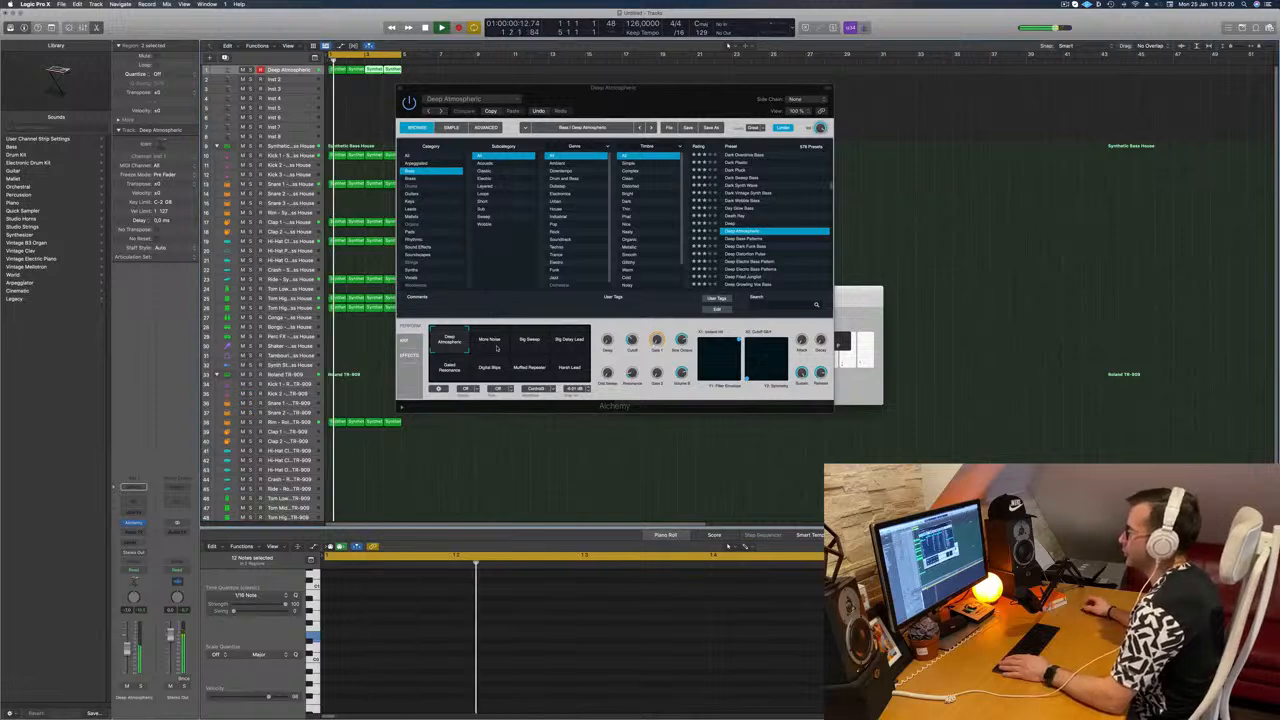
click(543, 345)
click(577, 344)
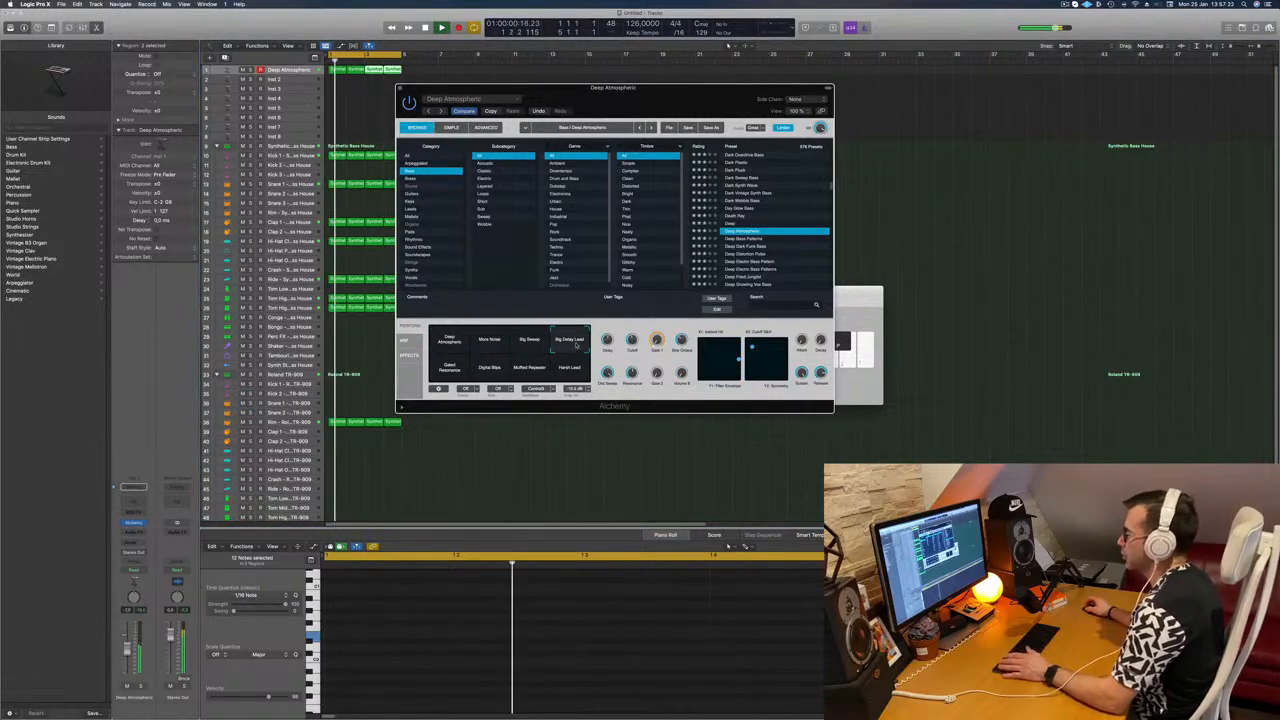
click(452, 372)
click(480, 377)
click(528, 370)
click(567, 370)
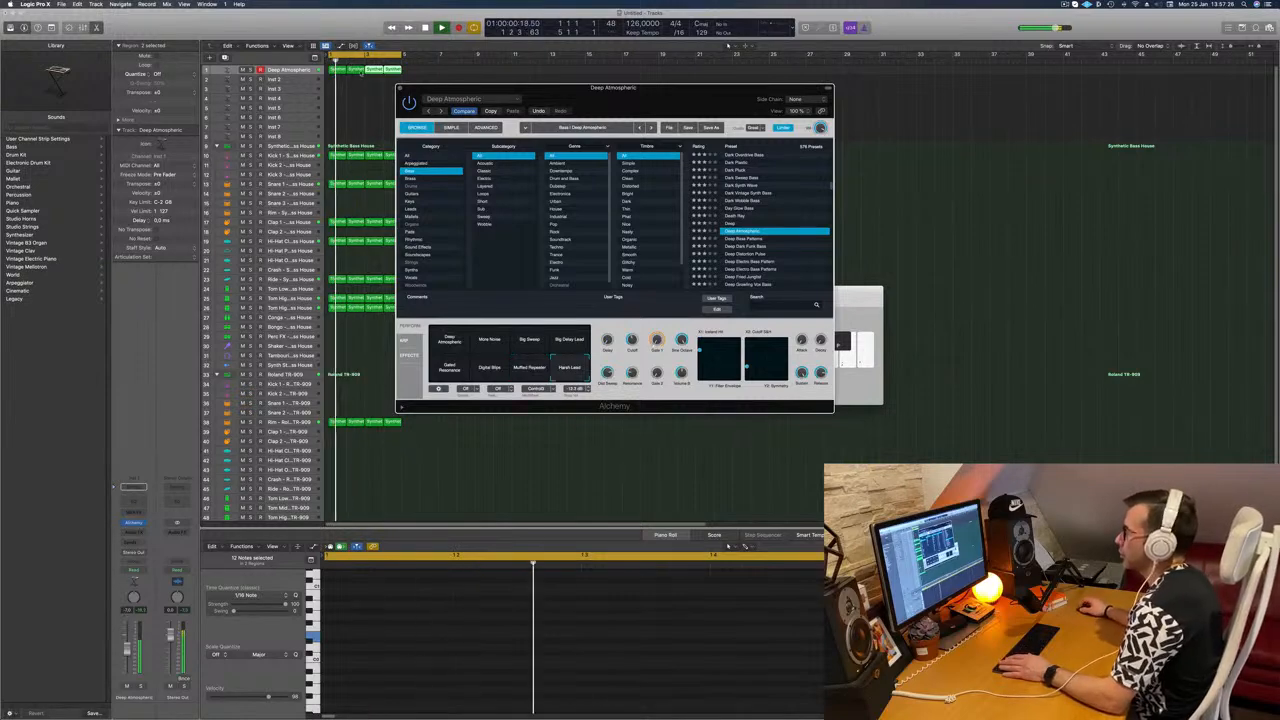
- Select the four Deep Atmospheric regions together with all their notes and play the loop
drag(422, 76, 335, 70)
key(space)
click(418, 626)
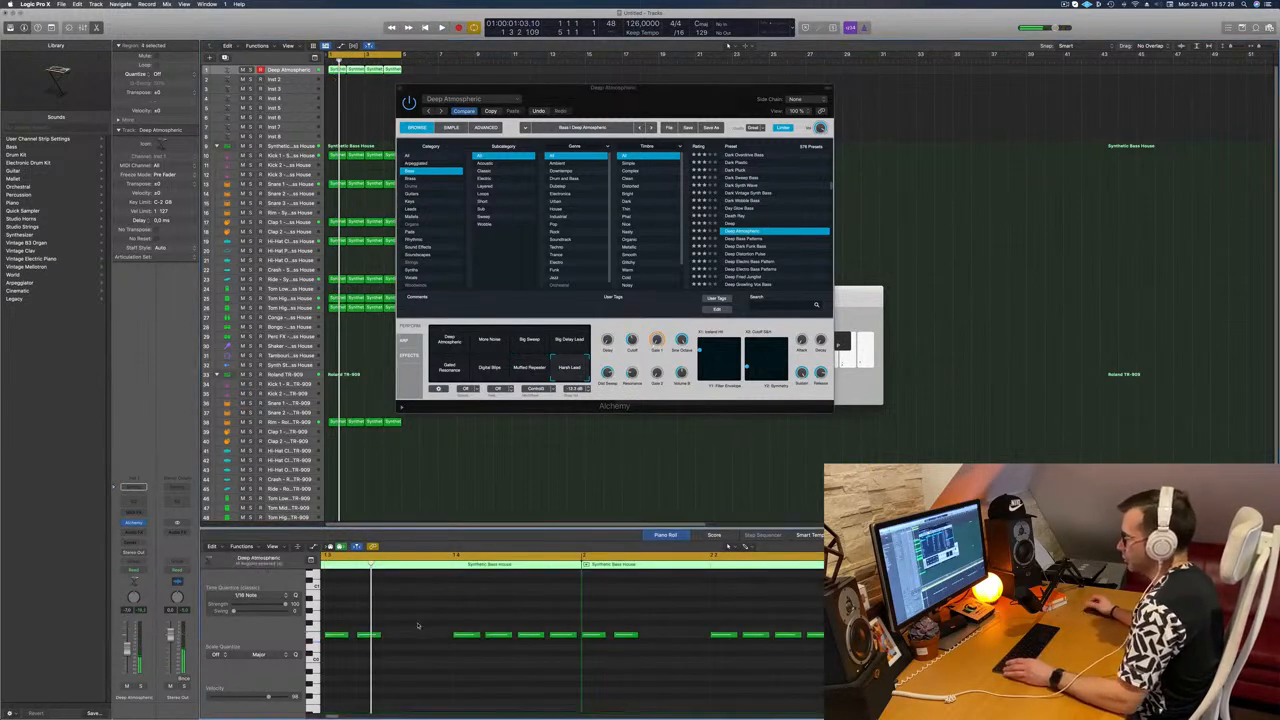
key(super+a)
key(Delete)
key(space)
- Lower the Gate 1 control of the Deep Atmospheric sound in Alchemy while the loop plays
drag(657, 105, 918, 87)
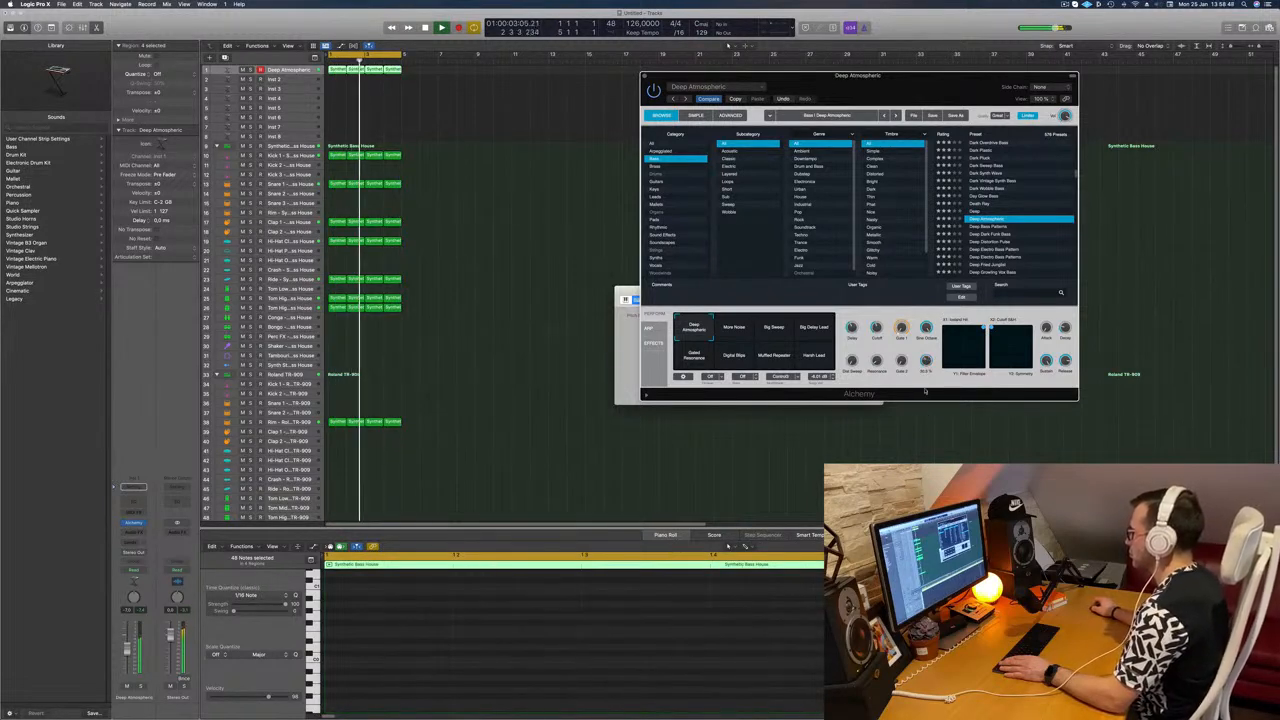
drag(902, 328, 903, 340)
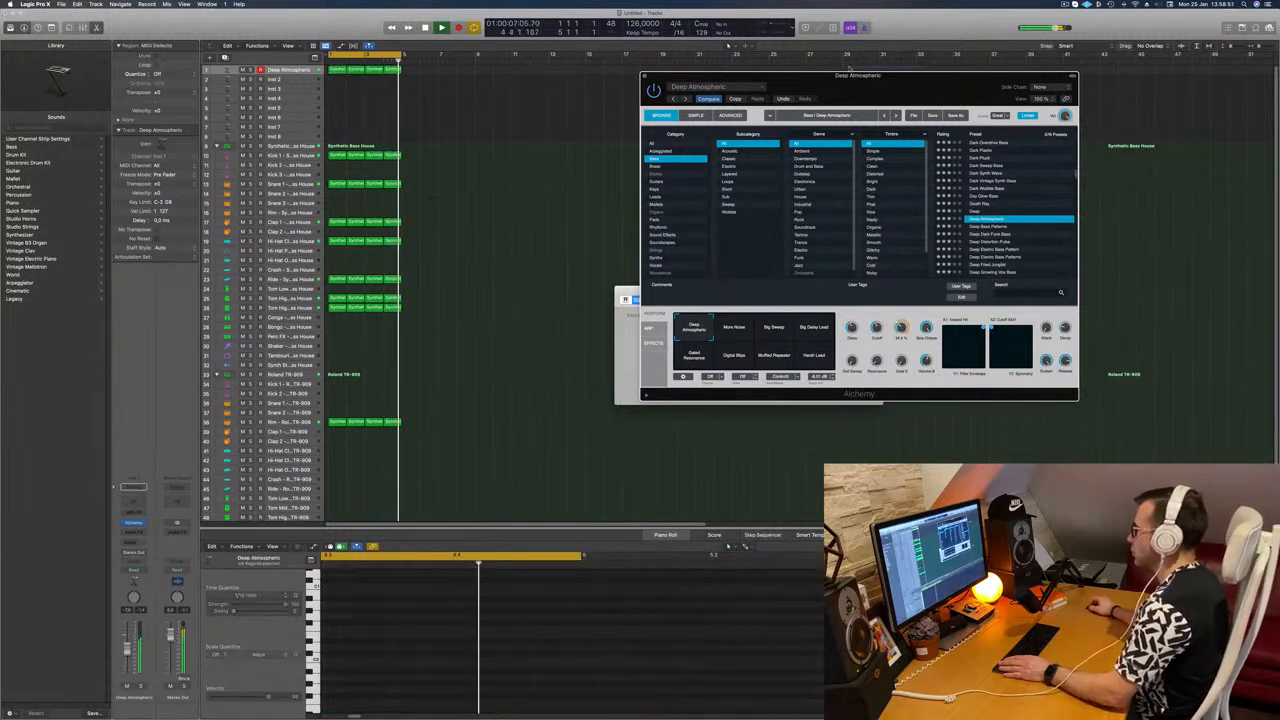
drag(895, 76, 799, 36)
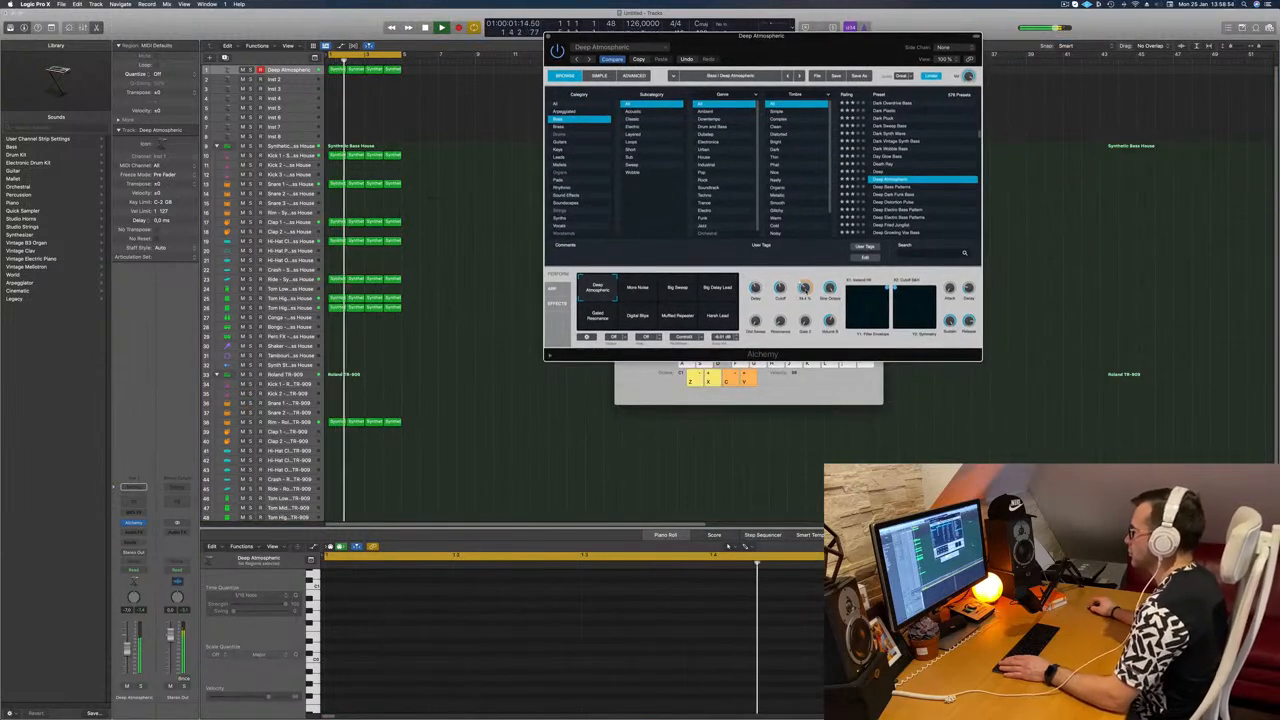
mouse_move(806, 287)
mouse_down()
mouse_move(809, 326)
mouse_move(811, 298)
mouse_up()
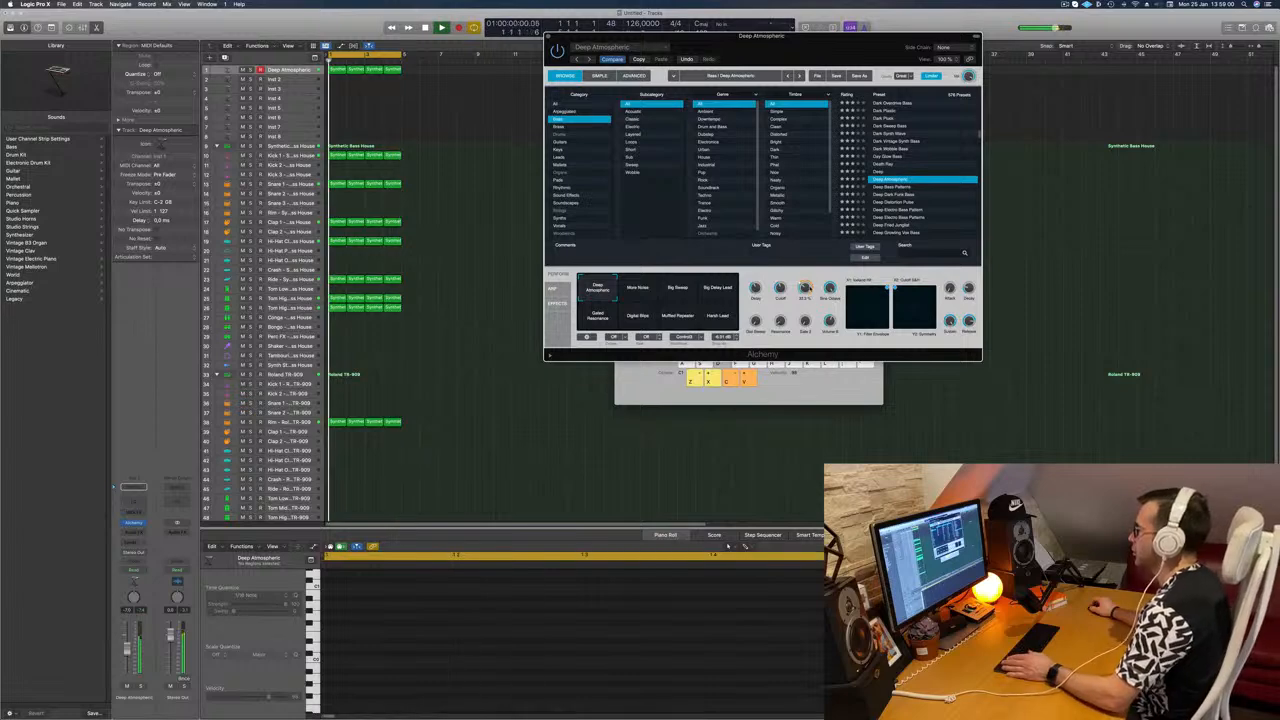
- Insert a stereo Compressor on the Deep Atmospheric channel and side-chain it to Kick 1 - Synthetic Bass House
drag(878, 62, 963, 93)
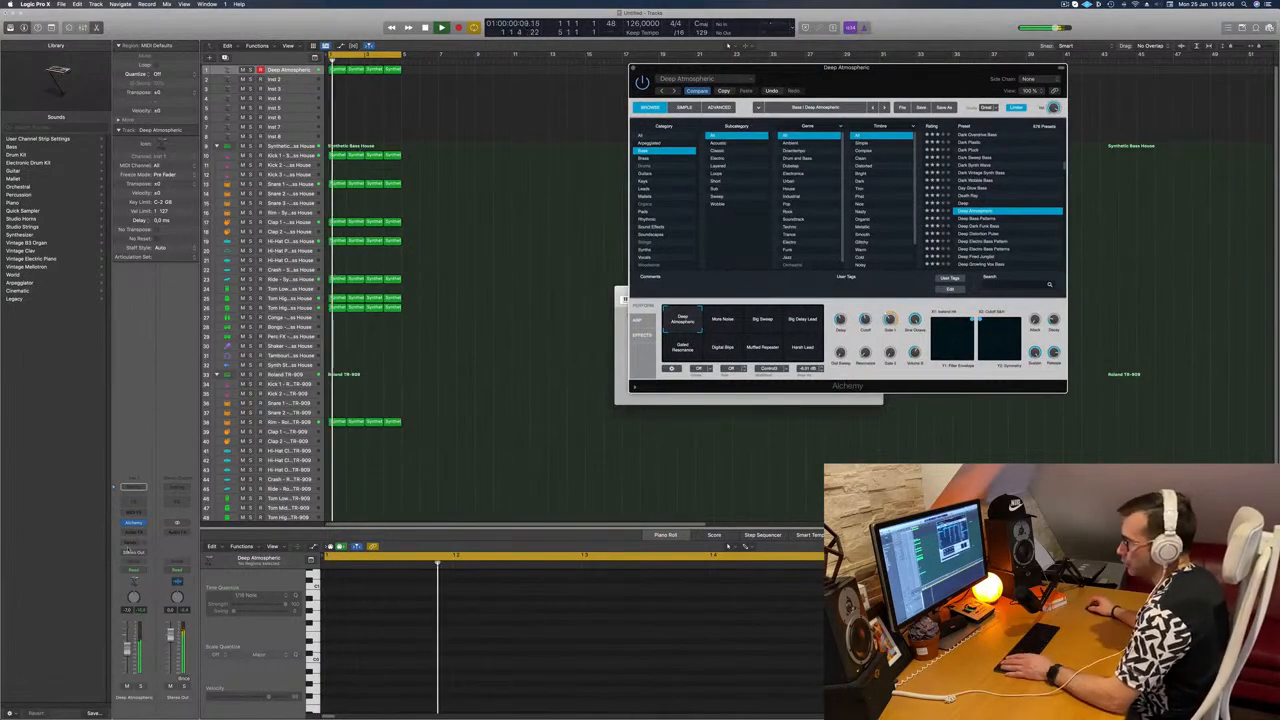
click(124, 532)
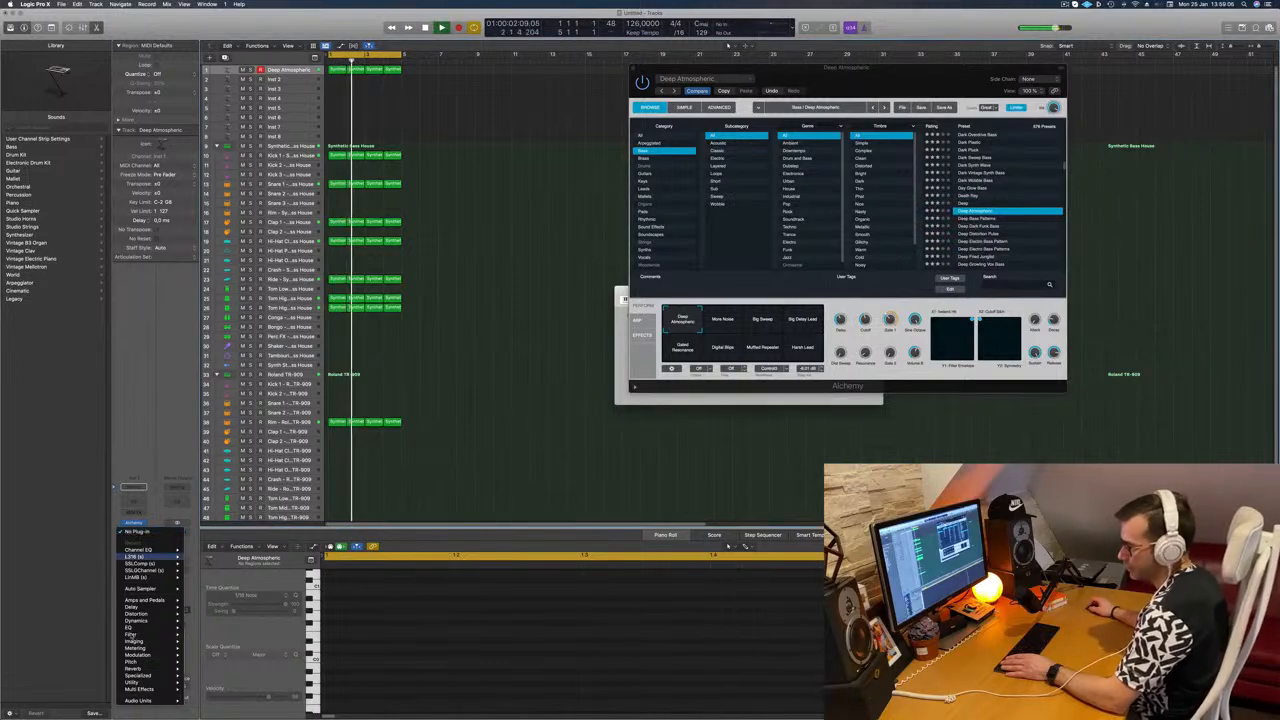
mouse_move(140, 648)
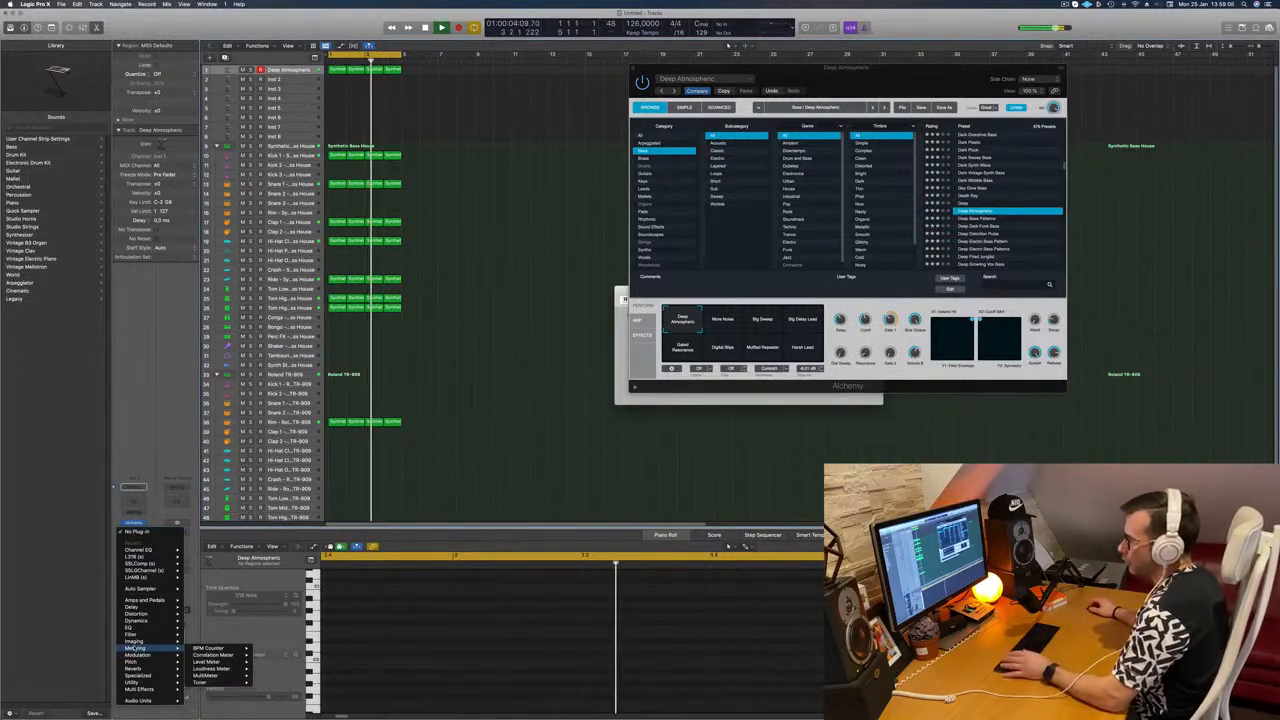
mouse_move(140, 613)
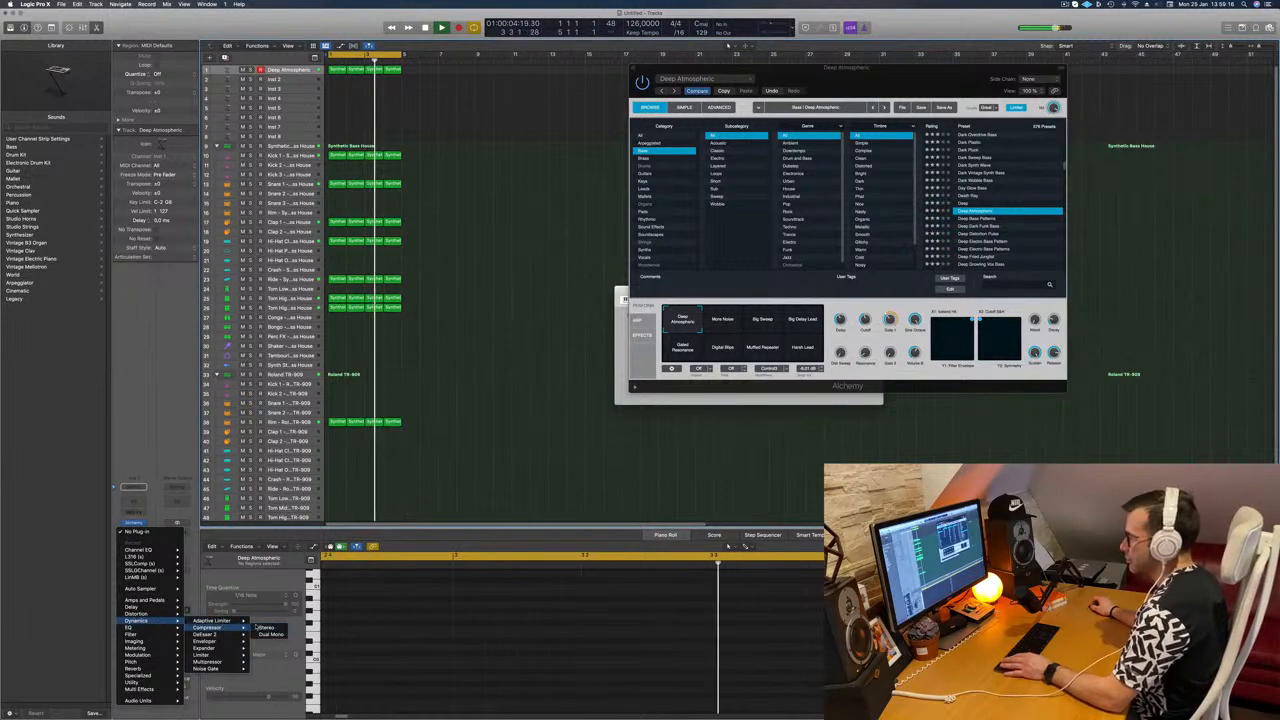
click(265, 627)
click(790, 122)
mouse_move(789, 148)
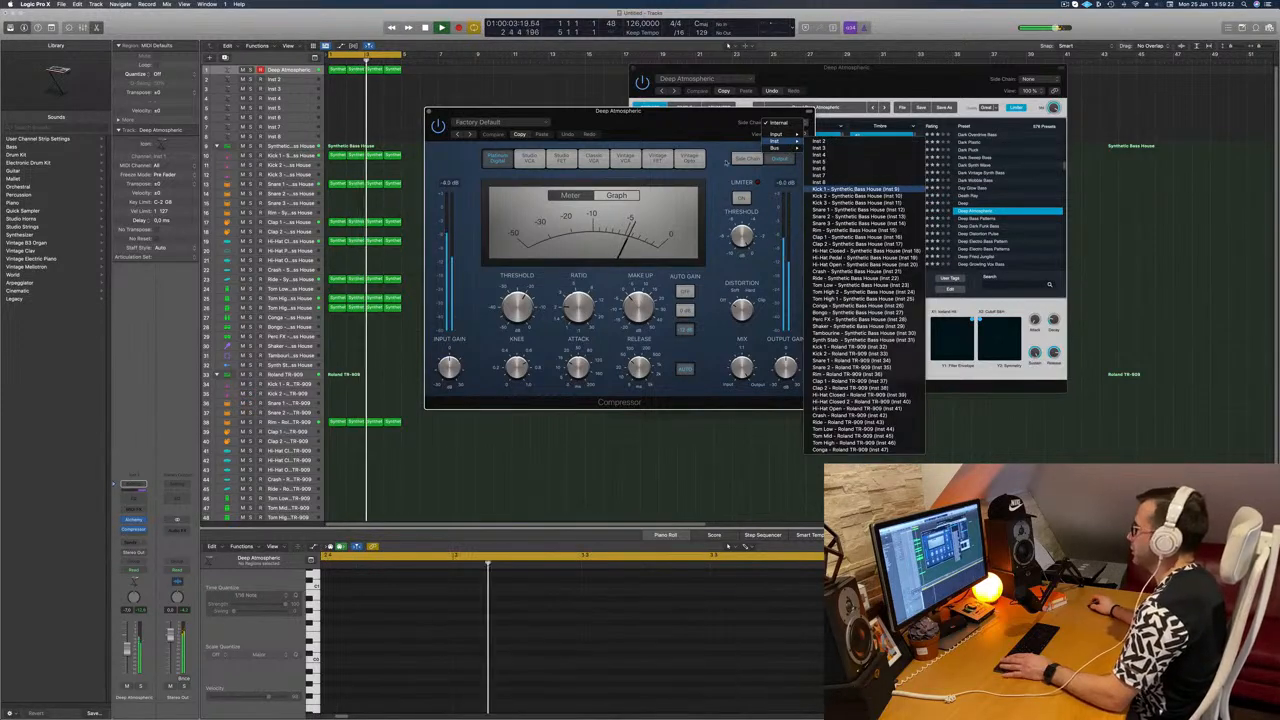
click(850, 188)
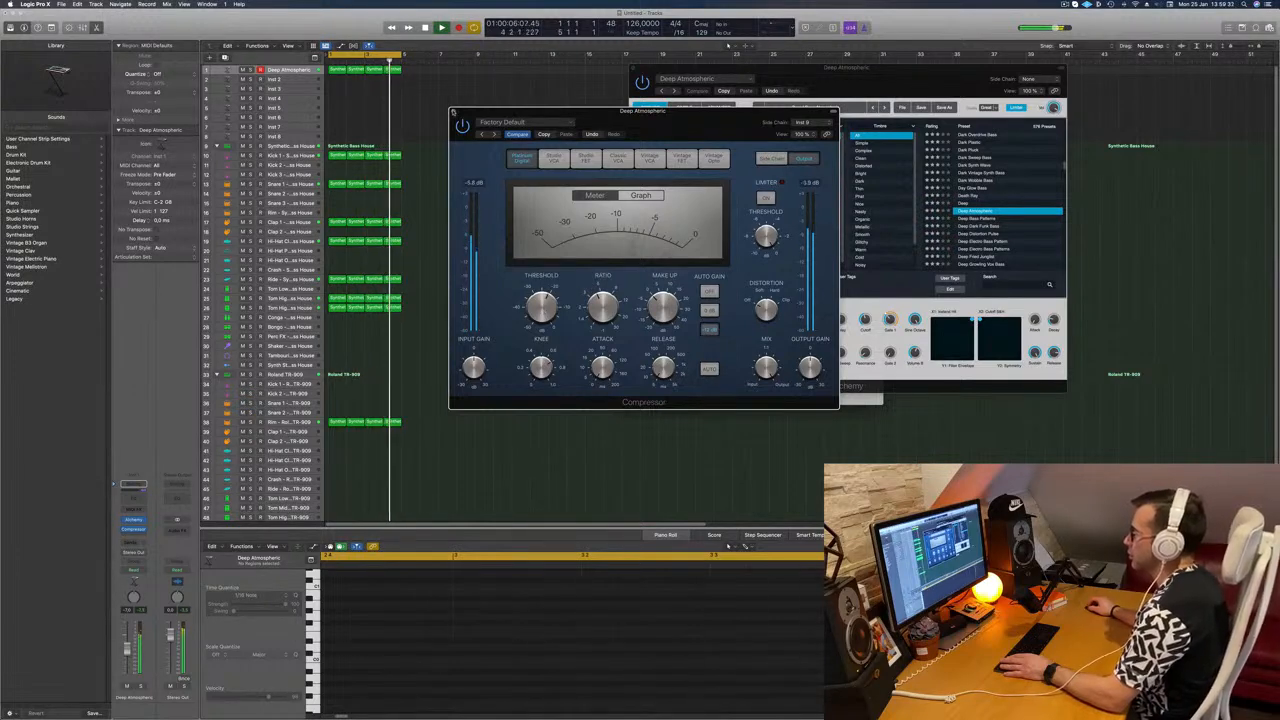
click(453, 111)
- Repeat all drum and bass regions three times to fill 16 bars and extend the cycle range to bar 17
drag(776, 70, 975, 110)
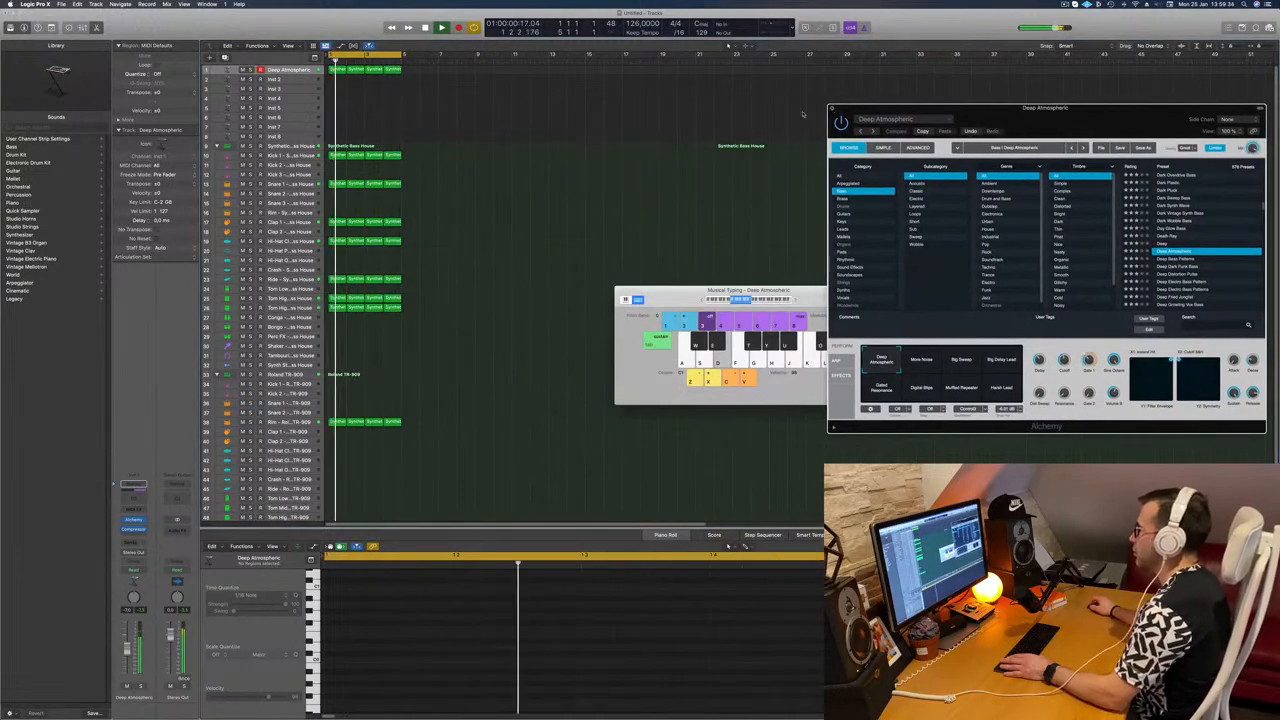
click(831, 108)
key(super+a)
key(super+r)
key(super+r)
key(super+r)
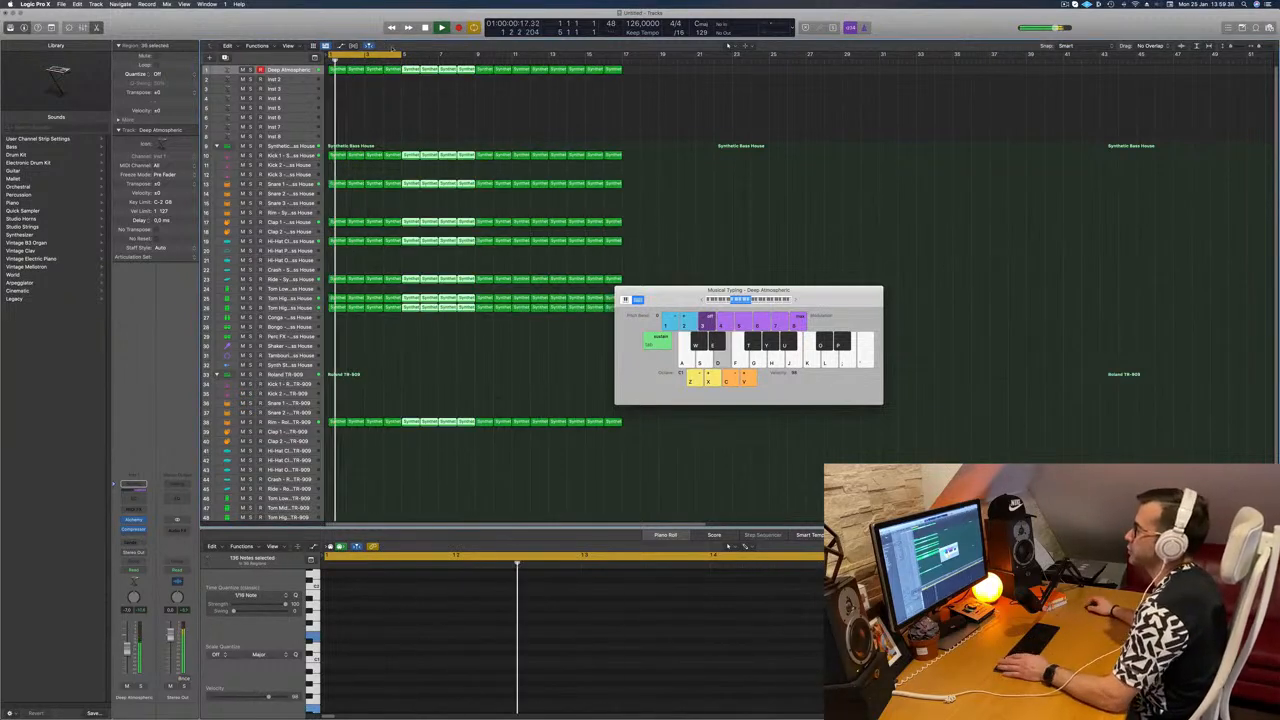
drag(402, 53, 619, 67)
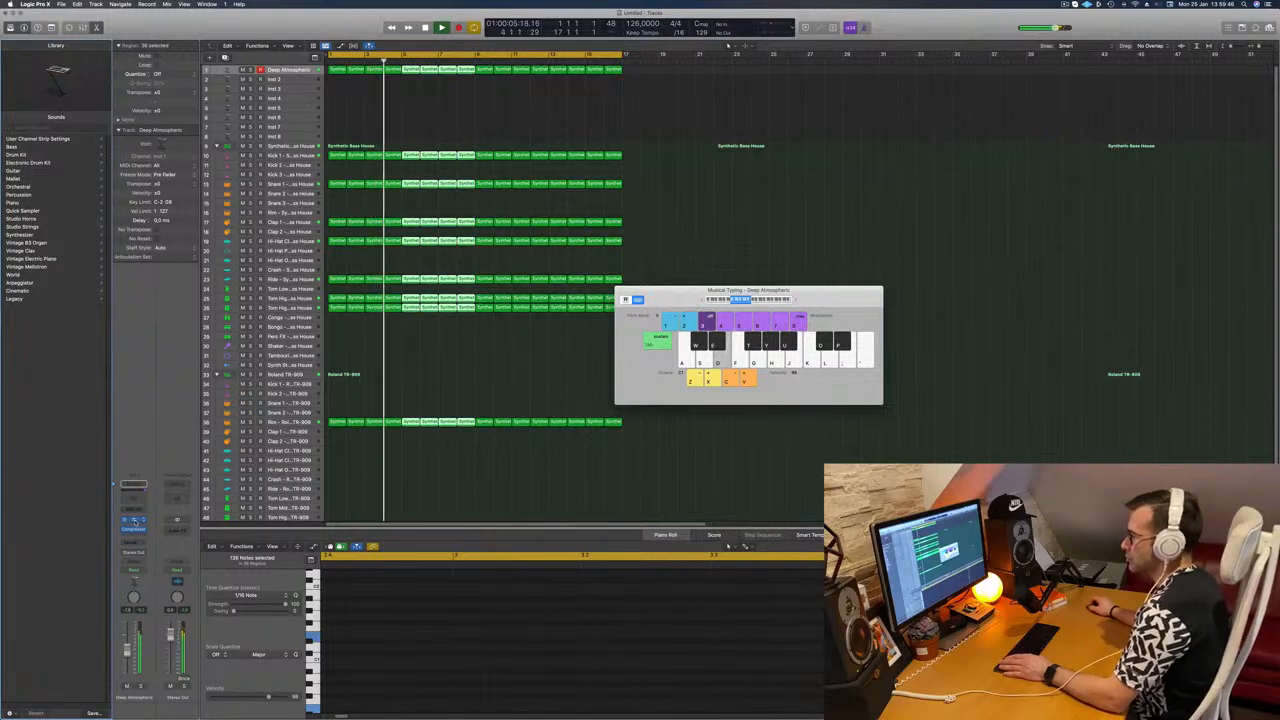
- Reopen Alchemy for Deep Atmospheric and adjust its Cutoff while auditioning the bass soloed and with the drums
click(135, 521)
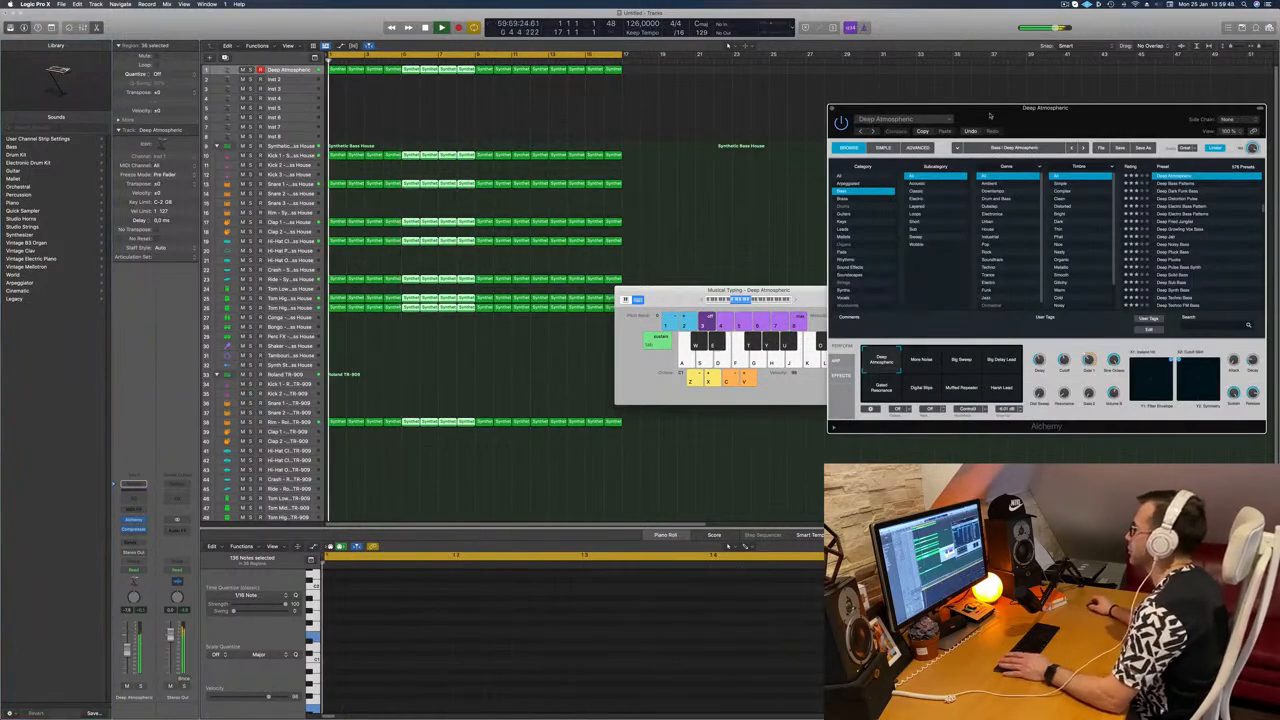
drag(978, 120, 824, 107)
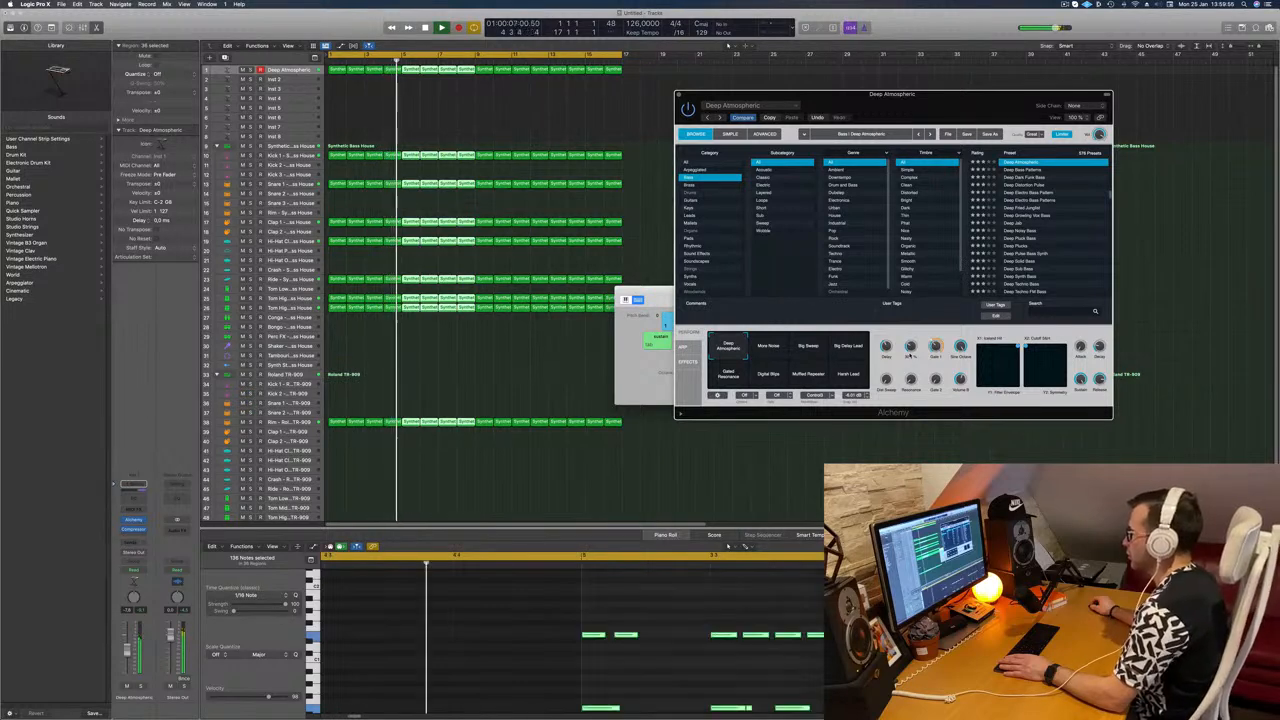
click(141, 686)
click(141, 686)
key(space)
key(space)
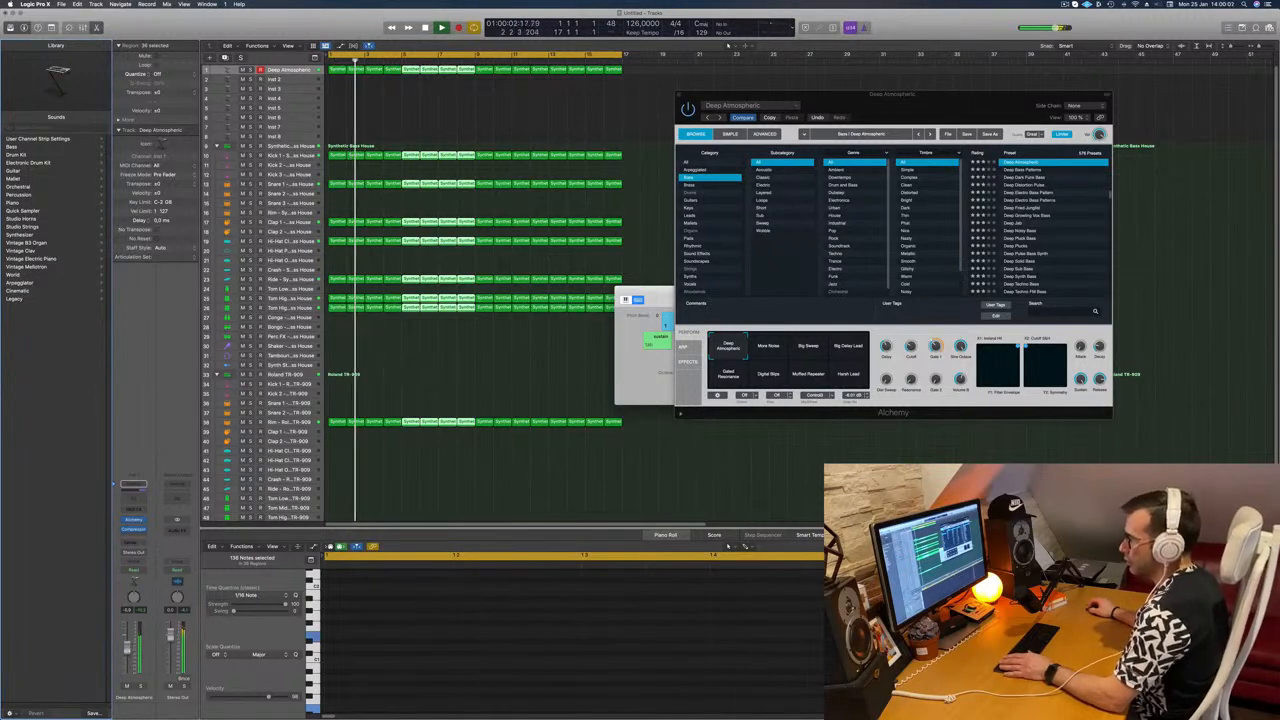
drag(844, 107, 585, 152)
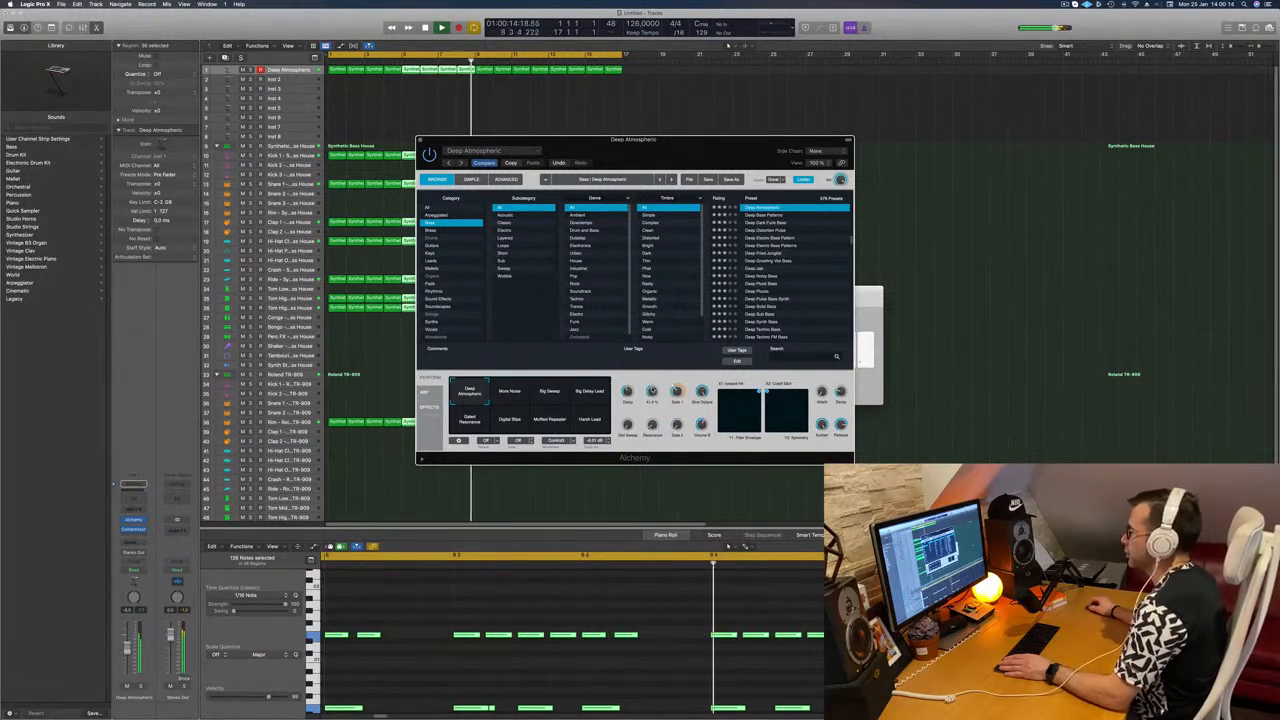
drag(674, 149, 936, 132)
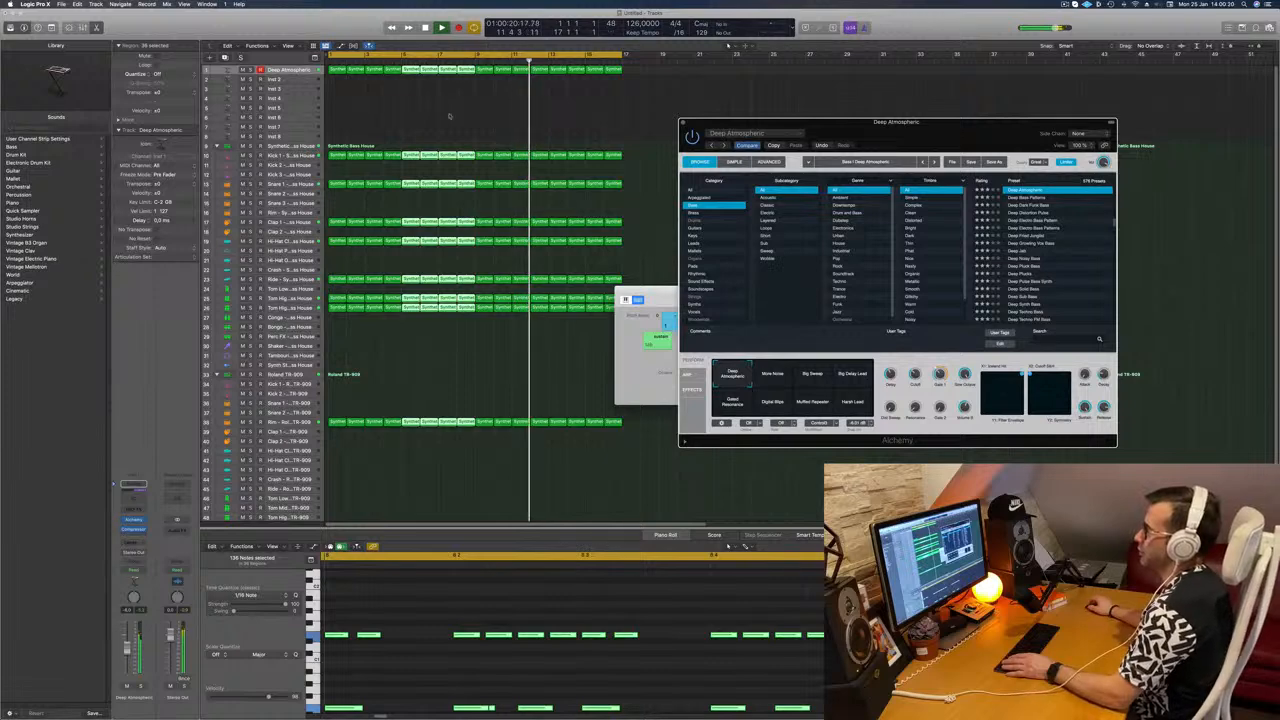
- Enlarge the Inst 2 track and copy the first one-bar Deep Atmospheric region onto it at bar 1
click(505, 122)
key(Return)
click(292, 82)
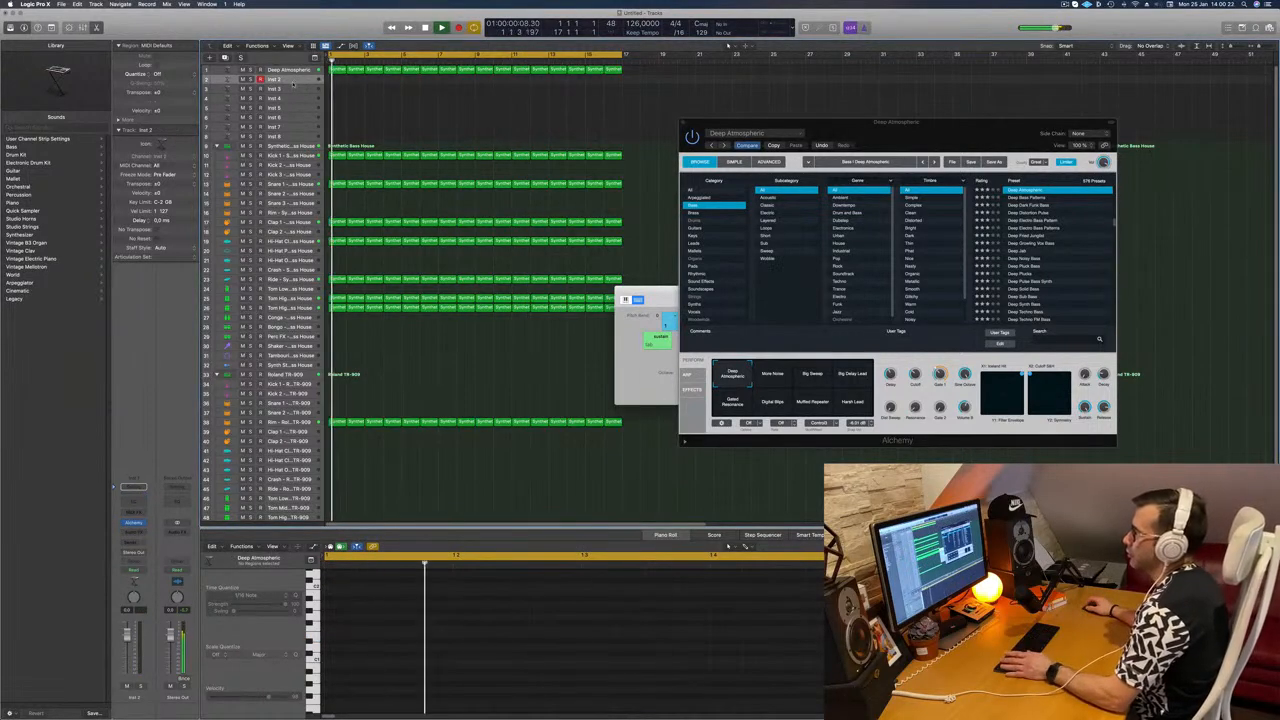
key(ctrl+z)
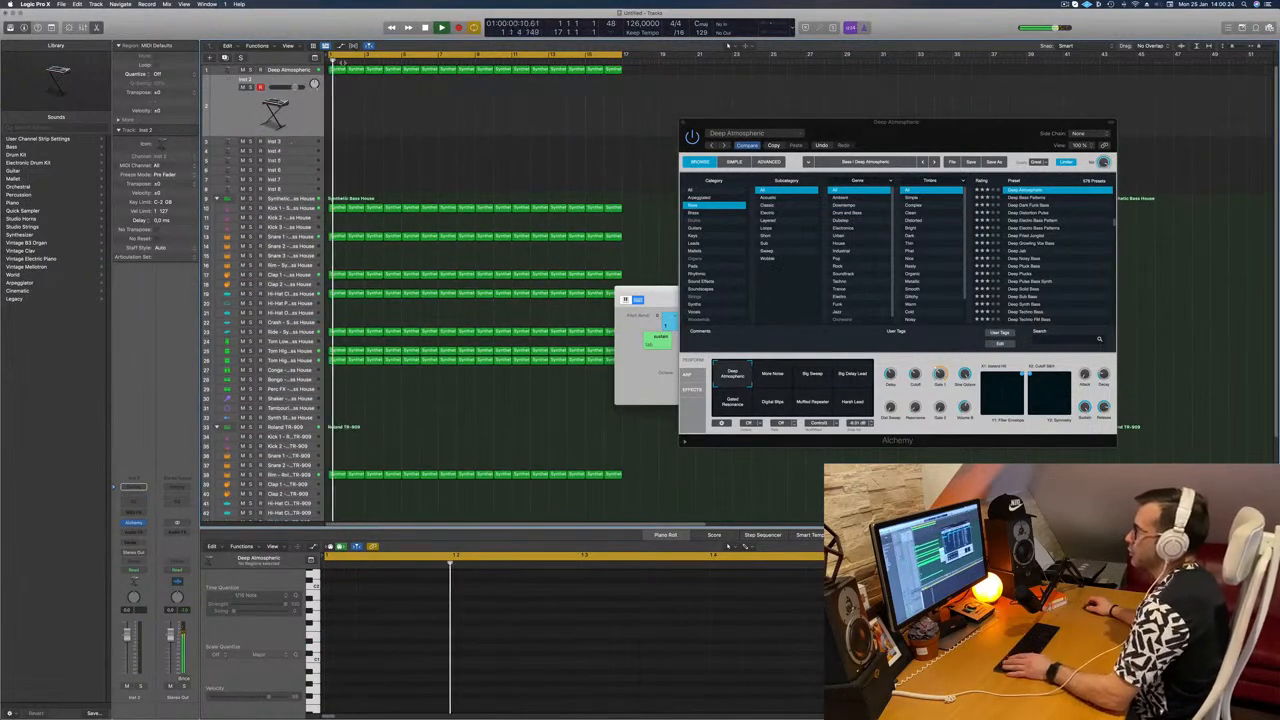
drag(338, 70, 338, 98)
- Delete every note except the first in the copied Inst 2 region and play the loop
click(386, 629)
drag(386, 629, 688, 655)
key(Return)
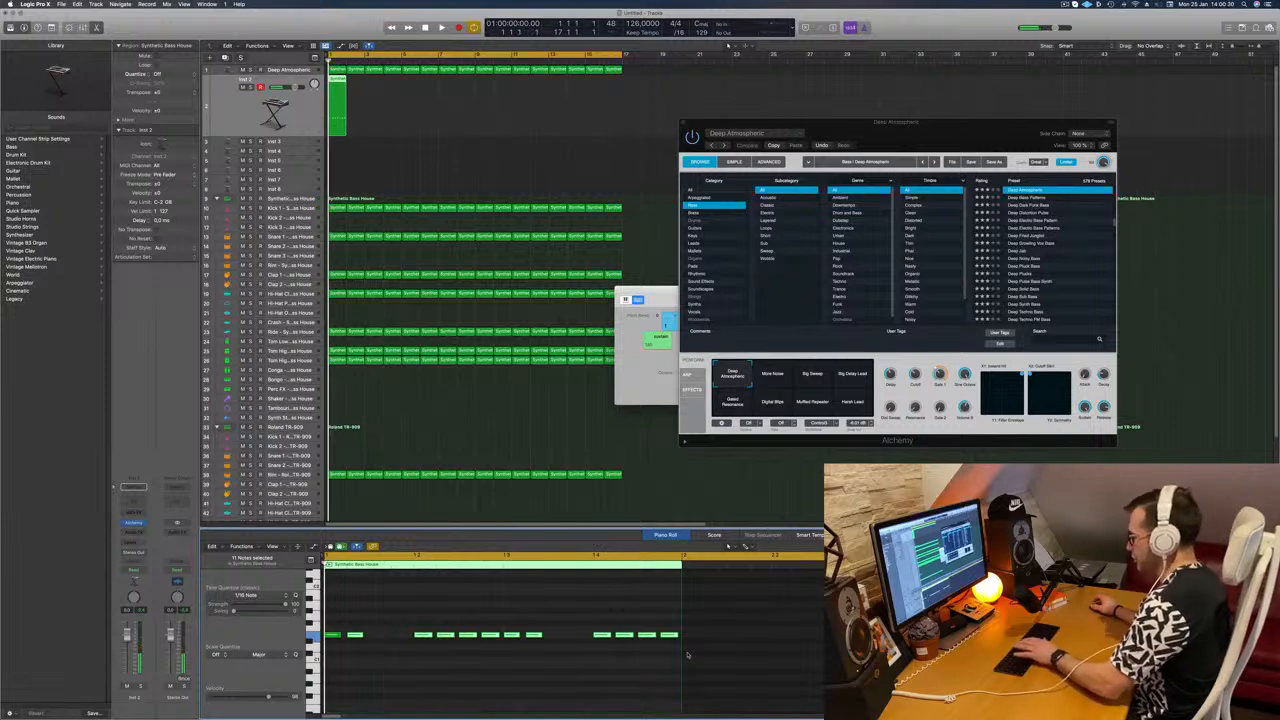
key(BackSpace)
key(space)
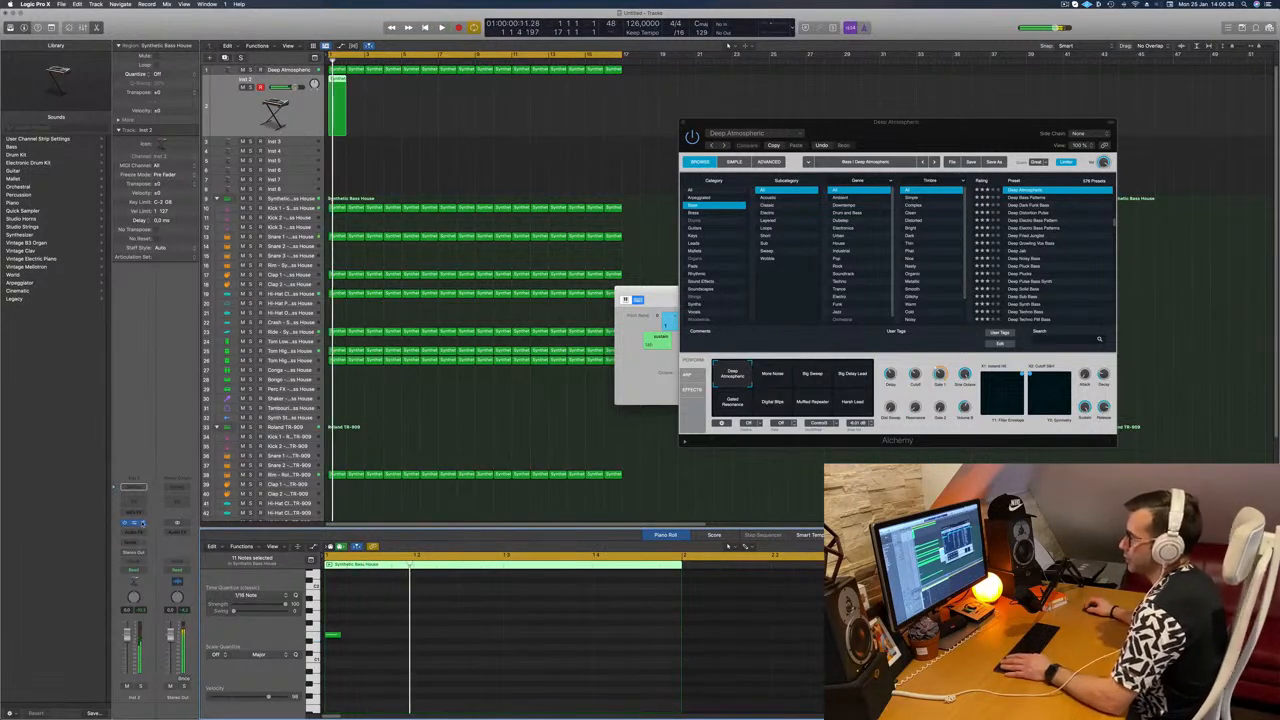
- Load the top-rated Perfect Pad 01 preset in the Inst 2 Alchemy, choose its Bold snapshot and play it
click(143, 523)
click(134, 522)
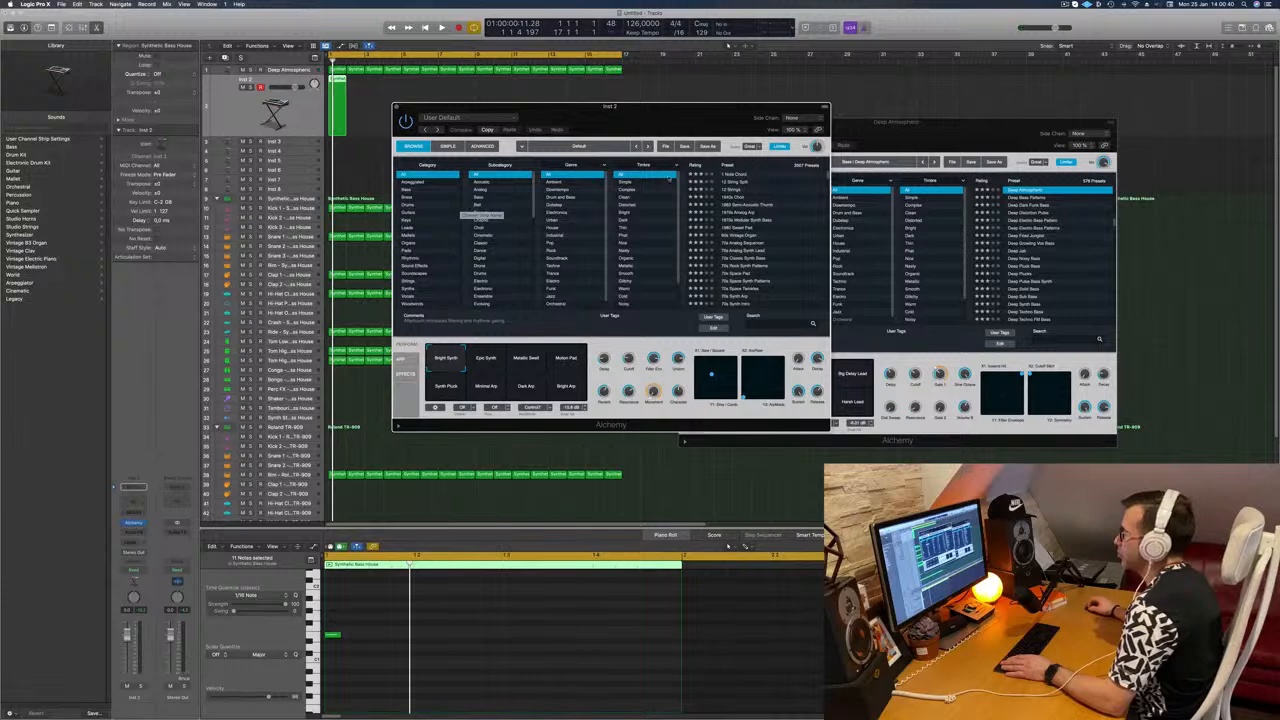
click(700, 166)
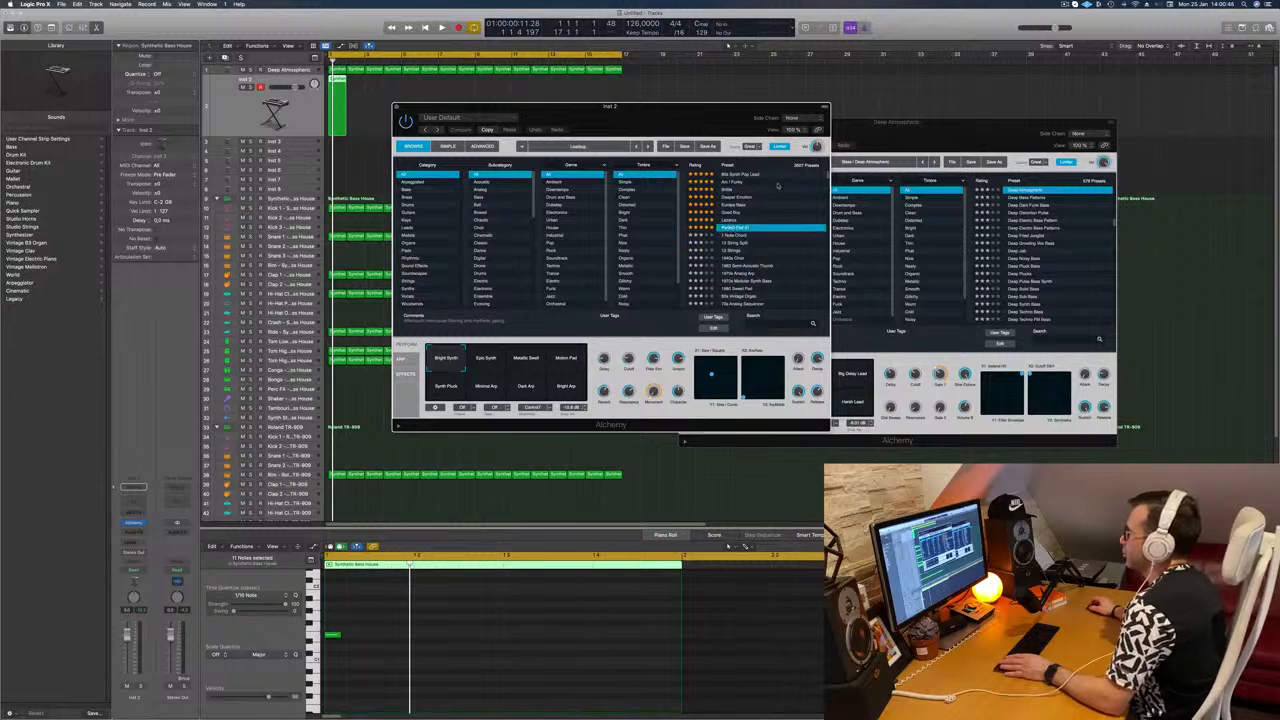
click(564, 364)
key(space)
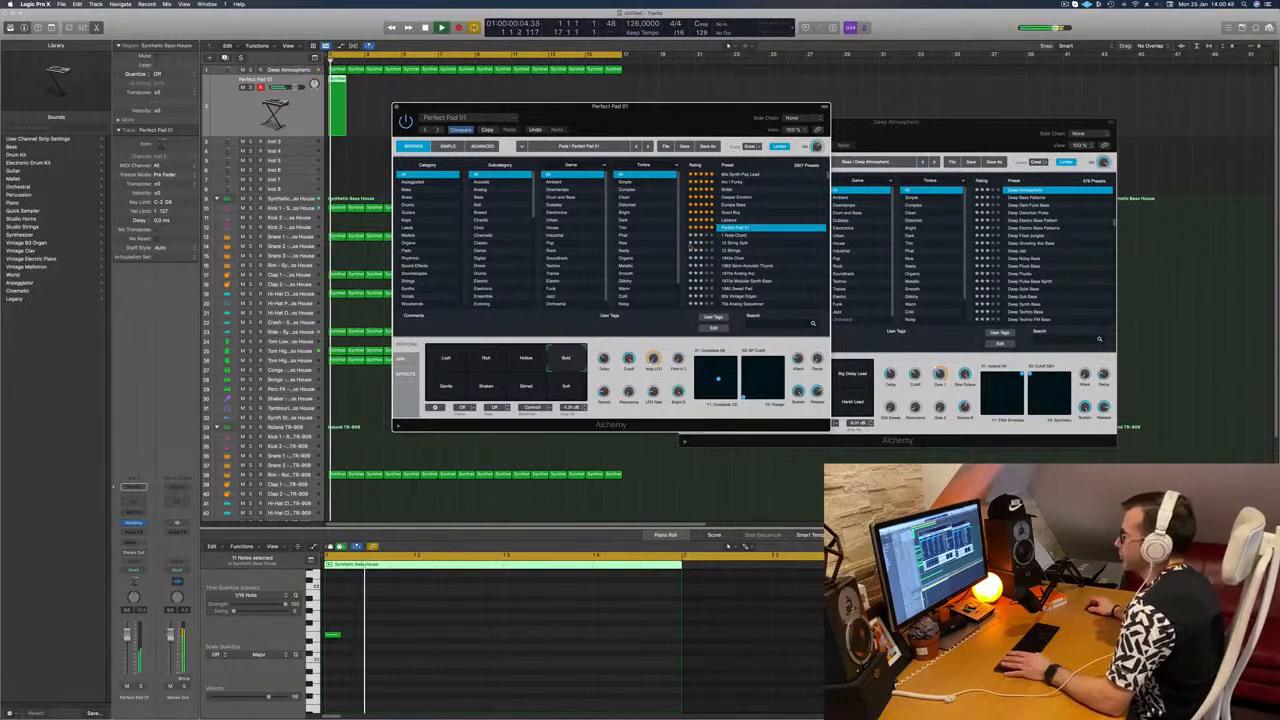
drag(666, 116, 1065, 72)
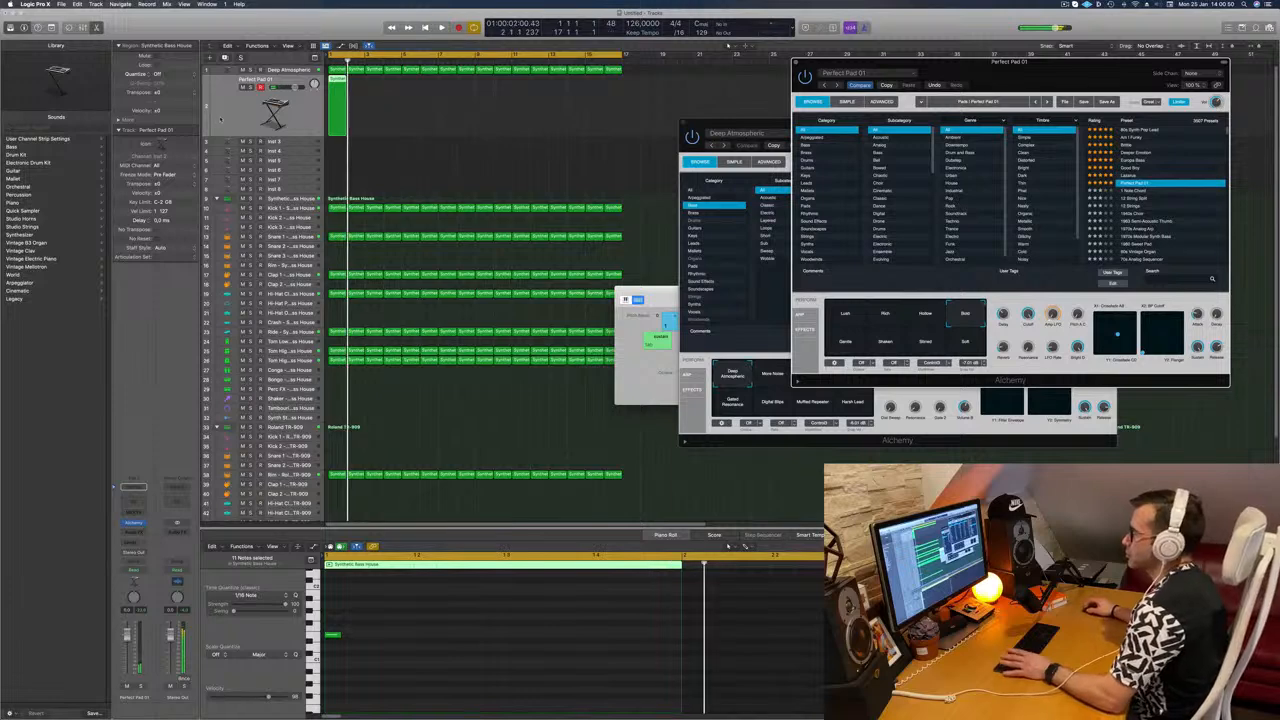
- Repeat the one-bar Perfect Pad 01 region until it fills all 16 bars
click(412, 134)
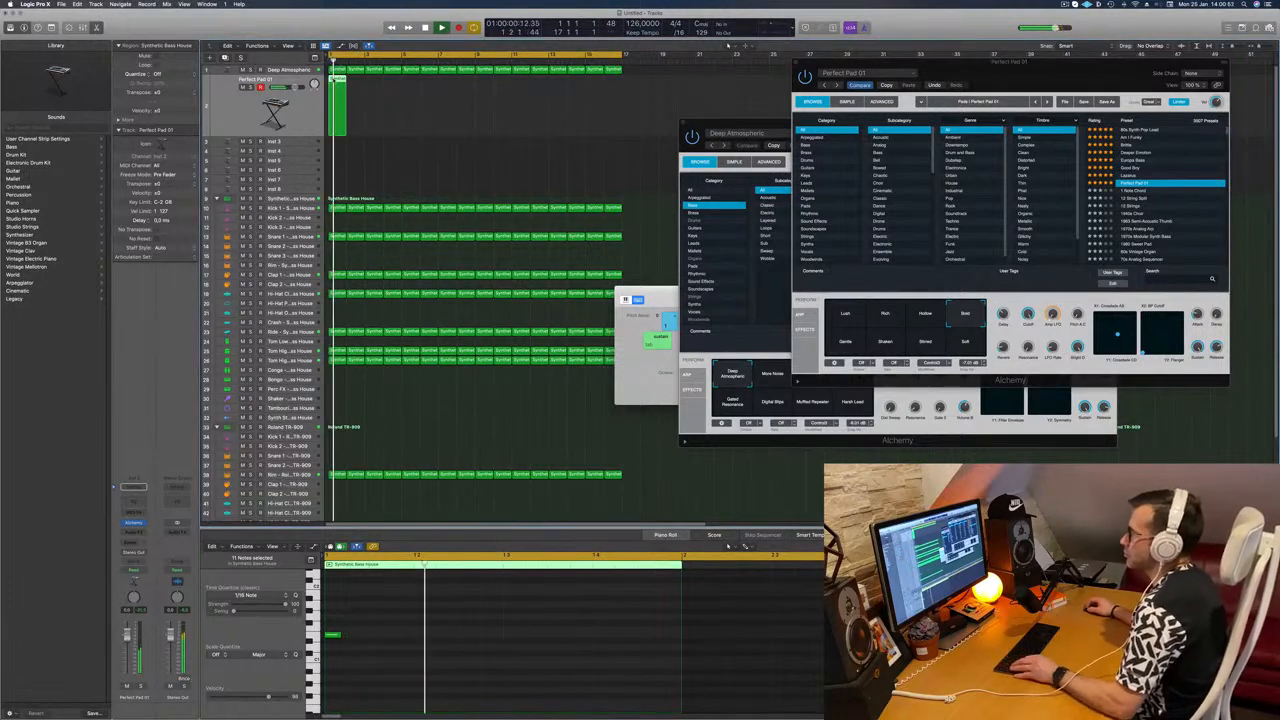
drag(334, 88, 413, 86)
drag(531, 103, 484, 93)
- Adjust the Cutoff of Perfect Pad 01 in Alchemy, raise the track volume slightly and close the instrument
drag(1009, 62, 714, 96)
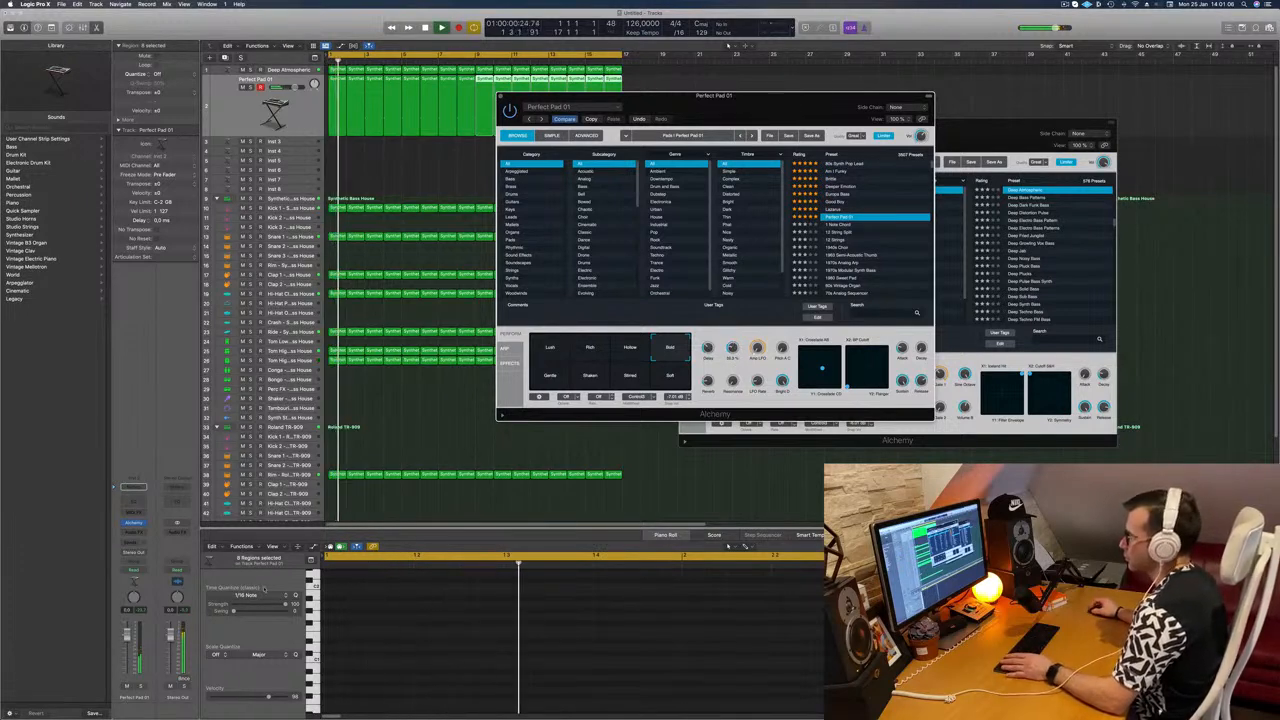
drag(127, 636, 127, 632)
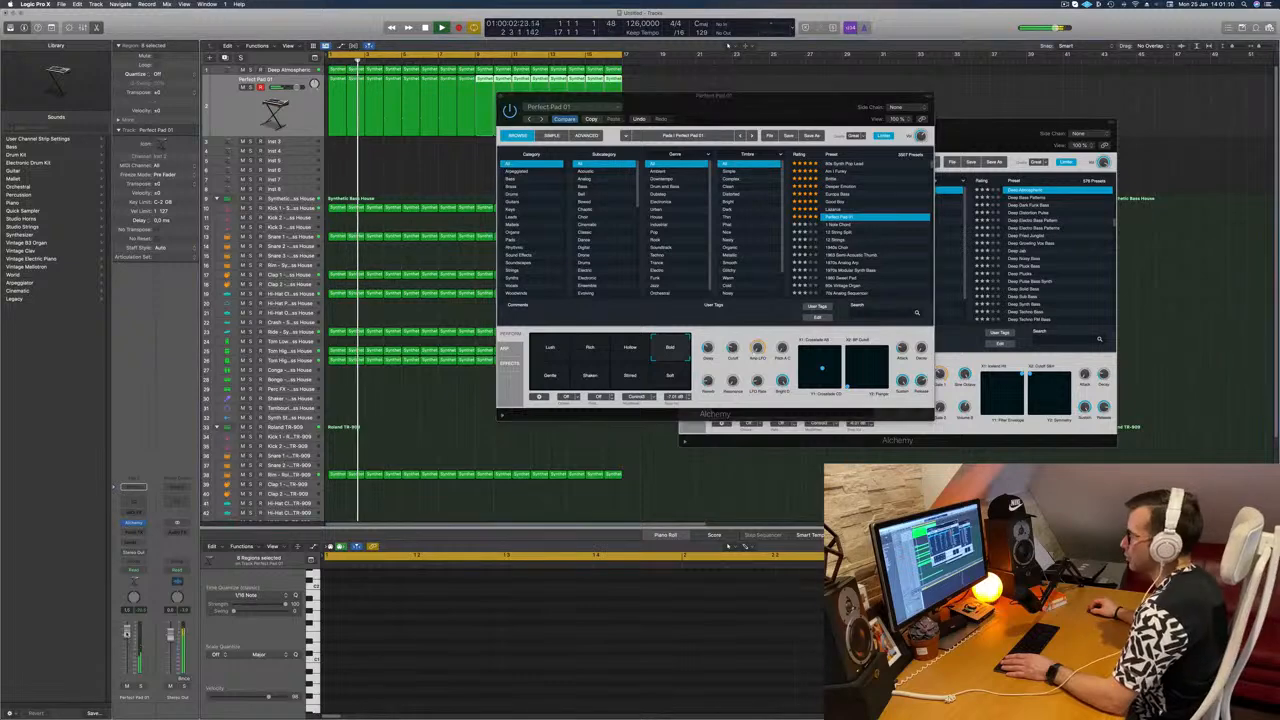
drag(512, 96, 372, 106)
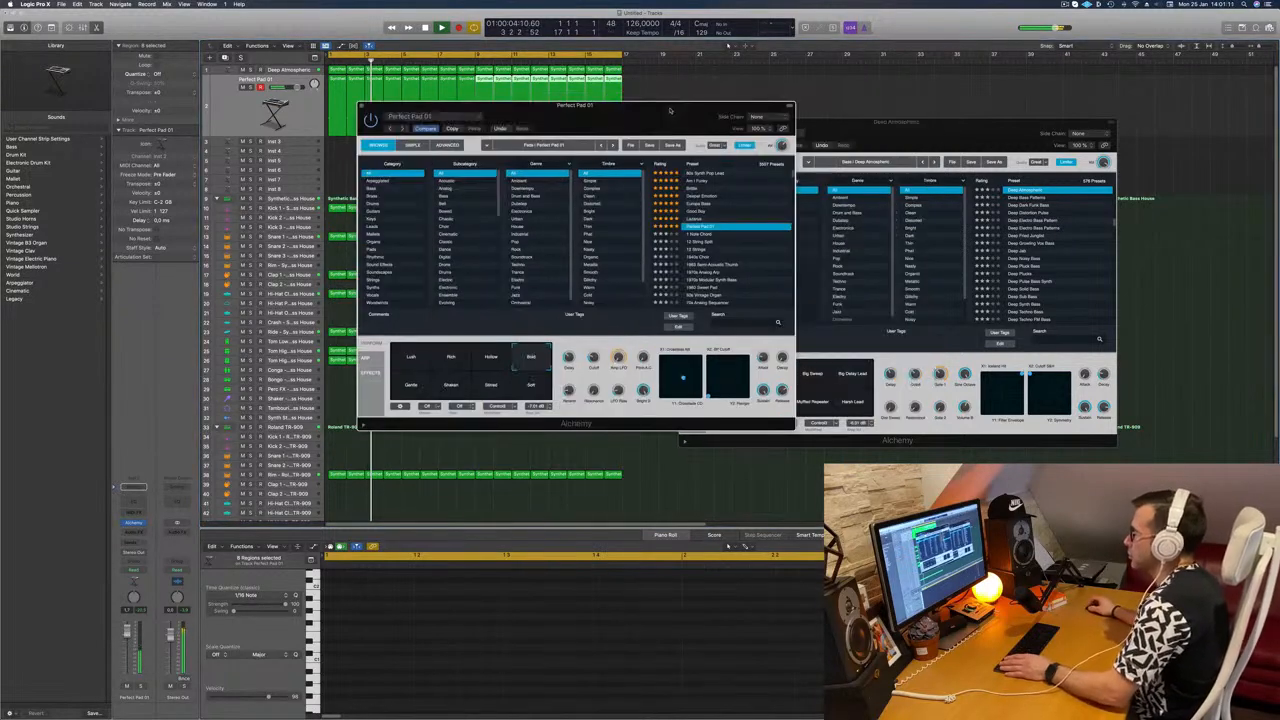
click(360, 106)
- Audition the Perfect Pad 01 track soloed and return to hearing it with the full loop
click(248, 94)
key(space)
key(space)
key(s)
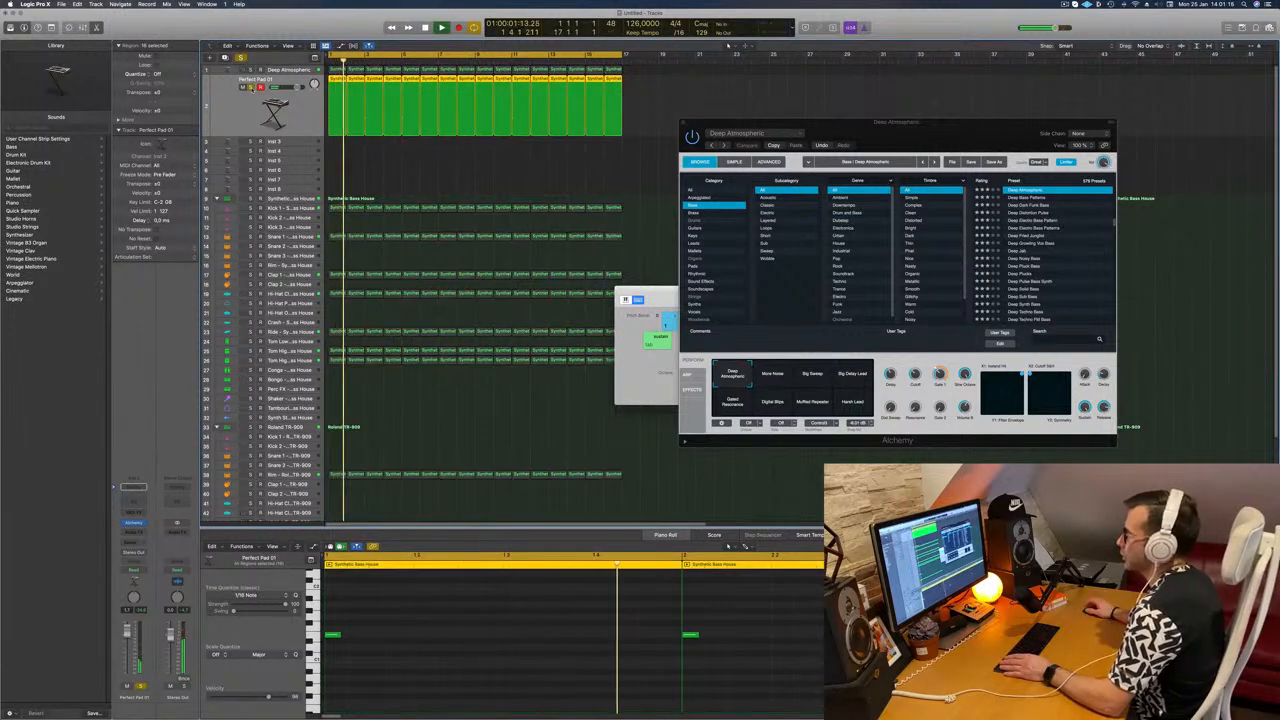
key(s)
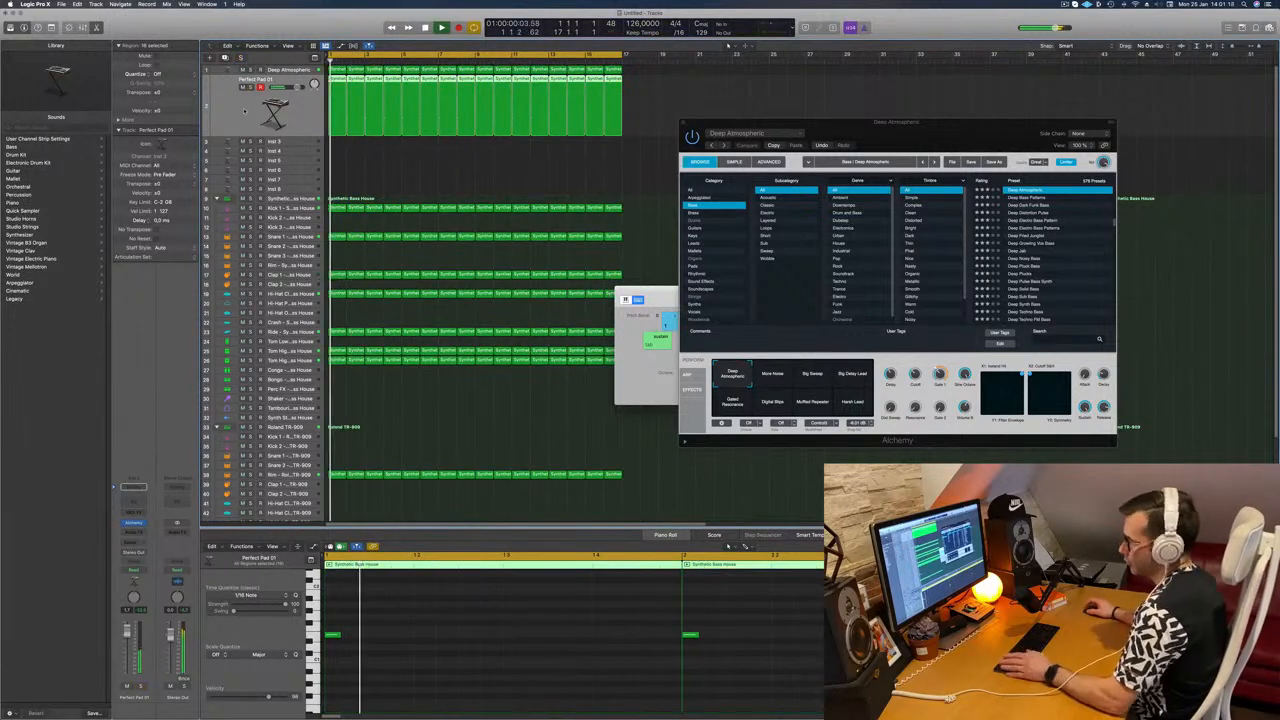
- Show the mixer and copy the side-chained Compressor from the Deep Atmospheric channel to the Perfect Pad 01 channel
click(488, 410)
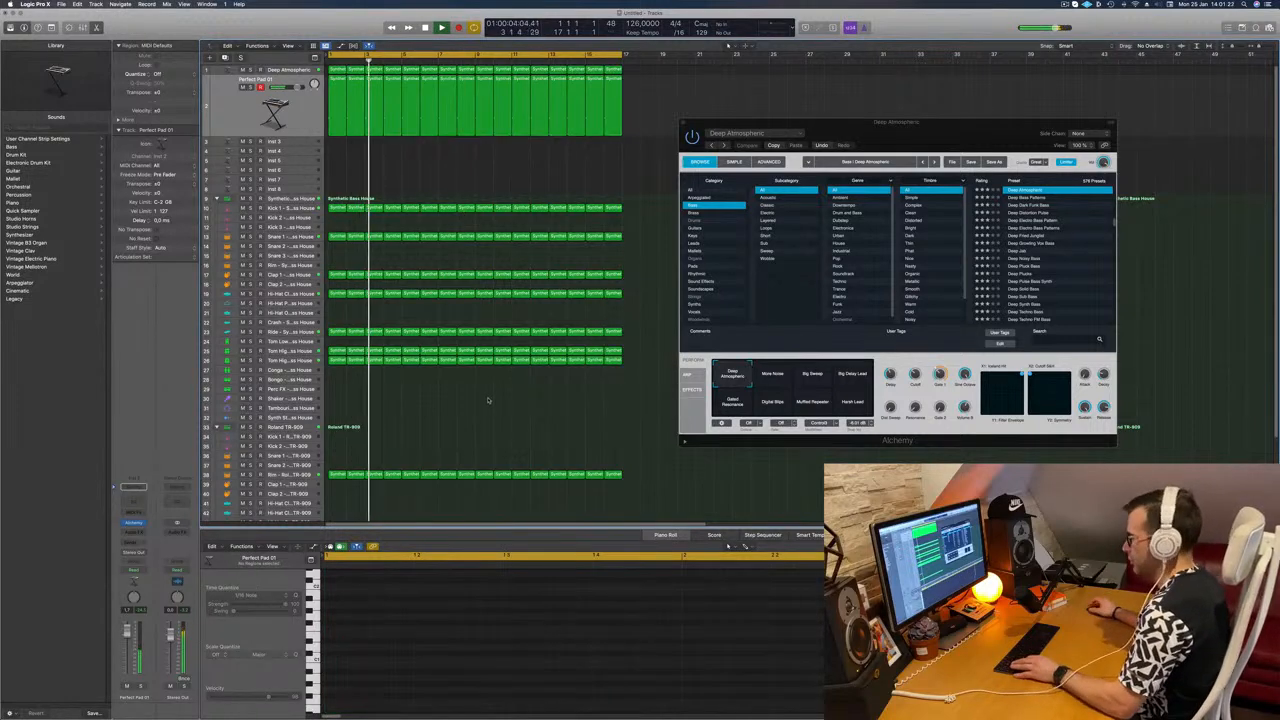
key(x)
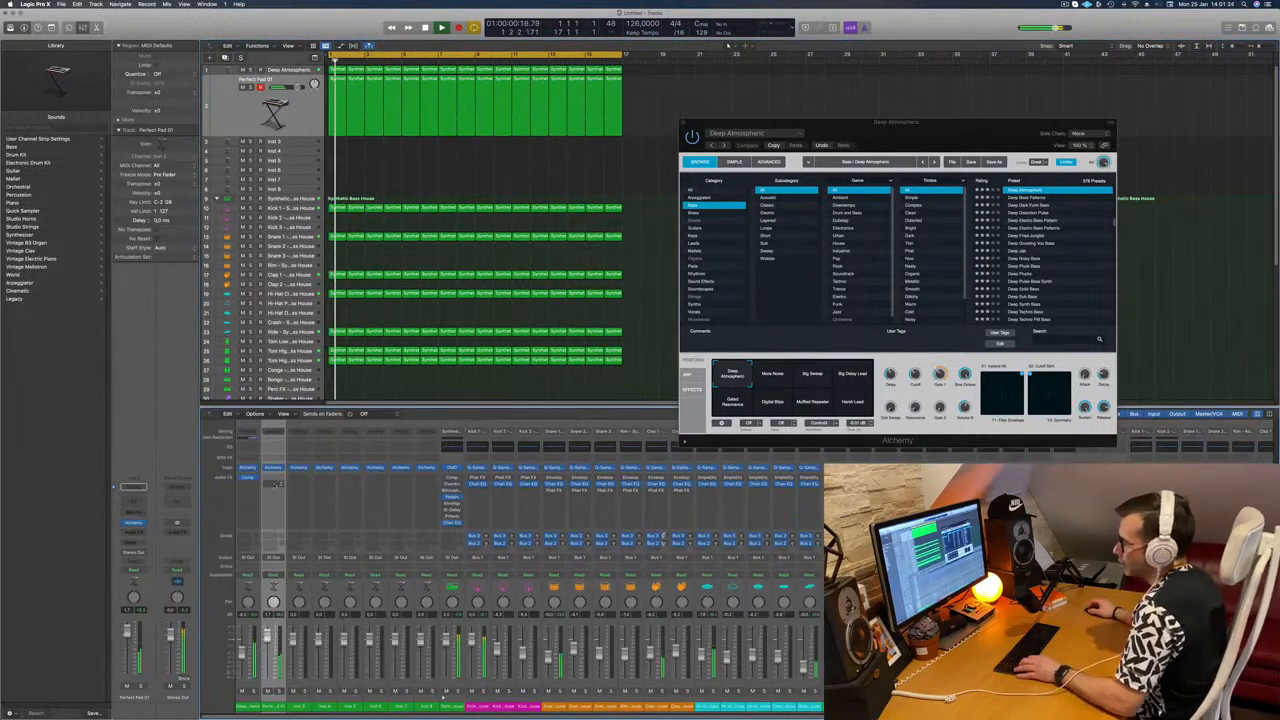
drag(248, 478, 270, 481)
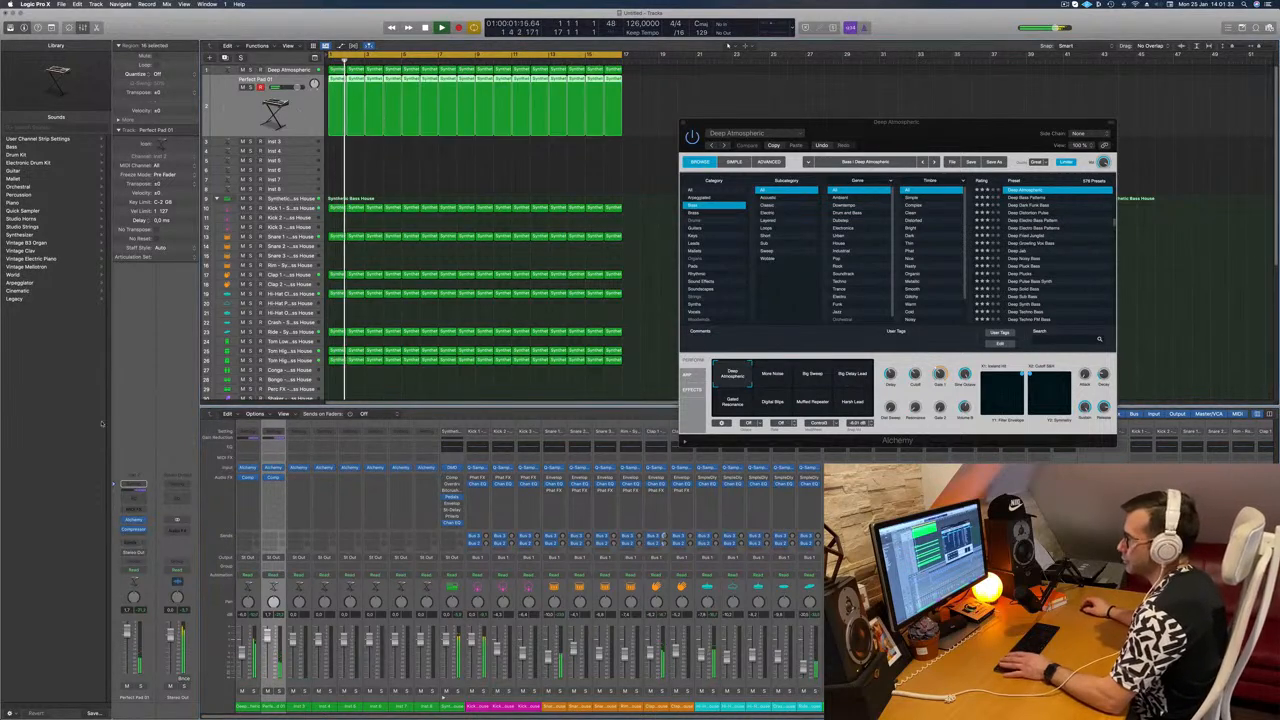
- Add a bus send to the Perfect Pad 01 channel and insert the SilverVerb reverb on the resulting aux channel
click(125, 548)
mouse_move(130, 553)
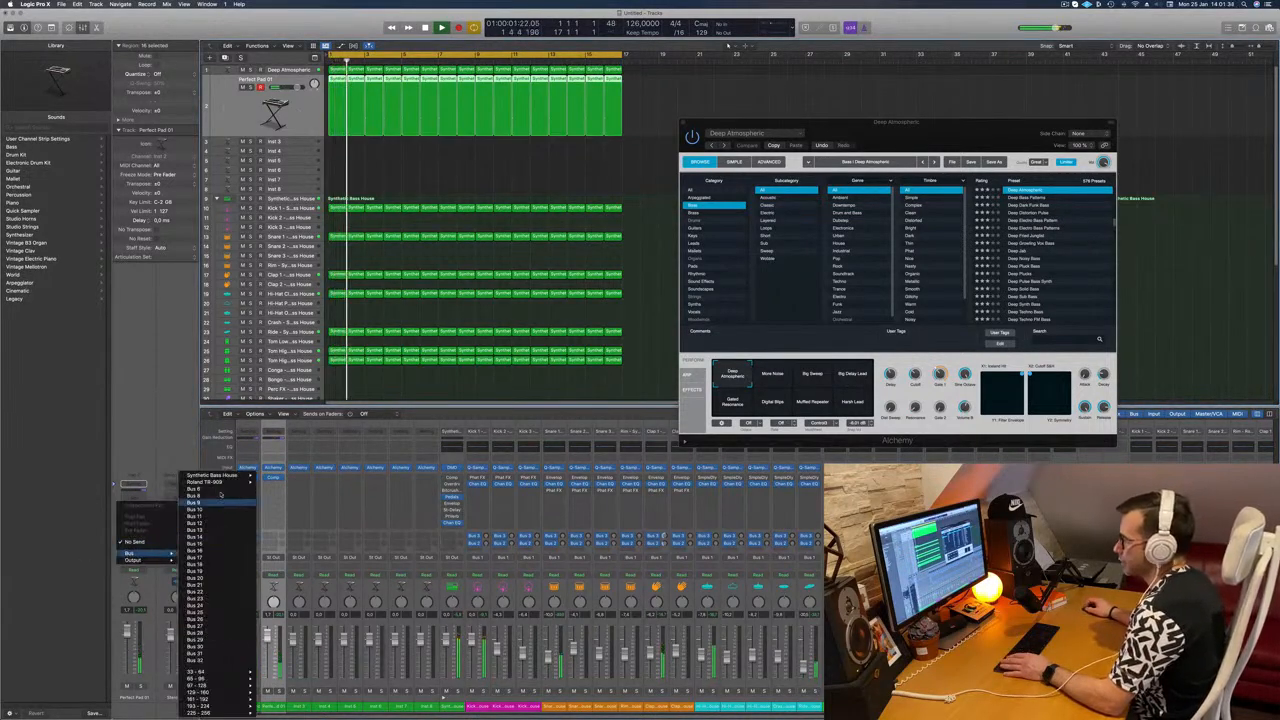
click(221, 491)
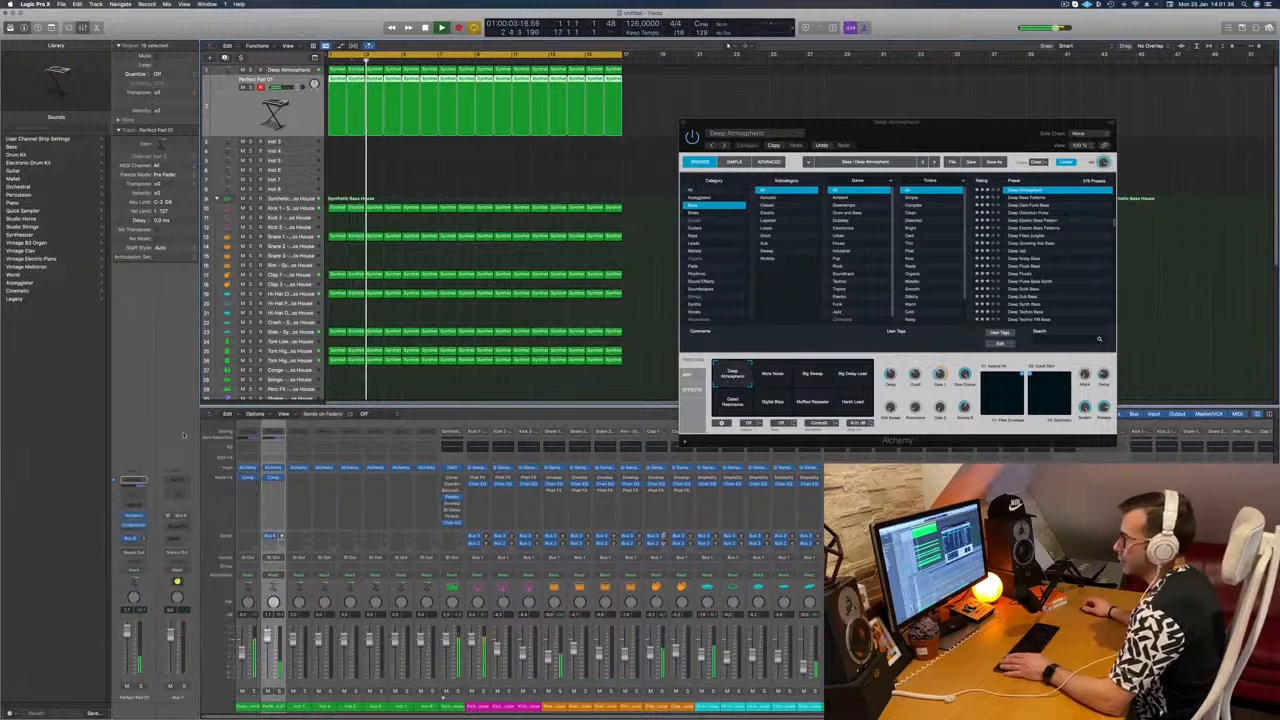
click(177, 527)
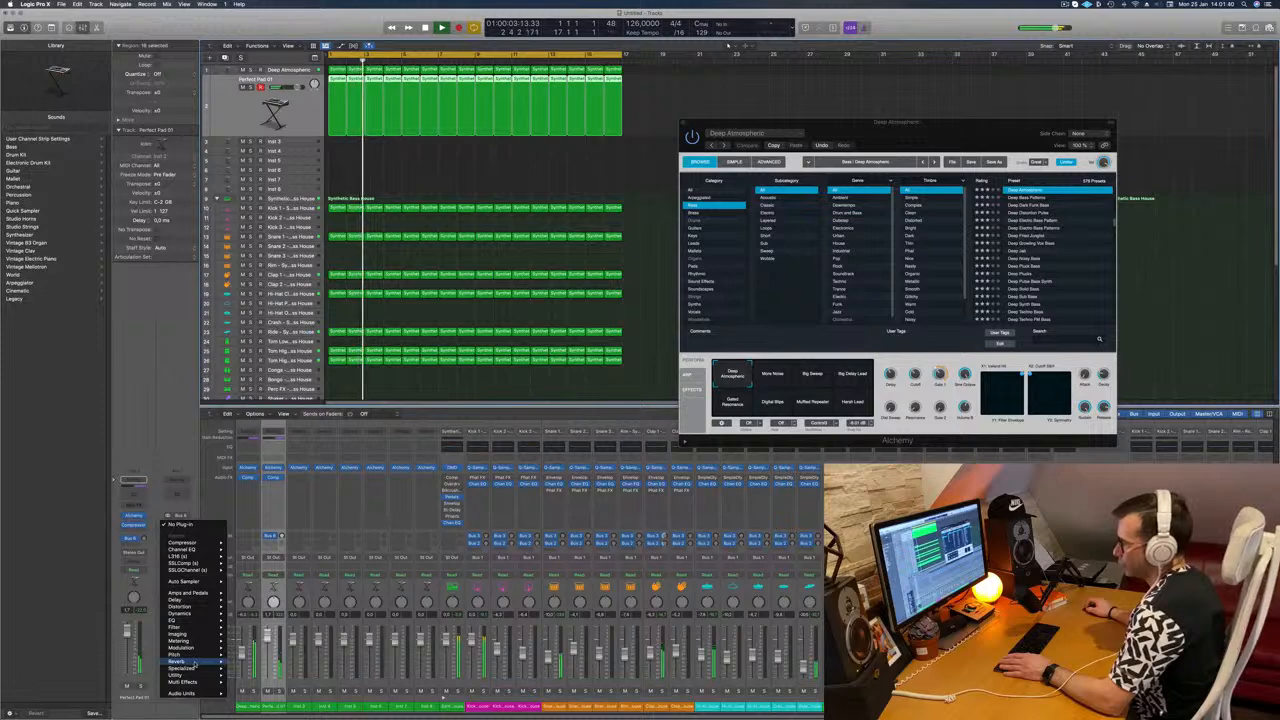
mouse_move(195, 663)
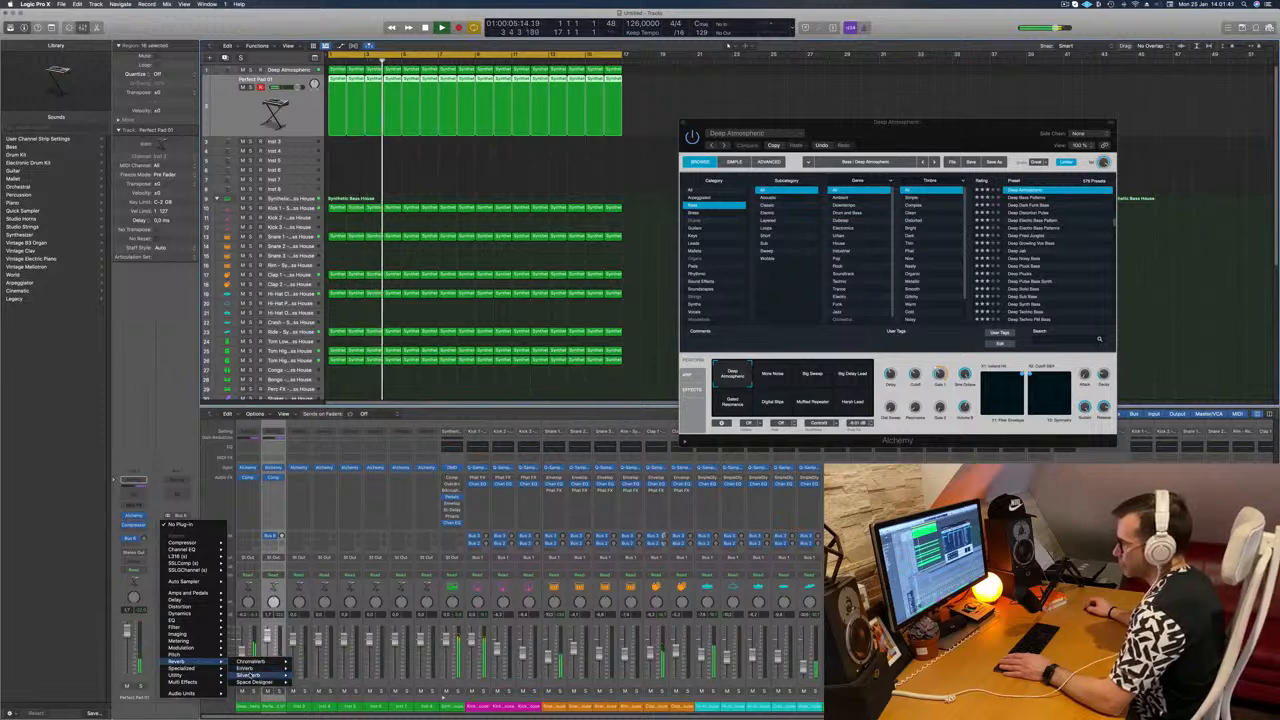
click(308, 668)
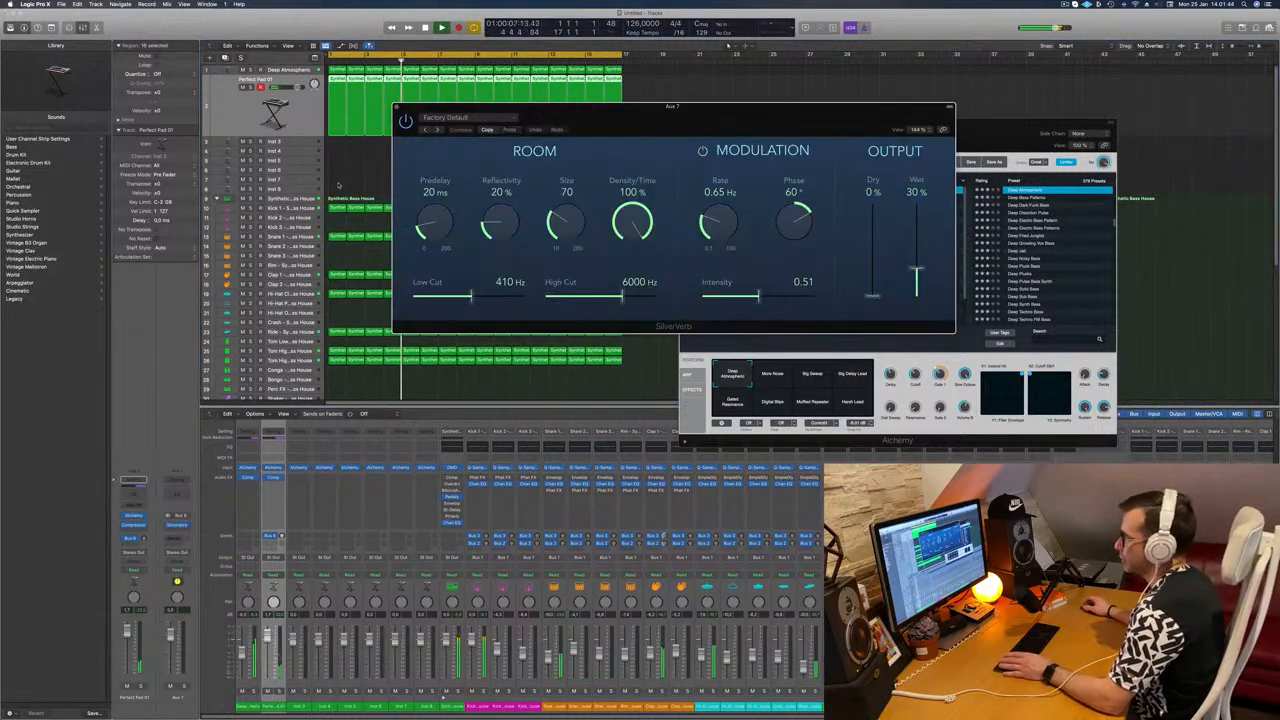
- Load the grandiose setting in SilverVerb and raise the send level of the Perfect Pad 01 channel
click(450, 117)
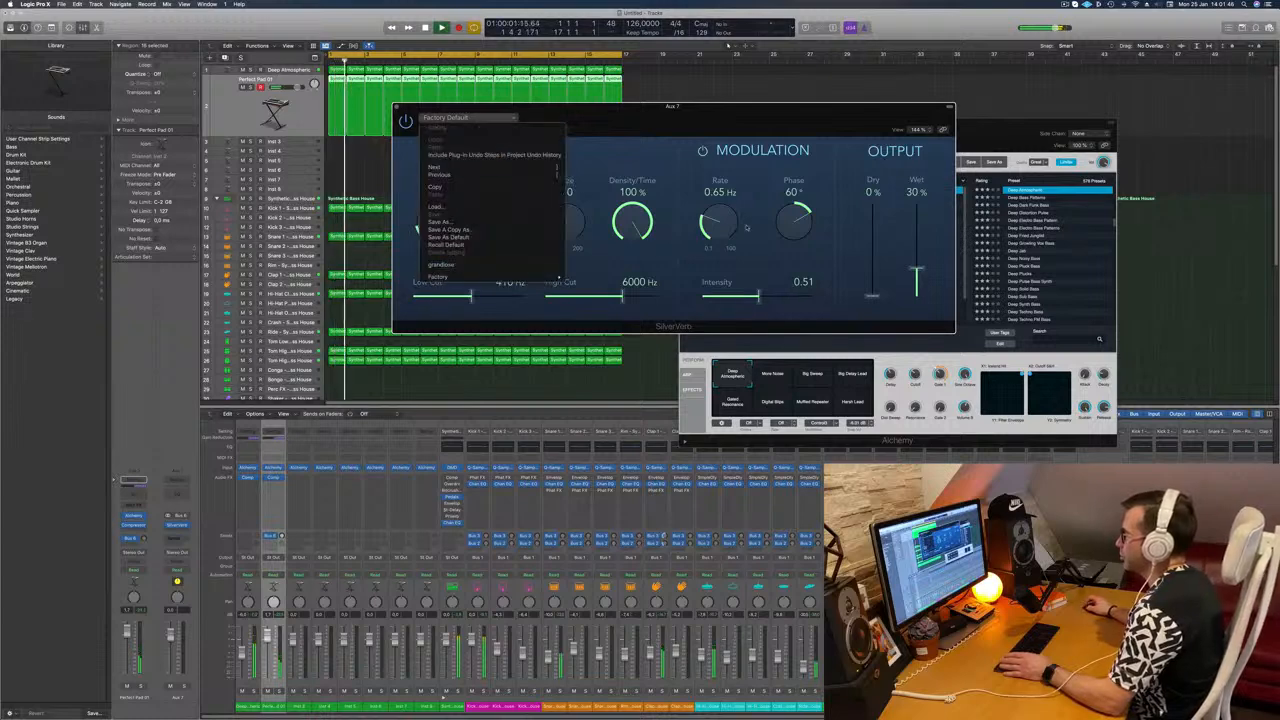
click(460, 268)
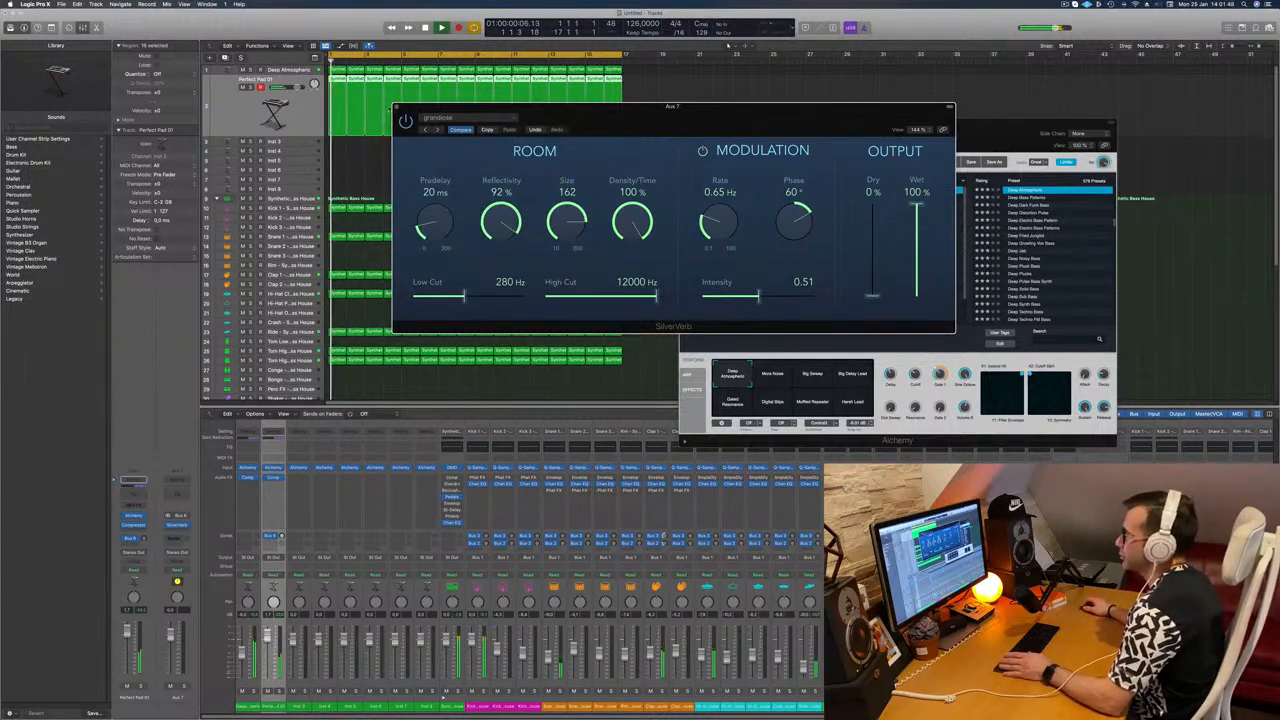
drag(143, 538, 150, 548)
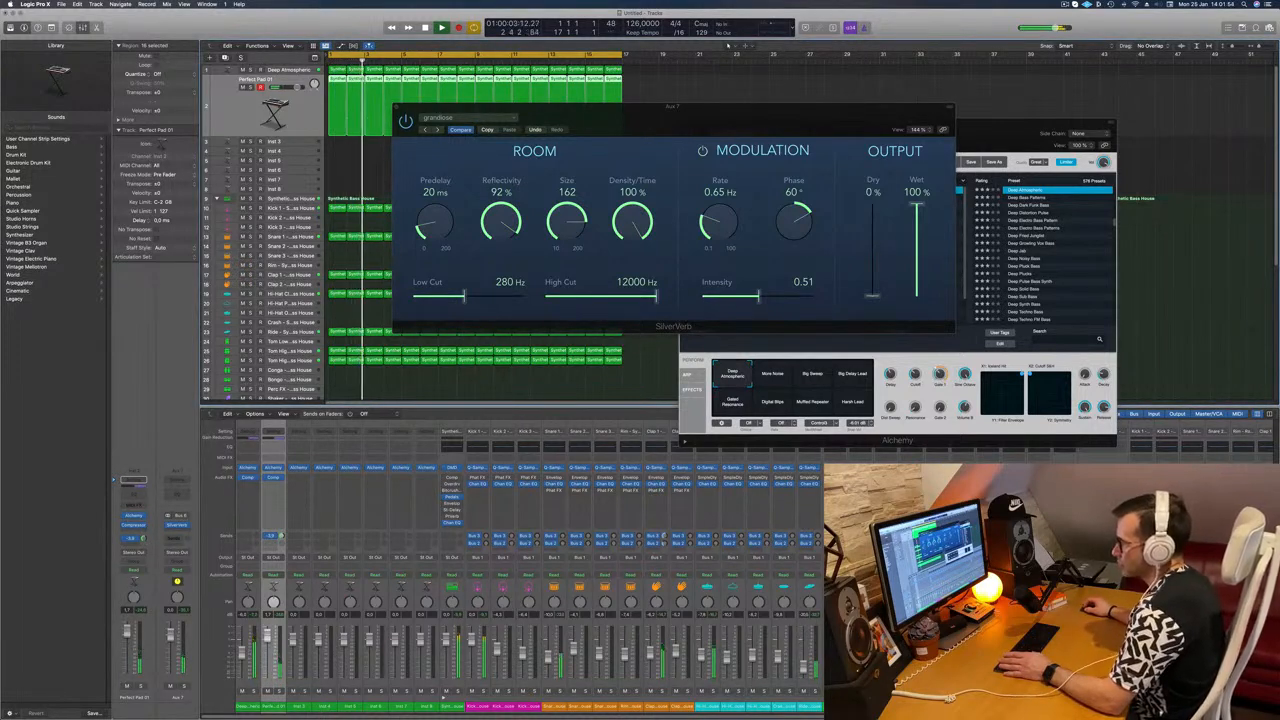
click(133, 517)
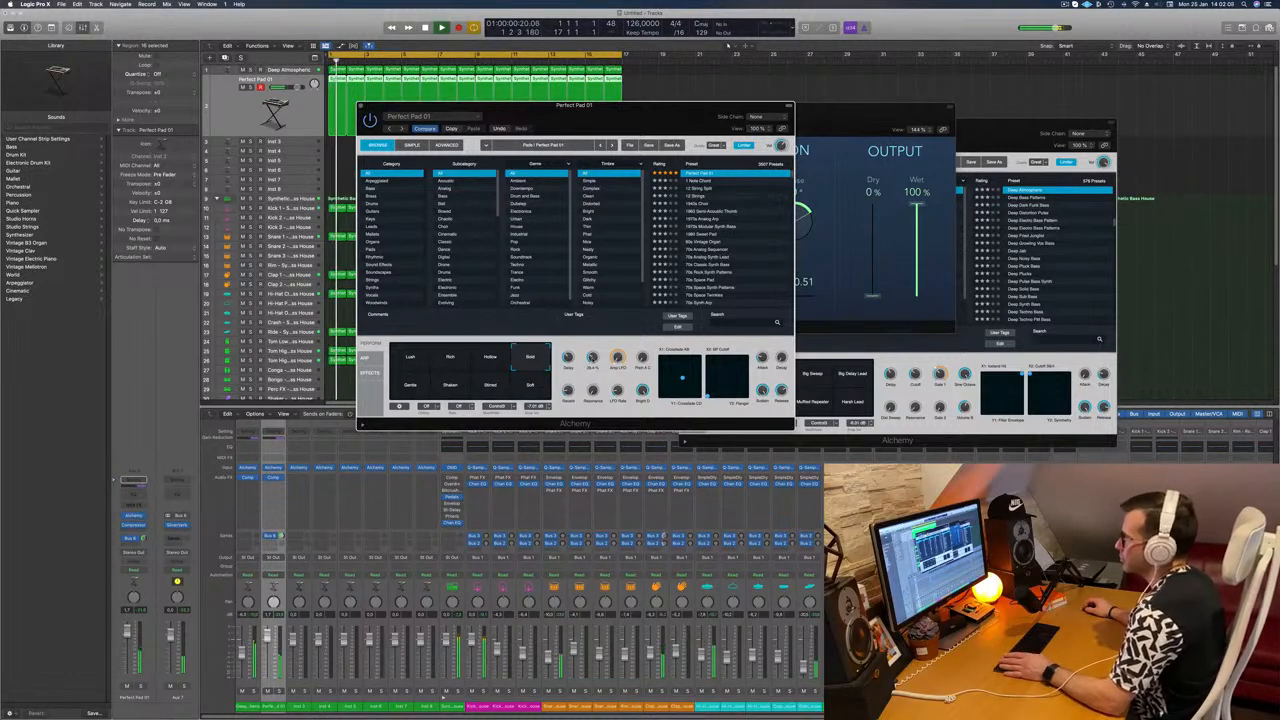
key(super+w)
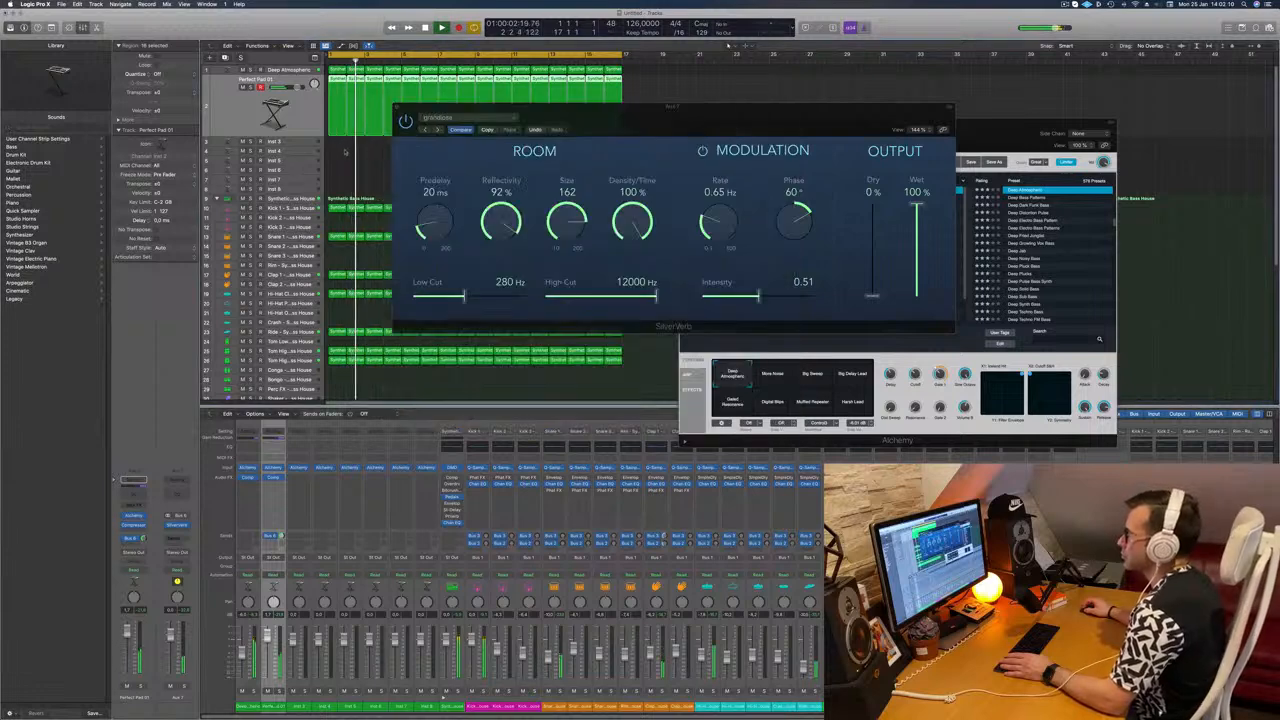
- Copy the first Deep Atmospheric region to the start of the Inst 3 track and show its notes in the Piano Roll
drag(519, 114, 994, 164)
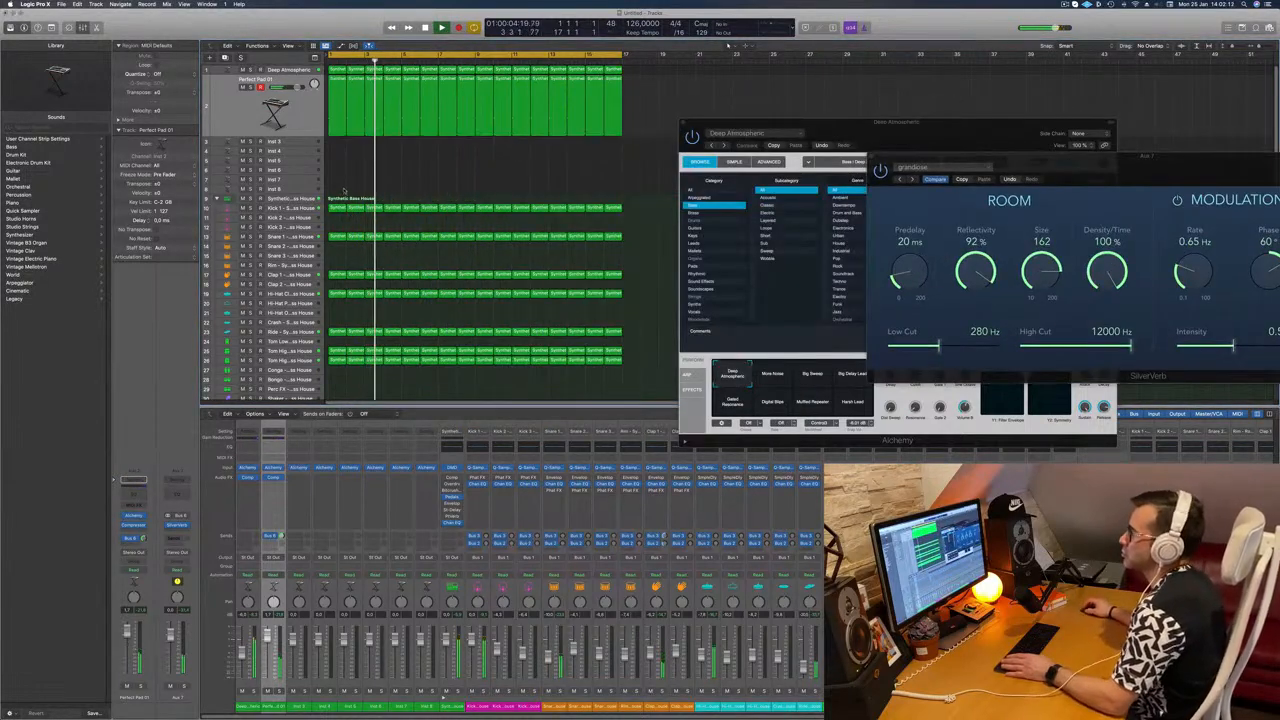
click(288, 142)
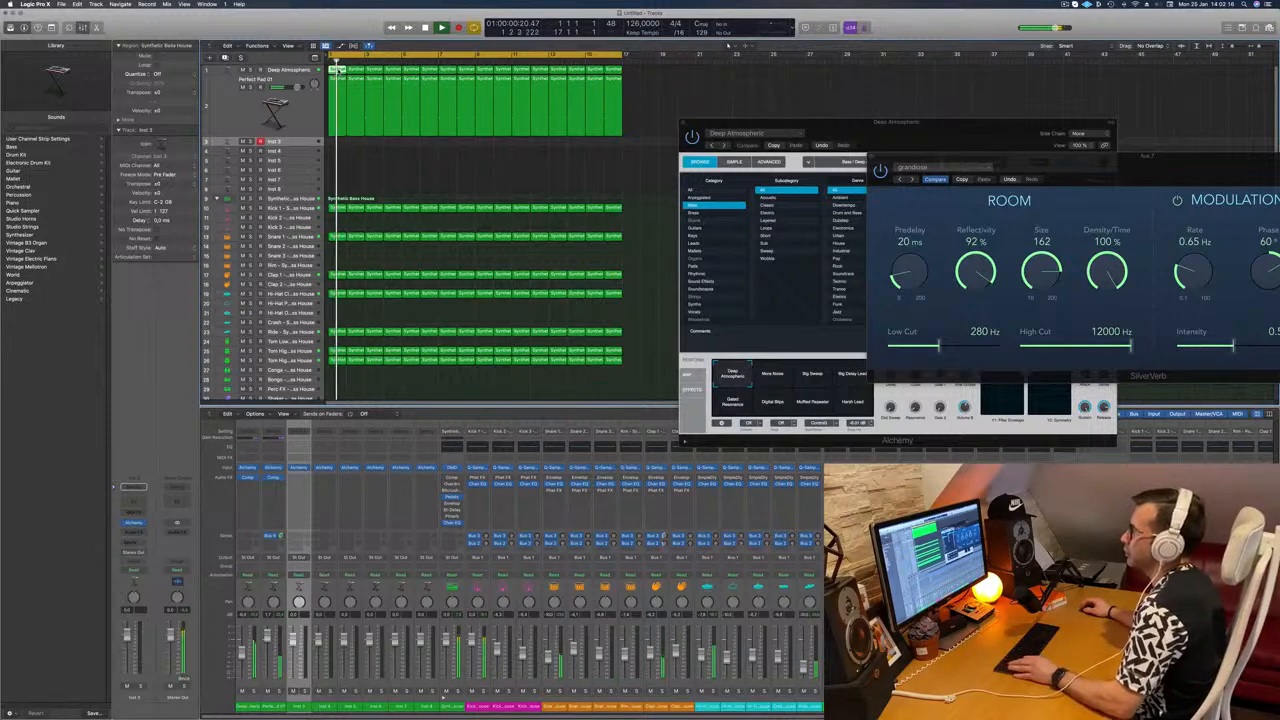
drag(334, 70, 334, 141)
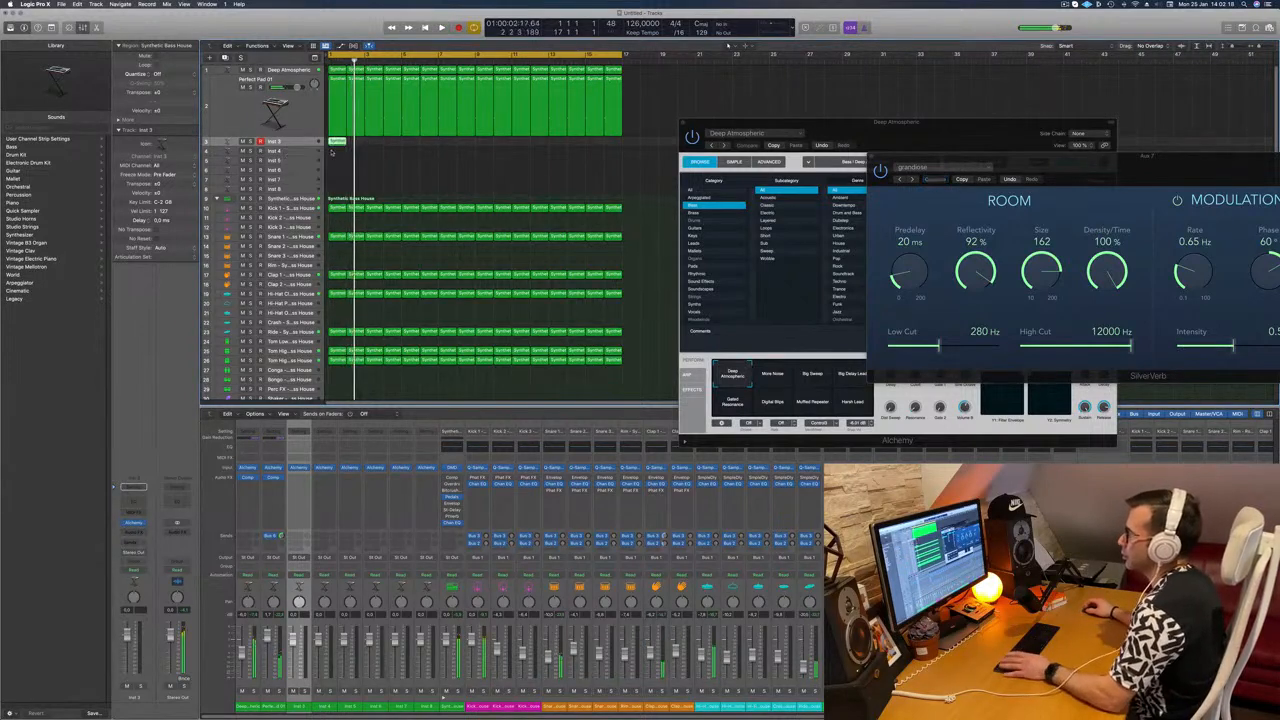
key(p)
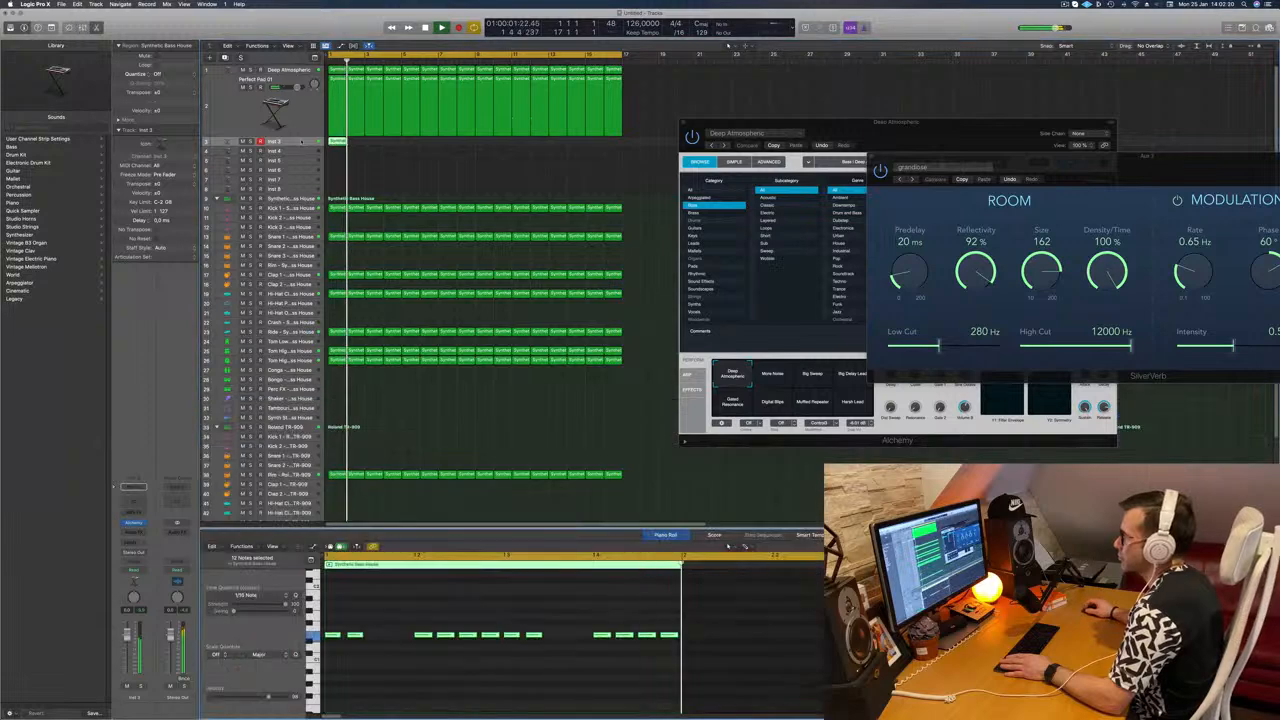
key(space)
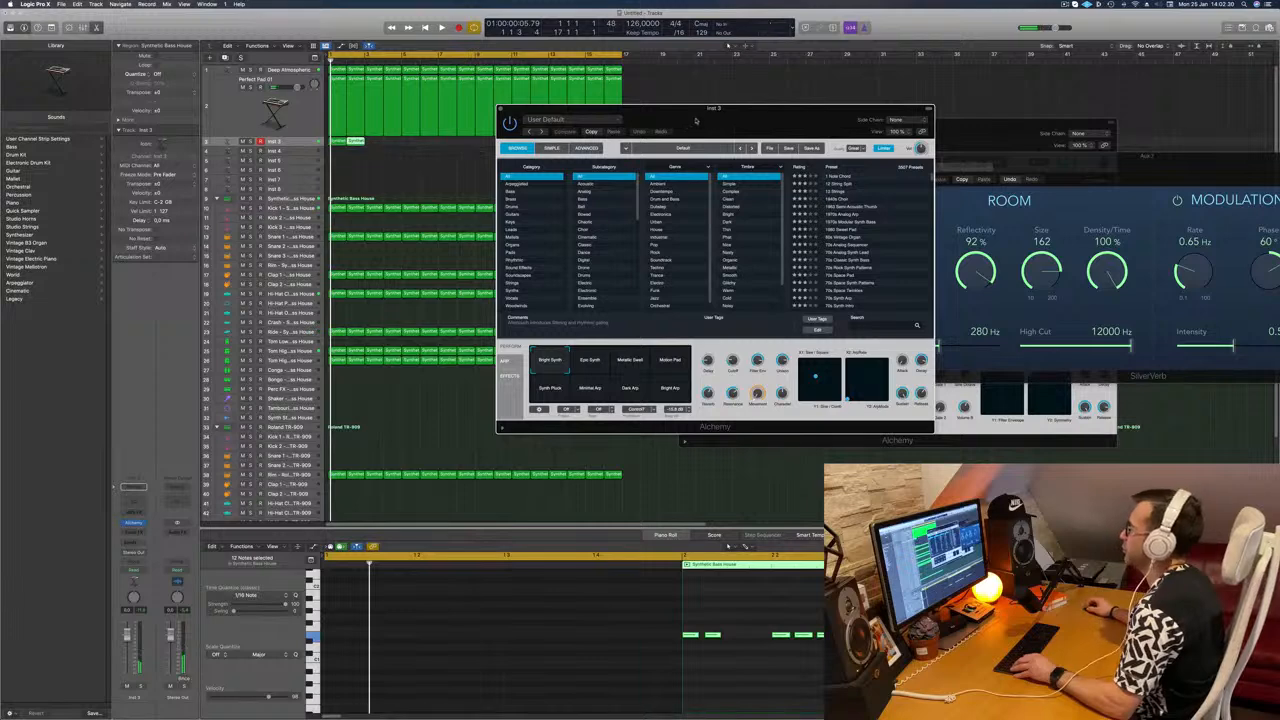
- Repeat the one-bar region on the Inst 3 track until it fills all 16 bars
shift+click(337, 142)
drag(347, 142, 320, 150)
drag(415, 147, 418, 148)
drag(728, 135, 729, 260)
mouse_move(489, 146)
mouse_down()
mouse_move(334, 146)
mouse_move(487, 147)
mouse_up()
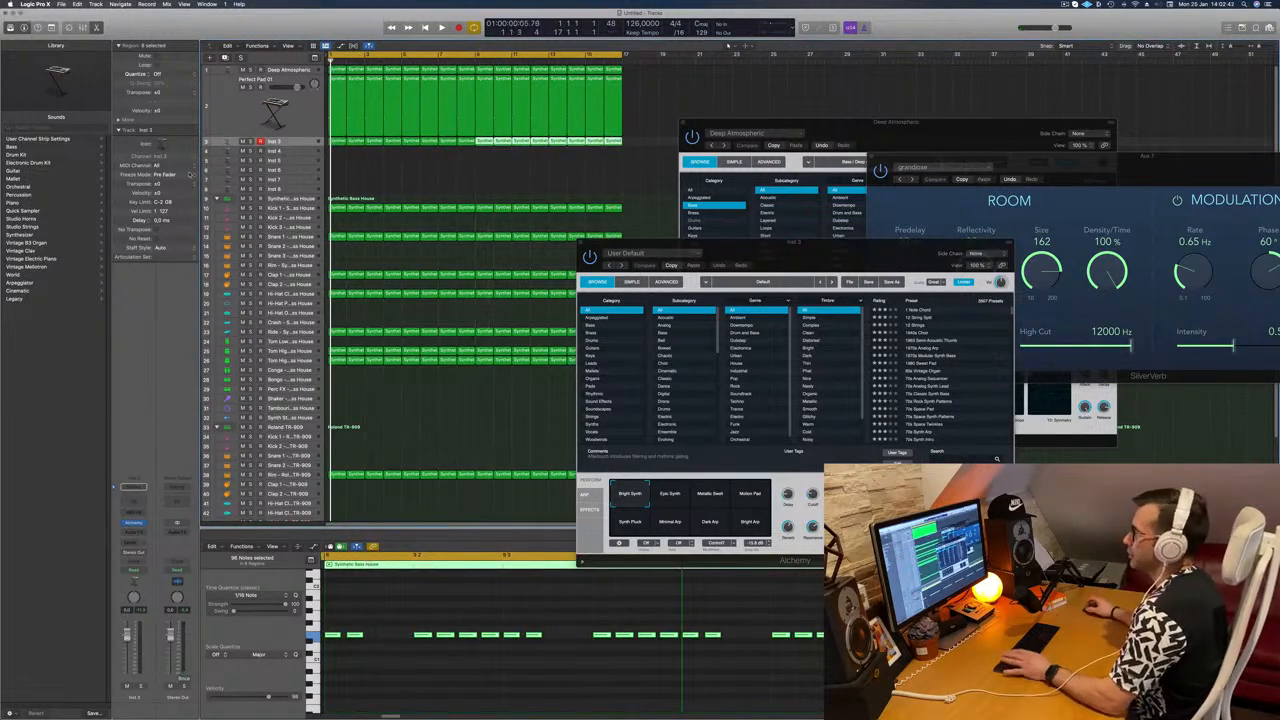
- With the loop playing, load the 90s Wave Sequence preset from the Rhythmic category in the Inst 3 track's Alchemy
key(space)
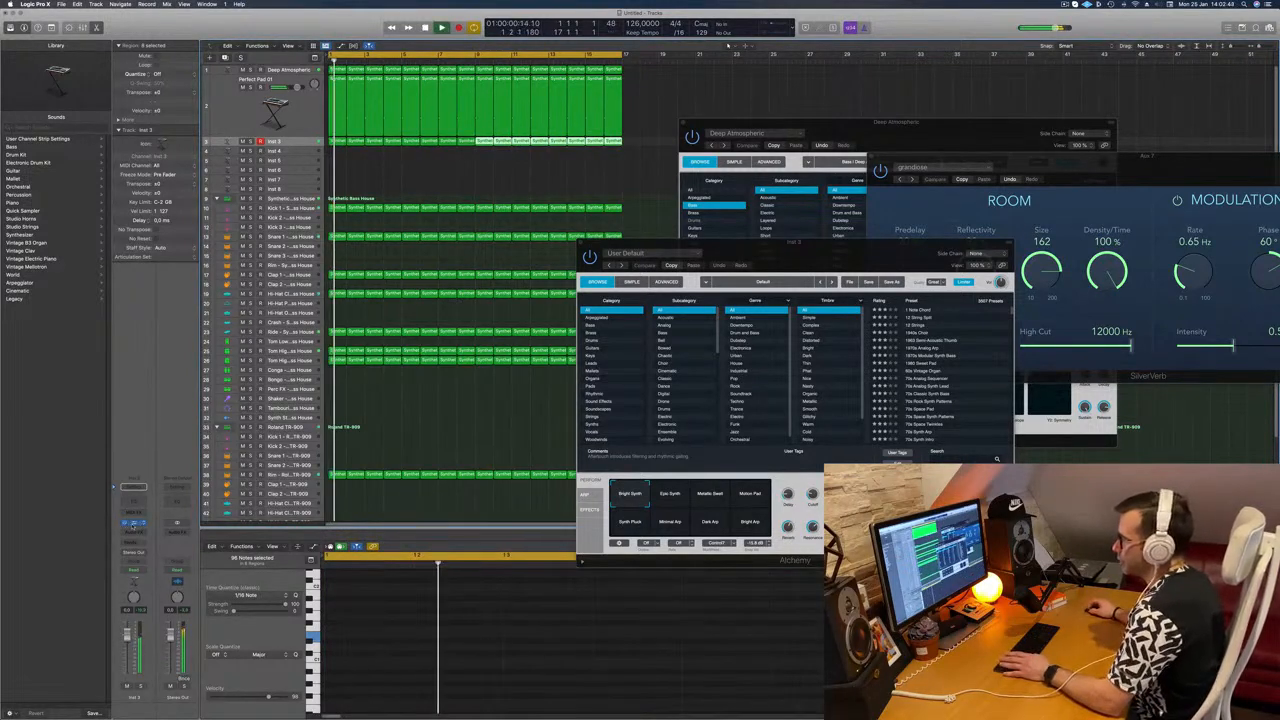
click(133, 523)
click(133, 523)
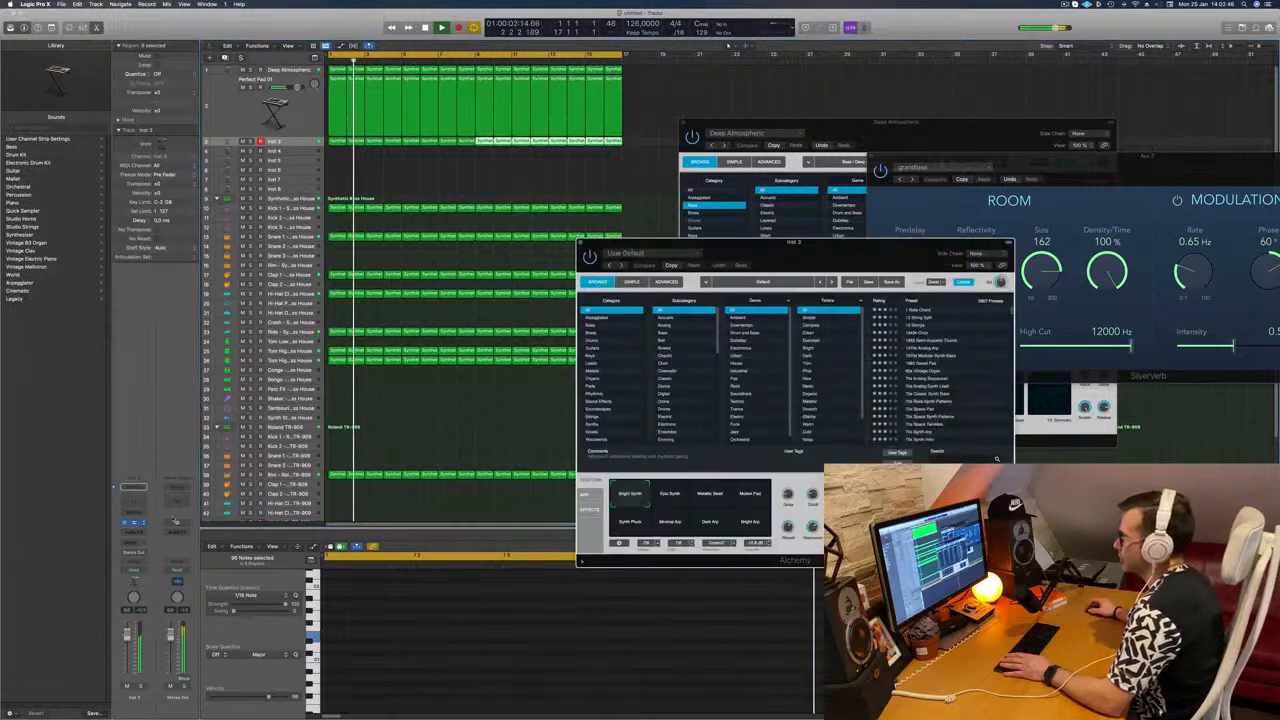
drag(833, 251, 739, 221)
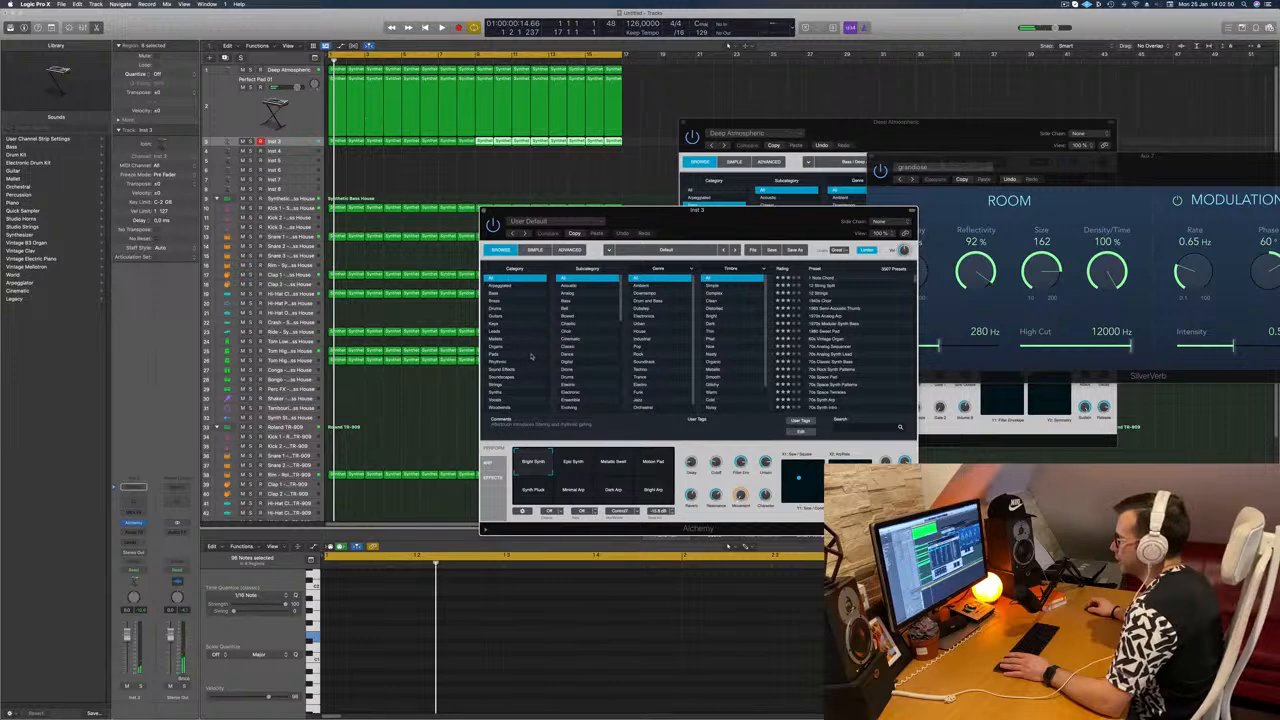
click(500, 362)
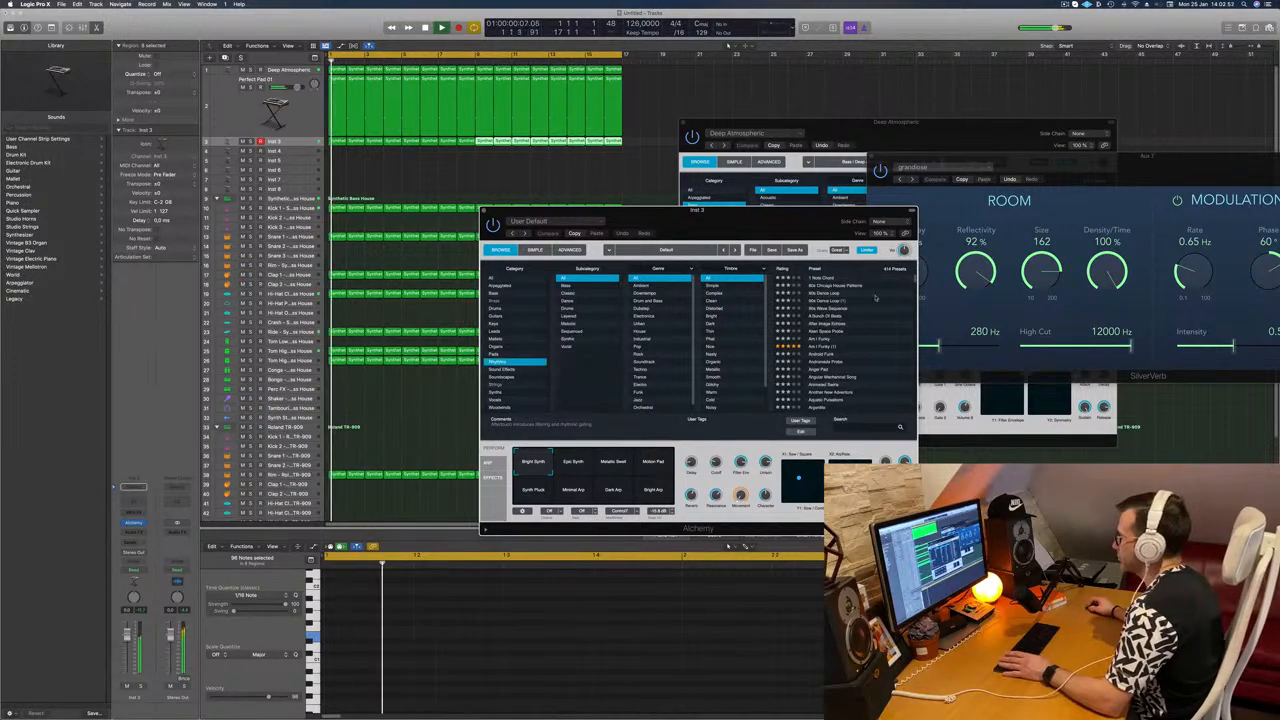
click(827, 310)
drag(766, 221, 910, 197)
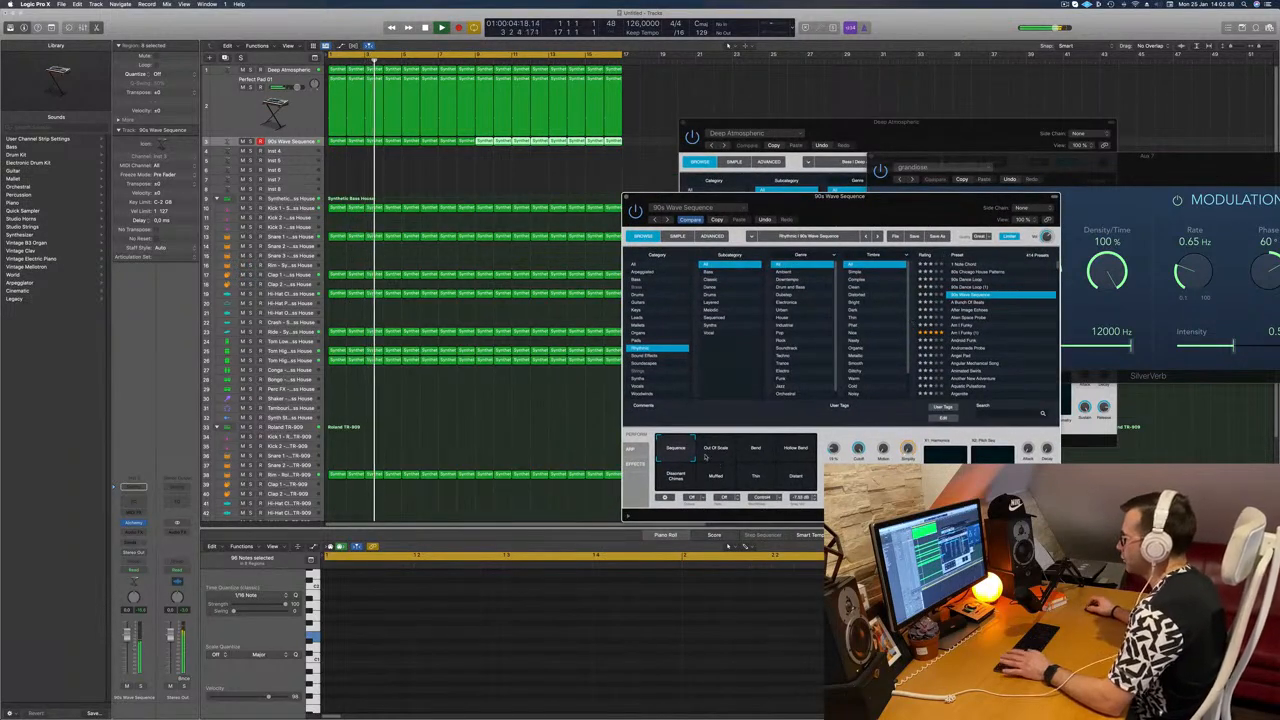
- Audition the Out Of Scale and Bend snapshots of 90s Wave Sequence with the loop
click(715, 454)
key(space)
key(space)
click(758, 452)
key(space)
key(space)
- Lower the 90s Wave Sequence track volume and audition the Dissonant Chimes snapshot
drag(129, 627, 129, 643)
click(360, 506)
click(677, 473)
key(space)
key(space)
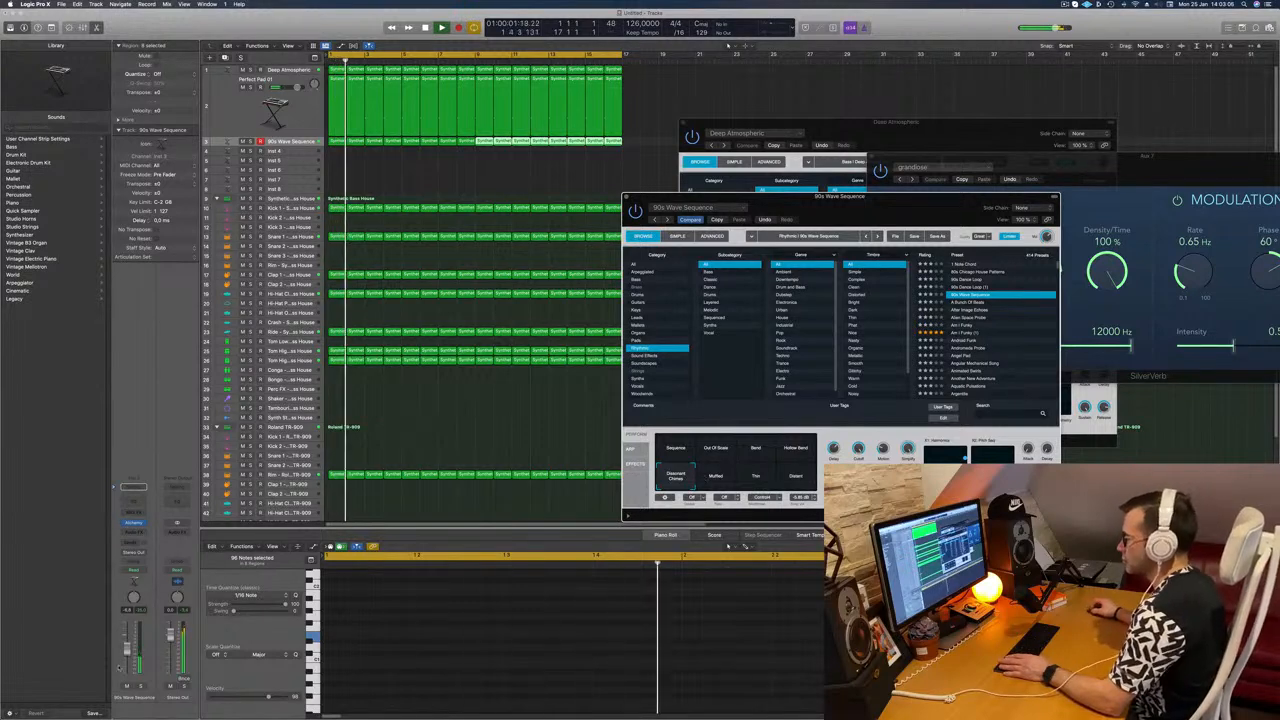
- Raise the 90s Wave Sequence volume slightly while checking the track soloed, and switch to the Muffled snapshot
drag(127, 649, 127, 638)
click(140, 688)
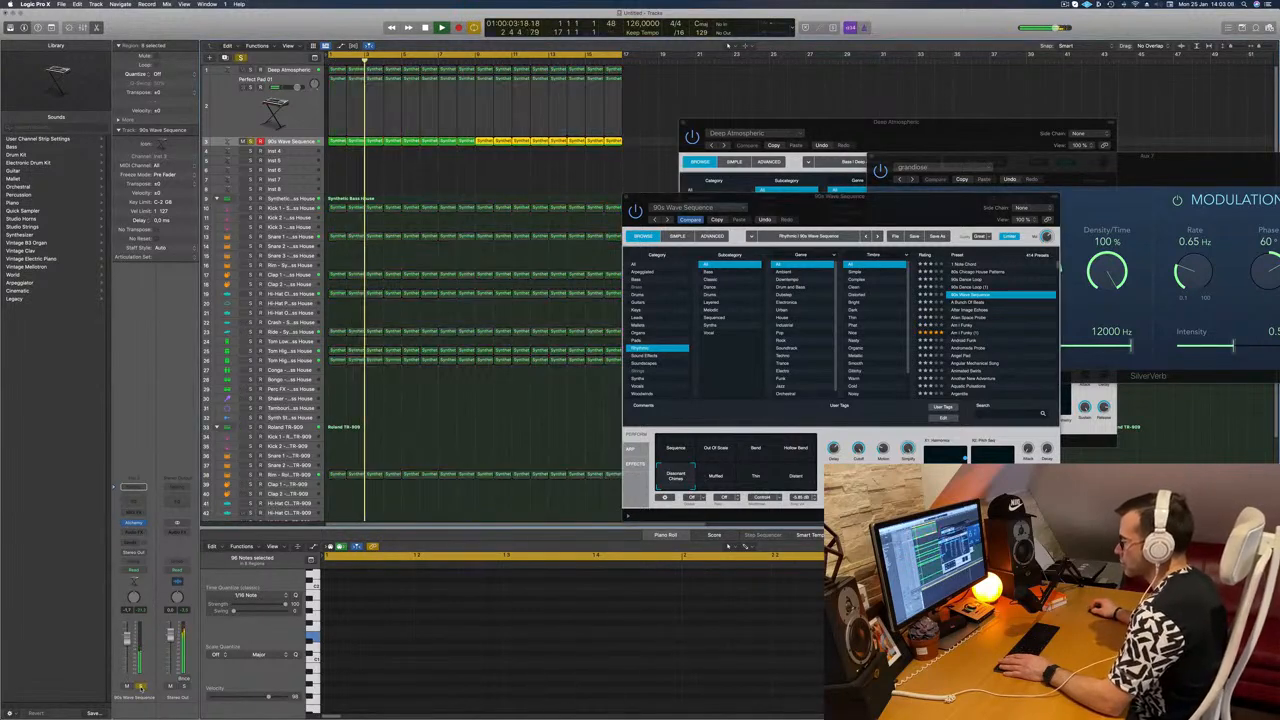
click(140, 688)
click(716, 477)
key(Return)
- Select all notes in the 16 regions of the 90s Wave Sequence track and transpose them to a different octave
click(334, 141)
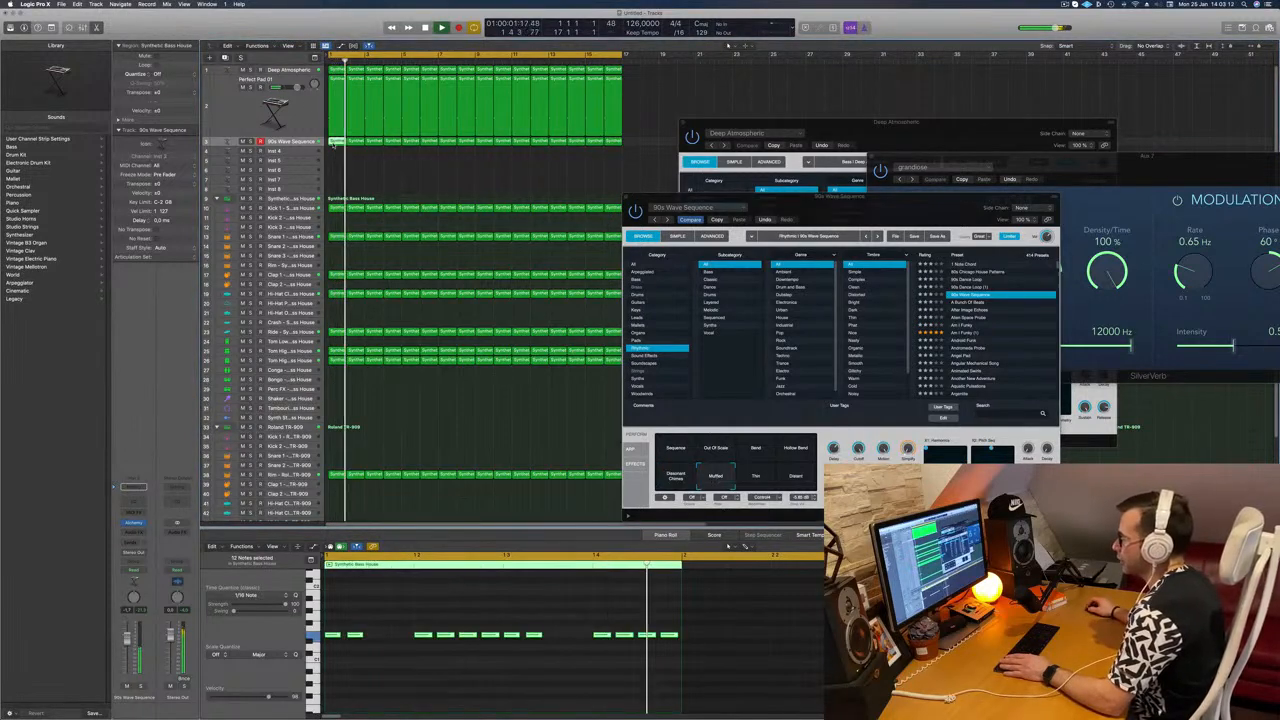
click(411, 625)
key(space)
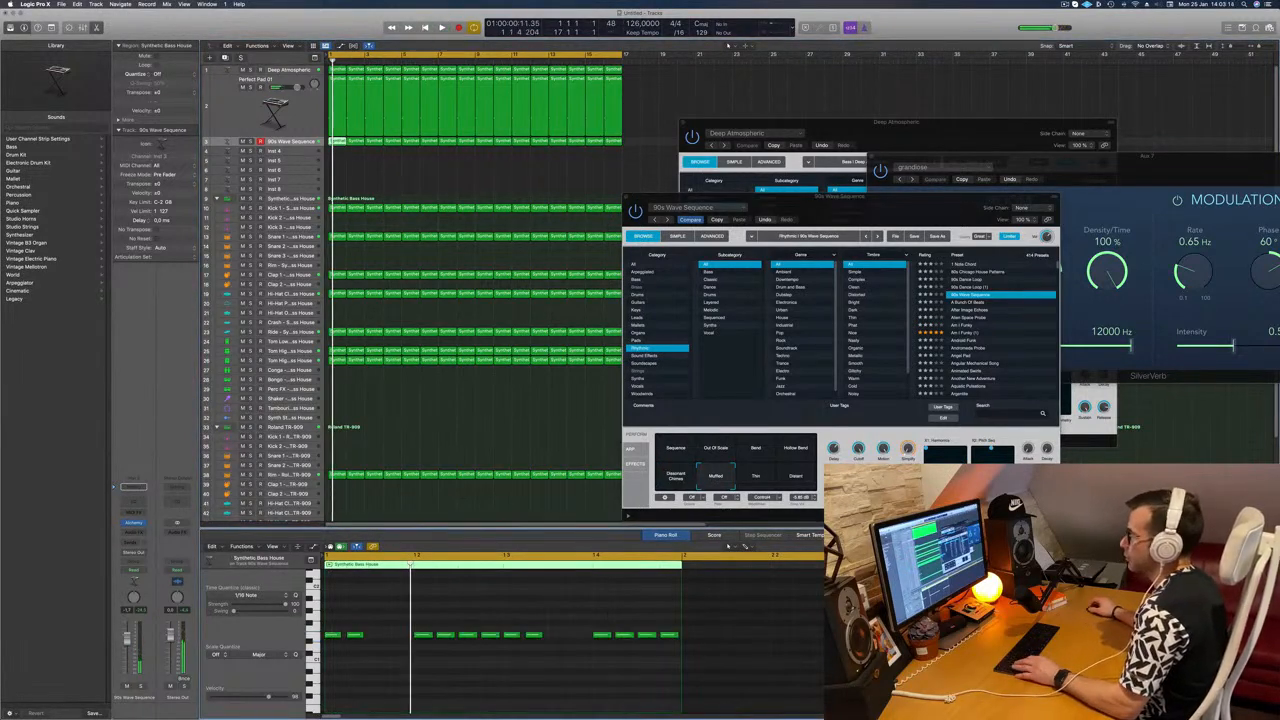
click(298, 142)
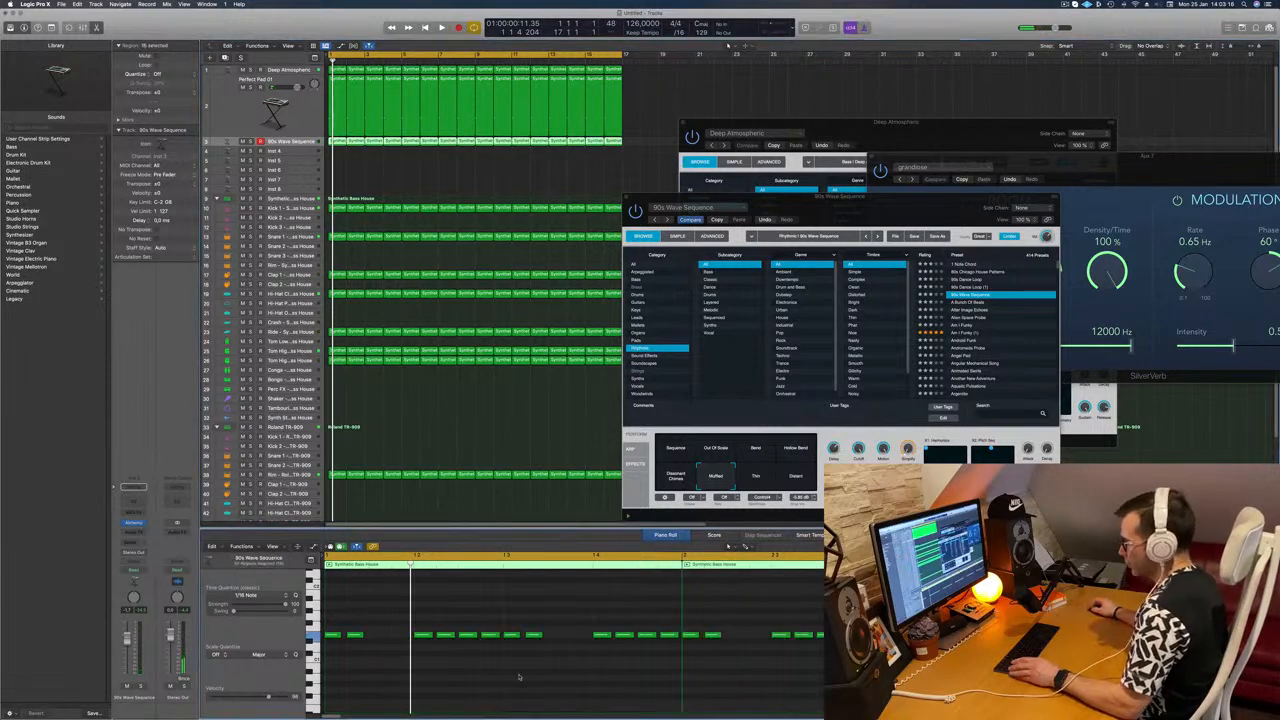
key(super+a)
key(Delete)
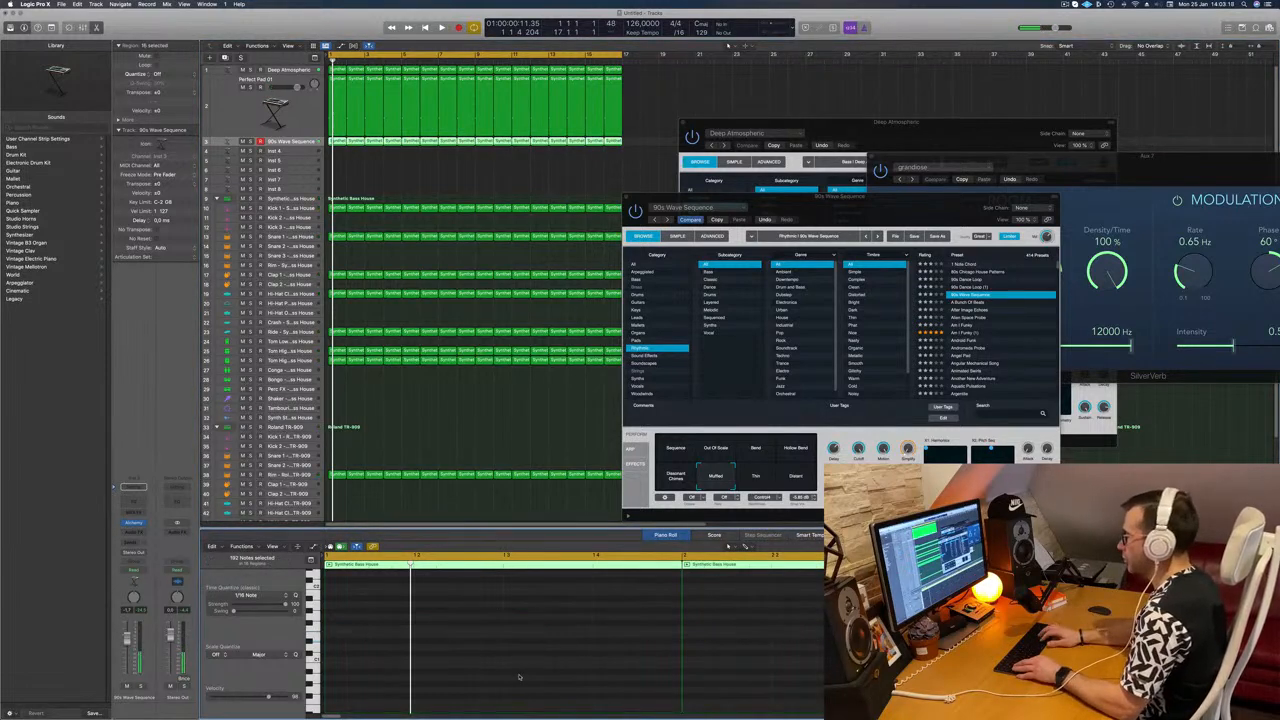
- Play the loop and audition the Distant and Thin snapshots of 90s Wave Sequence
key(space)
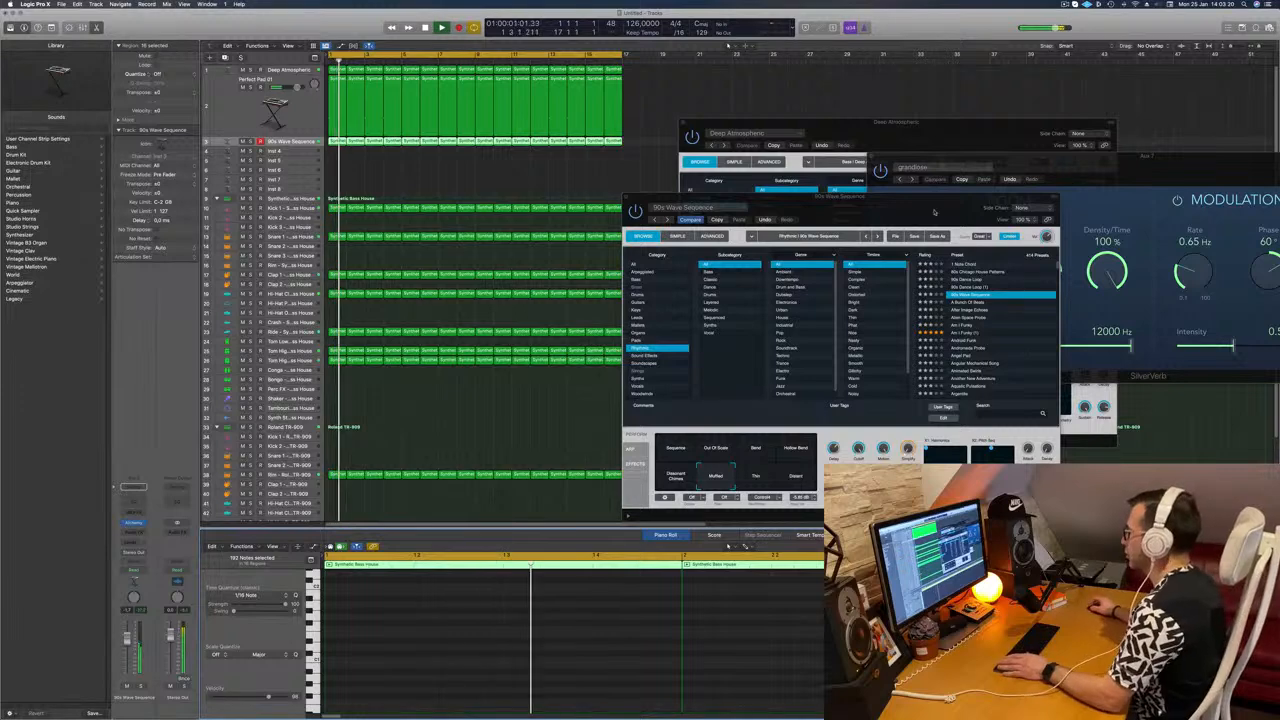
drag(936, 206, 755, 175)
click(618, 444)
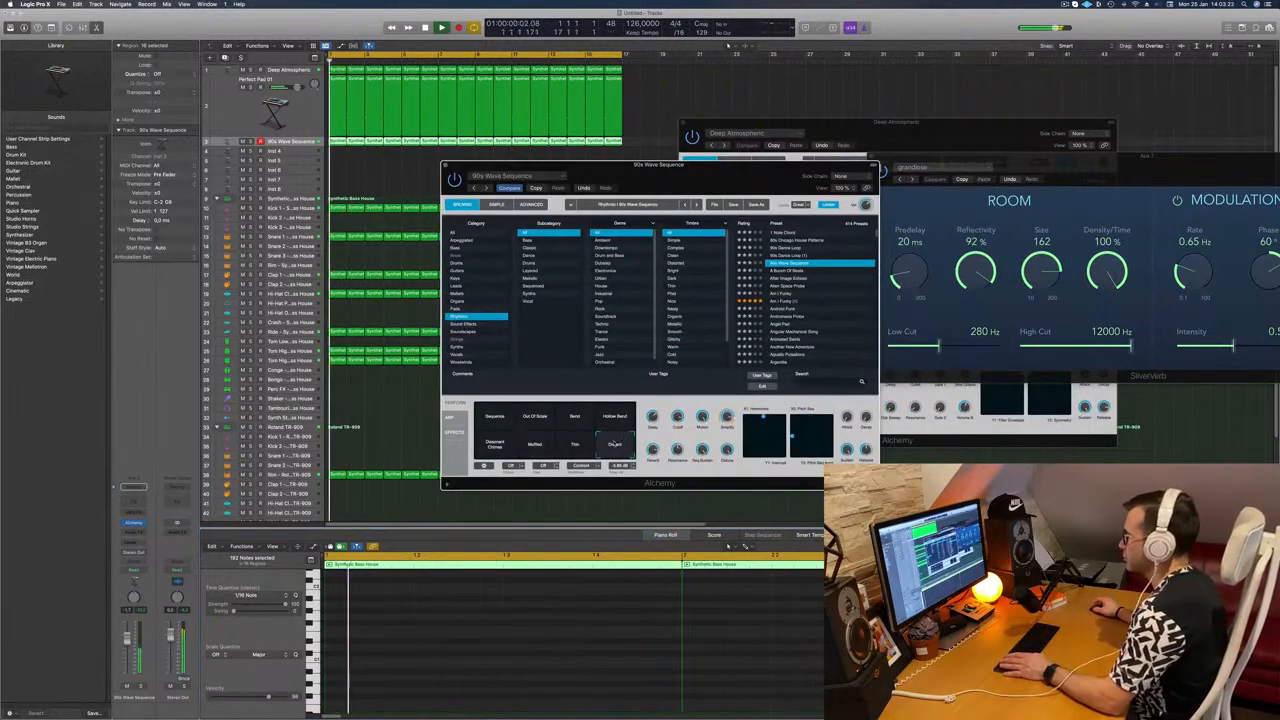
click(573, 446)
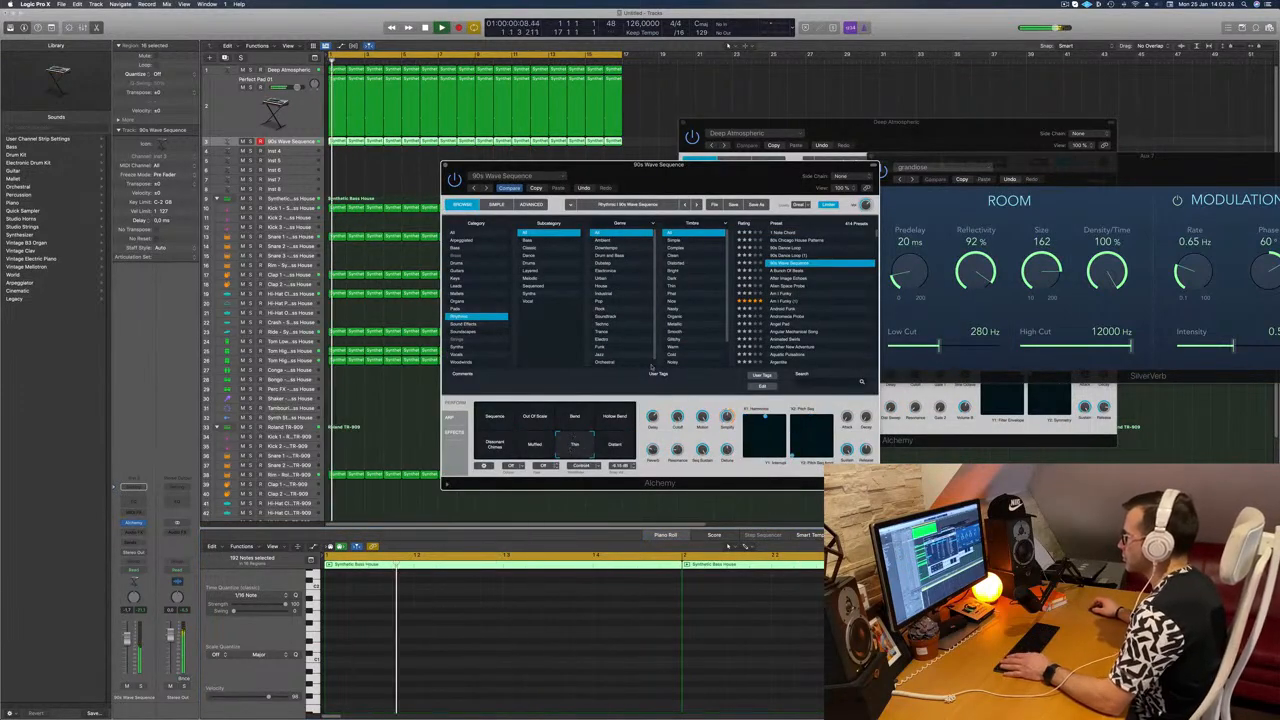
- Try A Bunch Of Beats and another Rhythmic preset on the third track, and load the Angel Pad preset
drag(750, 187, 856, 156)
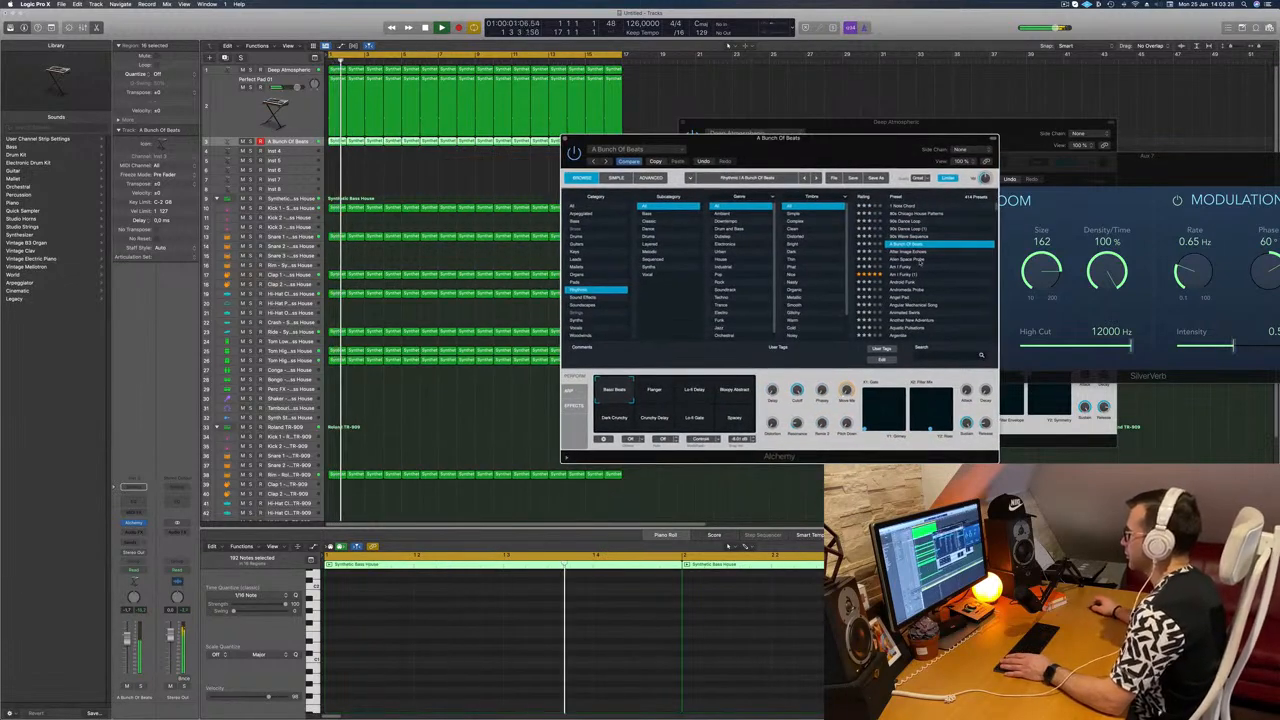
click(905, 274)
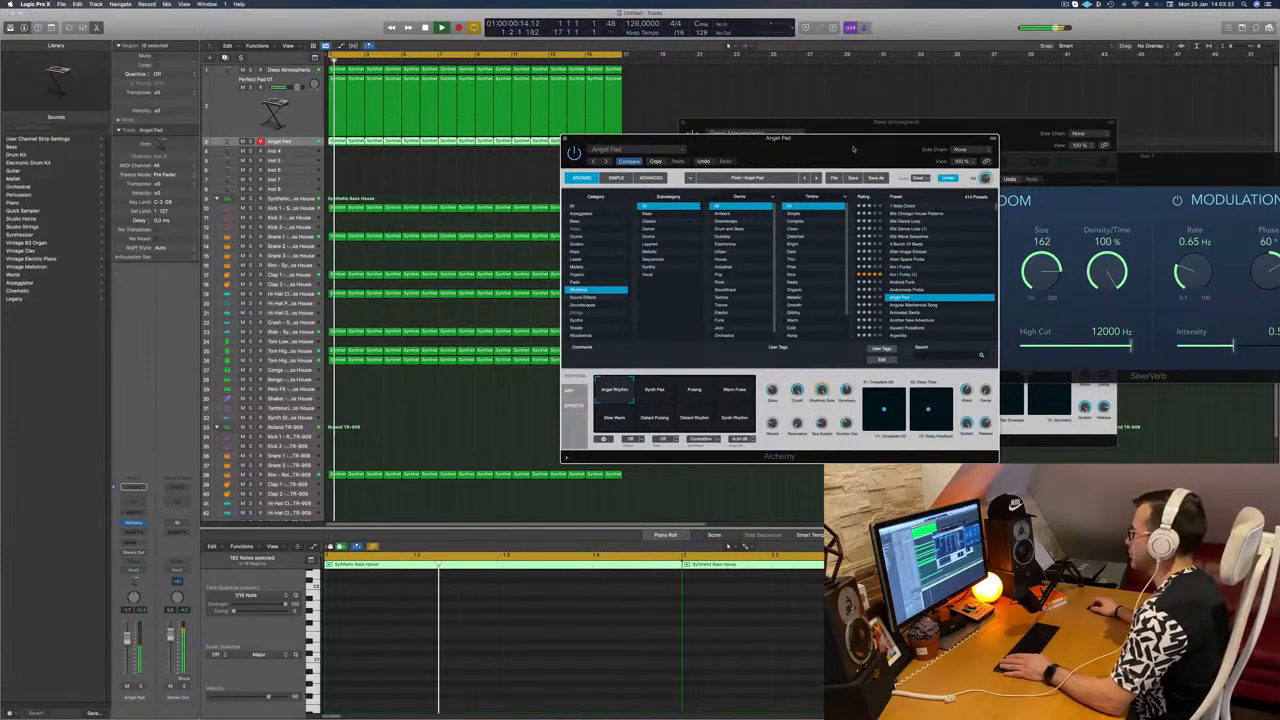
click(900, 297)
drag(869, 138, 922, 143)
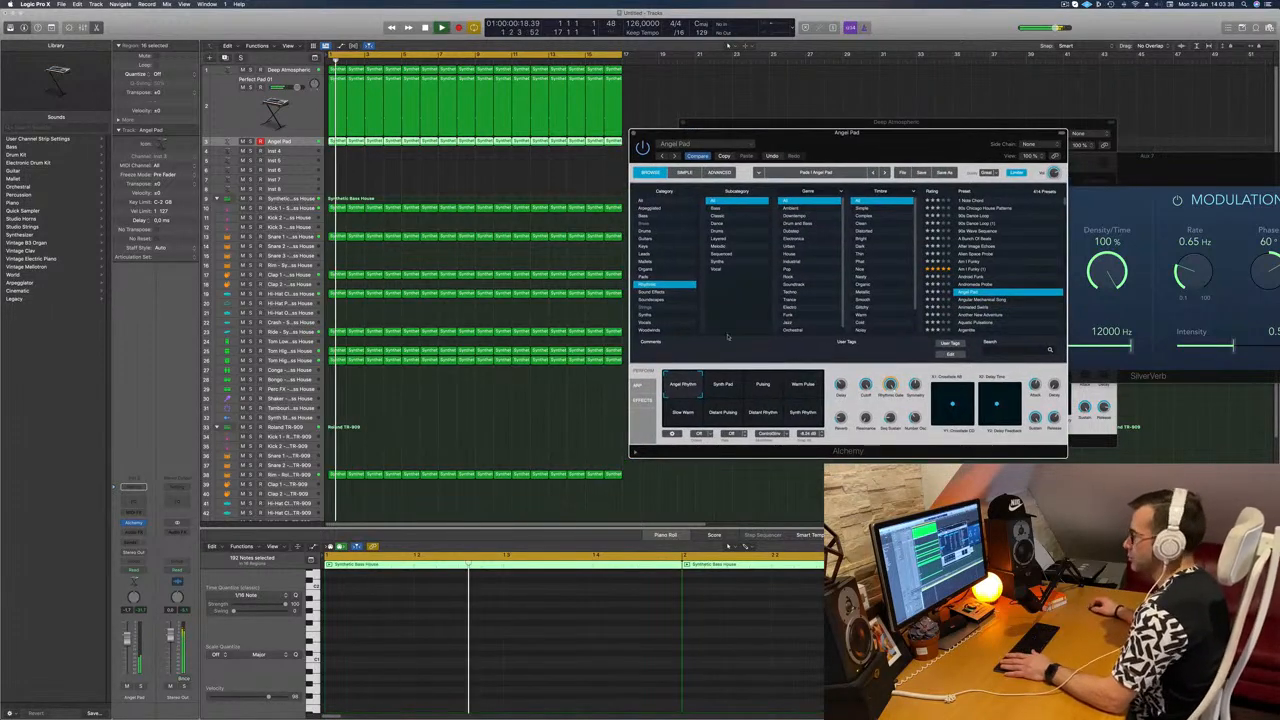
- Audition the Synth Pad and Pulsing snapshots of Angel Pad and select Warm Pulse
click(721, 381)
click(763, 388)
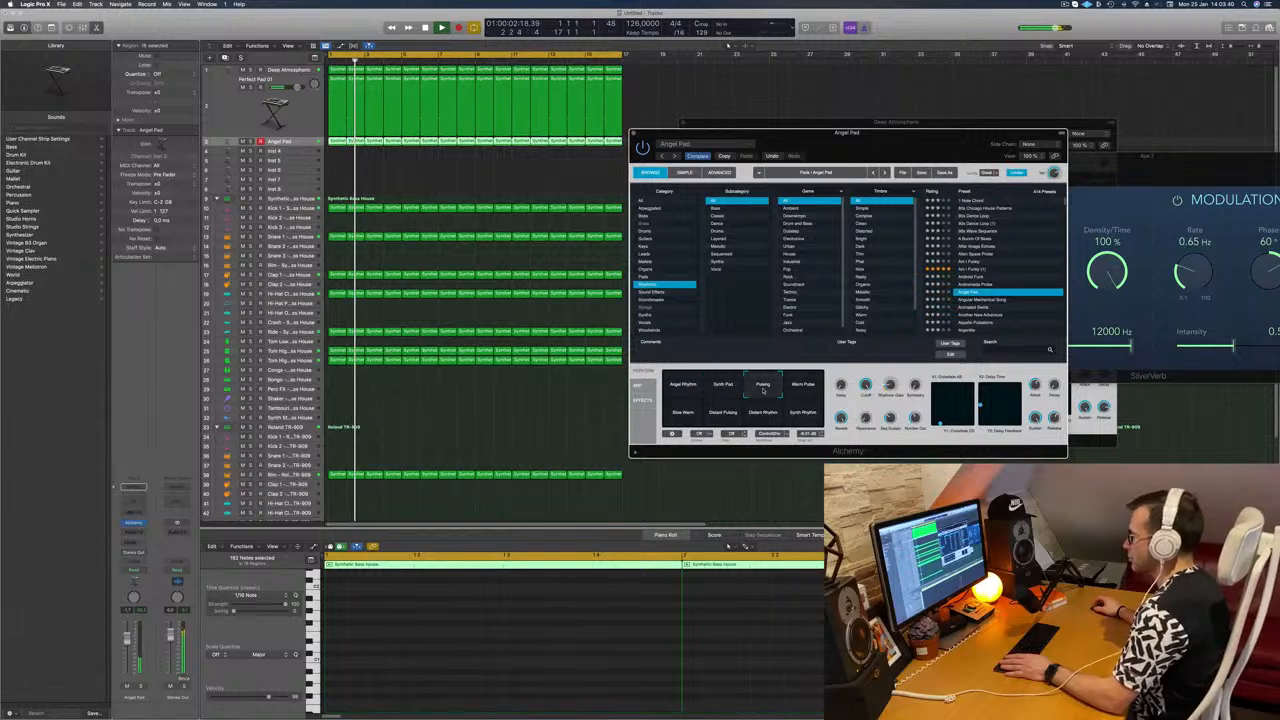
click(802, 388)
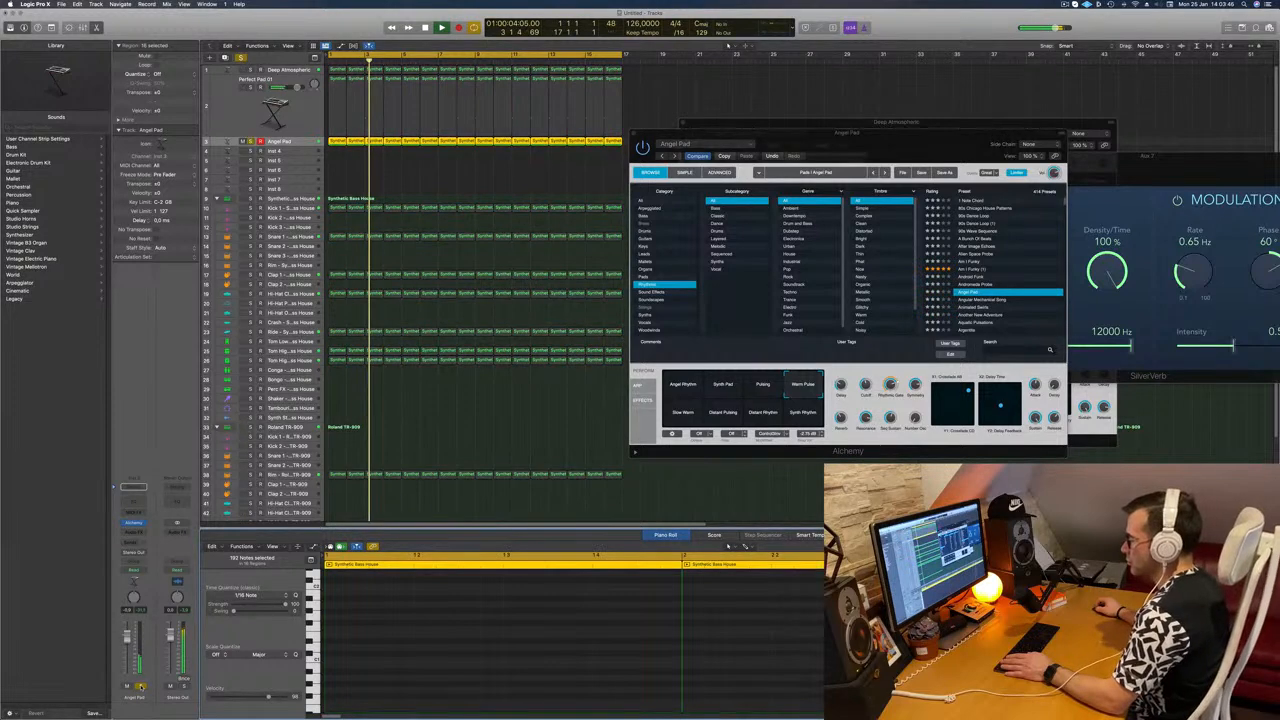
- Switch Angel Pad to the Angel Rhythm snapshot and lower the track's volume while the loop plays
click(668, 390)
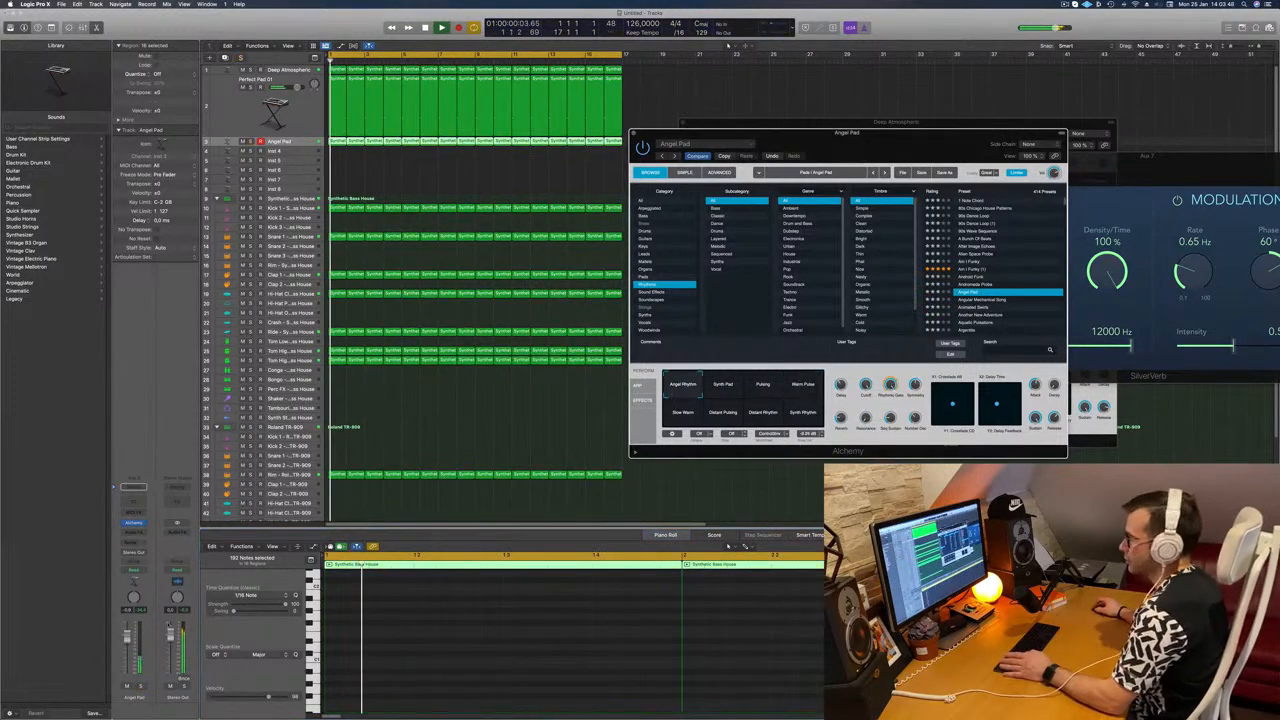
drag(127, 638, 126, 645)
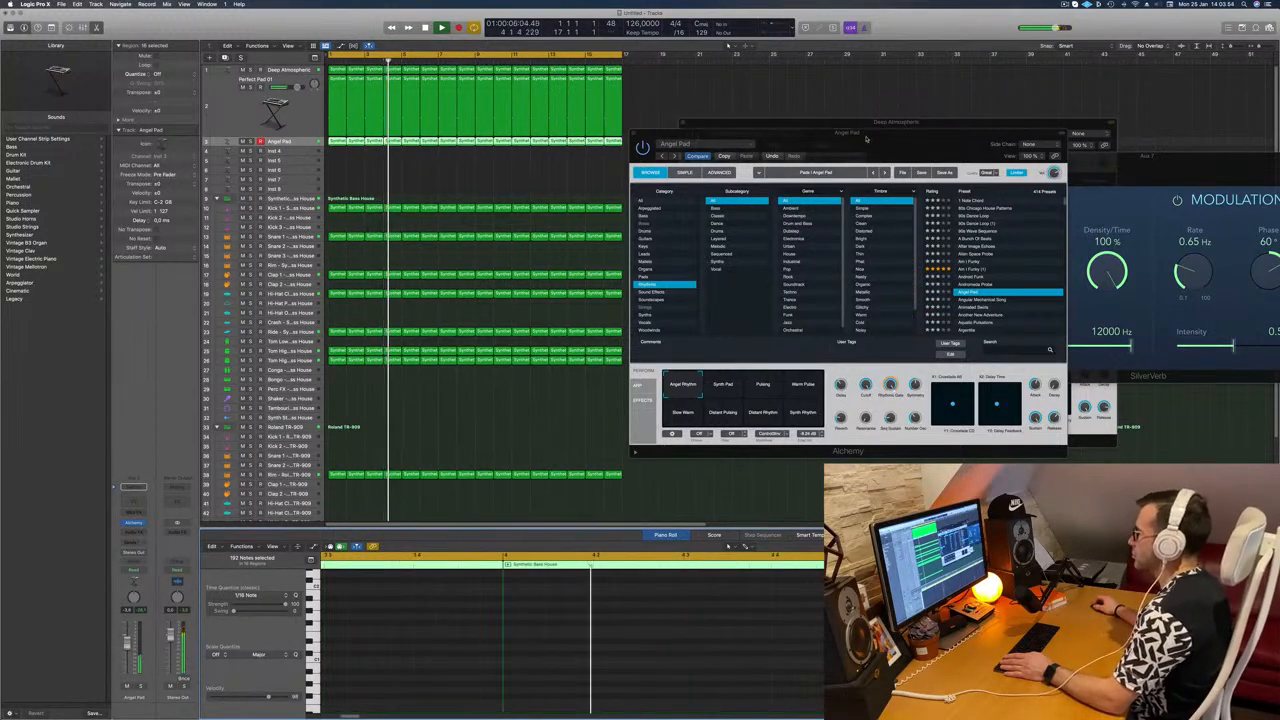
drag(800, 133, 1082, 94)
key(Return)
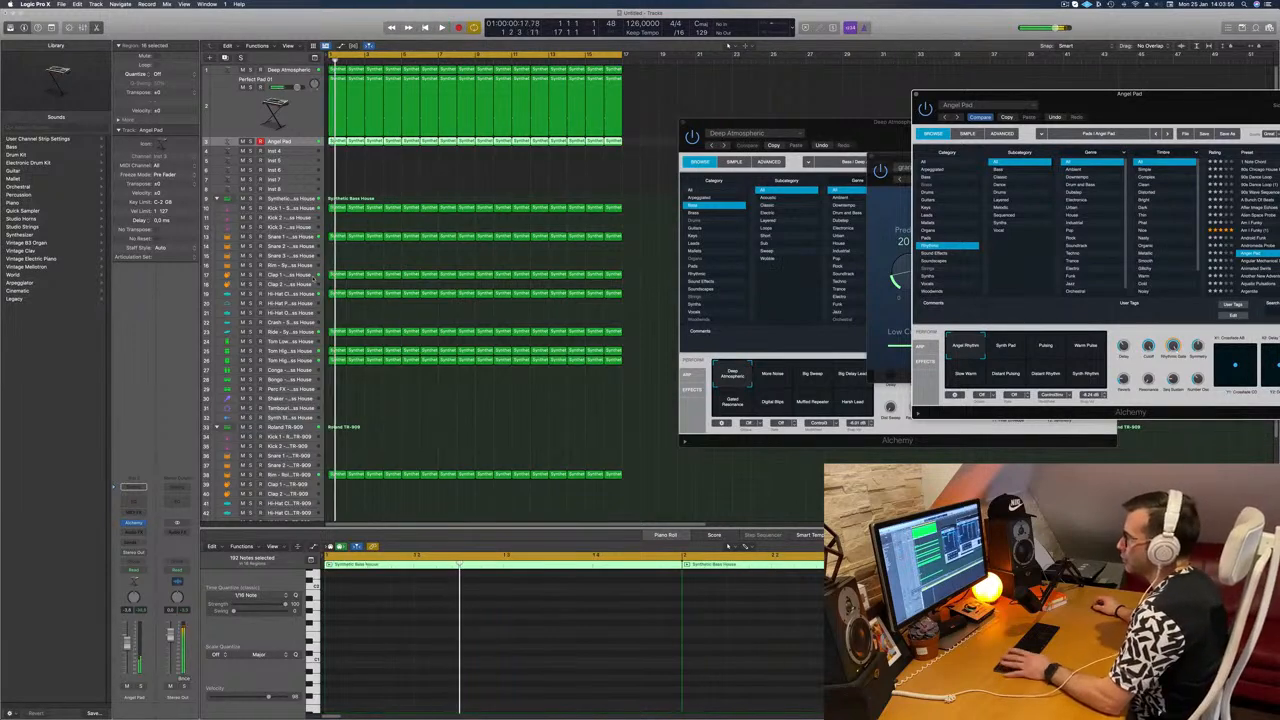
key(Return)
- Select the Clap 1 notes in all 16 regions and copy them from beat 3 to beat 1 of each bar
click(286, 274)
click(453, 618)
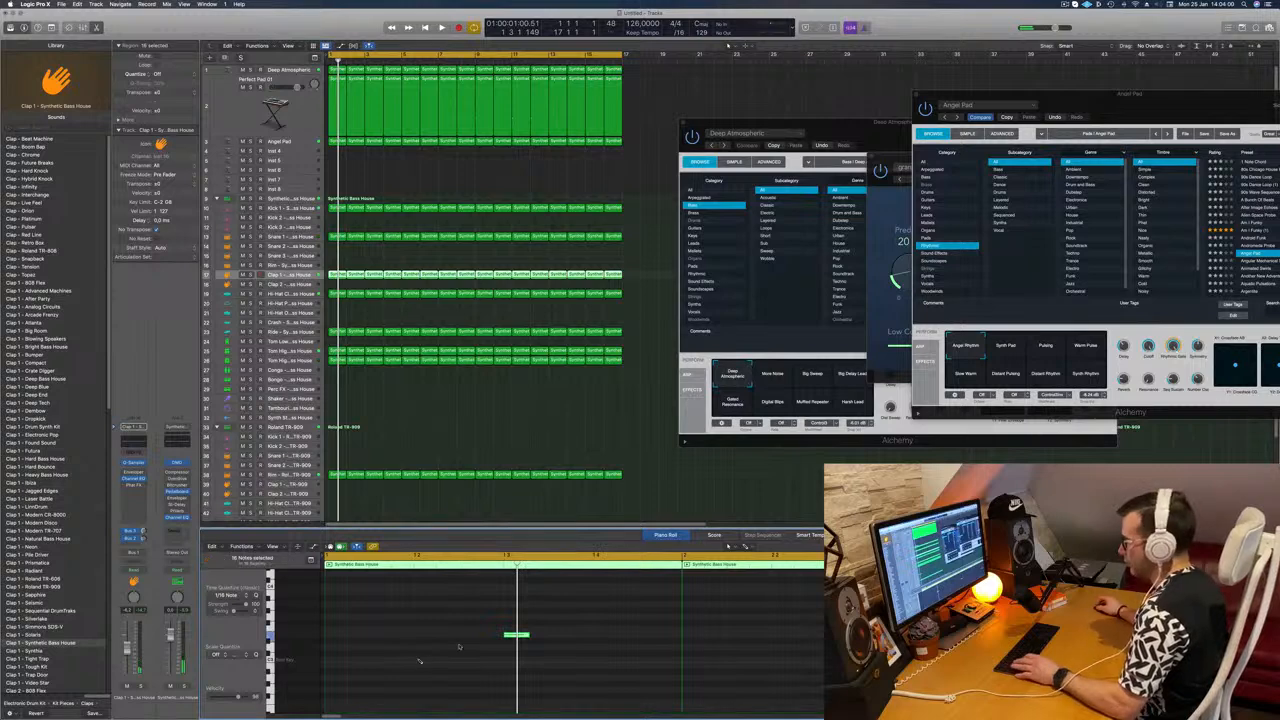
drag(516, 636, 338, 643)
- Play the loop from the start with the added claps and lower the Clap 1 track's volume
key(space)
key(super+Left)
key(super+Left)
key(super+Left)
key(super+Left)
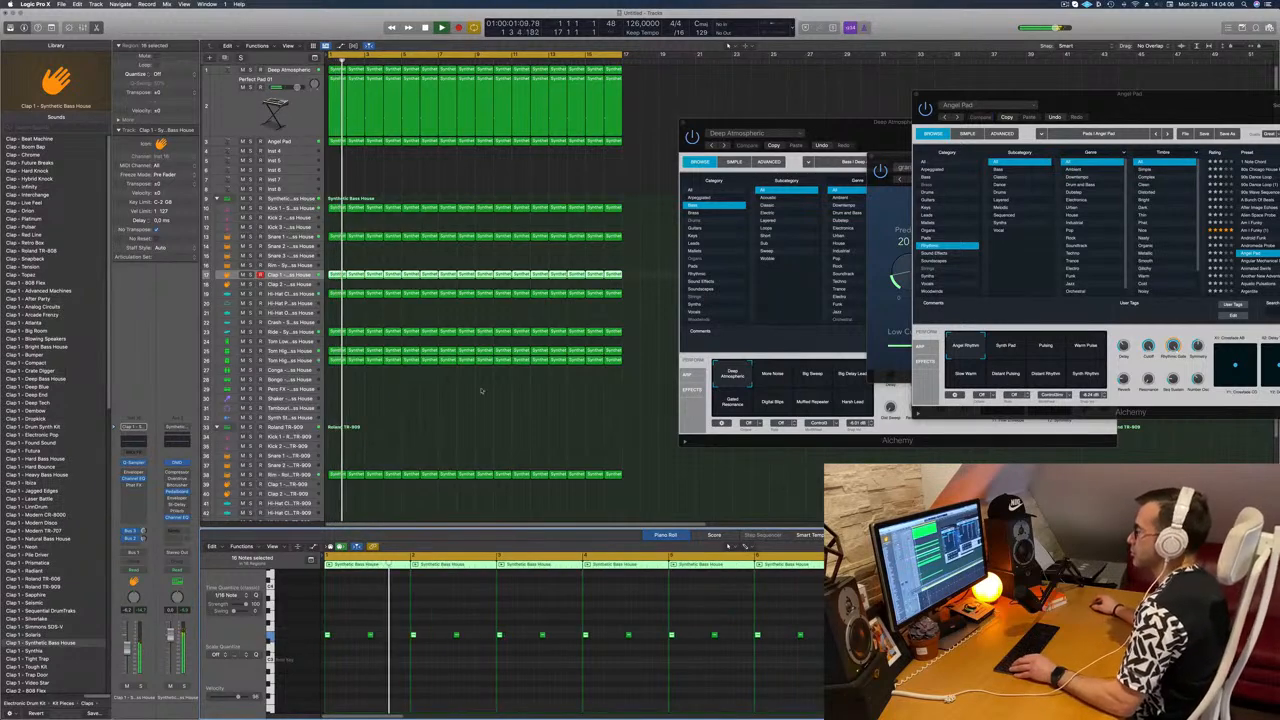
key(Return)
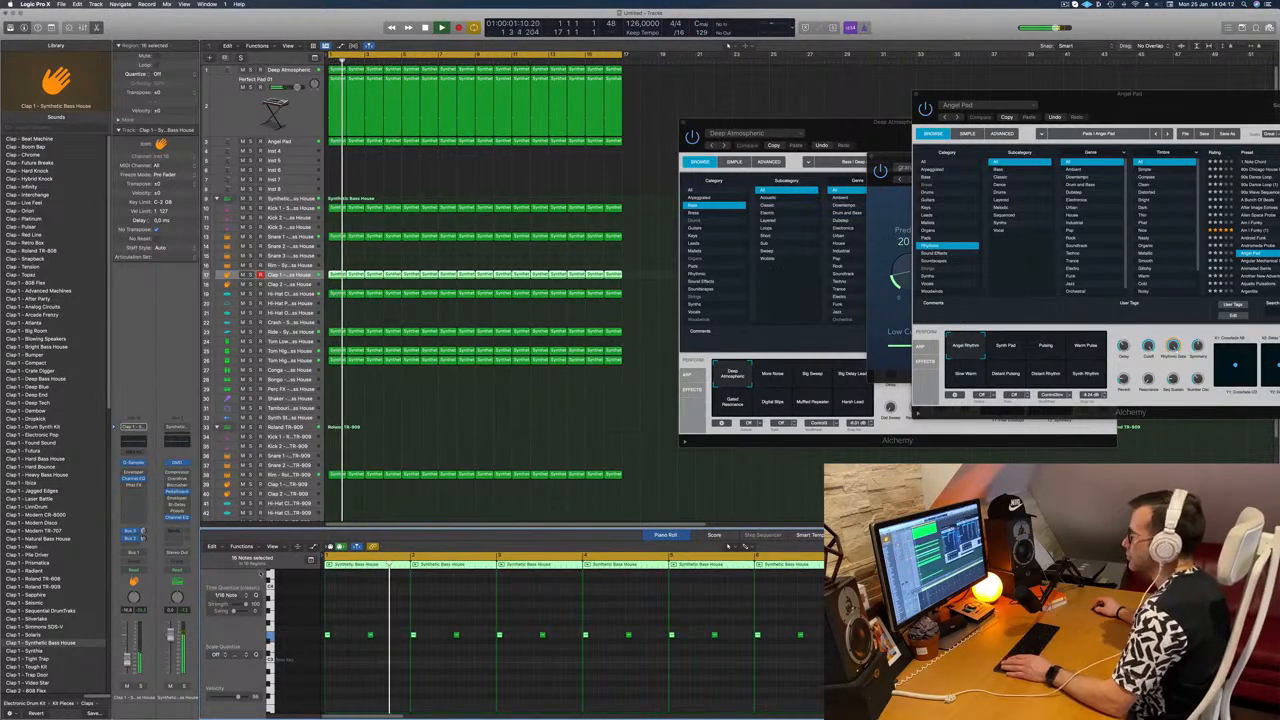
- Adjust the Cutoff of Angel Pad and audition its Synth Rhythm snapshot in the loop
drag(1029, 96, 481, 276)
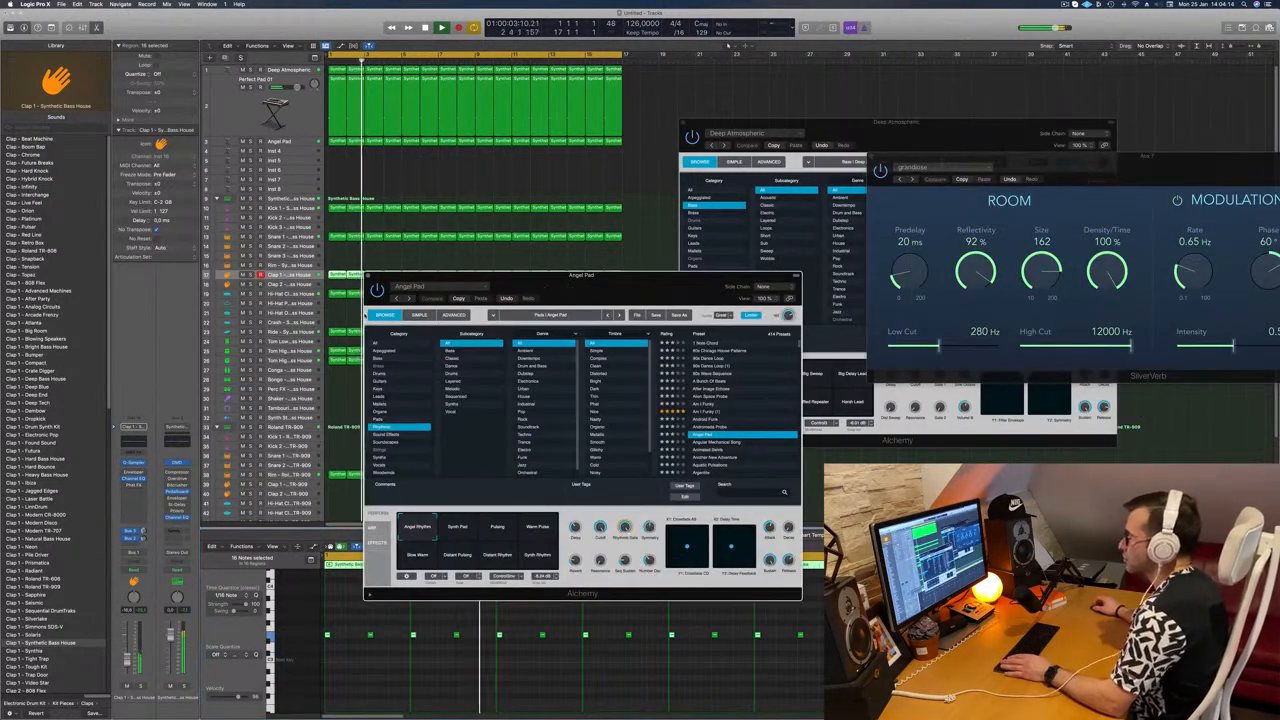
key(space)
drag(604, 530, 606, 521)
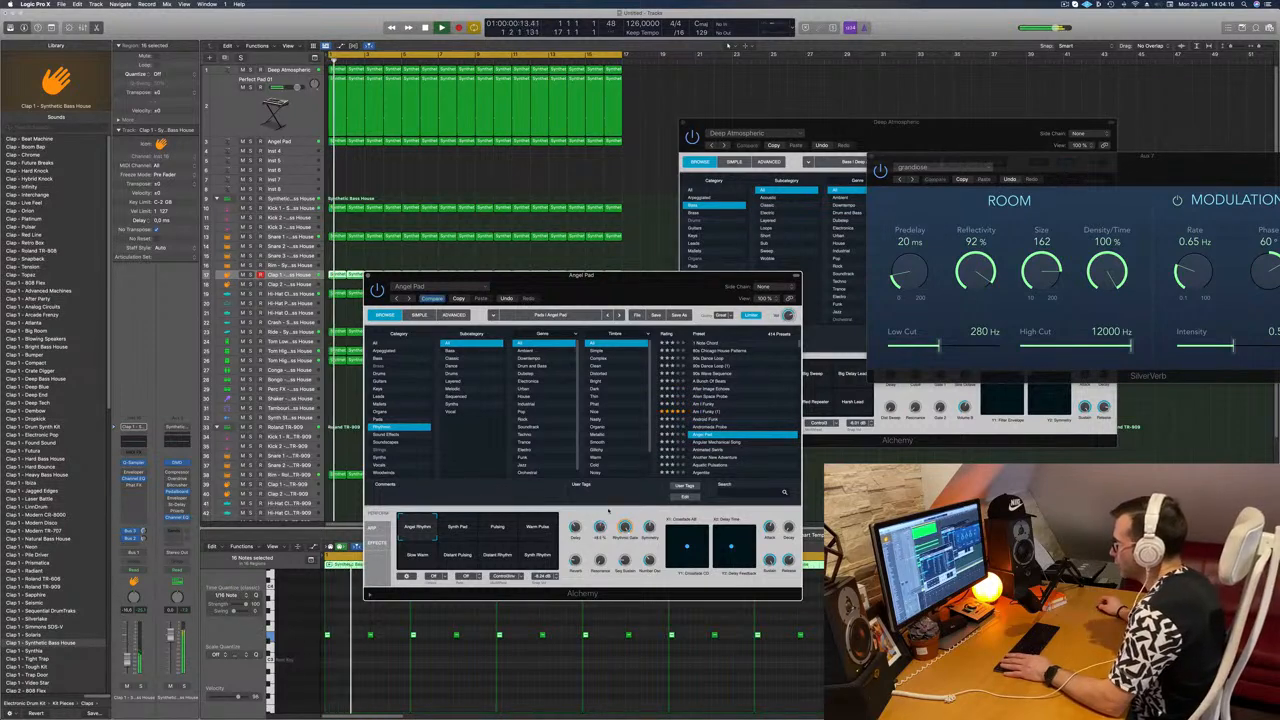
click(536, 556)
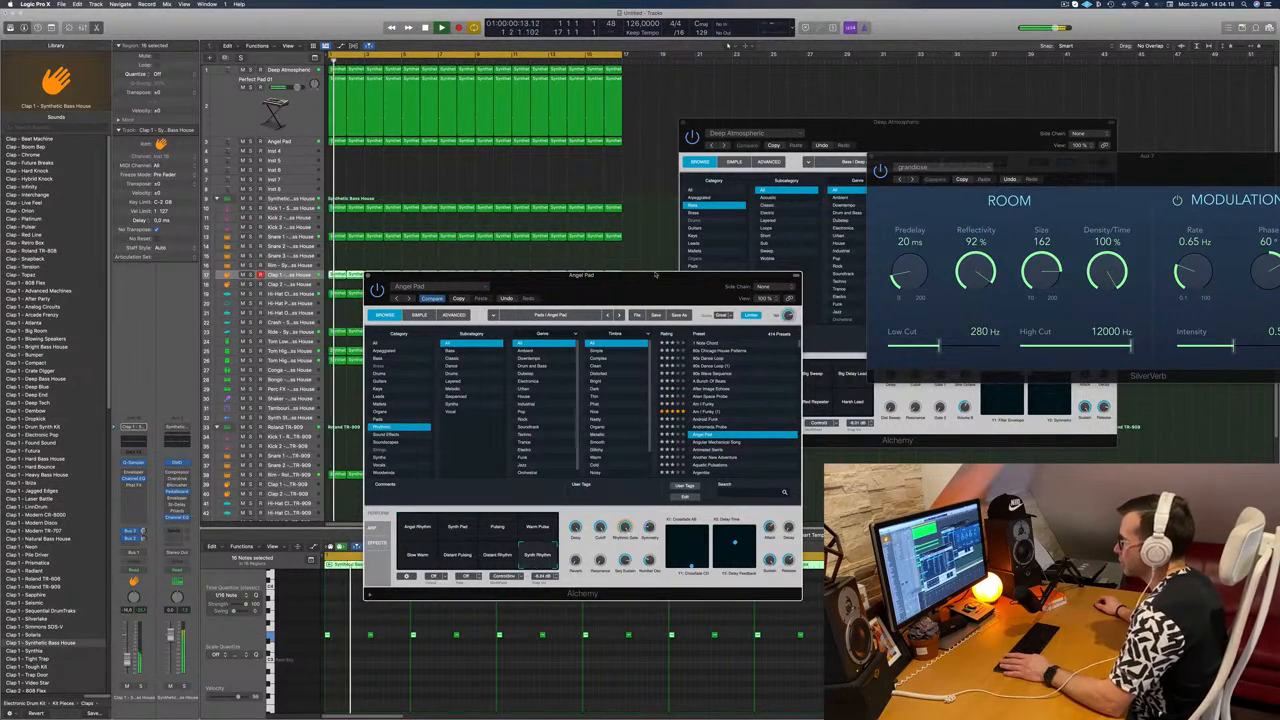
drag(646, 277, 713, 217)
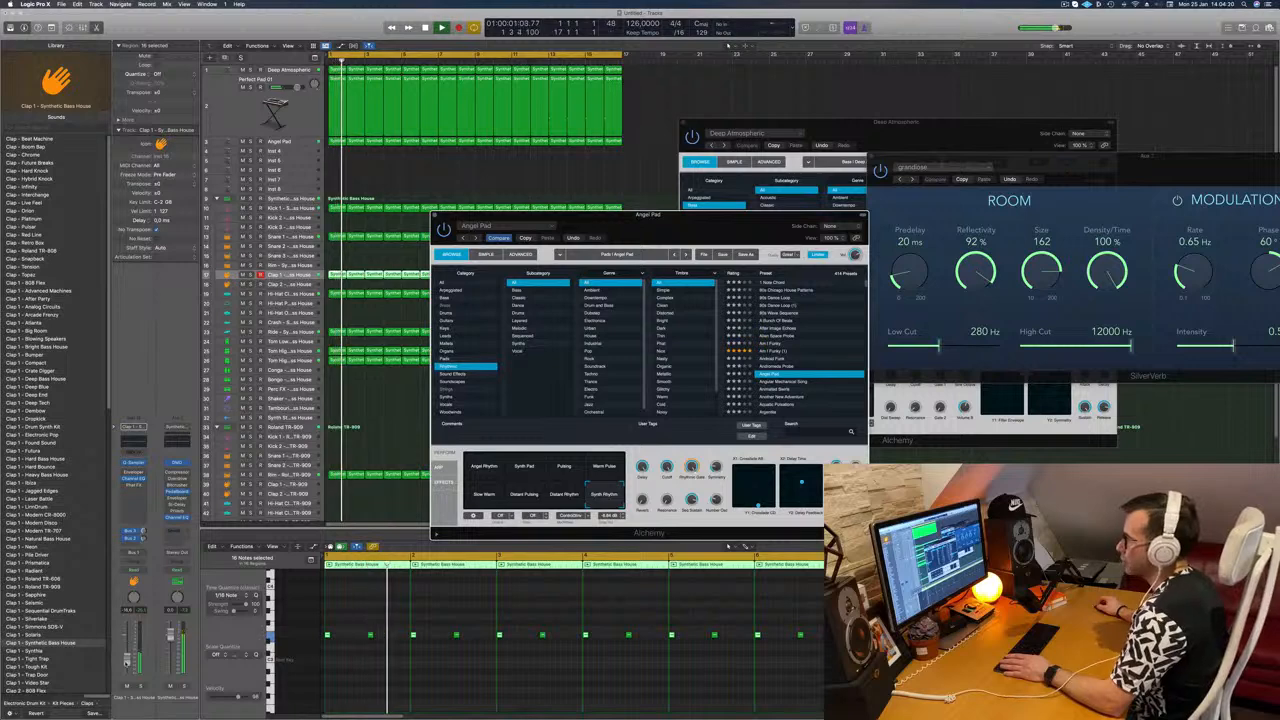
key(space)
key(space)
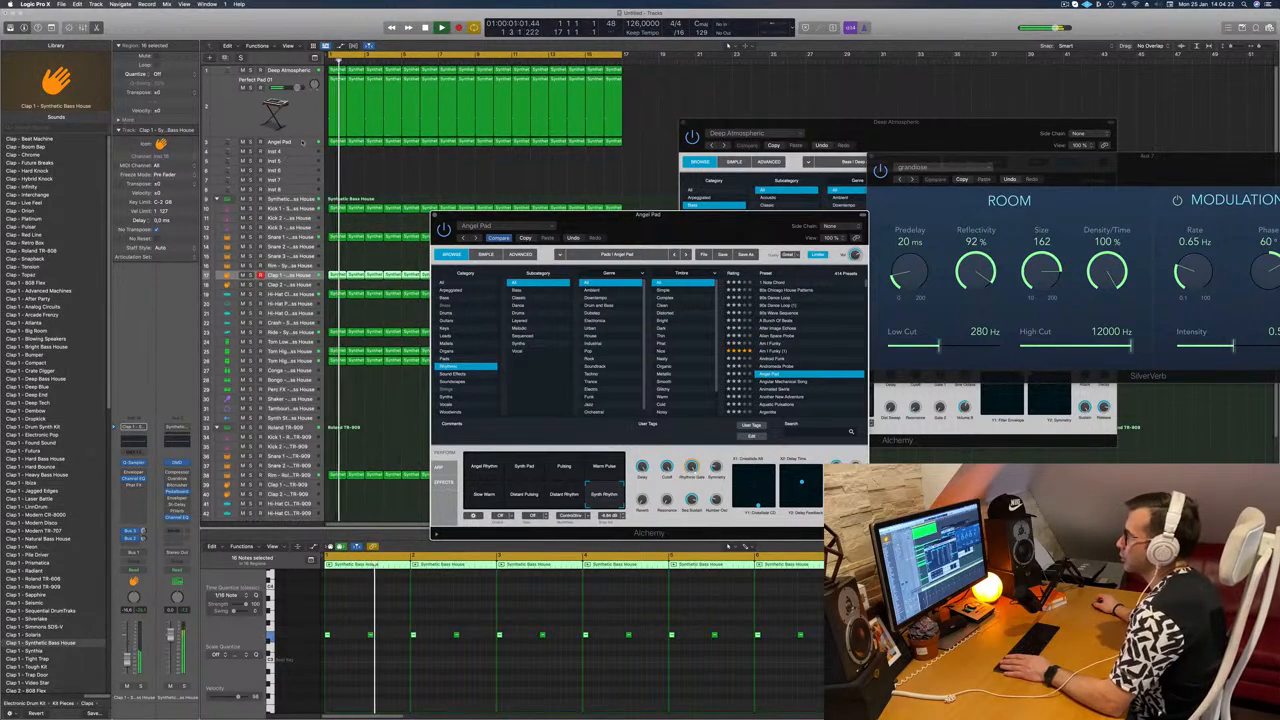
- Load the Rhythmic preset Animated Swirls on the Angel Pad track and adjust the track's volume
click(303, 142)
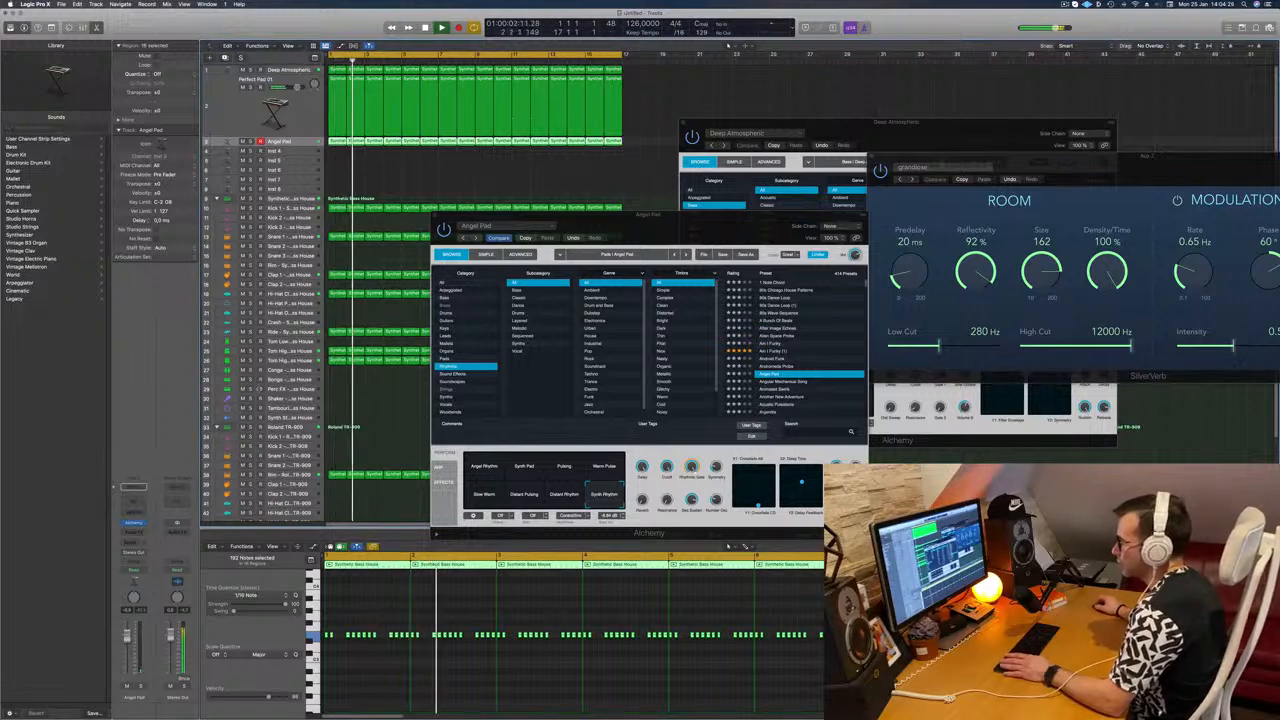
scroll(787, 342, down, 3)
click(785, 336)
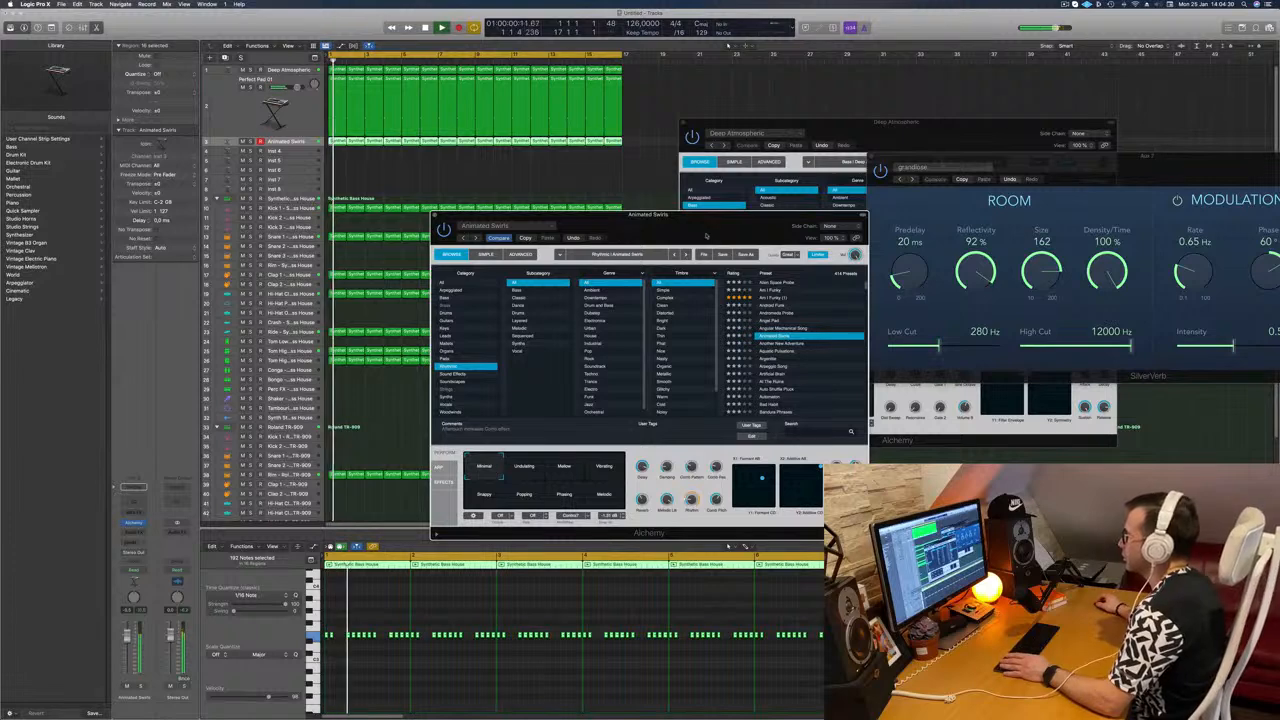
drag(712, 241, 785, 221)
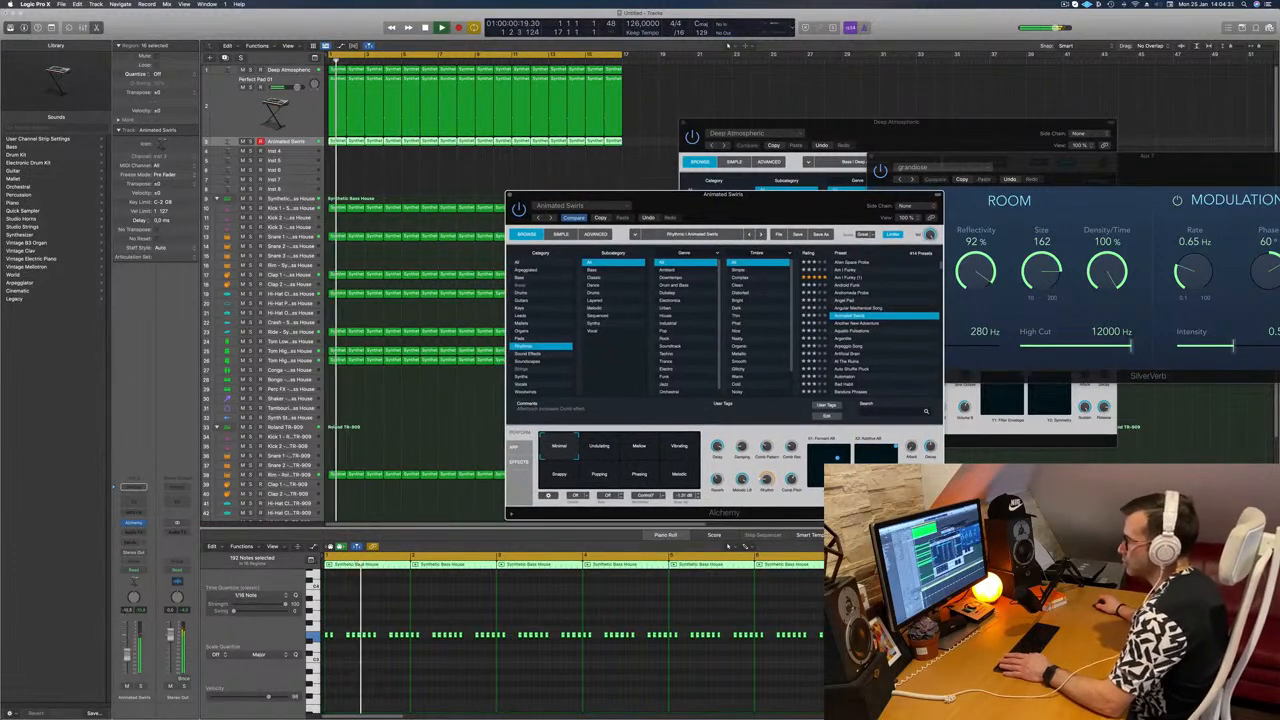
drag(125, 672, 125, 670)
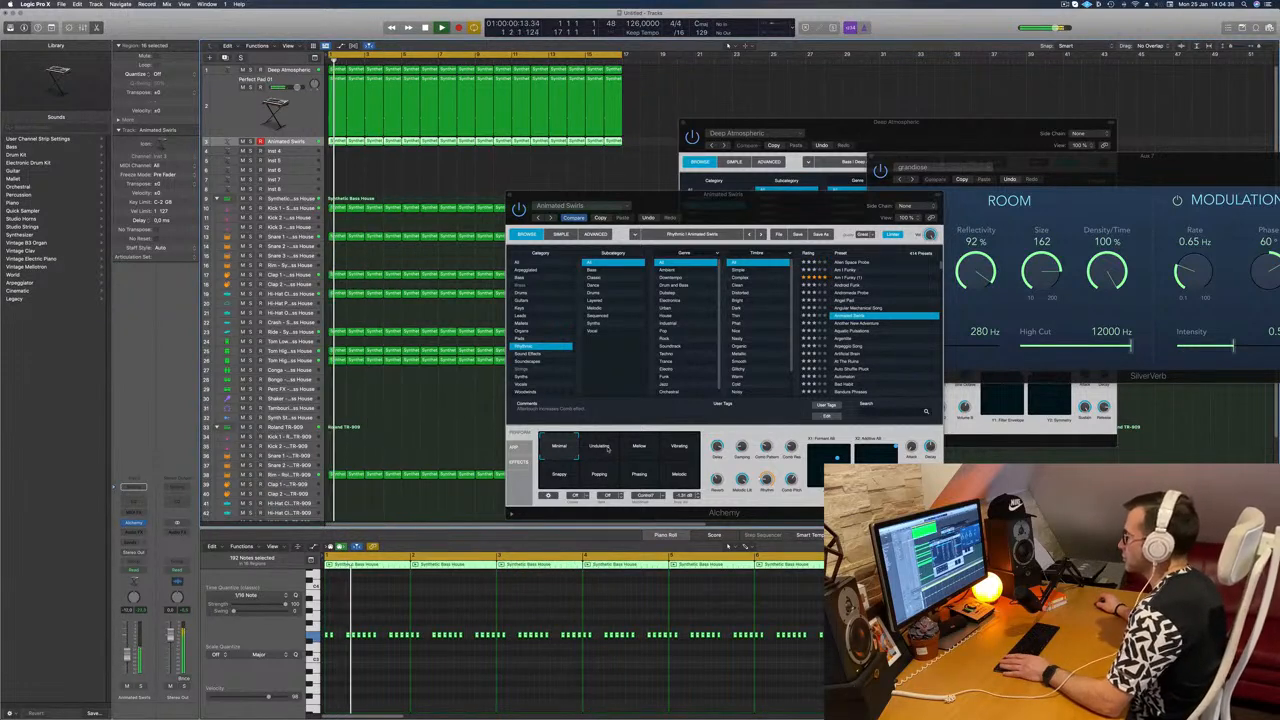
- Audition the Undulating, Mellow, Vibrating, Snappy, Popping, Phasing and Melodic snapshots of Animated Swirls
click(607, 449)
click(641, 449)
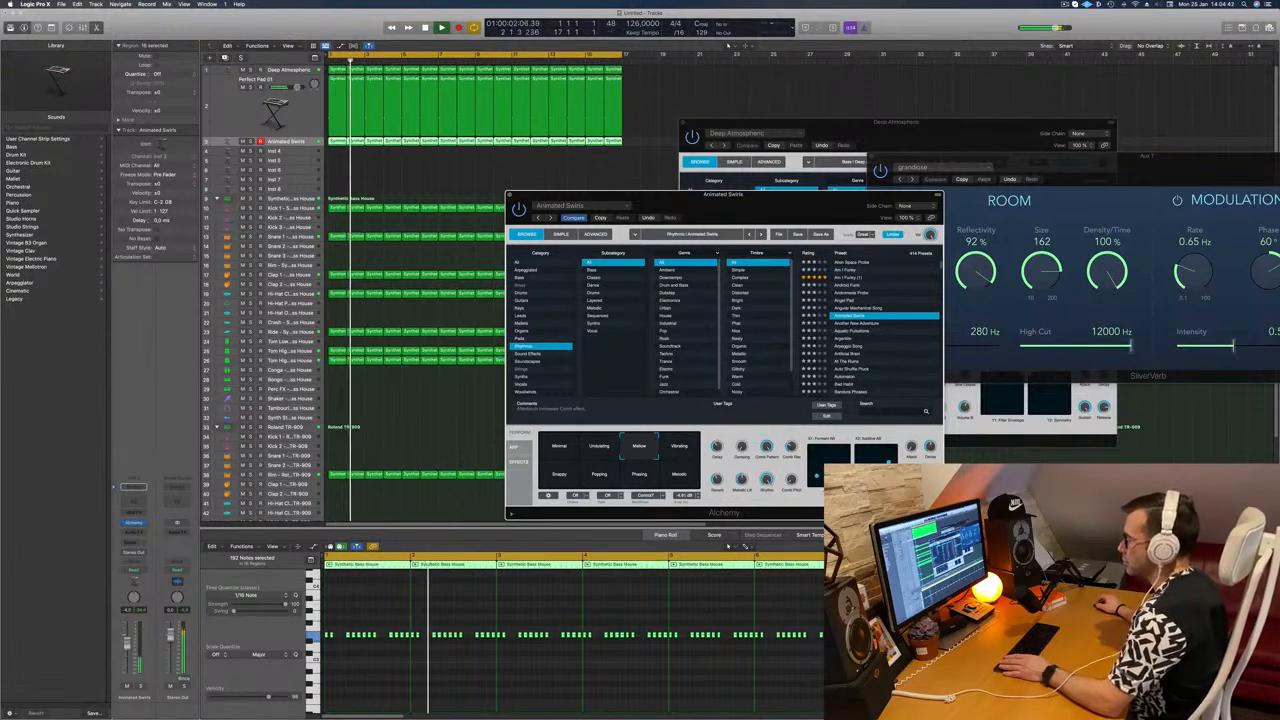
click(127, 644)
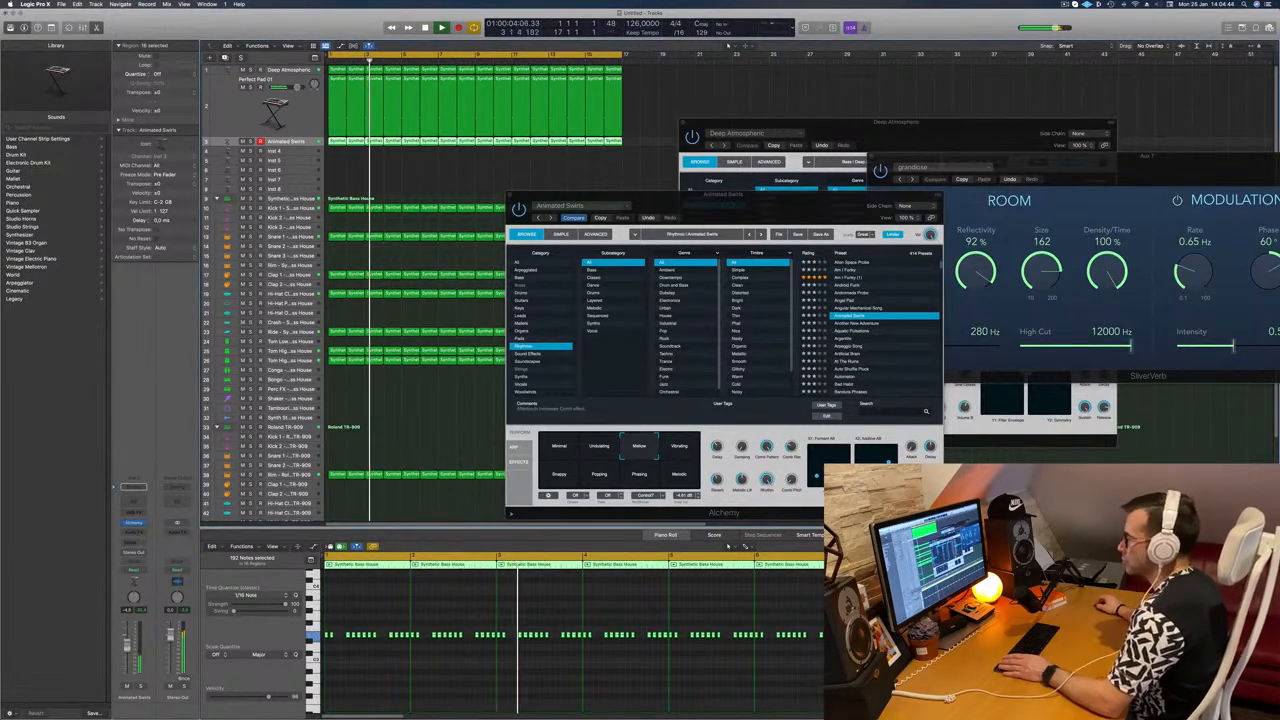
click(679, 446)
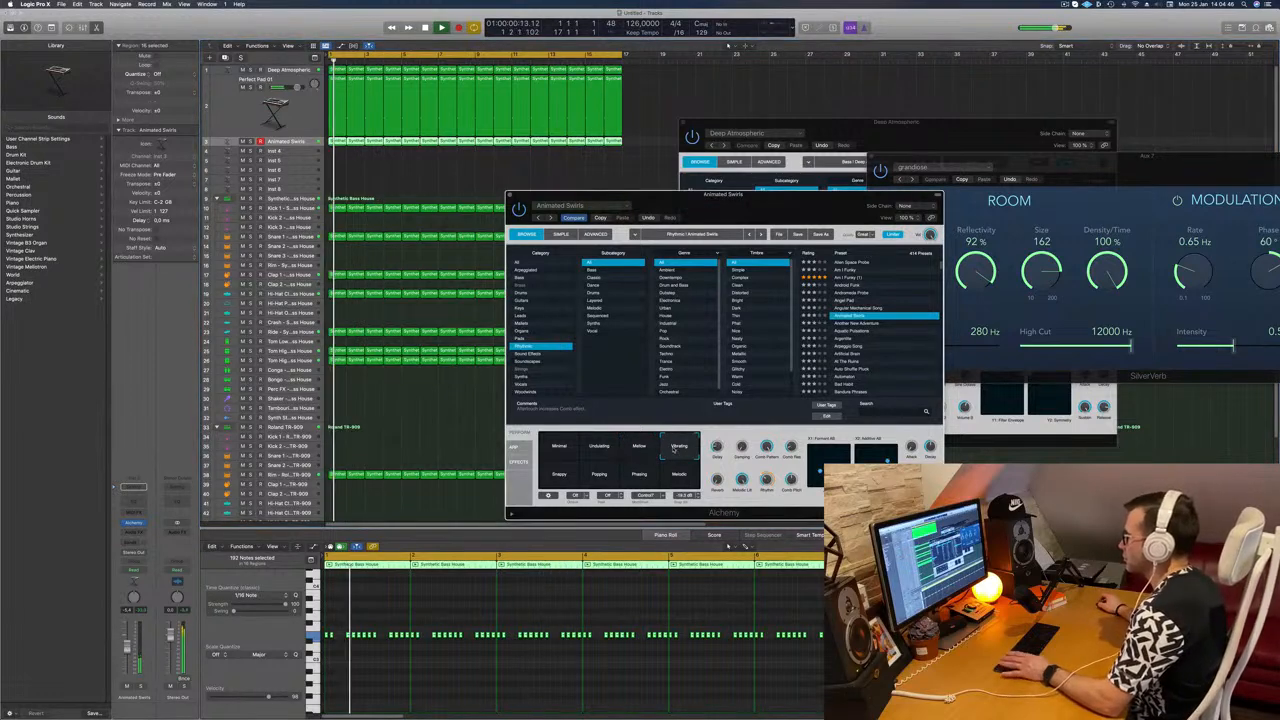
click(562, 474)
click(600, 474)
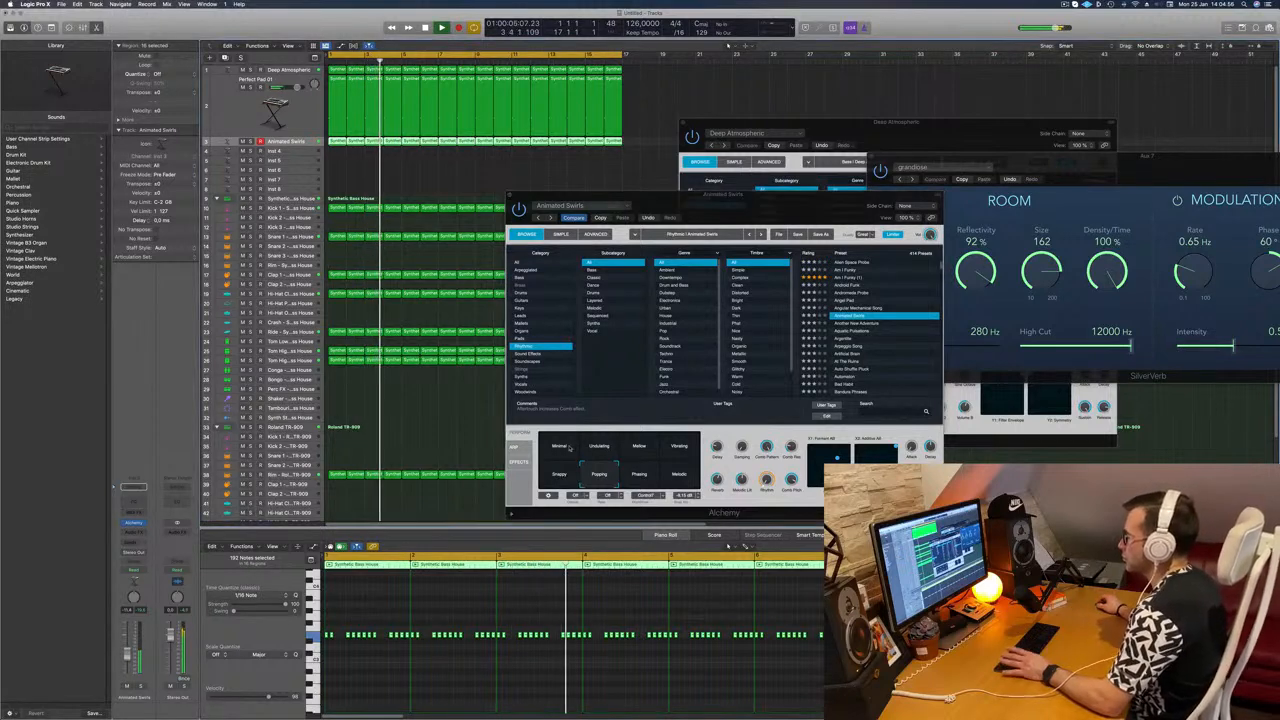
click(638, 482)
click(683, 473)
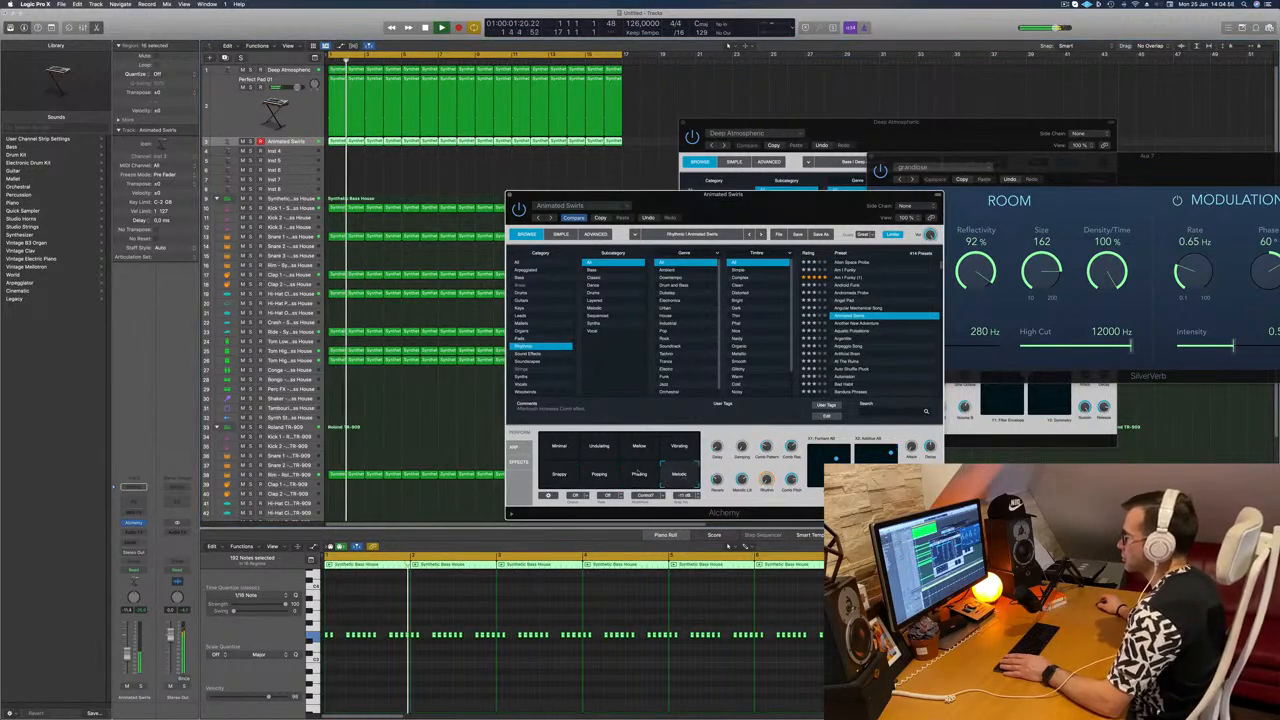
- Select the Popping snapshot of Animated Swirls, tweak its Damping and raise the track's volume
click(600, 476)
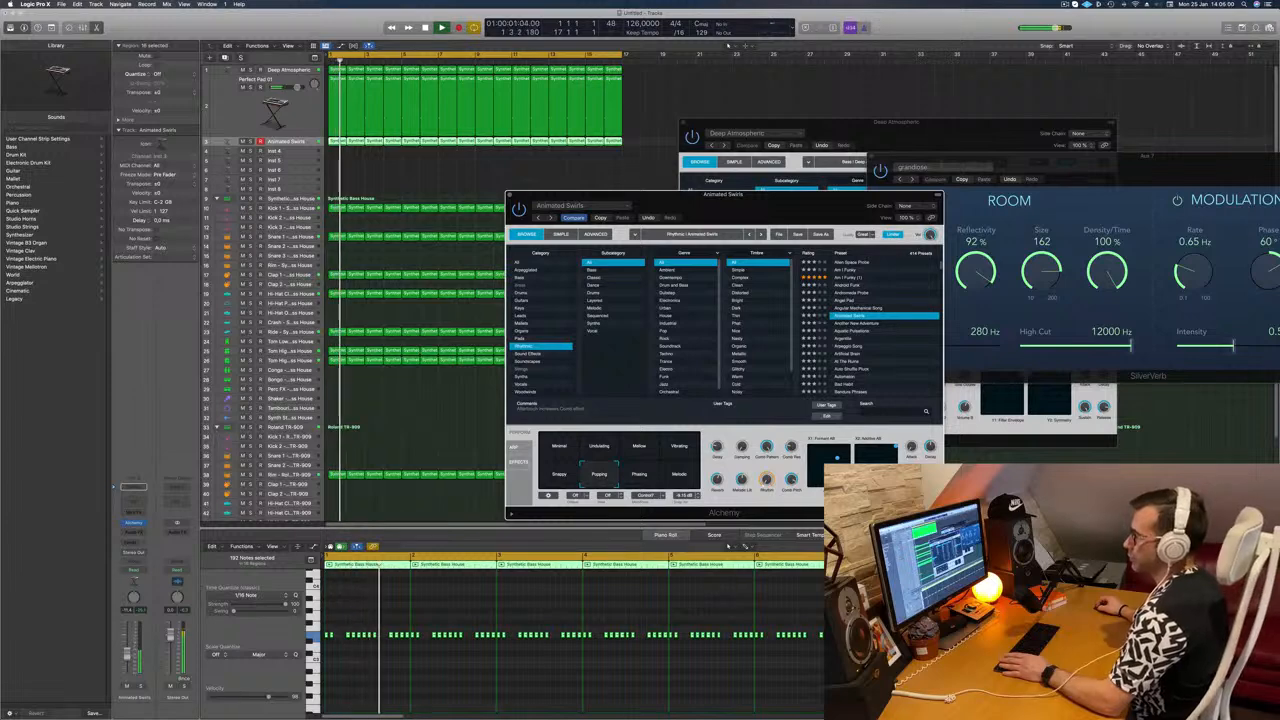
drag(127, 654, 127, 651)
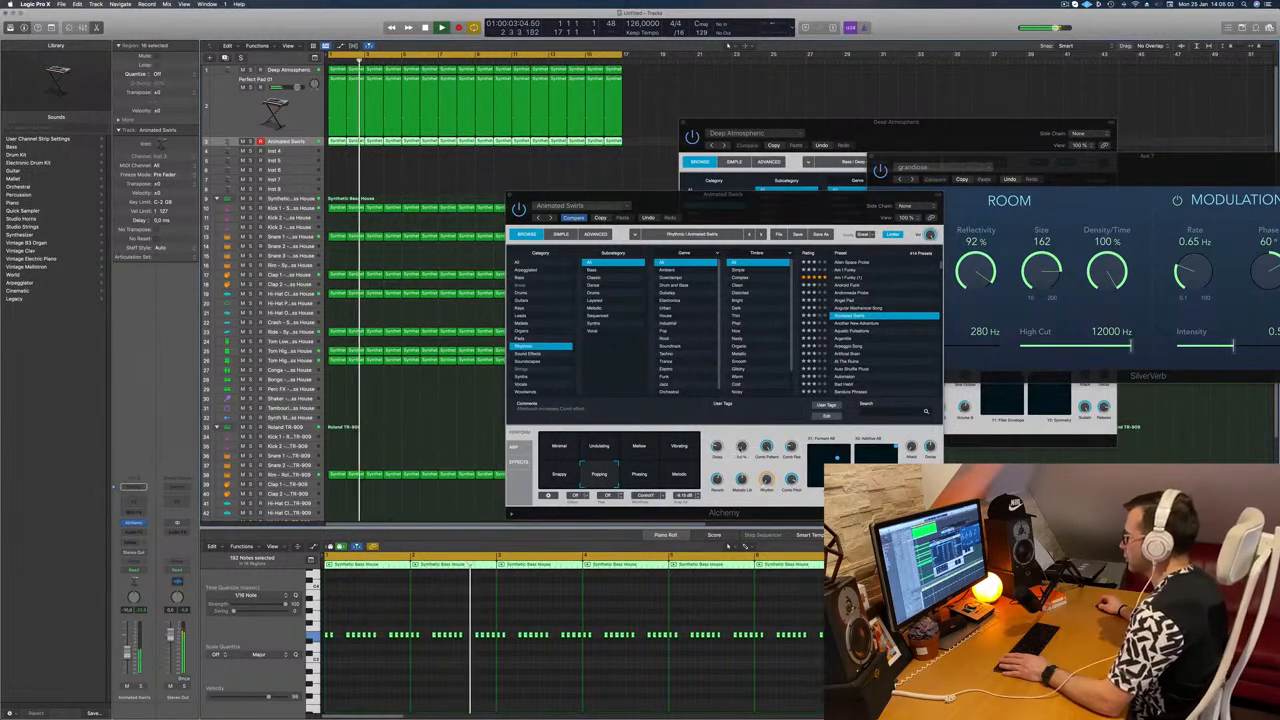
click(741, 425)
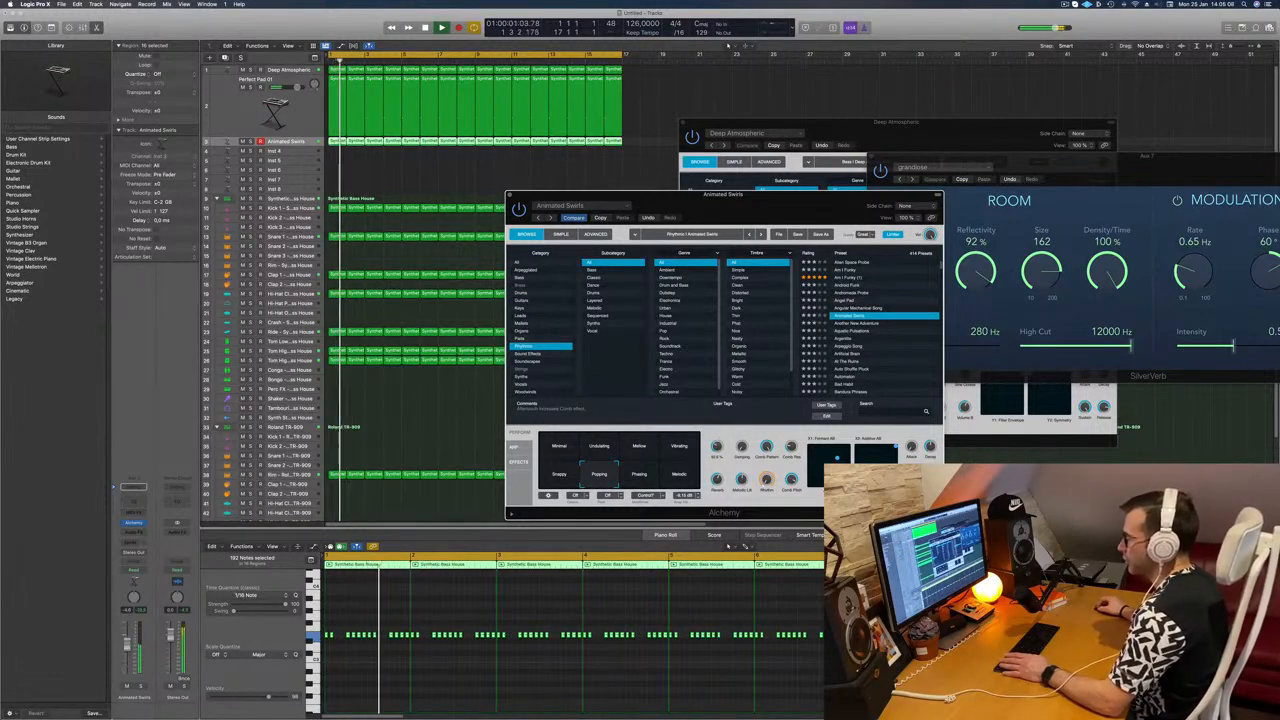
click(676, 547)
click(718, 406)
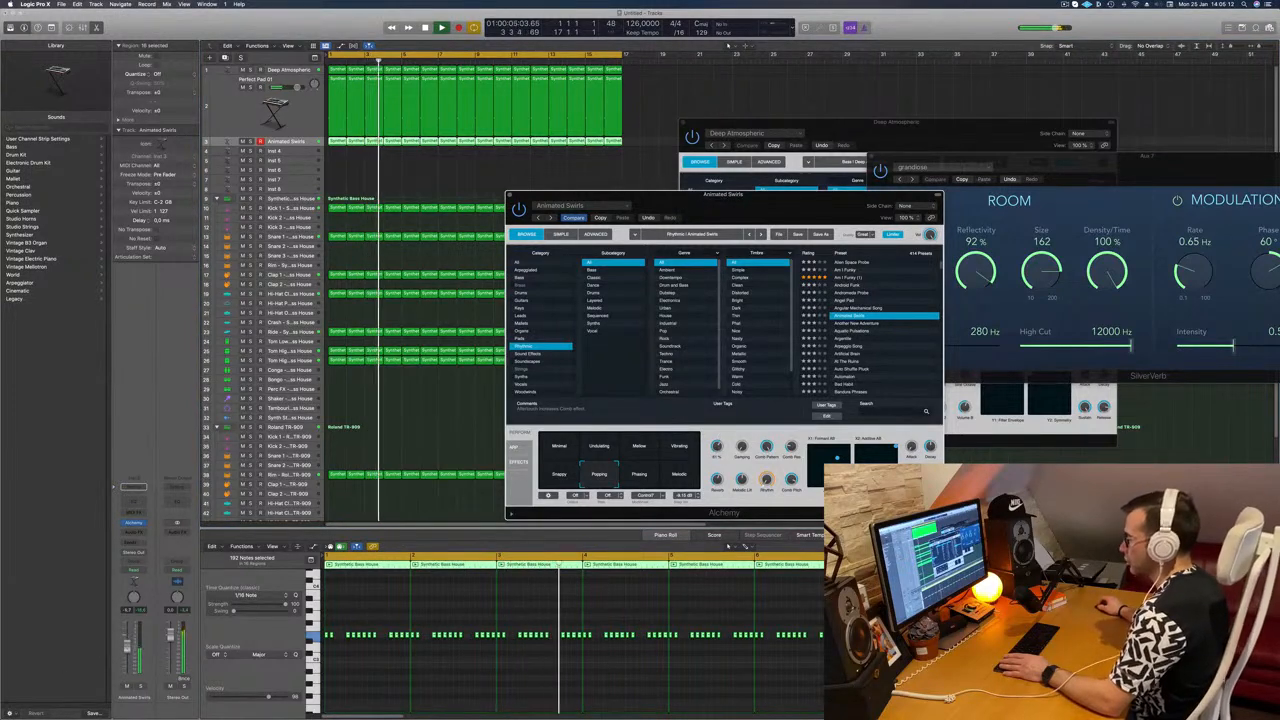
- Close the Animated Swirls instrument window and open Alchemy on the Deep Atmospheric bass track
click(808, 200)
drag(808, 200, 678, 290)
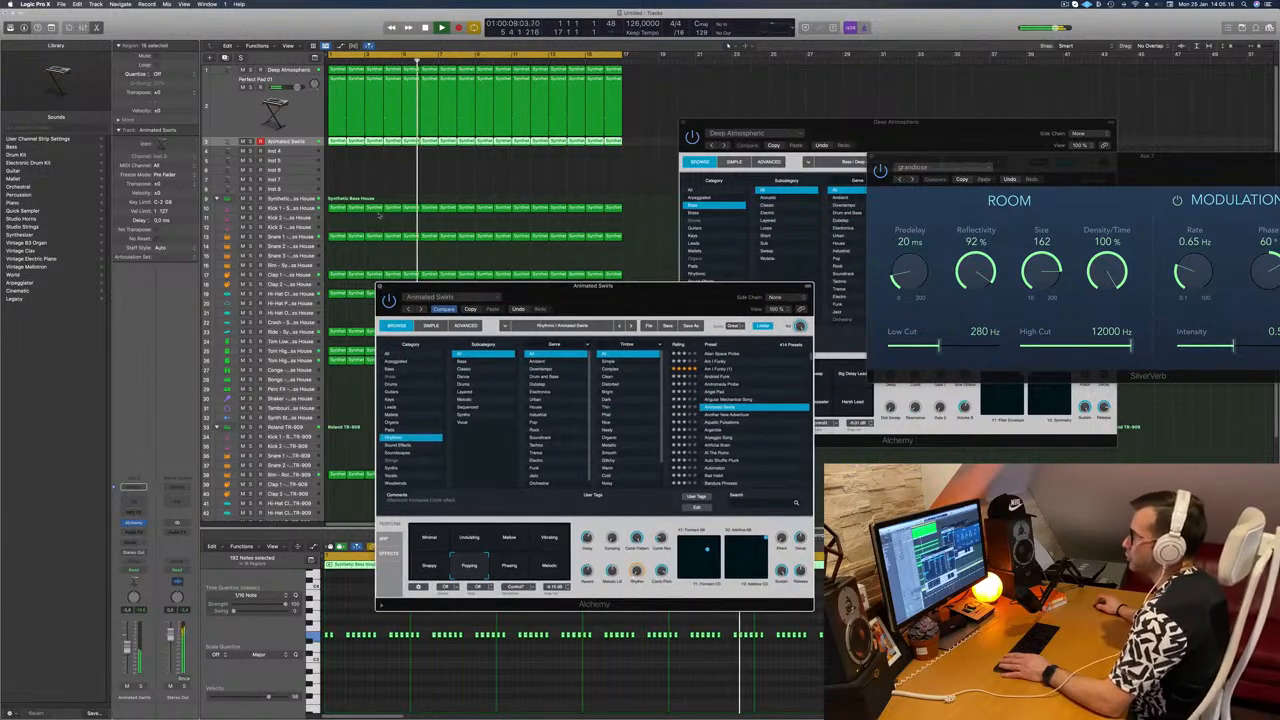
click(380, 286)
key(Return)
click(288, 70)
key(Return)
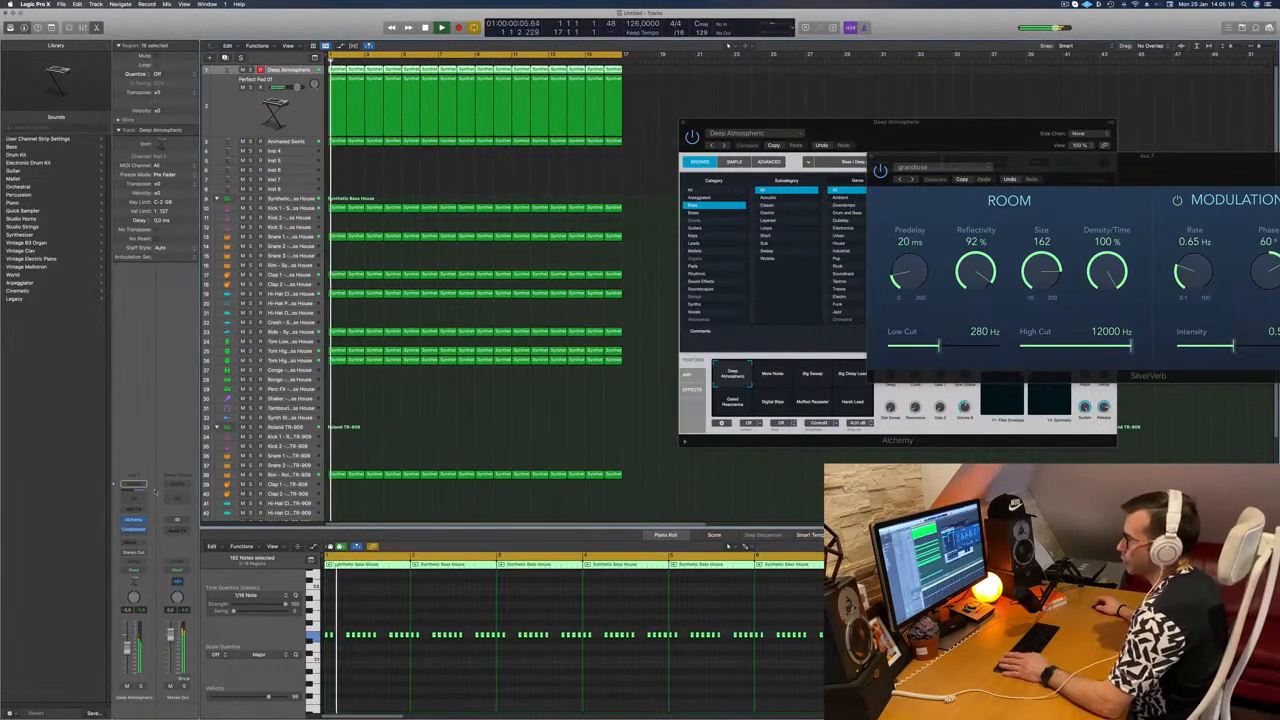
click(136, 520)
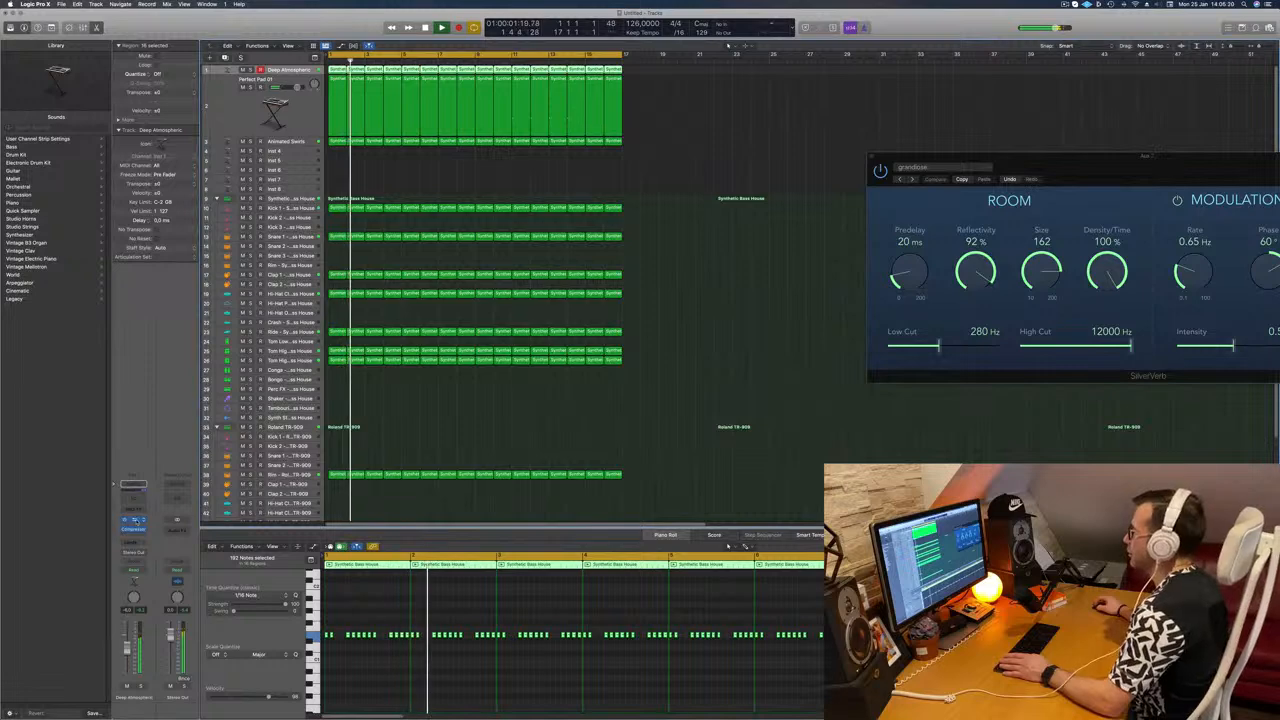
click(136, 520)
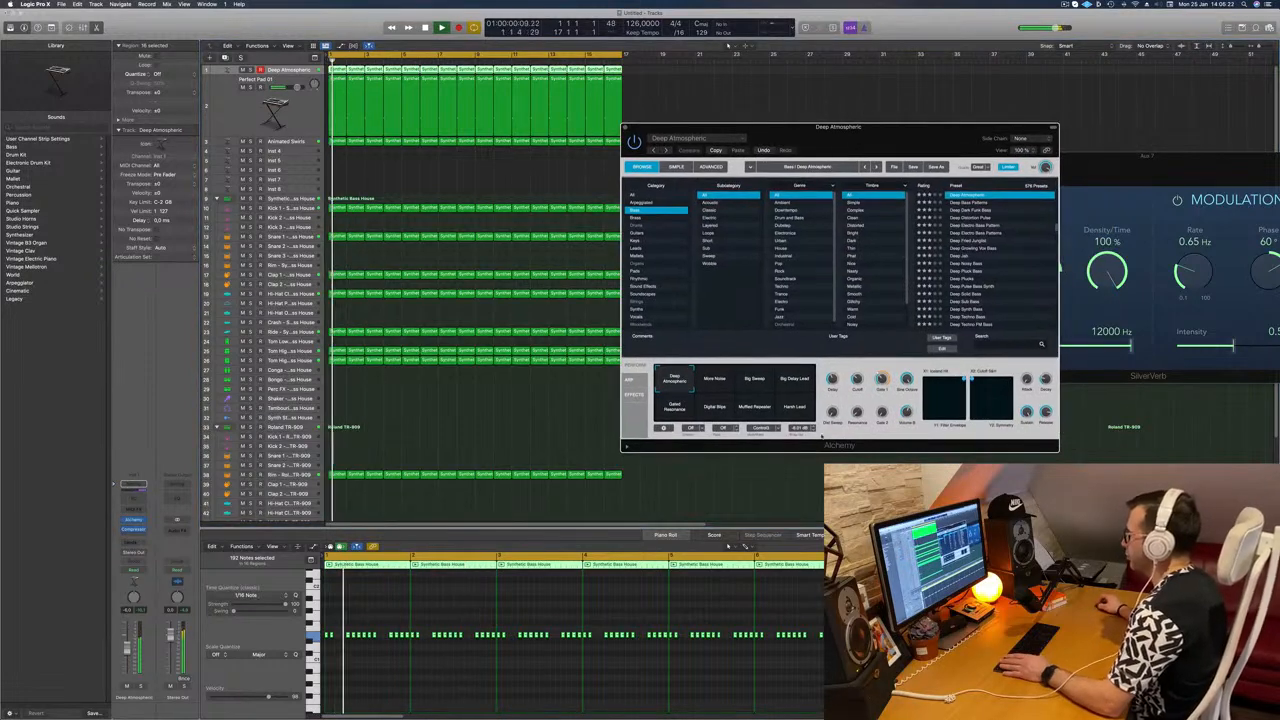
- Adjust the Cutoff and Gate 1 of the Deep Atmospheric bass while the loop plays, and close its Alchemy window
drag(859, 380, 859, 370)
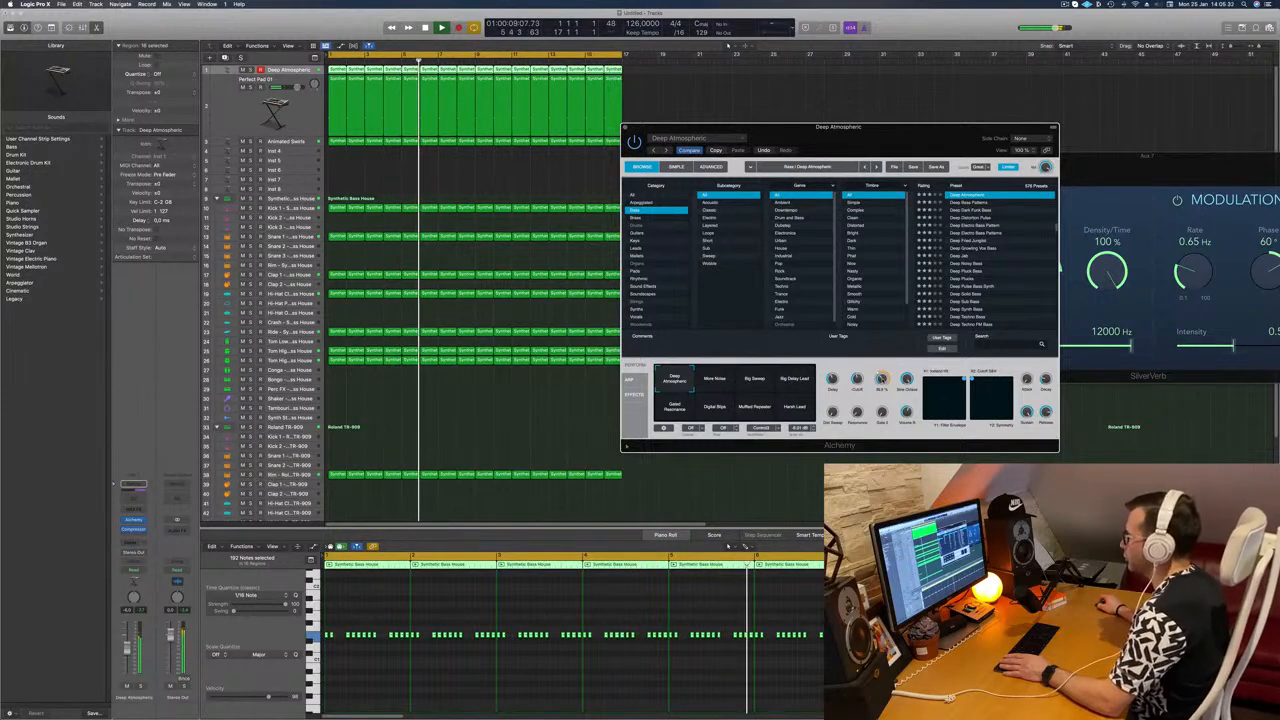
drag(883, 397, 884, 354)
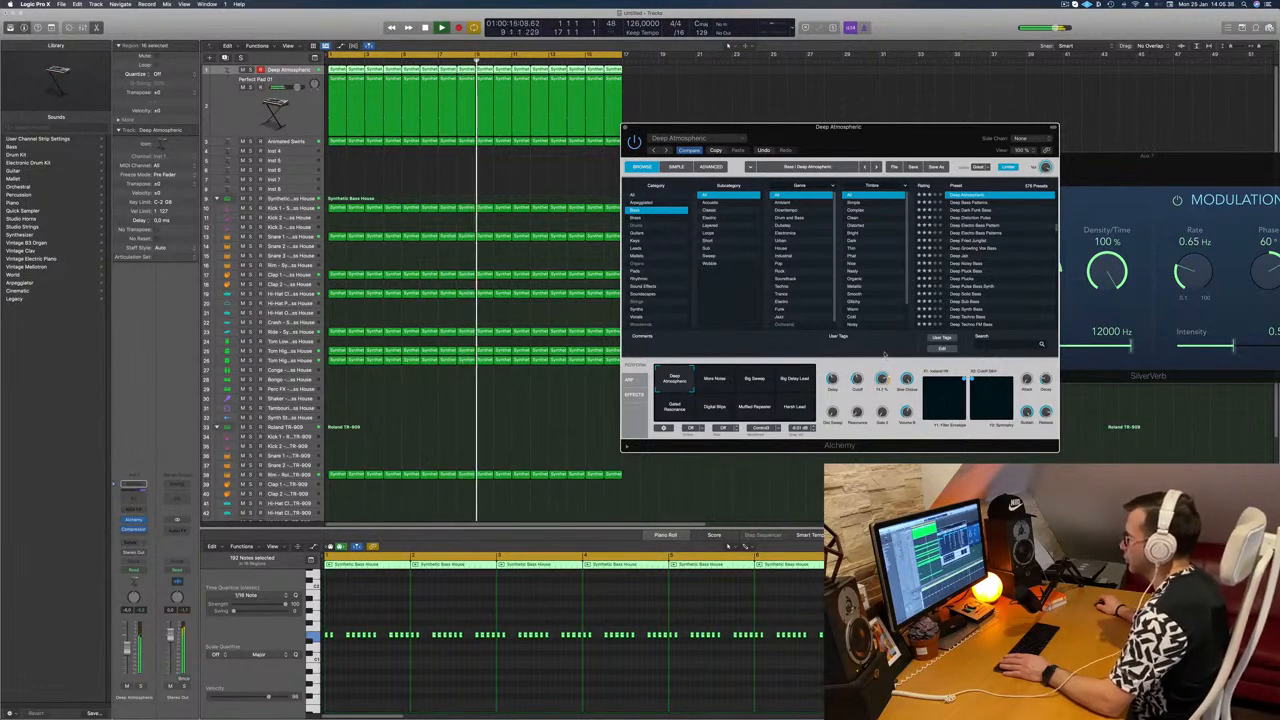
mouse_move(858, 380)
drag(882, 380, 882, 395)
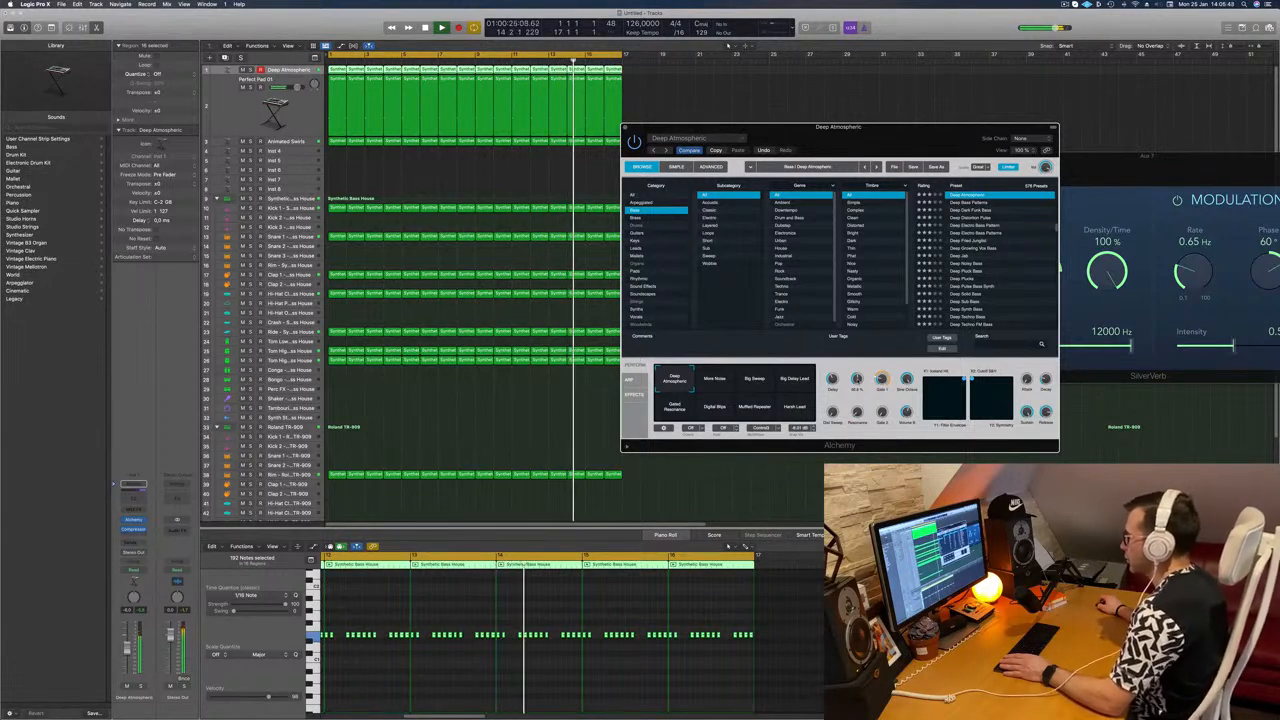
drag(878, 131, 837, 130)
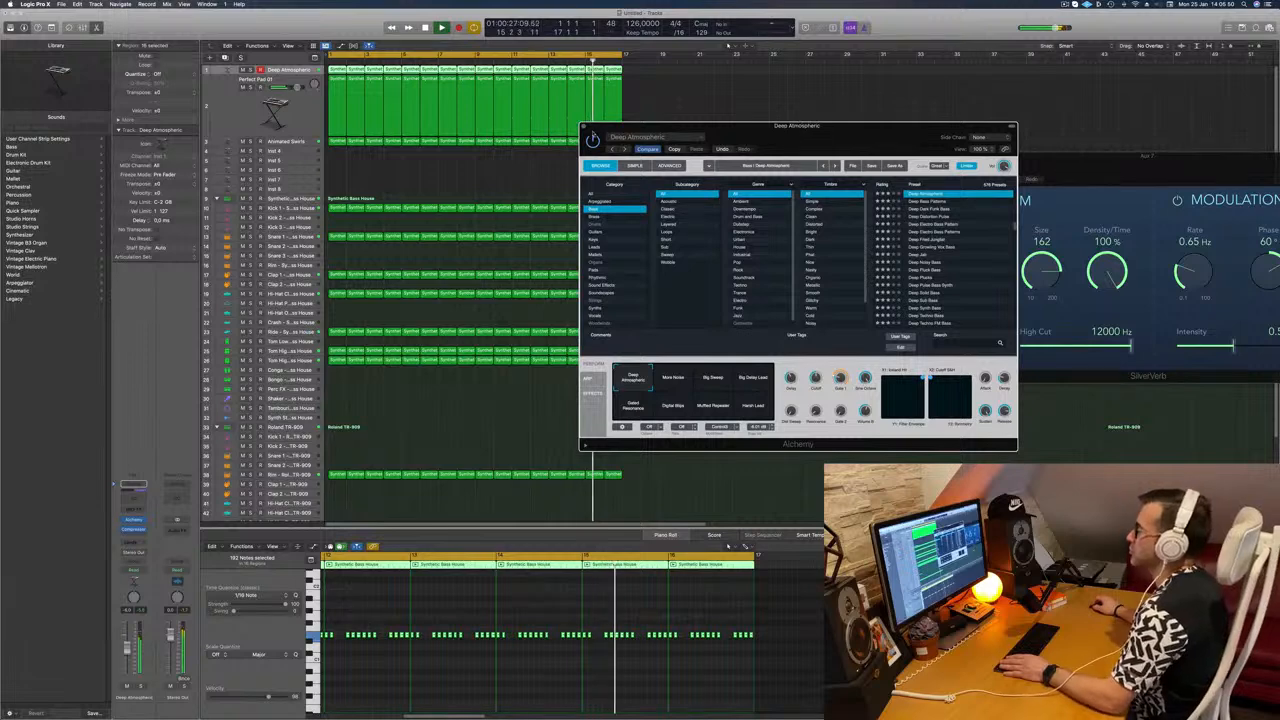
click(583, 127)
- Listen to the Animated Swirls track soloed, remove the solo, and select the track with the full loop playing
key(space)
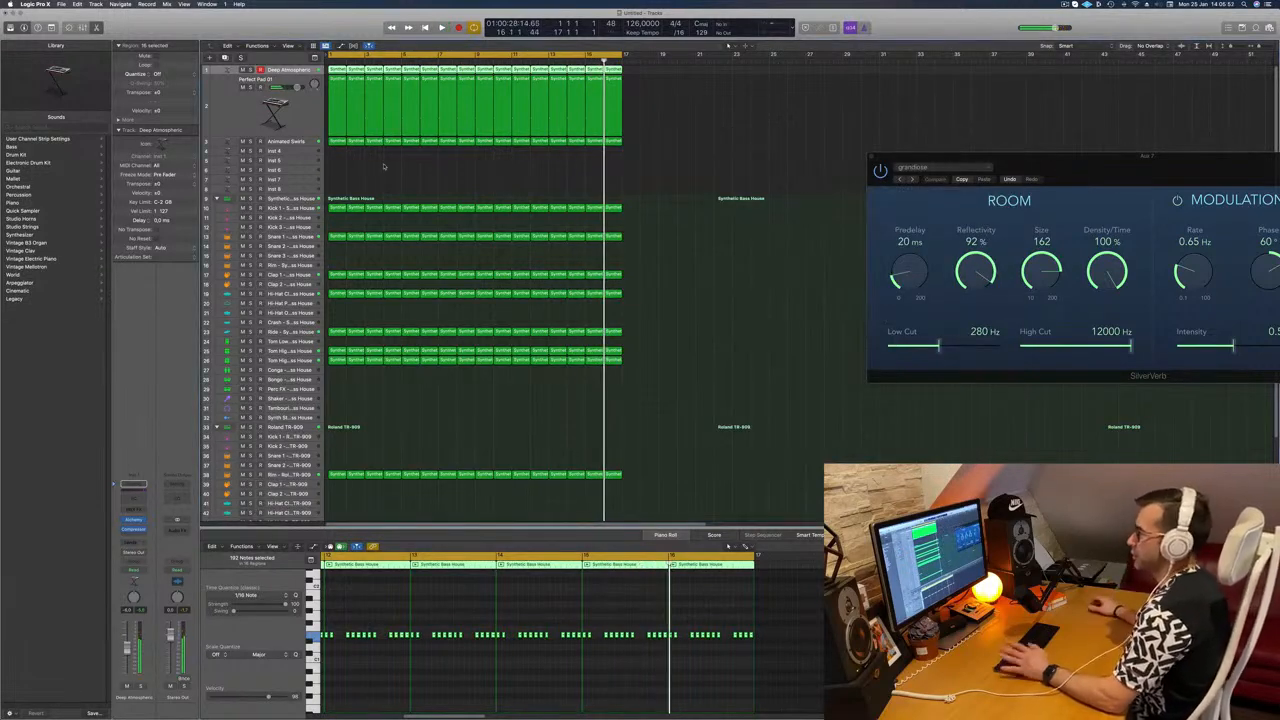
key(space)
click(250, 142)
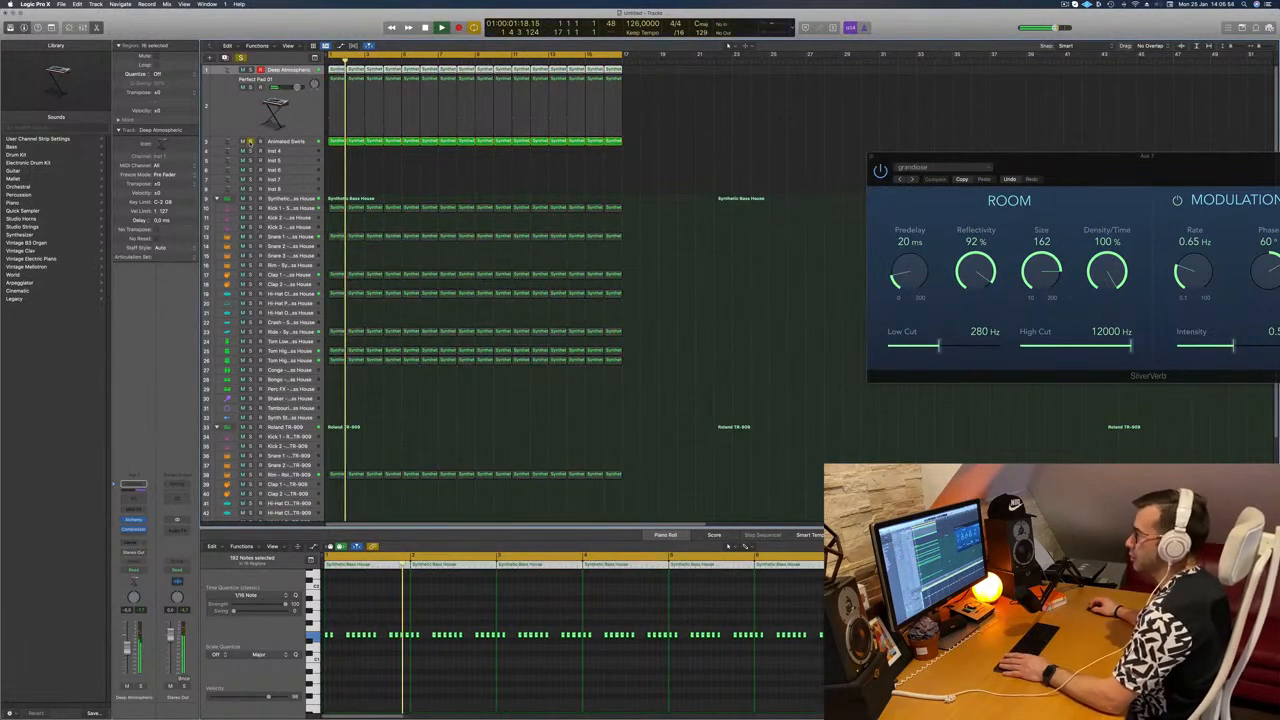
click(250, 142)
key(space)
key(space)
click(286, 142)
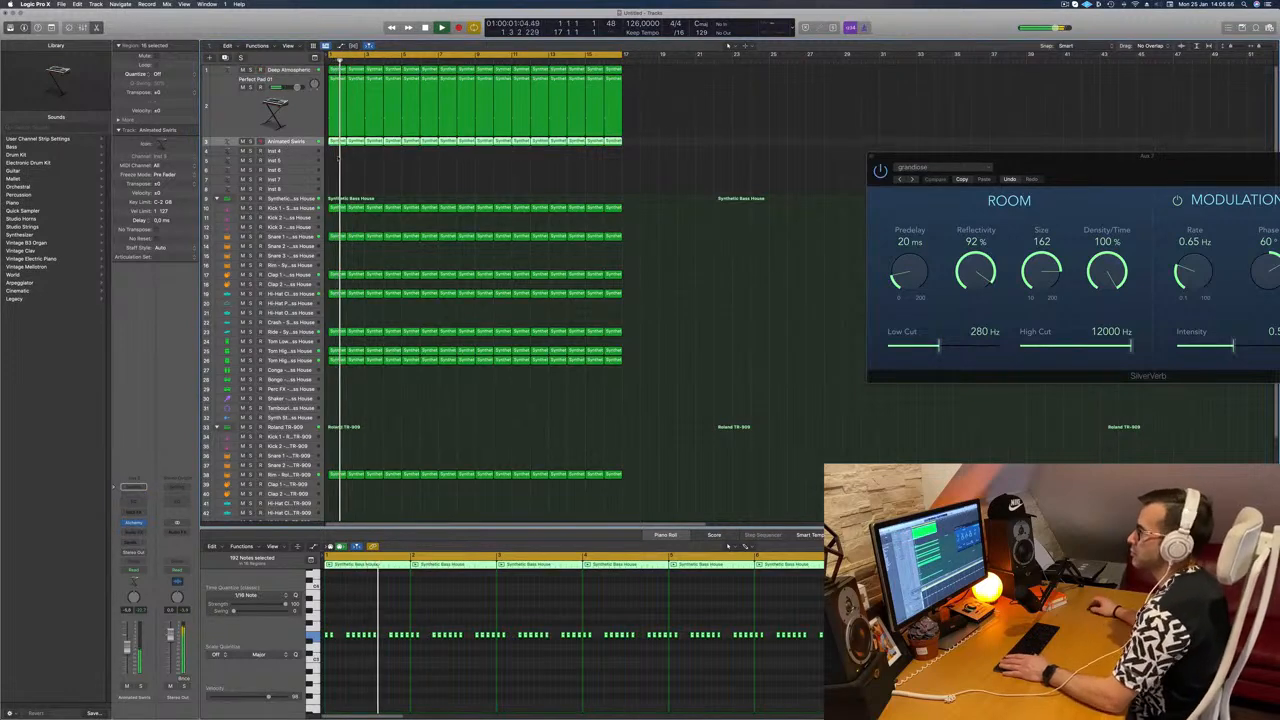
- Duplicate the Perfect Pad 01 track together with its instrument and channel settings
click(287, 120)
key(space)
key(space)
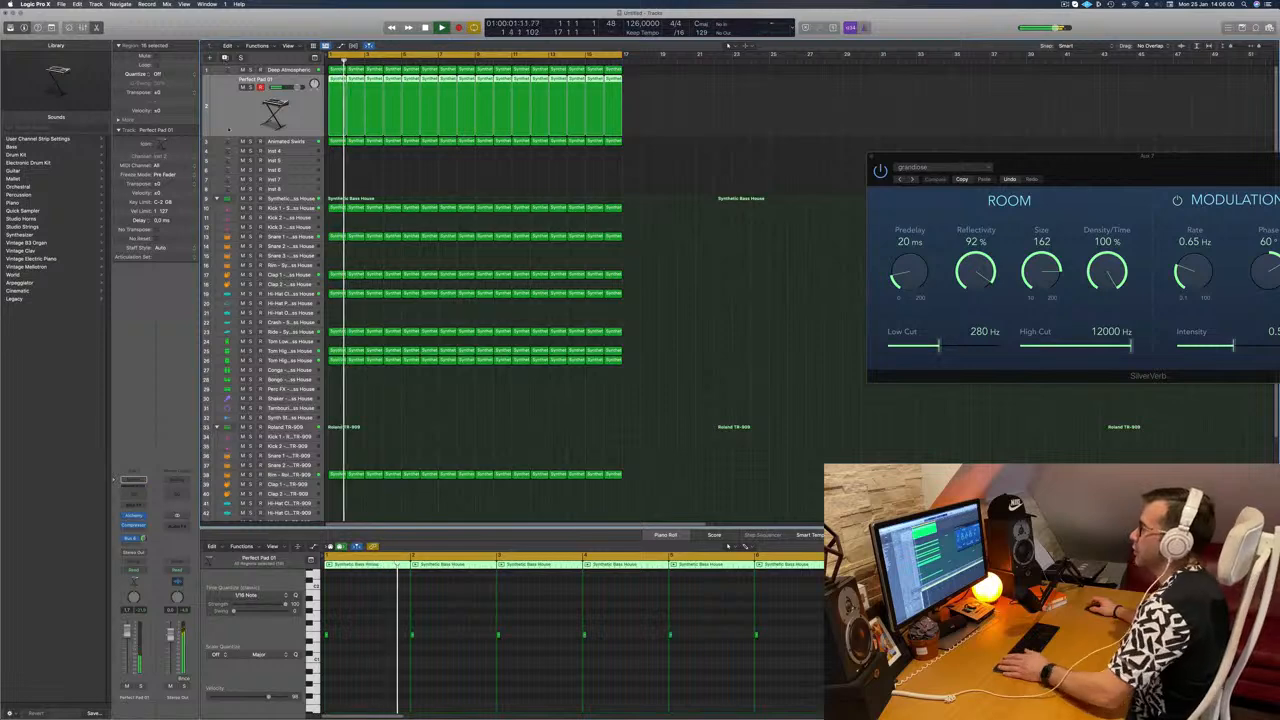
key(super+d)
key(space)
key(space)
- Copy the first pad region to bar 2 of the duplicate track and place two stacked notes halfway through that bar
click(332, 122)
key(space)
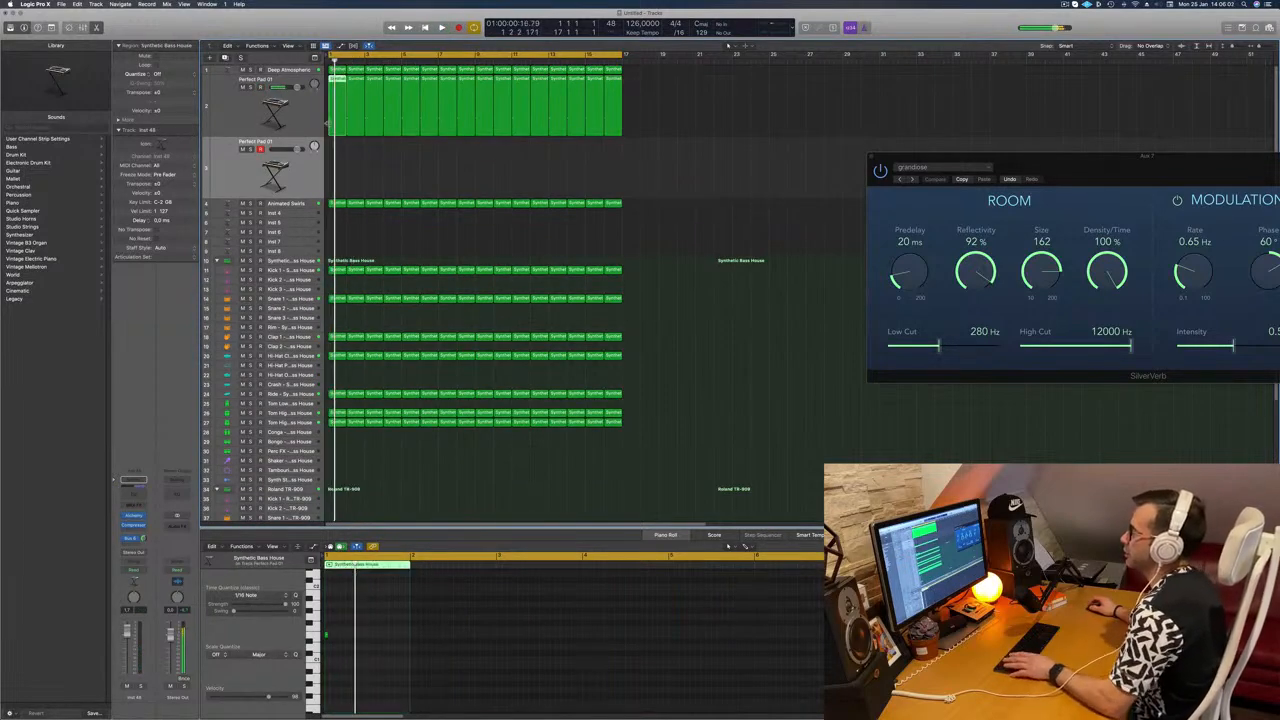
drag(338, 98, 364, 170)
drag(481, 615, 455, 592)
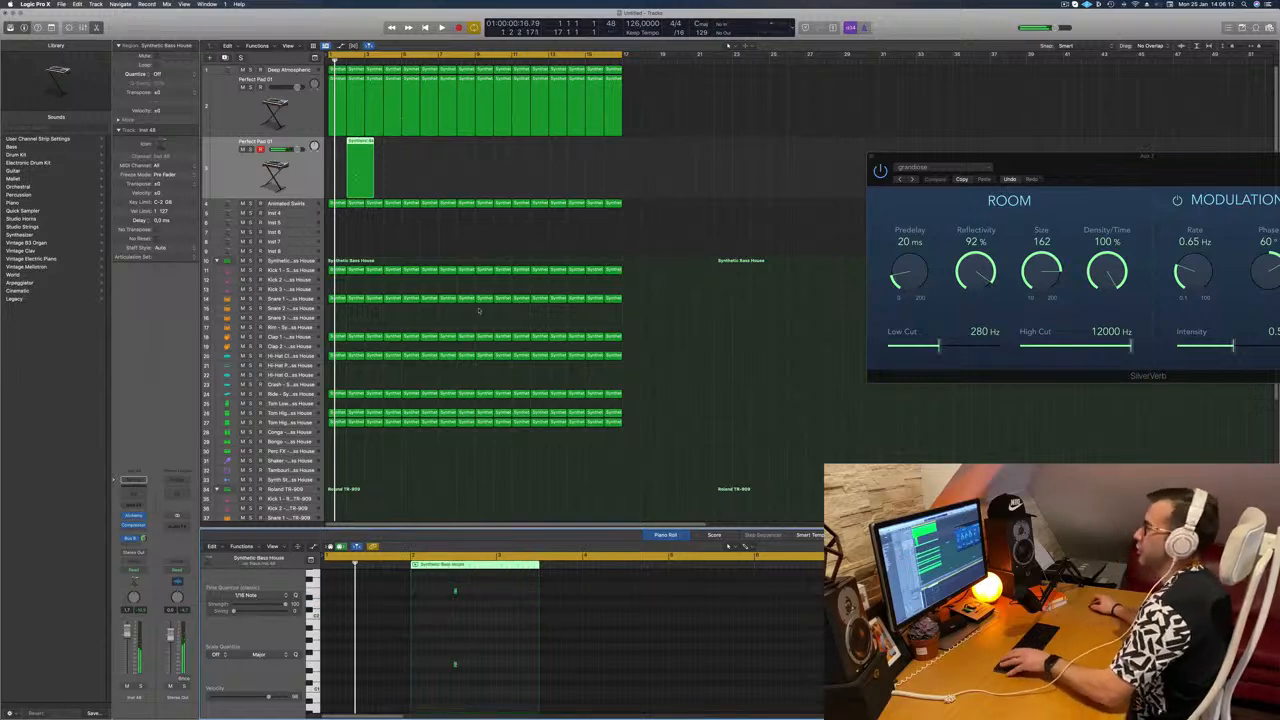
key(space)
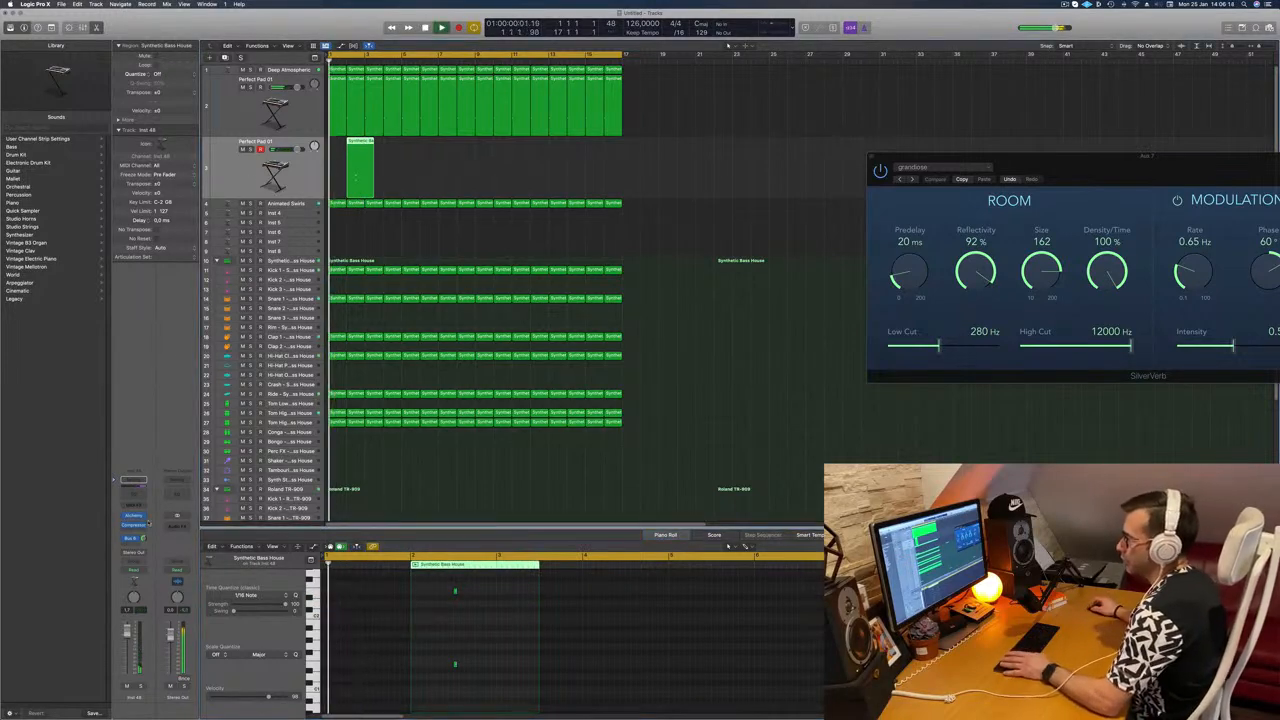
- Open Alchemy on the duplicate pad track, load the Lazarus preset and play the loop
click(134, 517)
drag(694, 107, 834, 110)
key(space)
scroll(836, 178, up, 4)
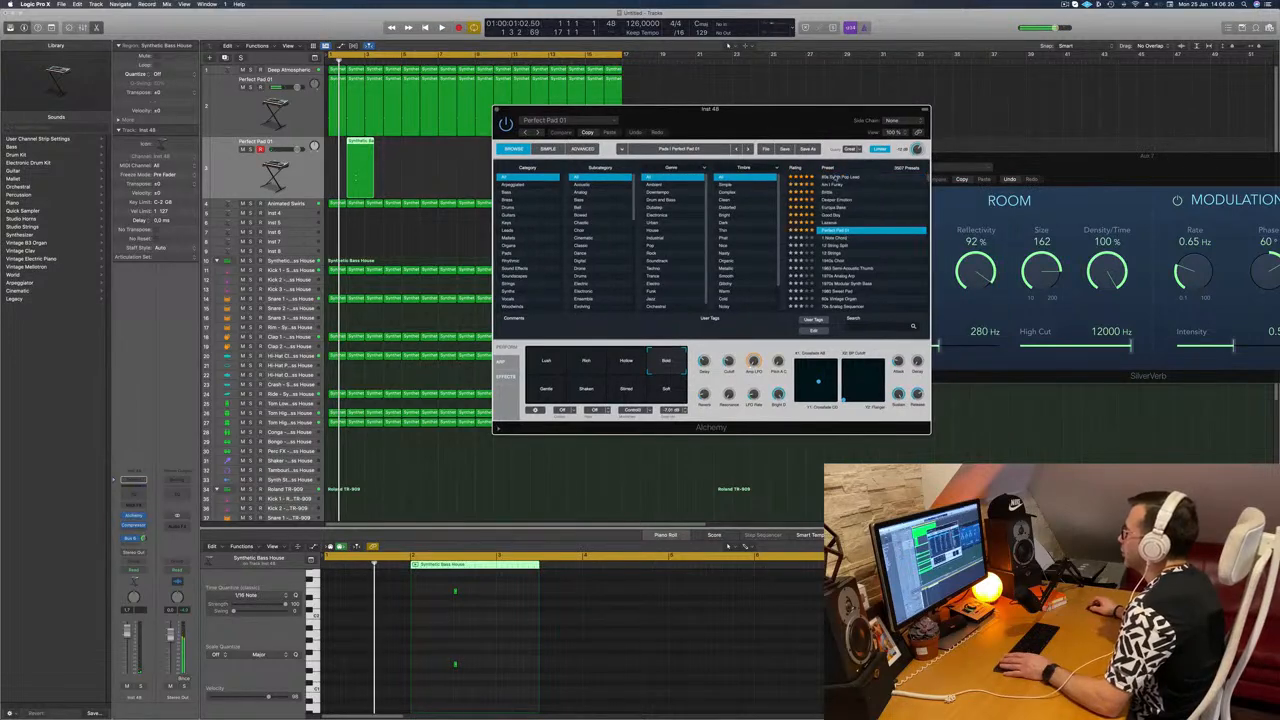
click(831, 222)
drag(792, 129, 849, 81)
key(space)
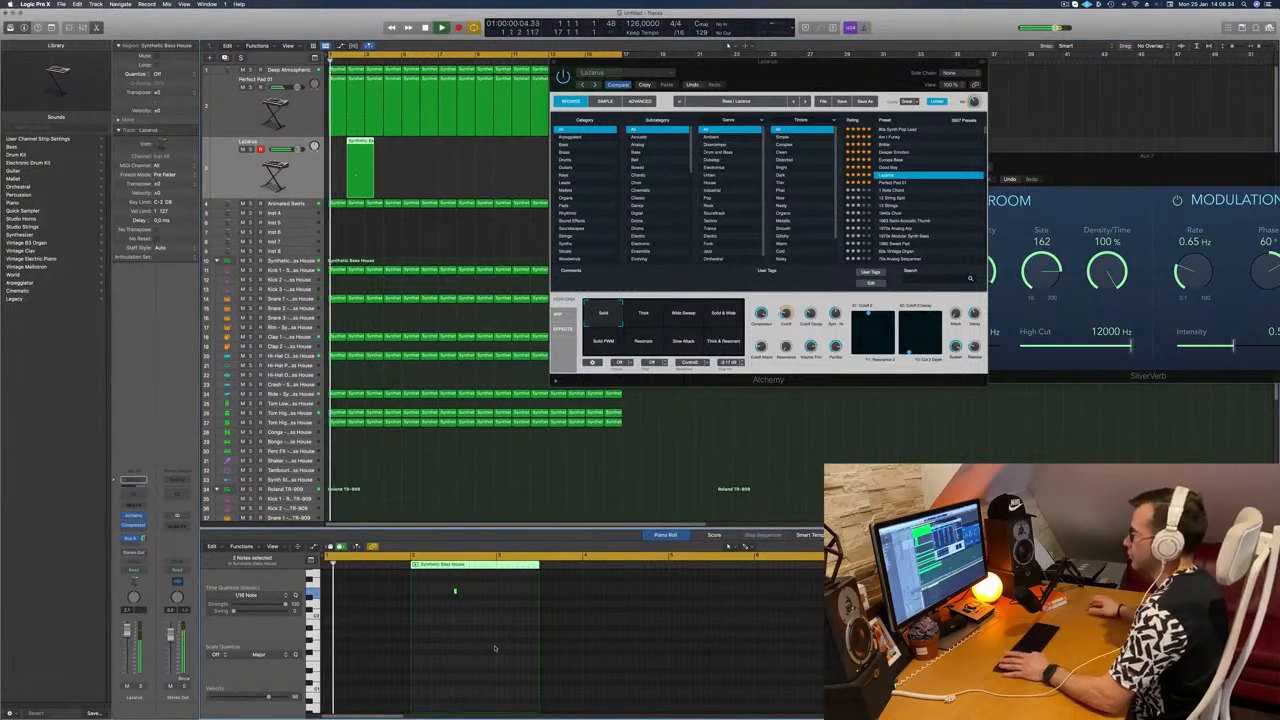
- Audition the Wide Sweep and Solid & Wide snapshots of the Lazarus preset
drag(826, 66, 807, 134)
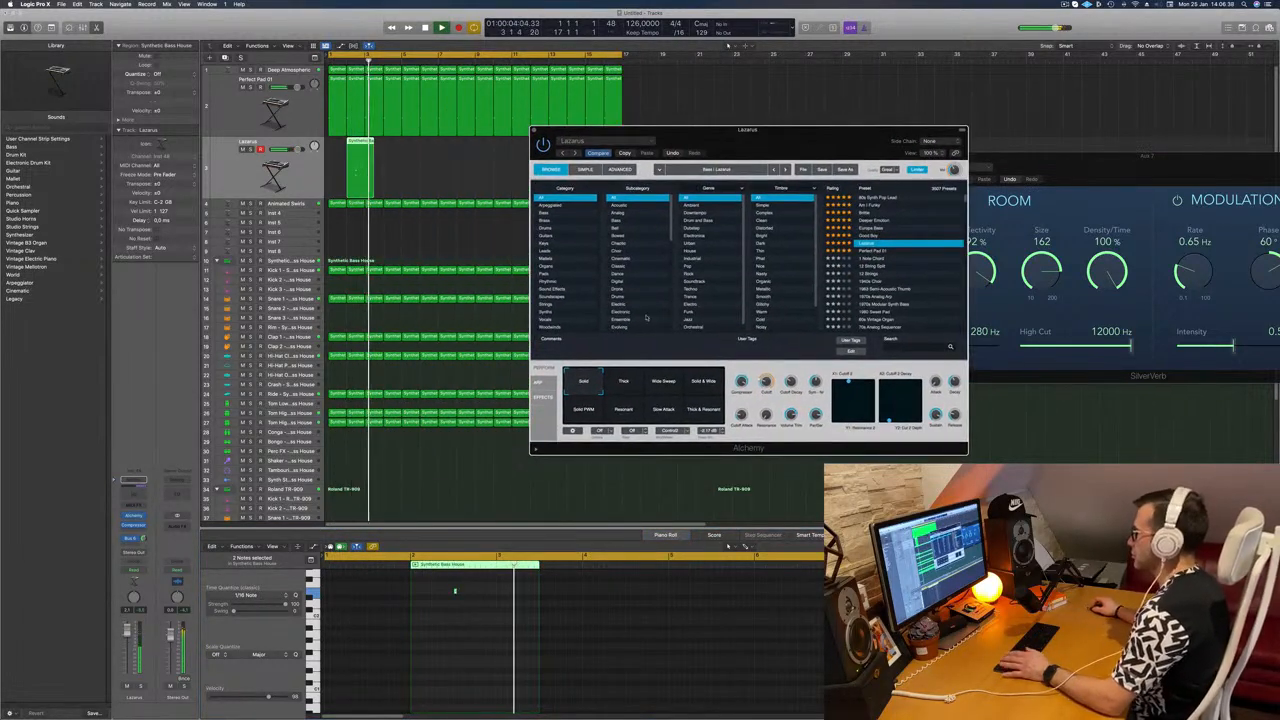
click(663, 384)
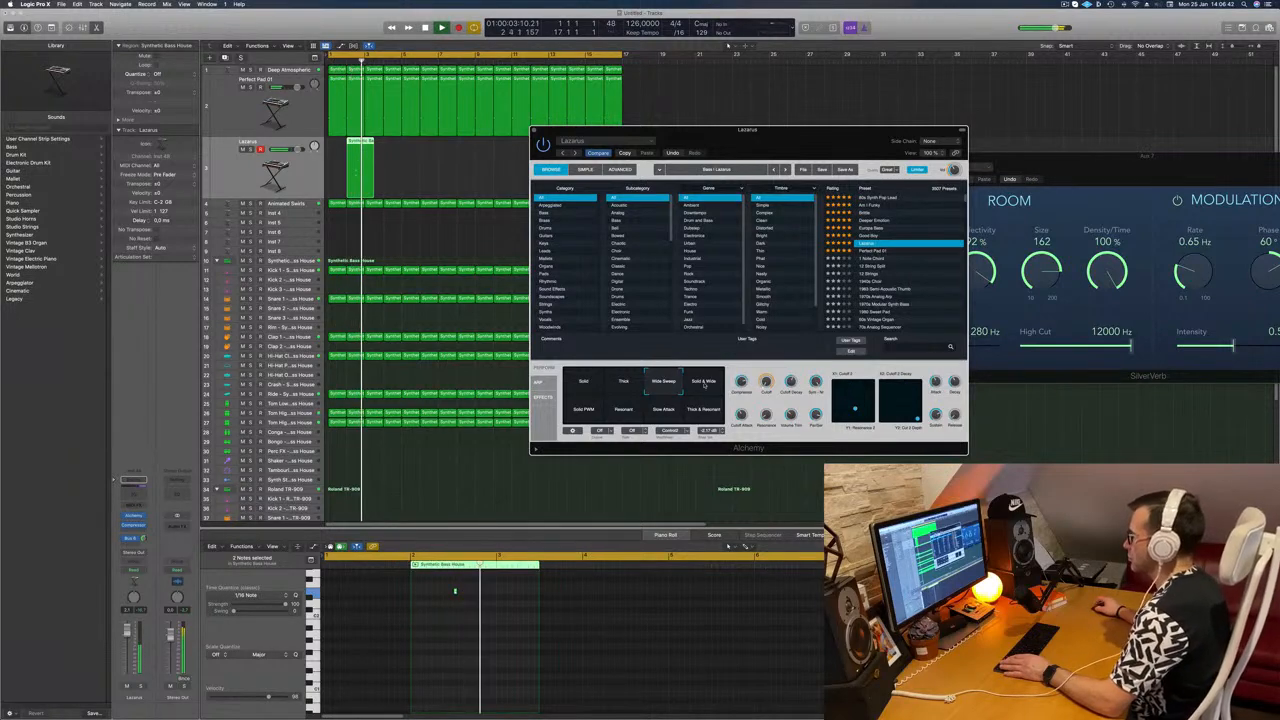
click(704, 384)
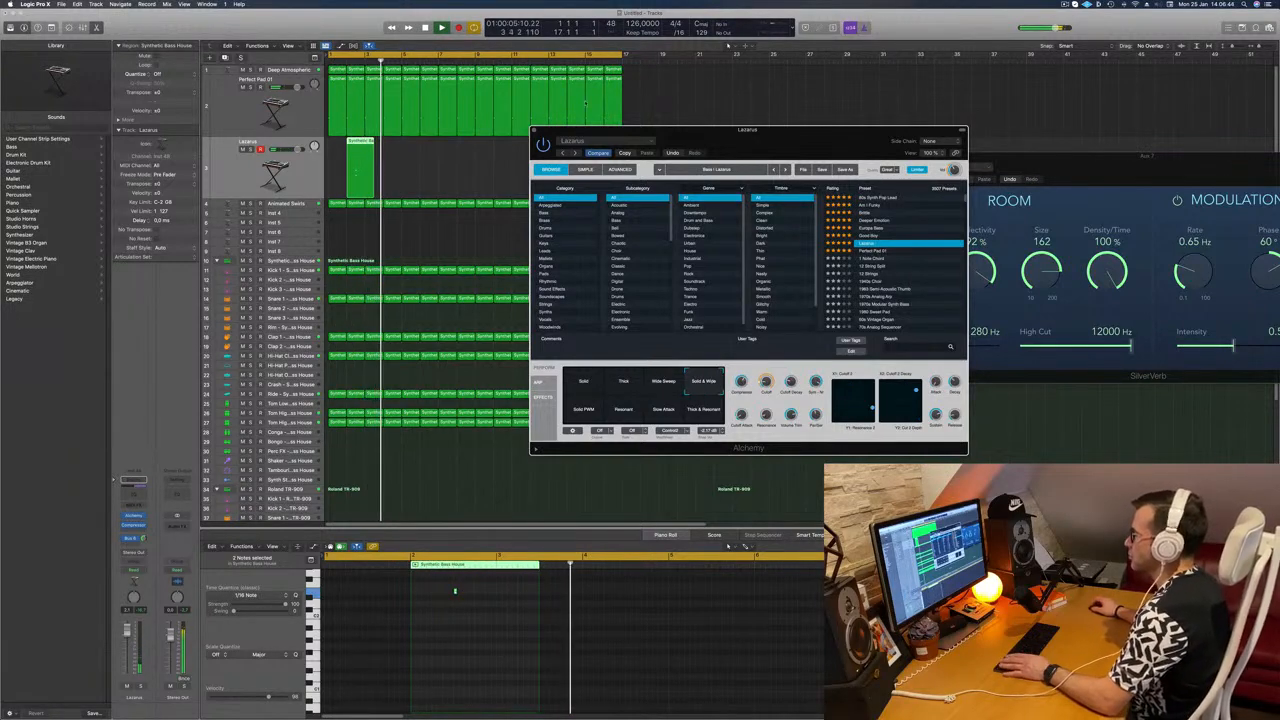
- Repeat the Lazarus track's region every two bars from bar 2 up to bar 16
drag(570, 130, 632, 135)
drag(358, 143, 437, 147)
shift+click(367, 152)
drag(359, 144, 506, 145)
drag(706, 135, 638, 165)
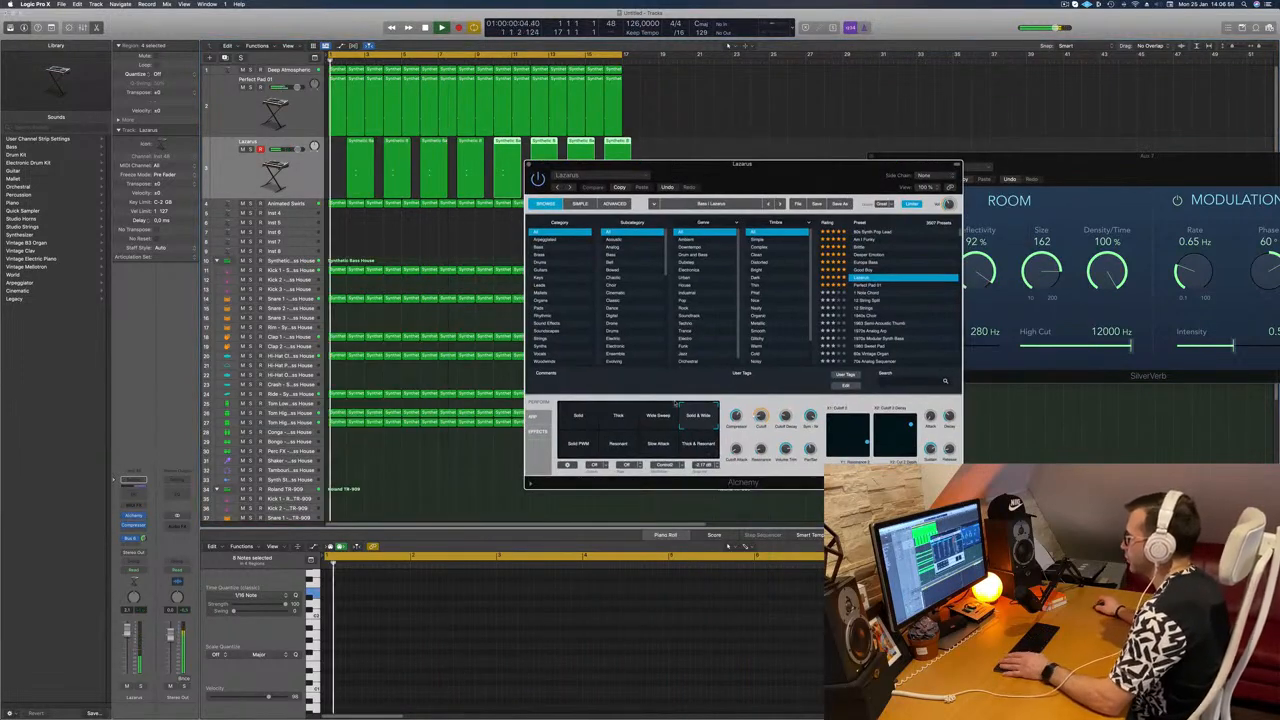
- Try Lazarus's Solid PWM snapshot and the 80s Synth Pop Lead and Am I Funky presets, and load Brittle
click(580, 443)
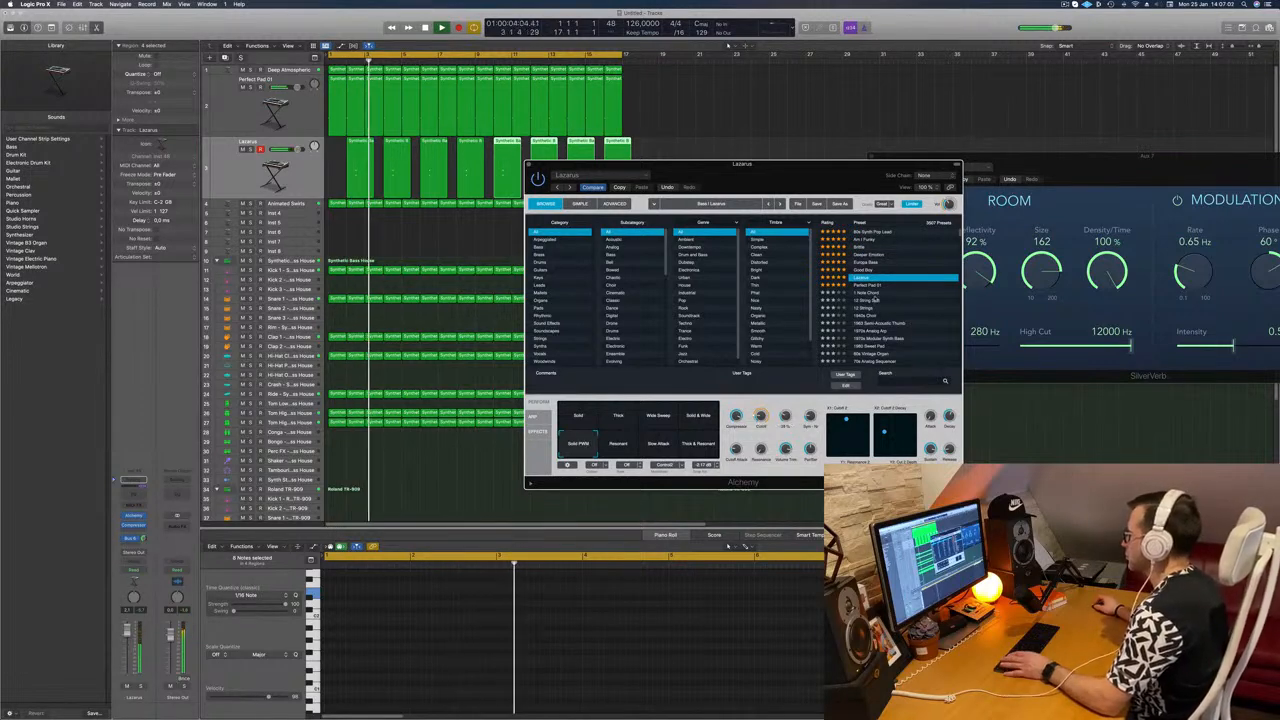
click(870, 232)
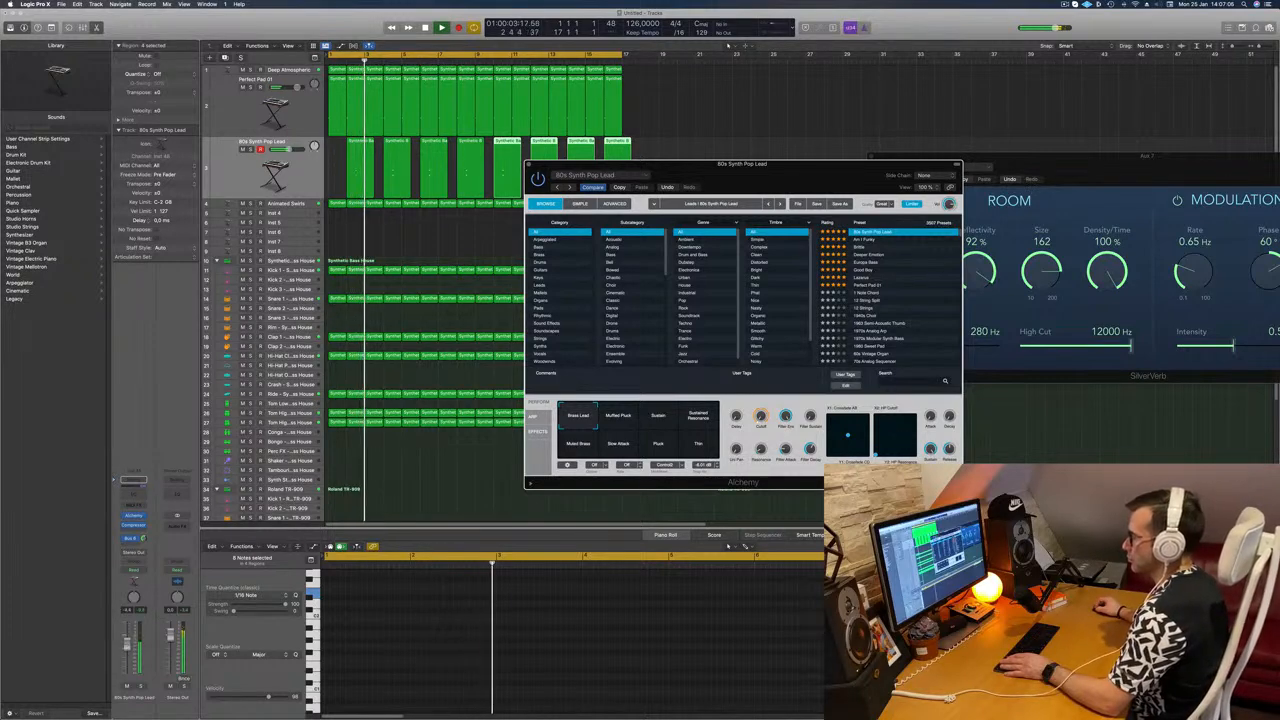
click(862, 240)
click(860, 247)
drag(828, 176, 851, 154)
- Audition the Brittle snapshots while the loop plays, settle on Deep Growl and close the Alchemy window
click(638, 398)
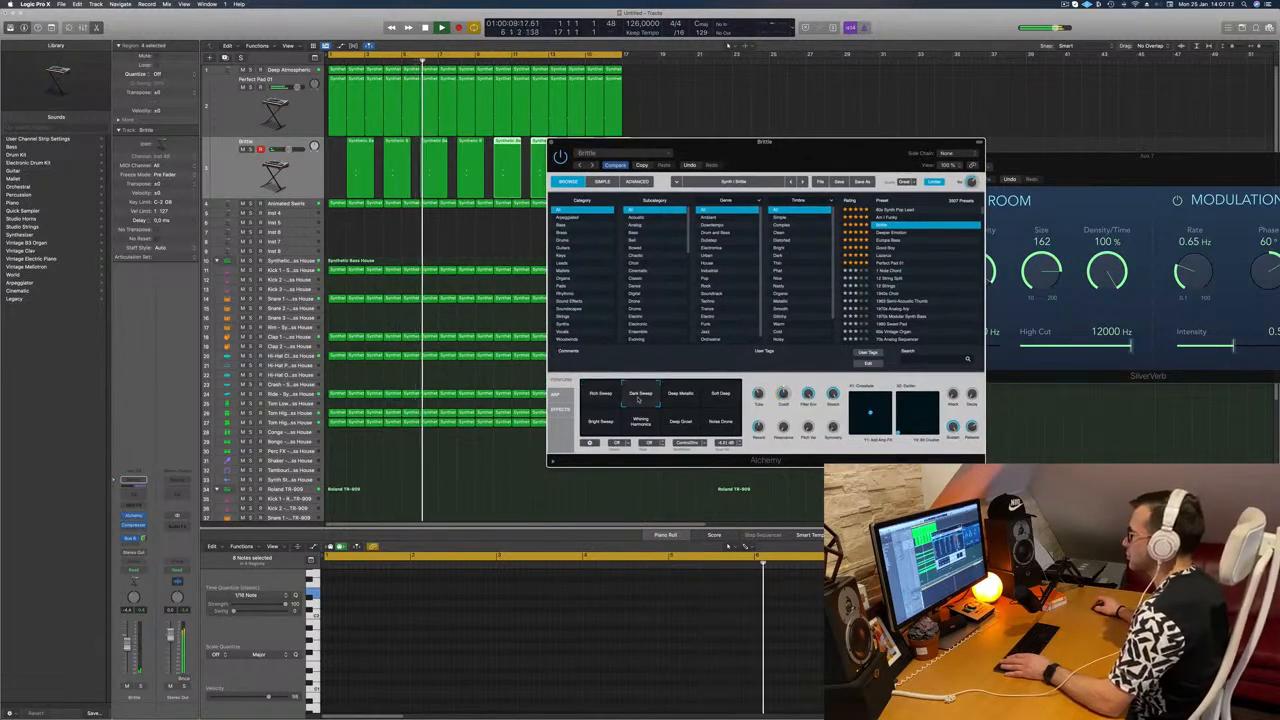
click(680, 395)
drag(803, 164, 872, 120)
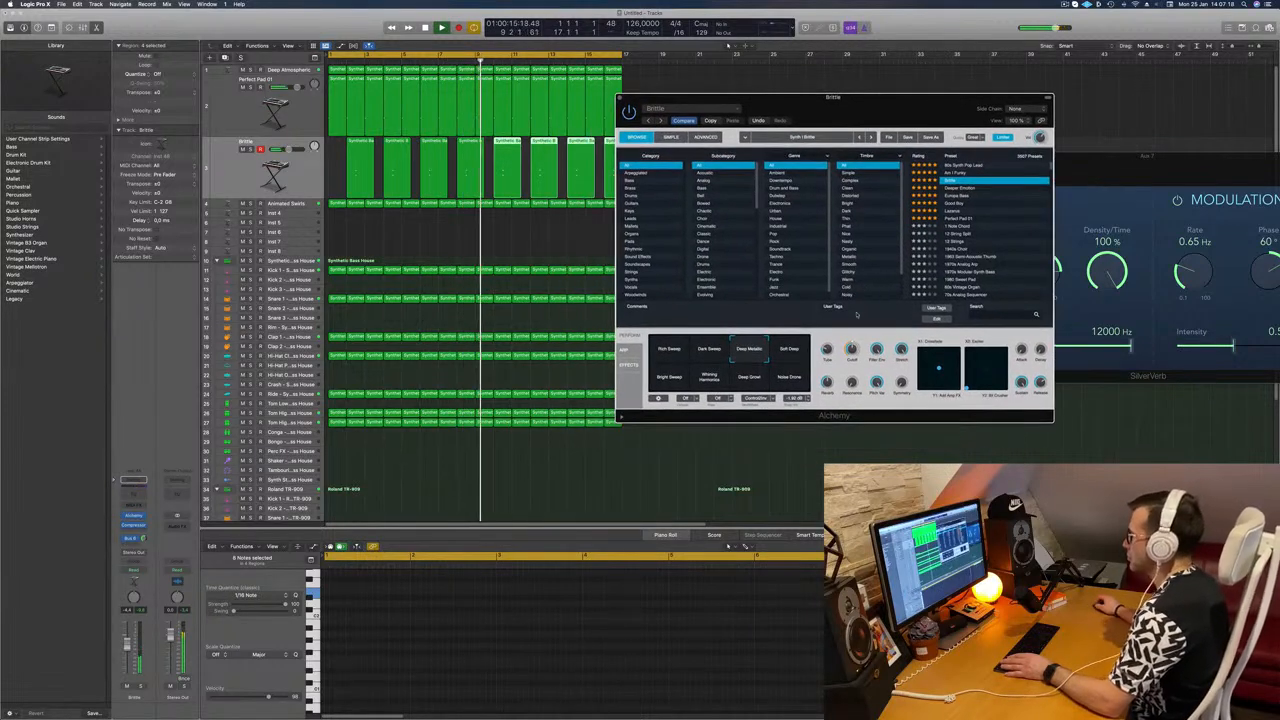
click(787, 350)
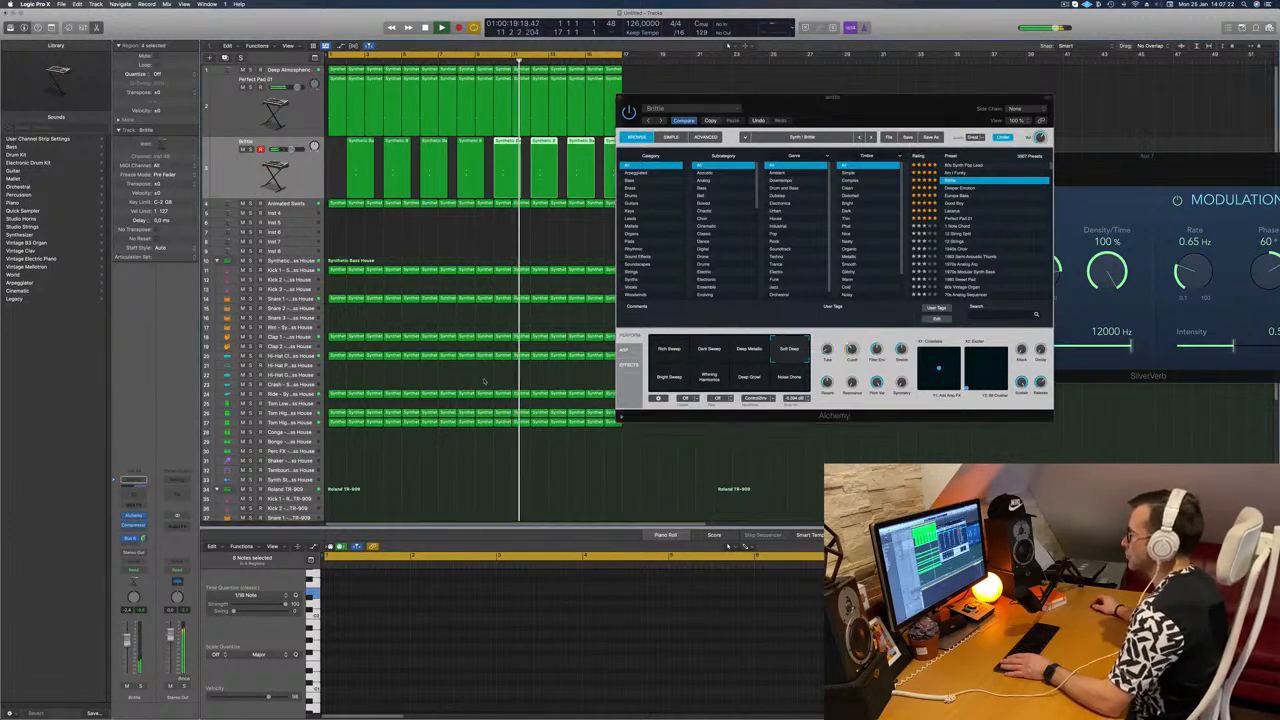
click(675, 382)
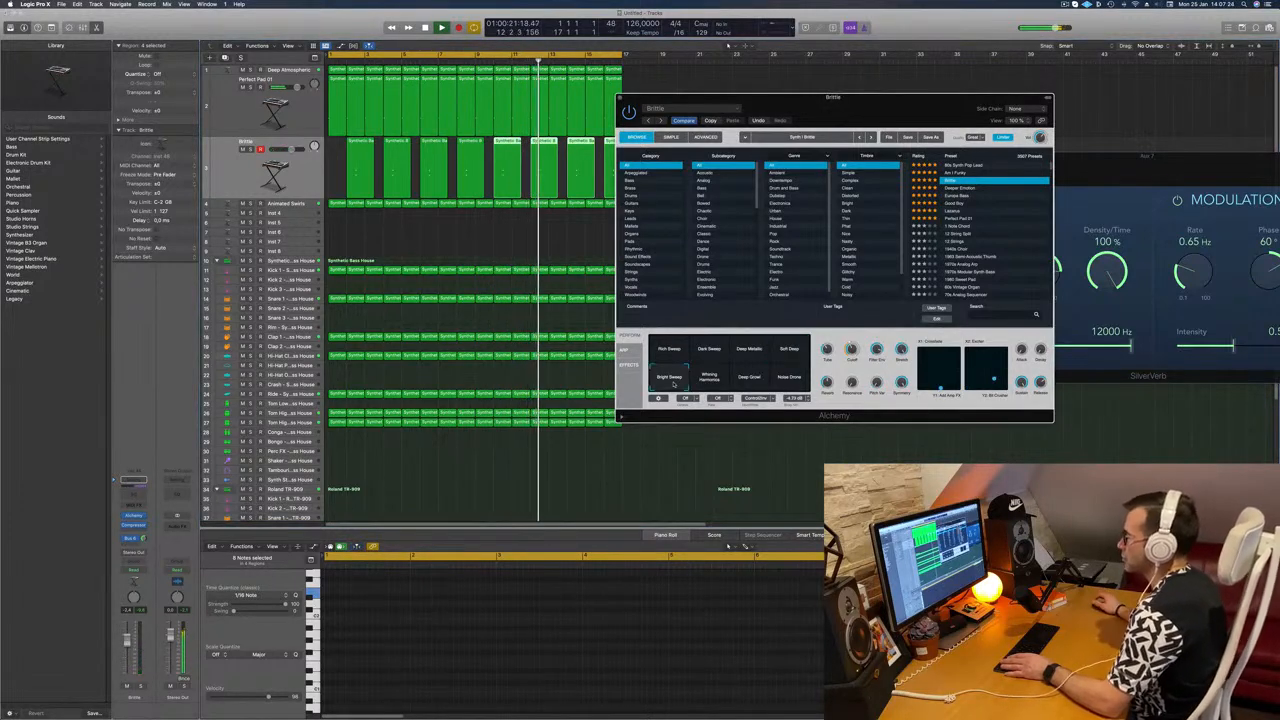
click(709, 375)
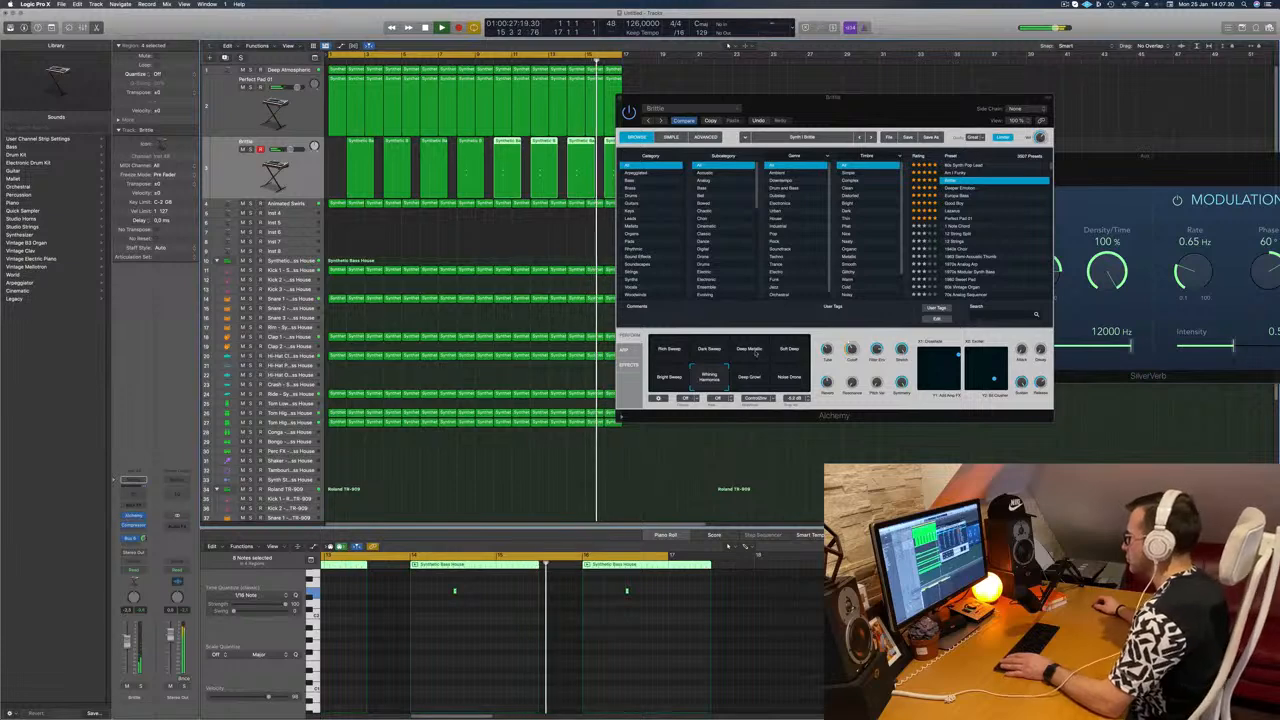
click(749, 377)
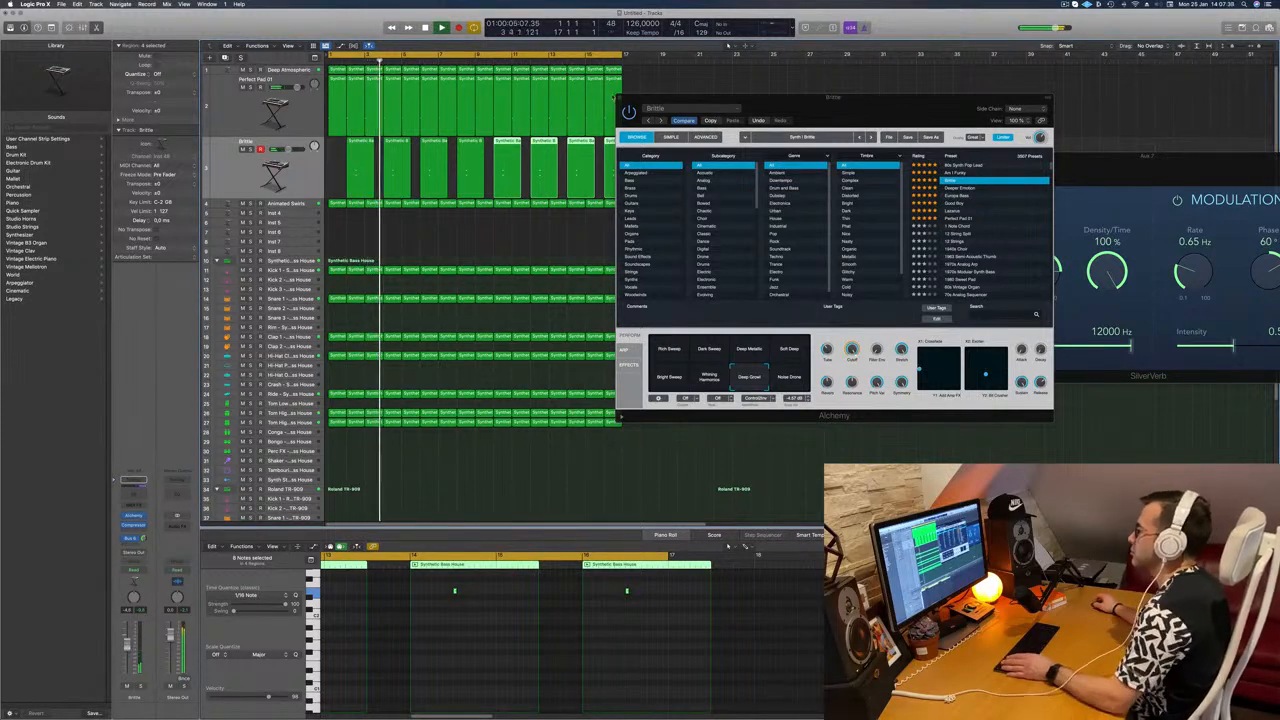
click(620, 99)
- Copy the first Kick 1 region of the Synthetic Bass House kit onto the Roland TR-909's closed hi-hat track at bar 1
key(super+Left)
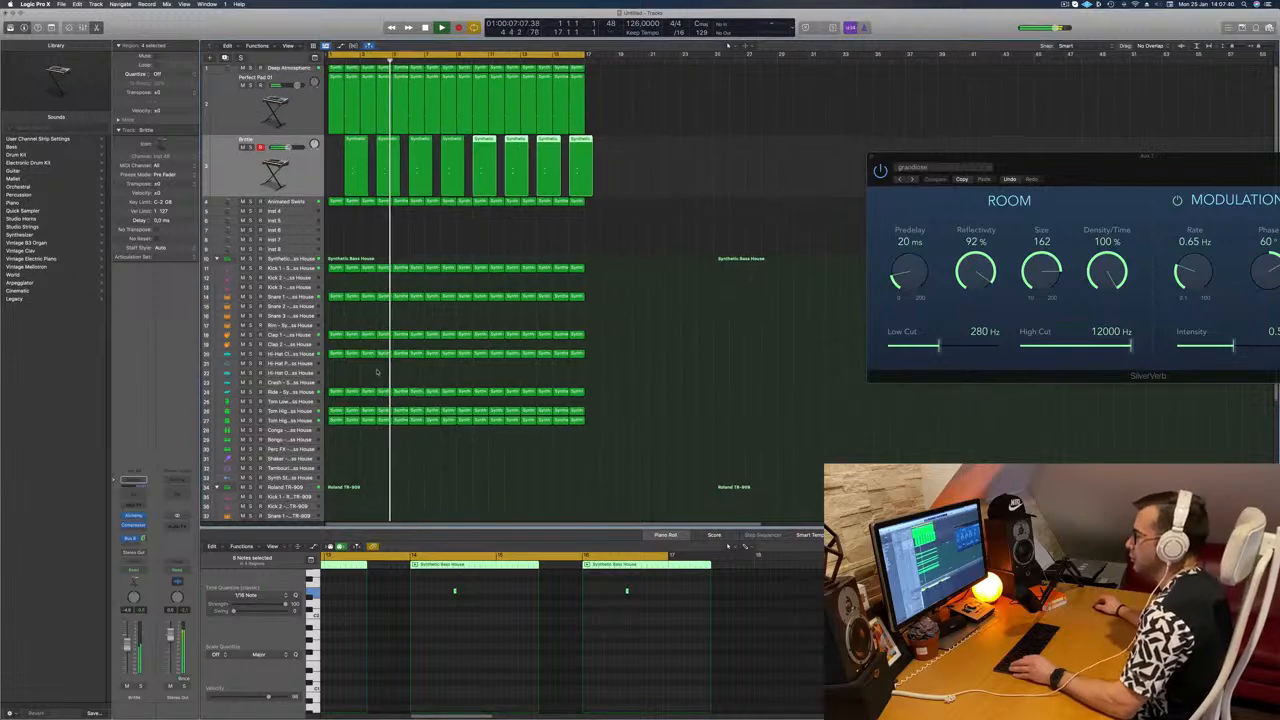
scroll(374, 374, down, 3)
scroll(354, 347, down, 5)
key(space)
key(Return)
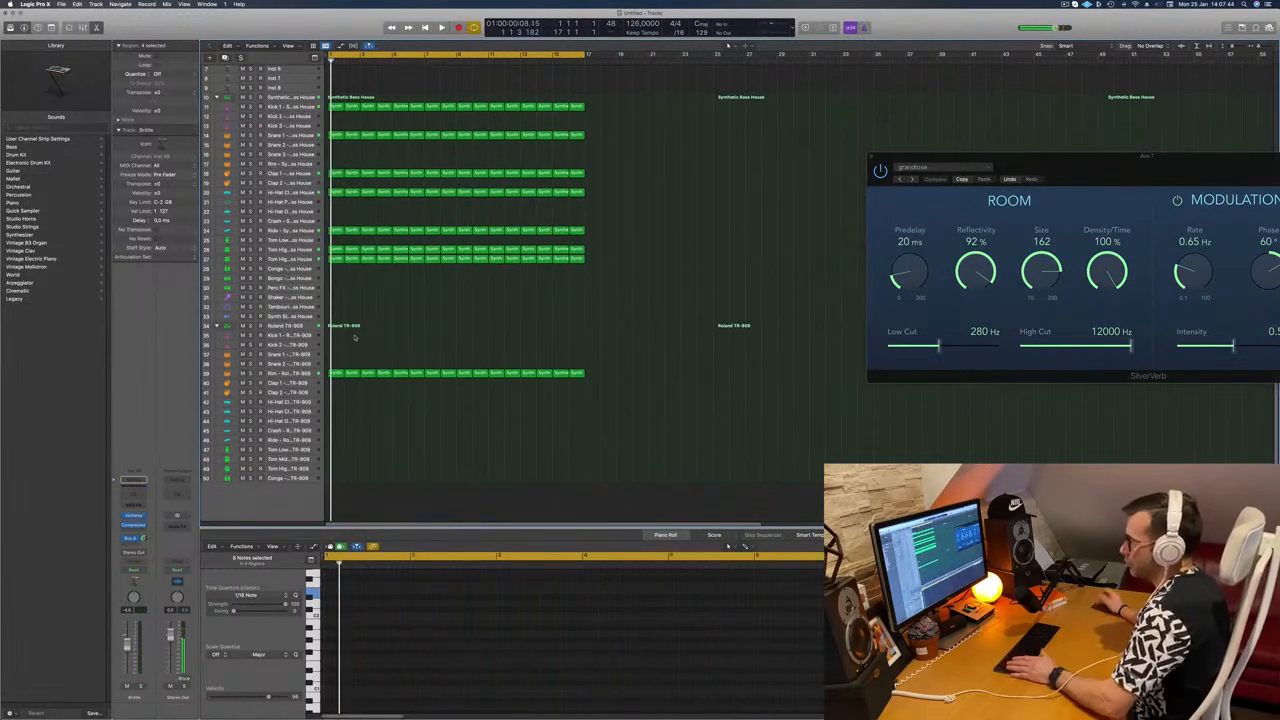
click(337, 373)
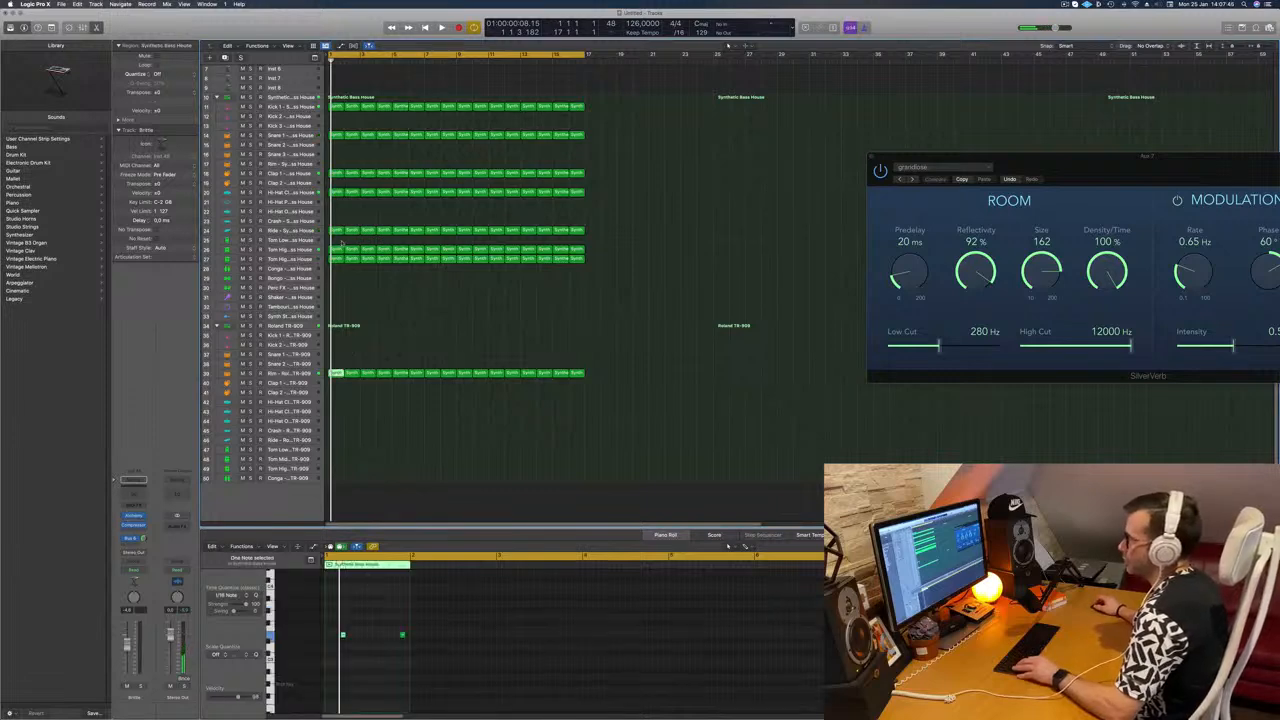
drag(337, 107, 337, 402)
- Fill the TR-909 closed hi-hat region with sixteenth notes and repeat it through bar 16
drag(397, 627, 303, 646)
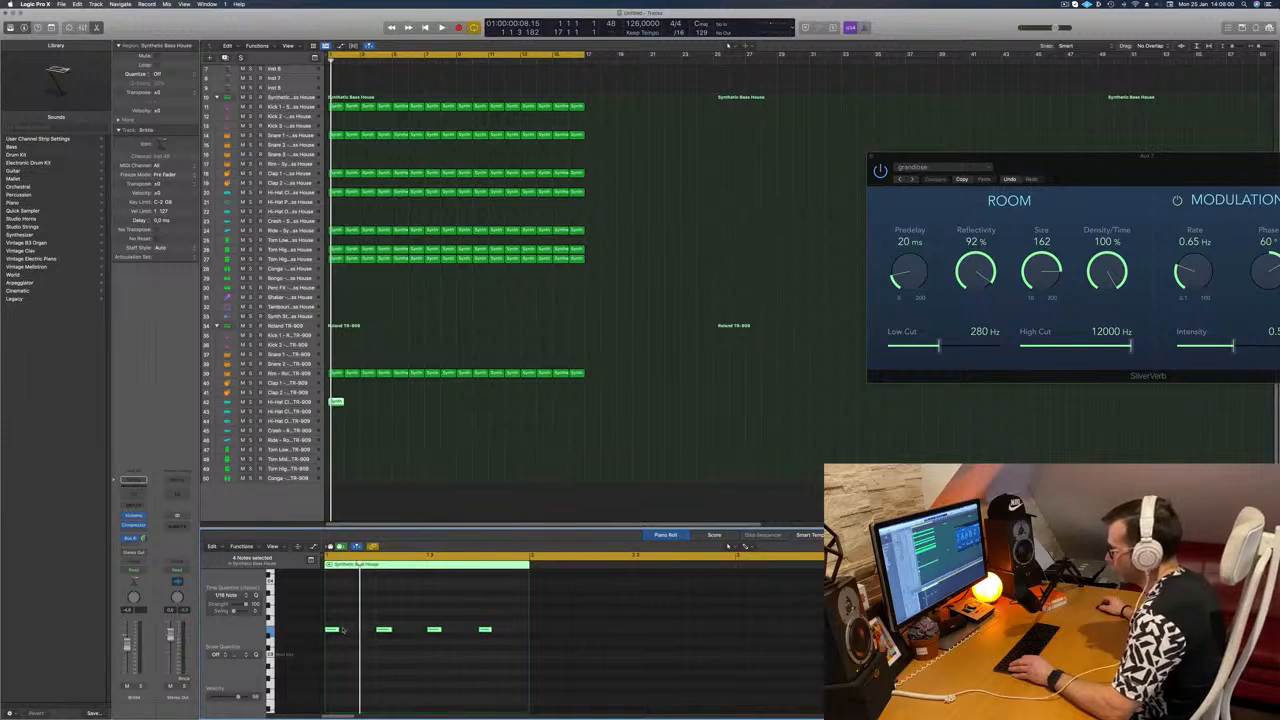
mouse_move(331, 632)
mouse_down()
mouse_move(367, 640)
mouse_move(352, 636)
mouse_up()
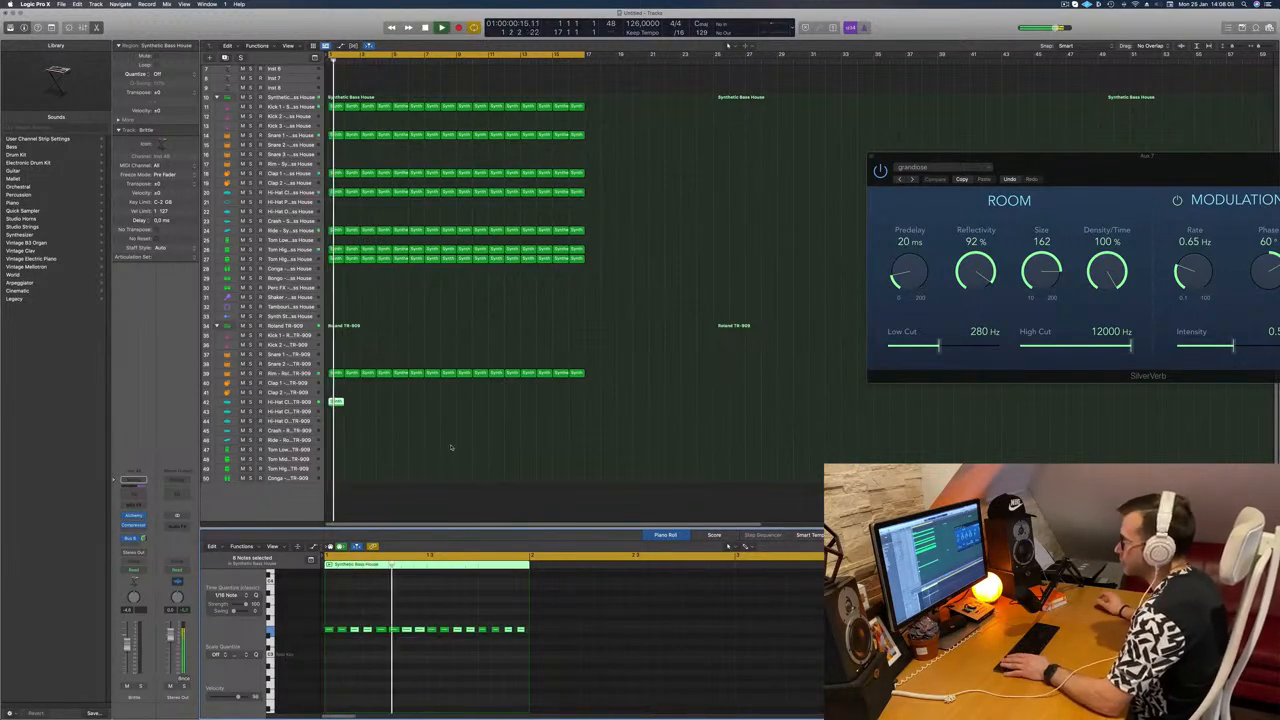
drag(336, 402, 462, 410)
key(space)
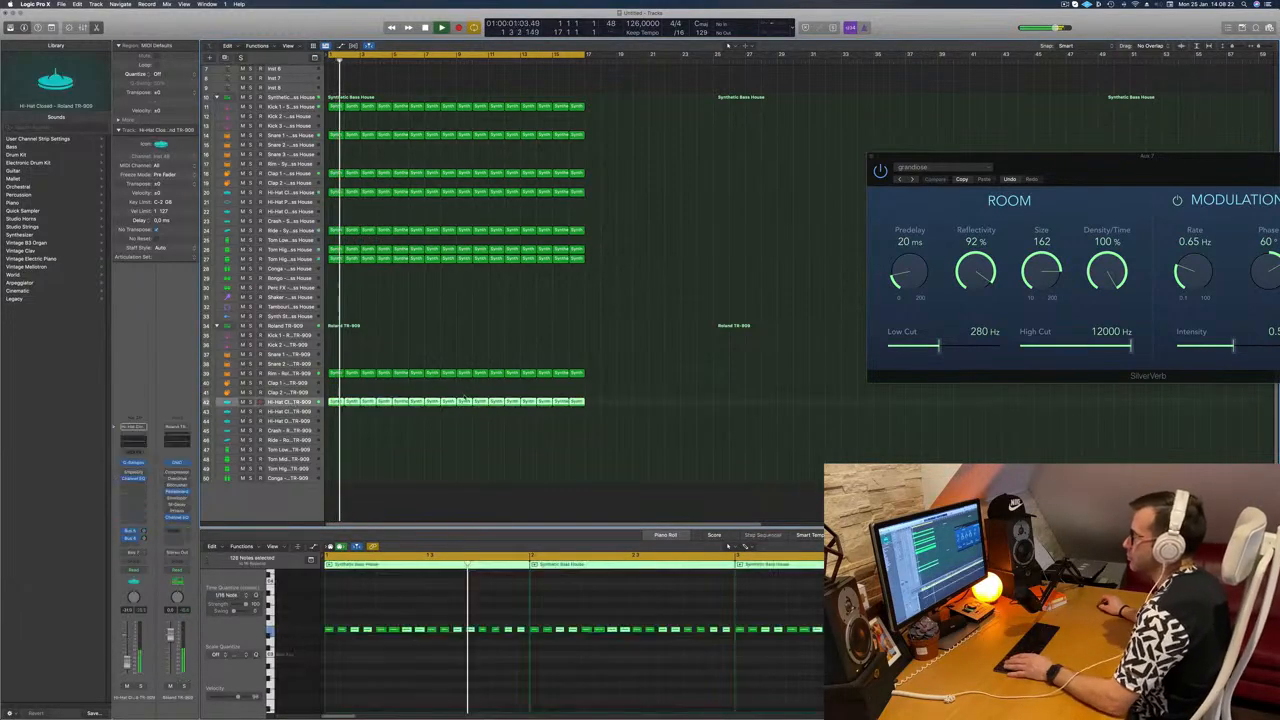
- Open Alchemy on the empty Inst 4 track and filter its presets to the Pads category and Fast Attack subcategory
scroll(491, 153, up, 5)
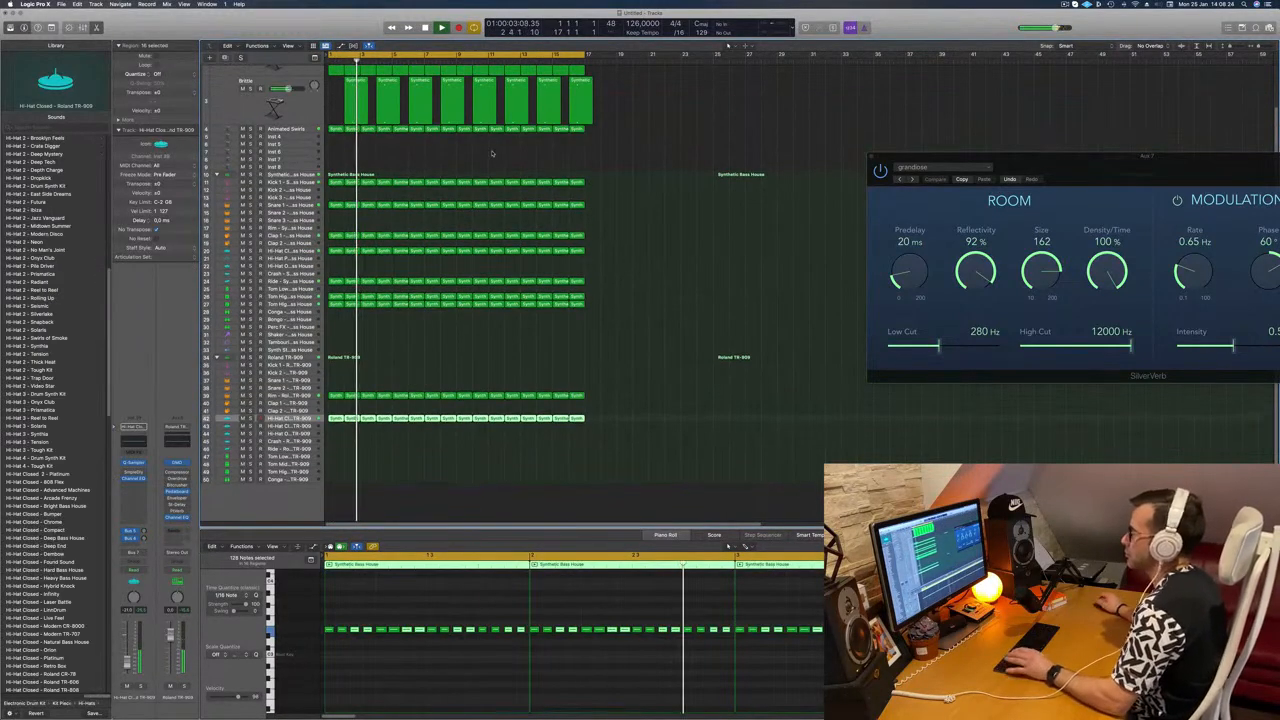
click(366, 157)
click(290, 138)
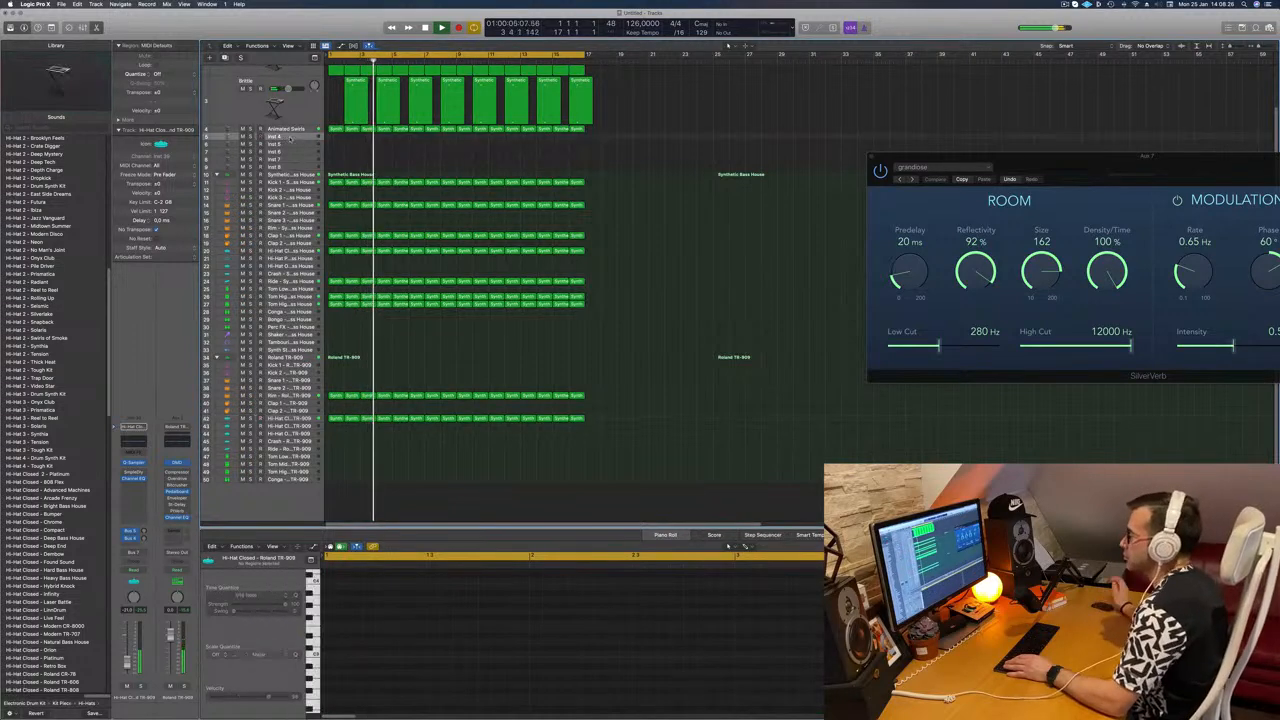
scroll(330, 159, up, 4)
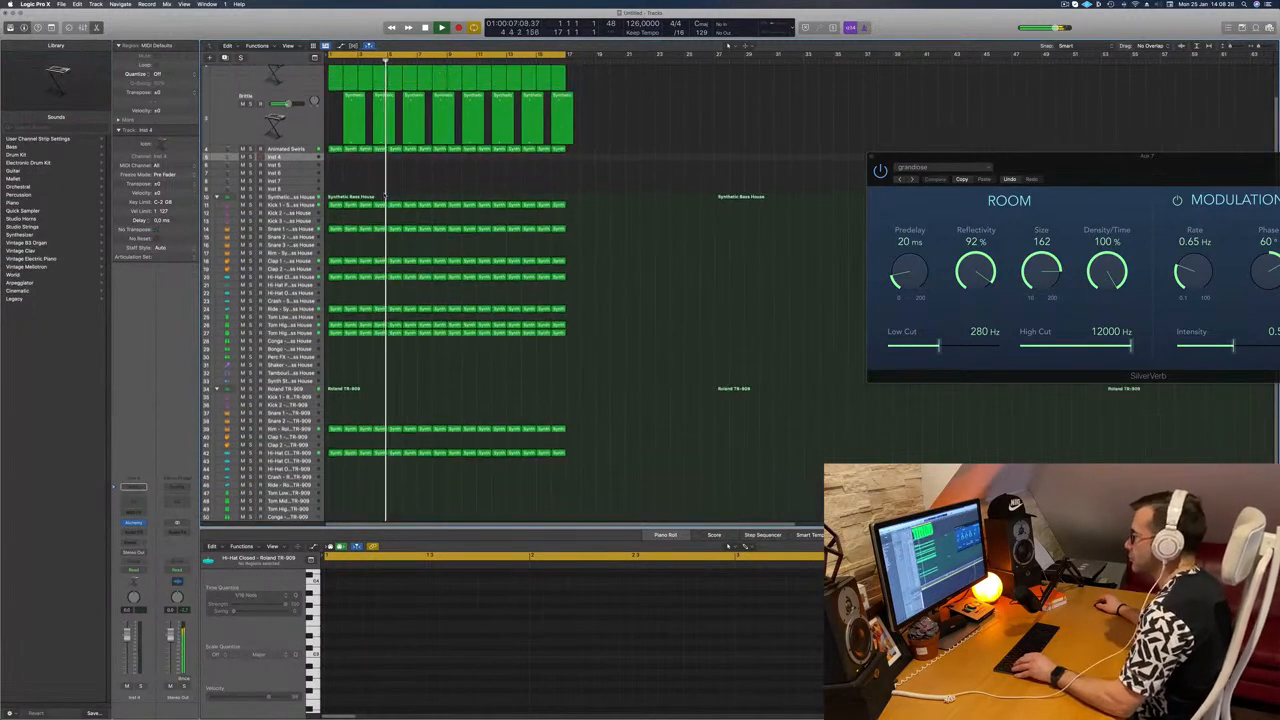
click(236, 157)
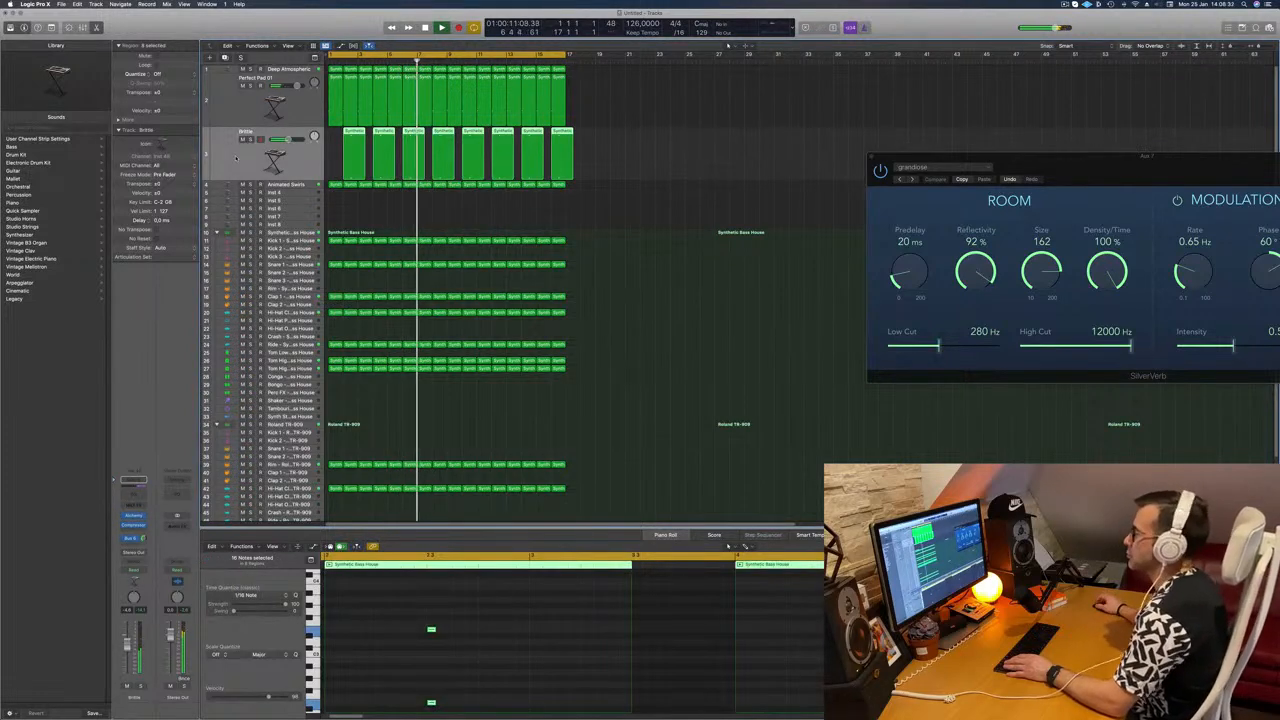
click(298, 193)
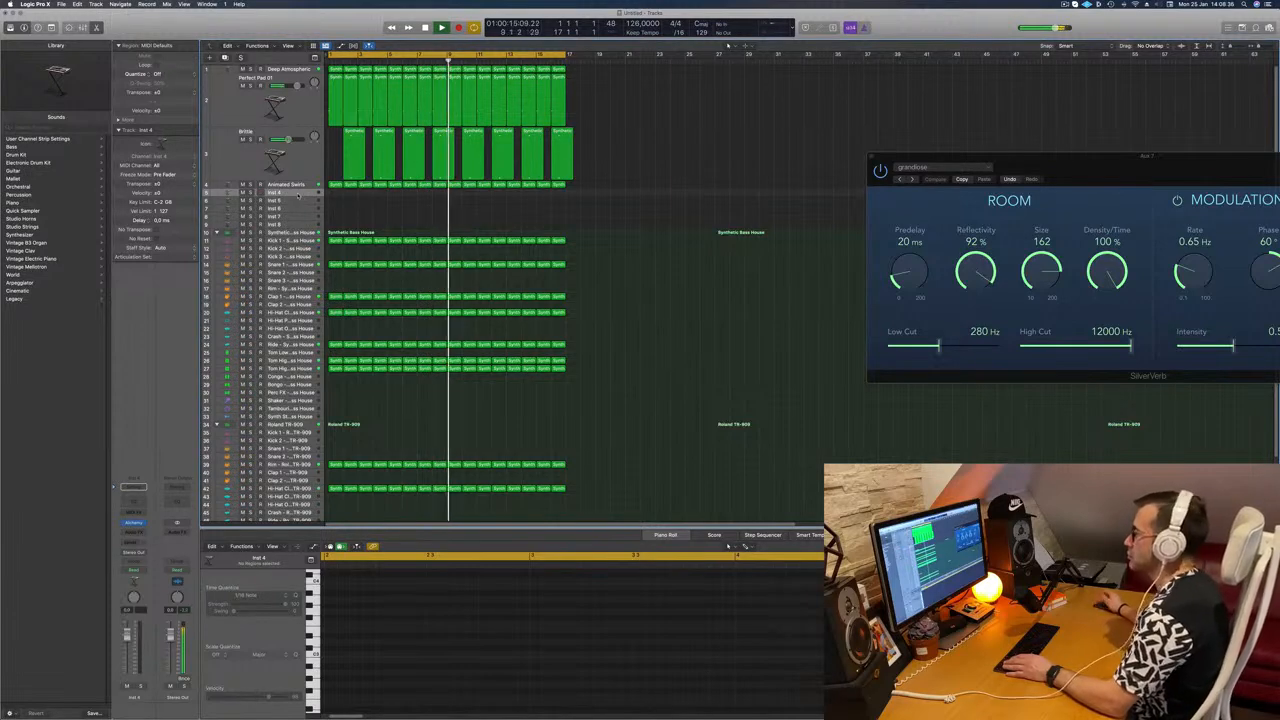
click(1066, 5)
click(742, 121)
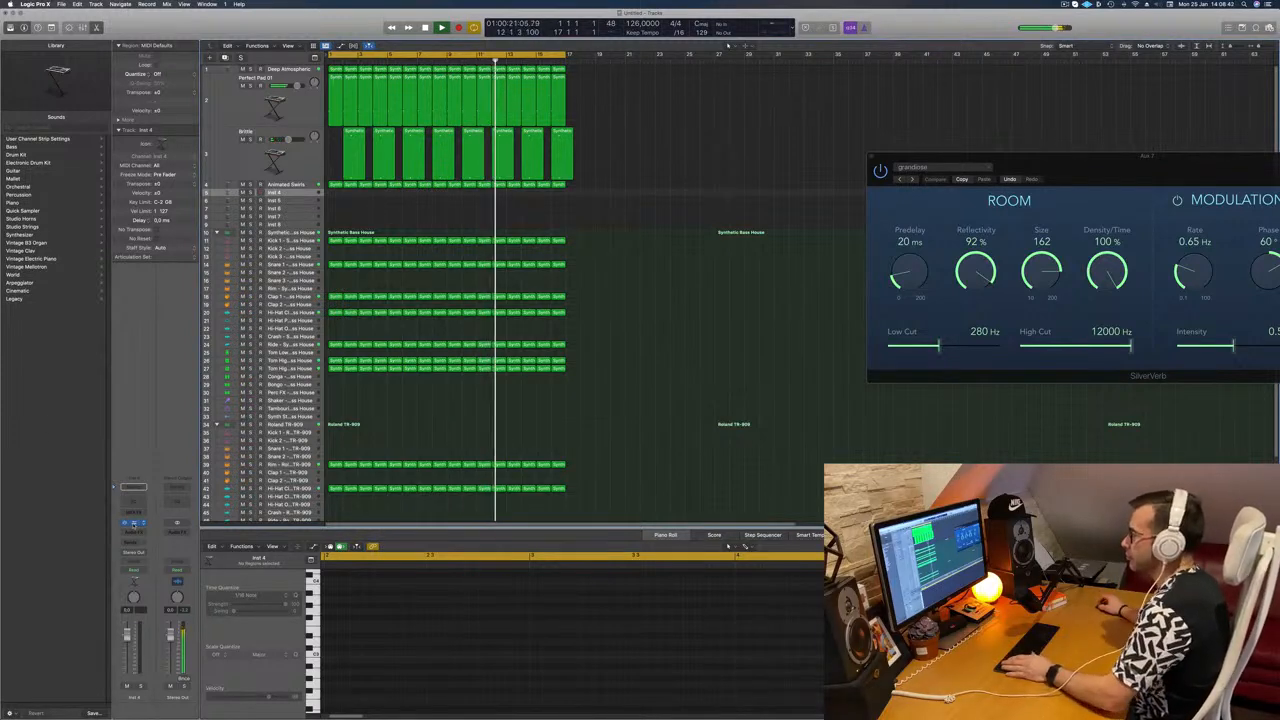
click(133, 522)
drag(655, 115, 704, 132)
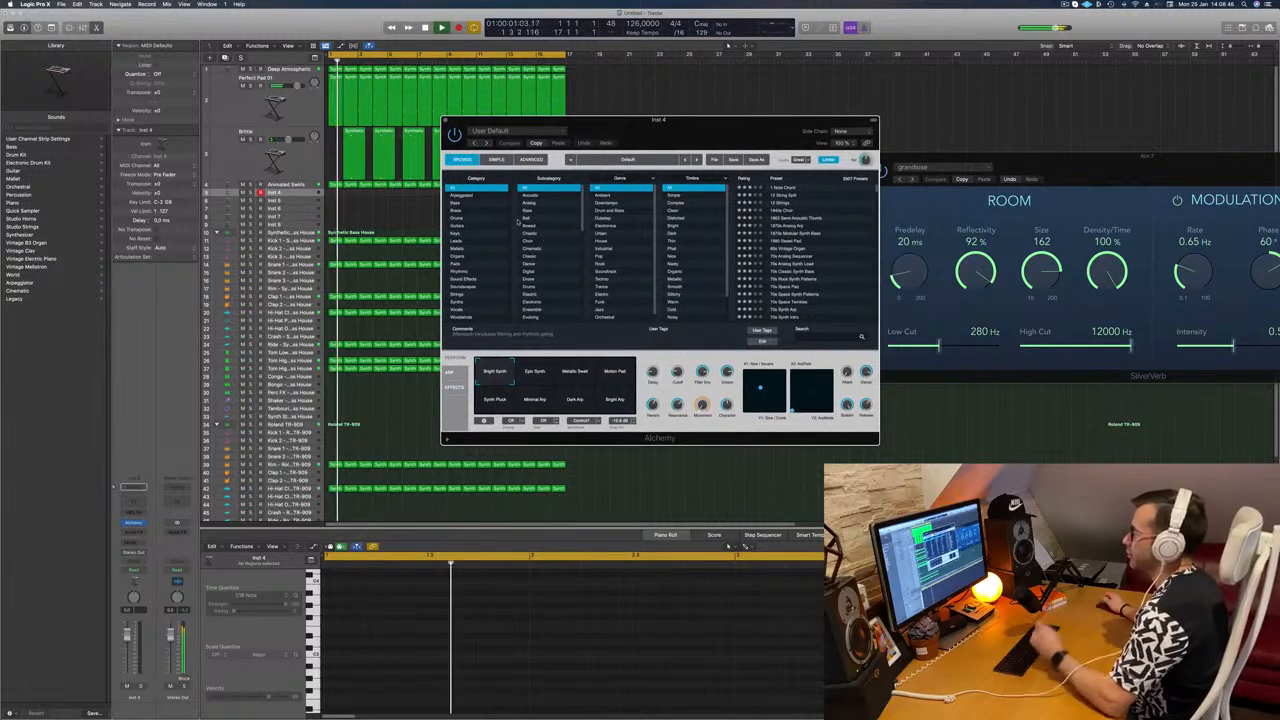
click(456, 264)
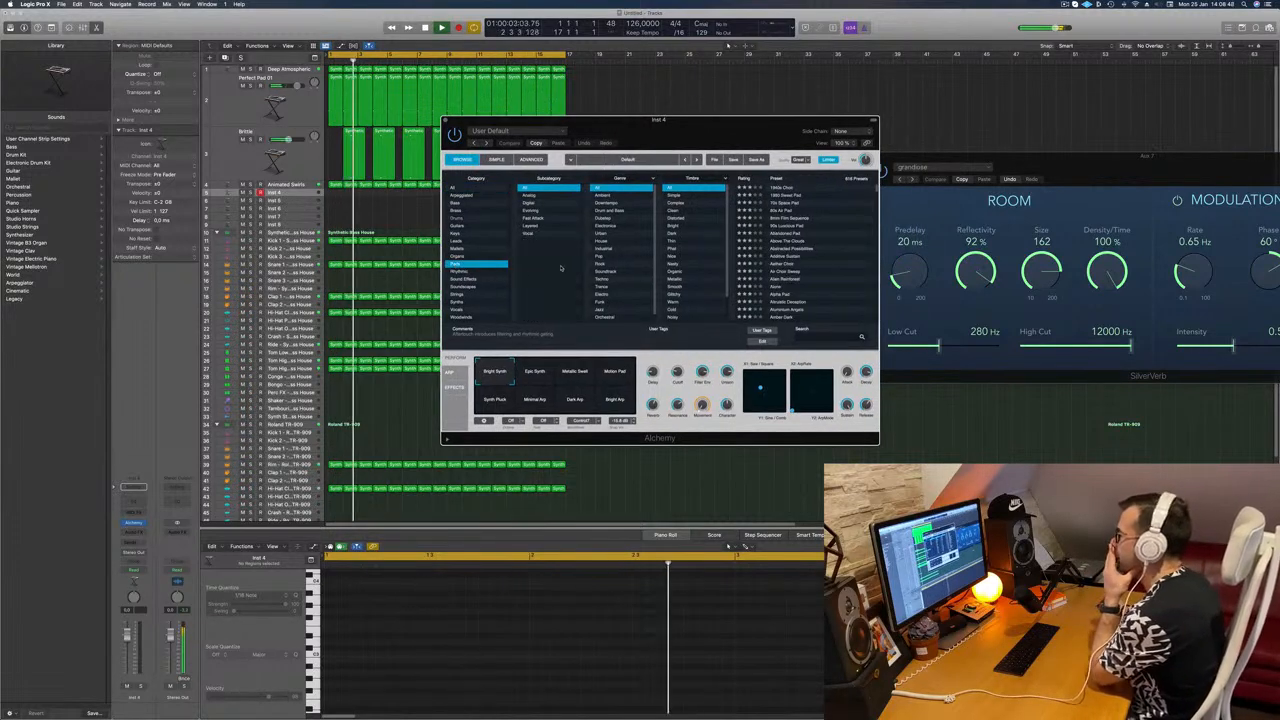
click(540, 218)
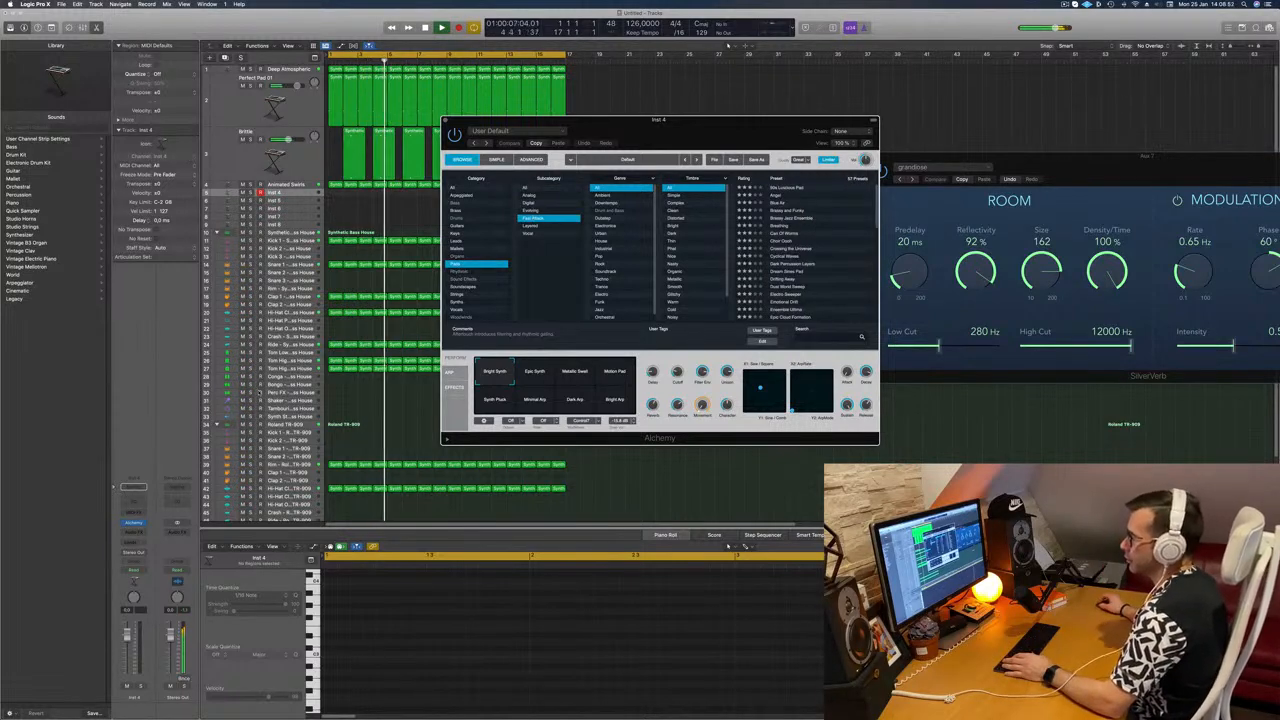
- Add a send from the Inst 4 track to the reverb bus feeding Aux 7
click(128, 542)
mouse_move(150, 553)
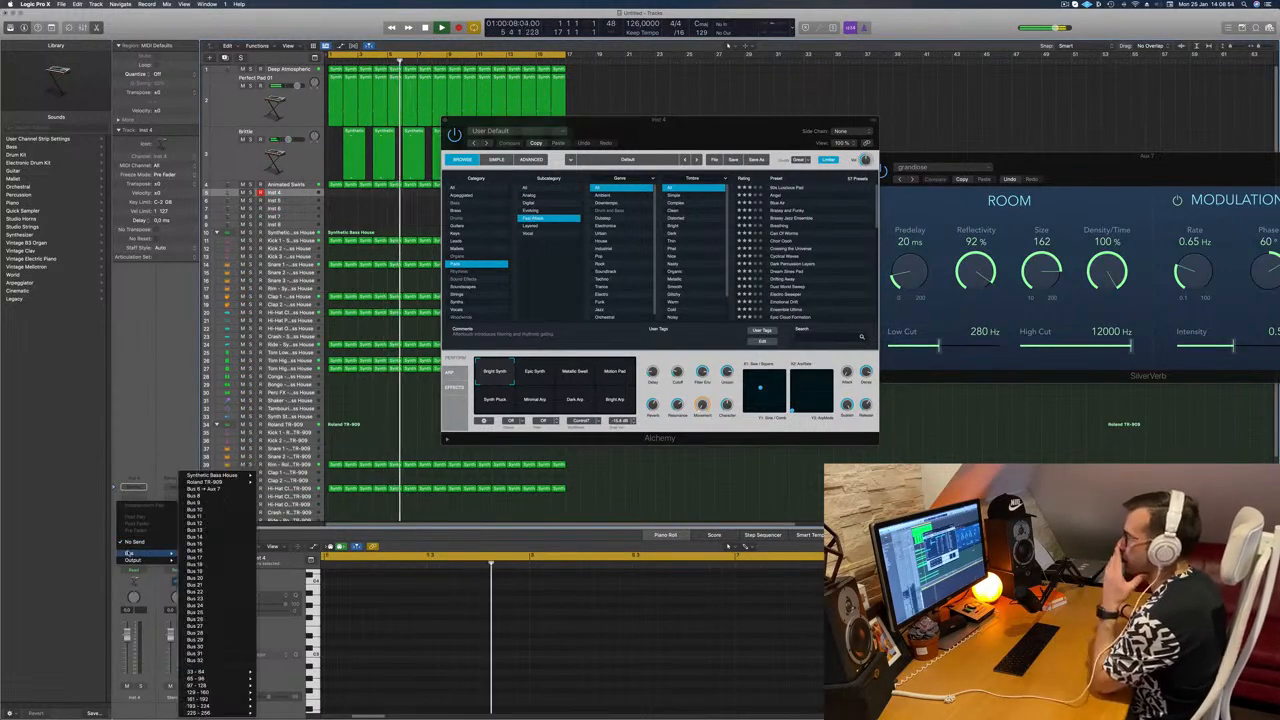
click(200, 489)
drag(700, 130, 747, 151)
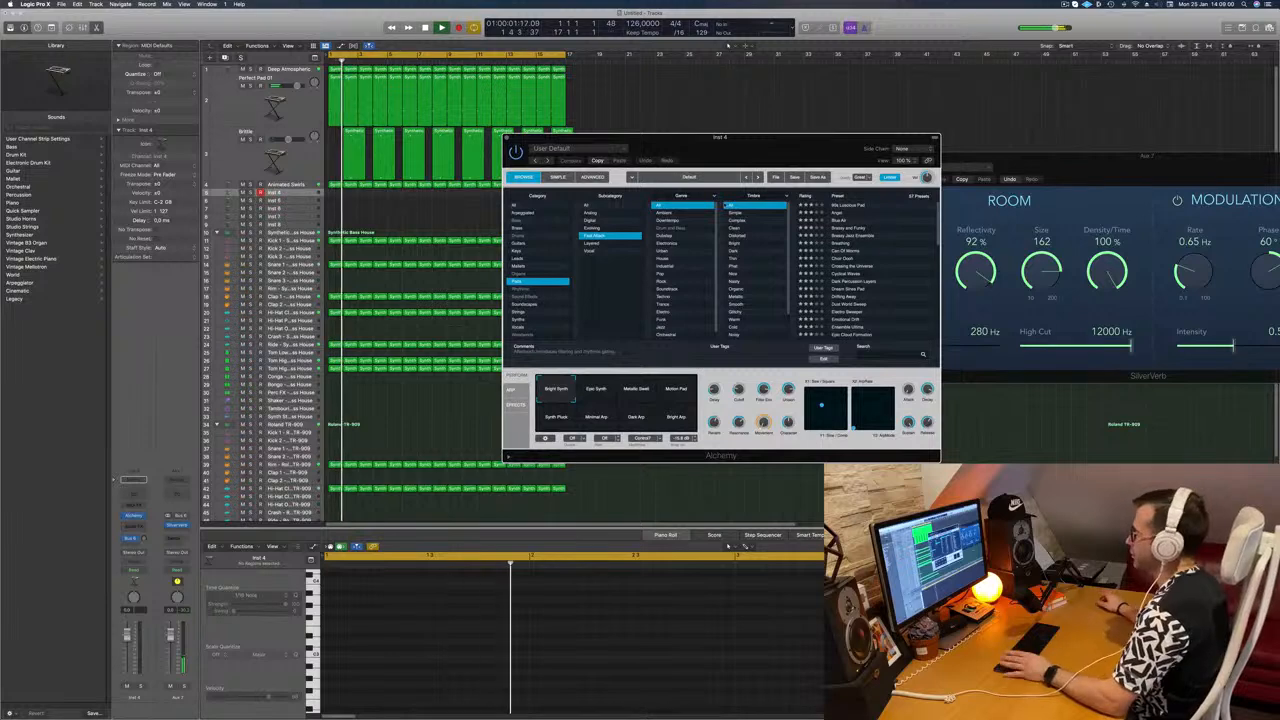
- Show Musical Typing for the Inst 4 track and place it clear of Alchemy's preset list
key(super+k)
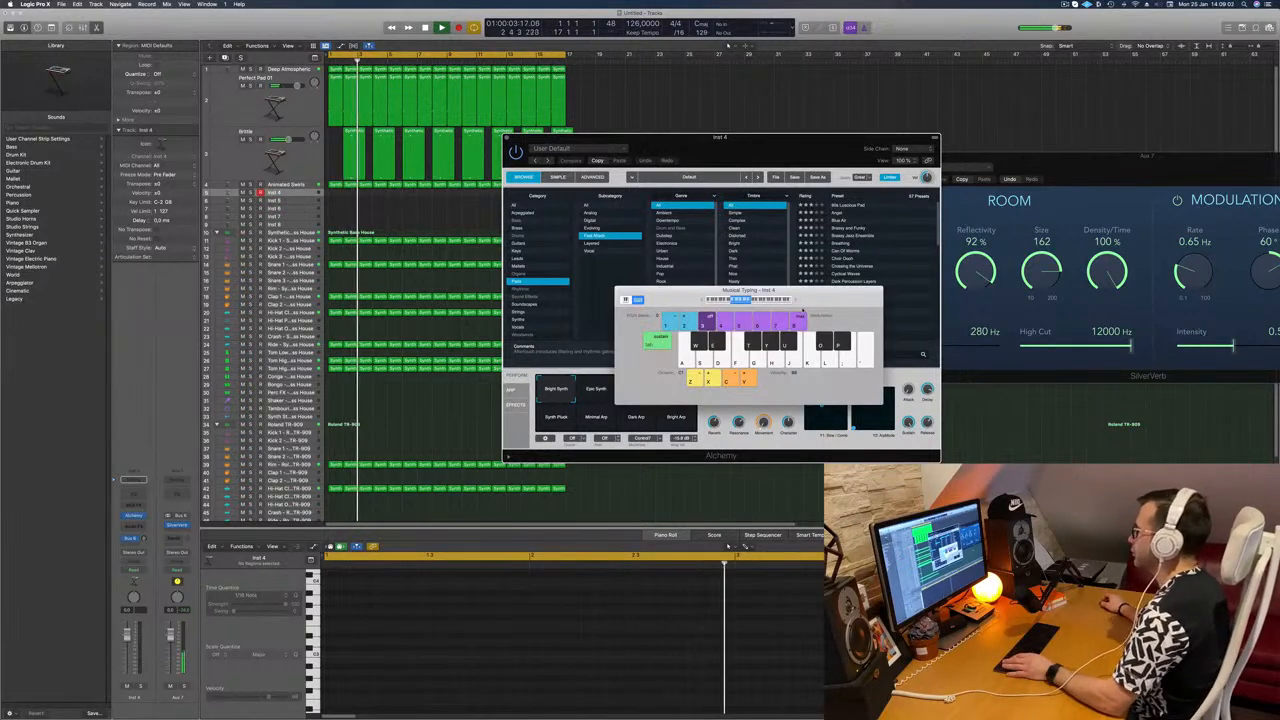
click(795, 301)
drag(798, 138, 488, 191)
drag(850, 290, 1020, 260)
drag(483, 199, 659, 147)
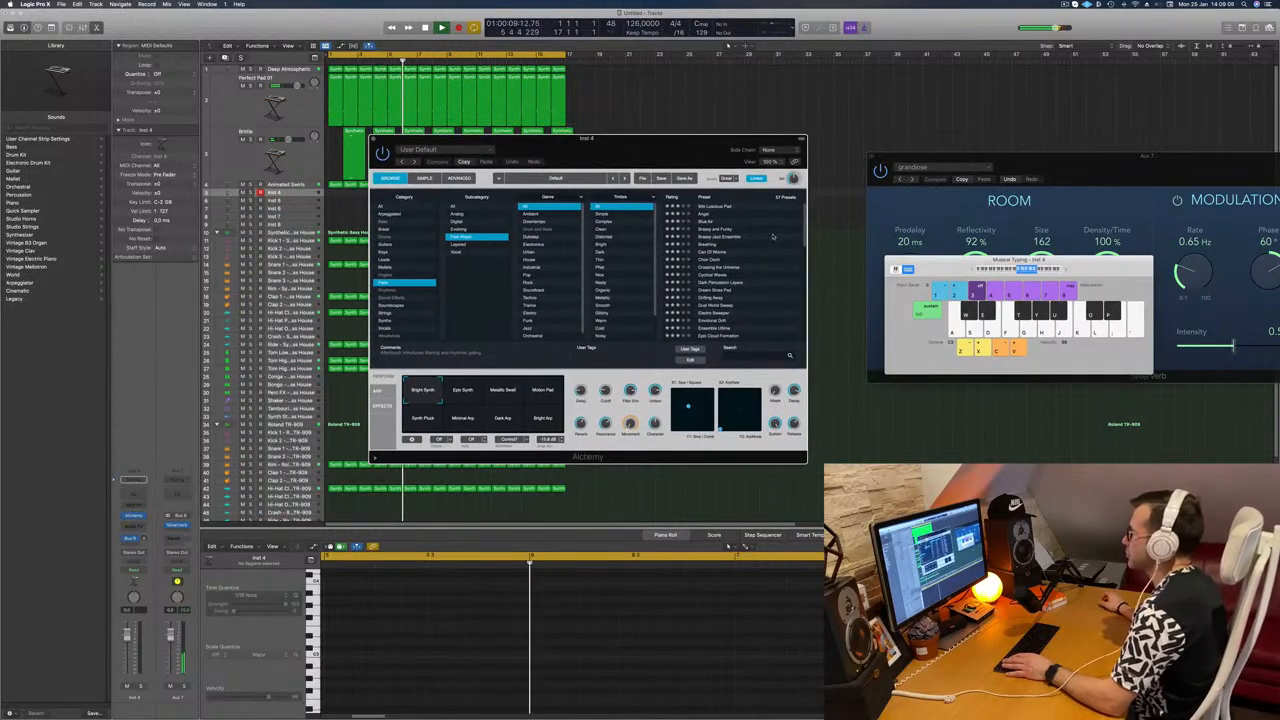
- Load the Breathing preset in Alchemy, audition it with Musical Typing and raise the track's reverb send
click(707, 245)
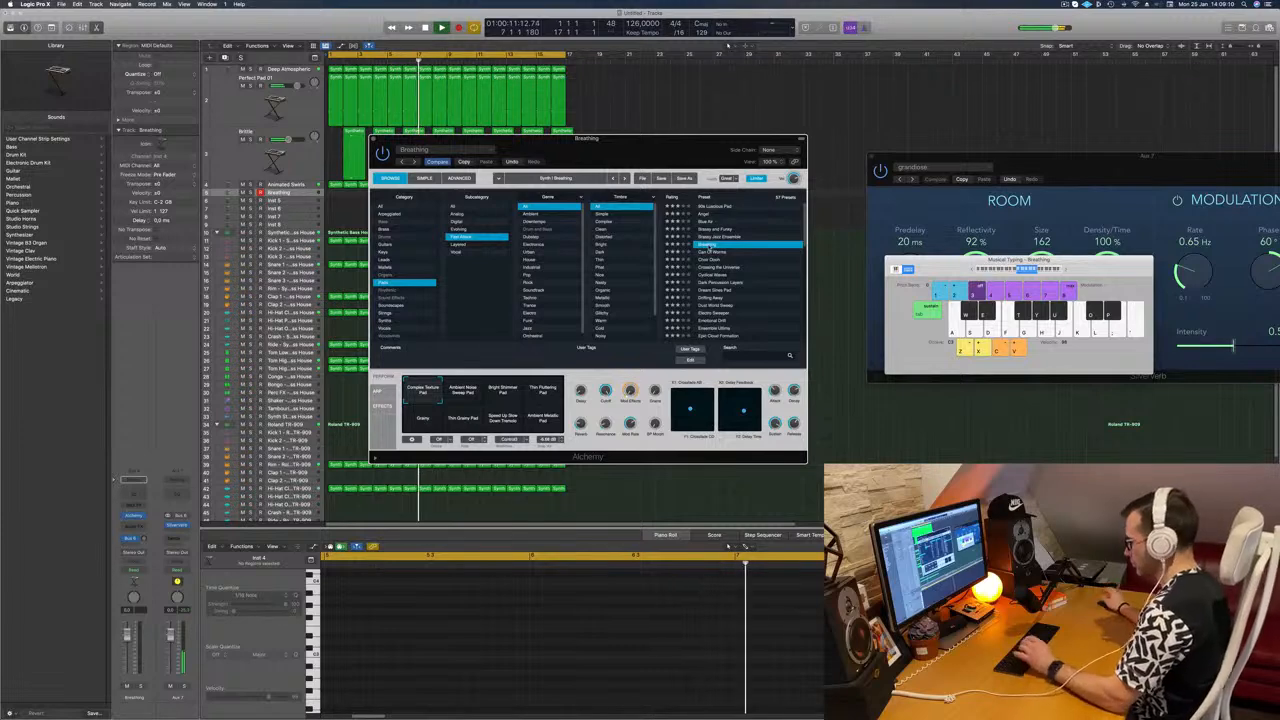
key(k)
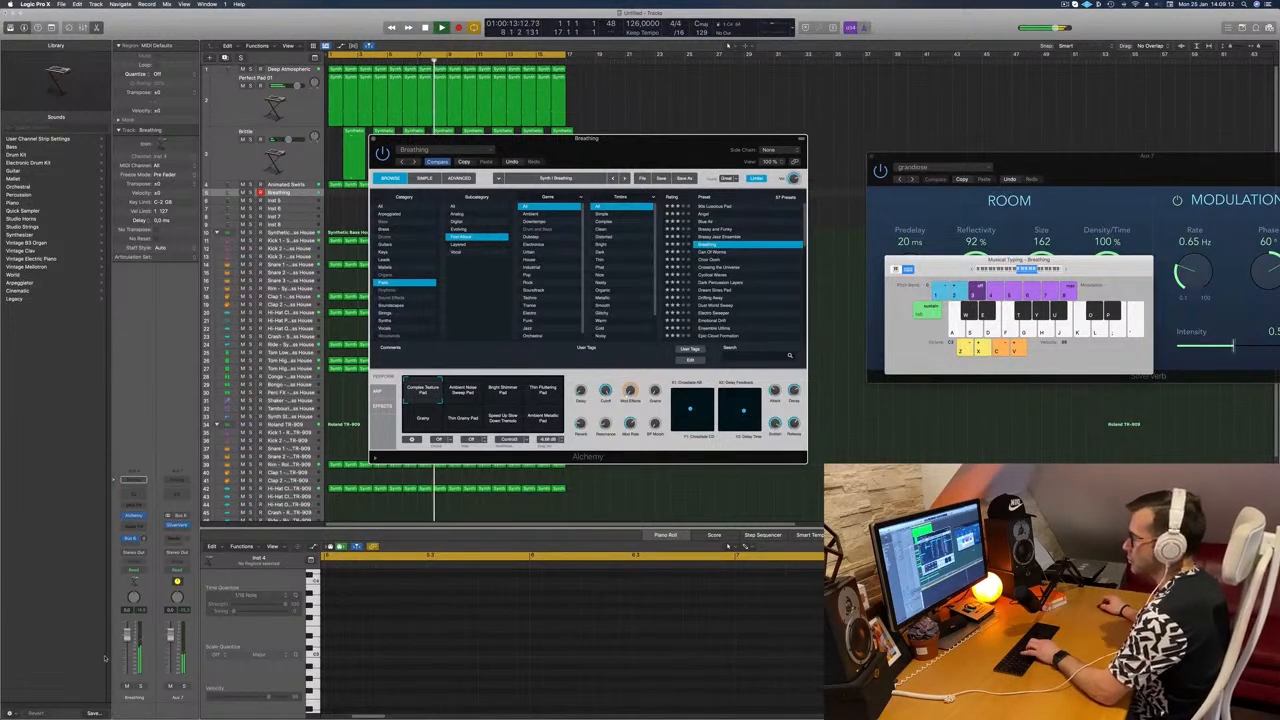
click(145, 539)
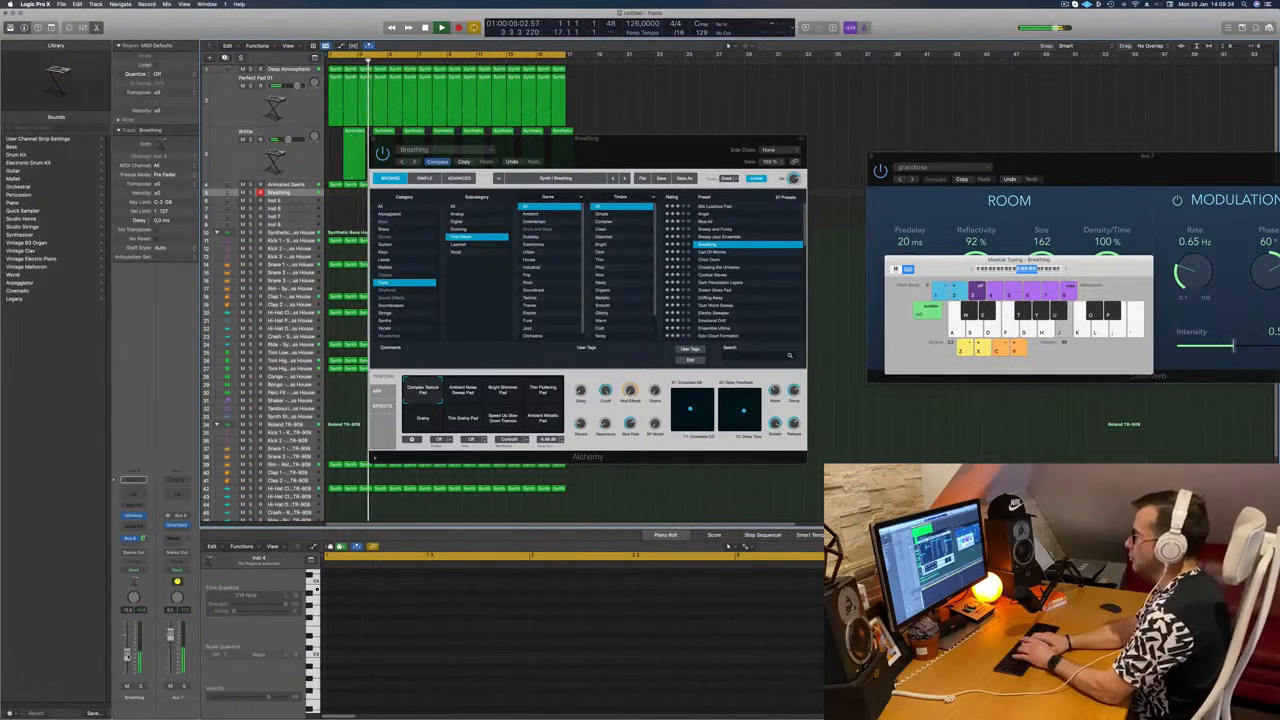
- Record a slow melody of long held notes on the Breathing track from bar 9 through bar 16
key(l)
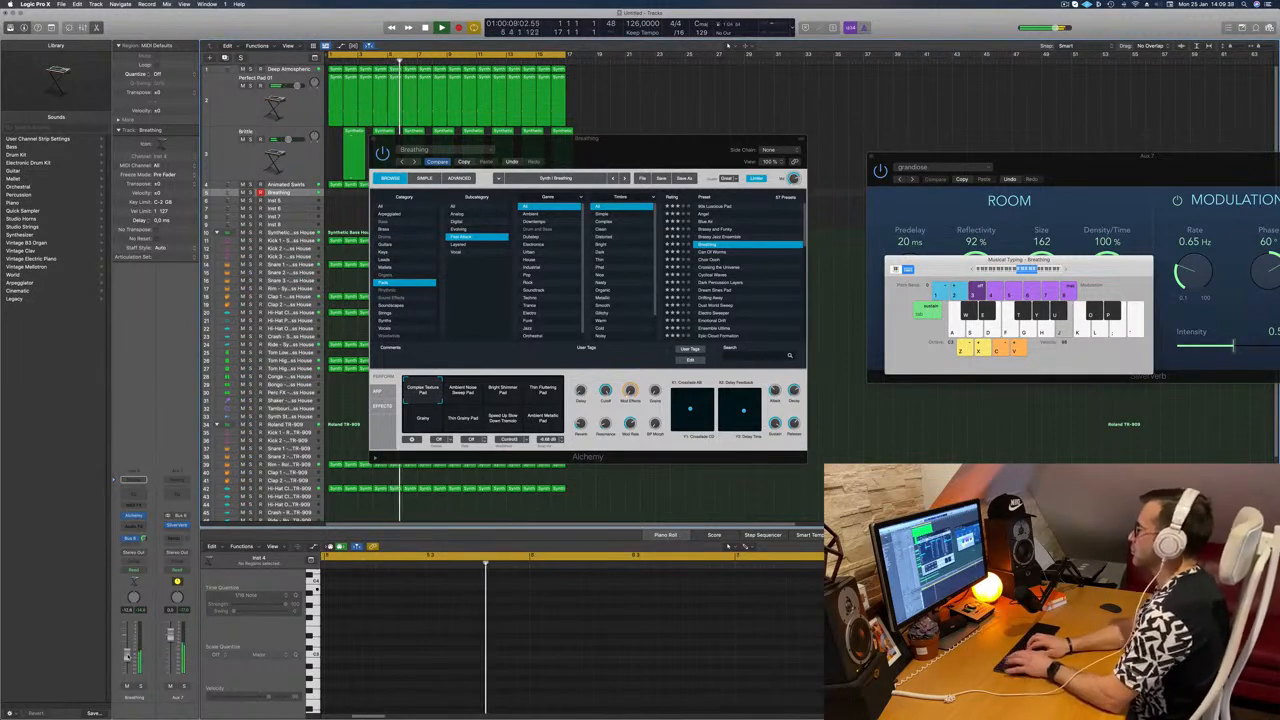
key(k)
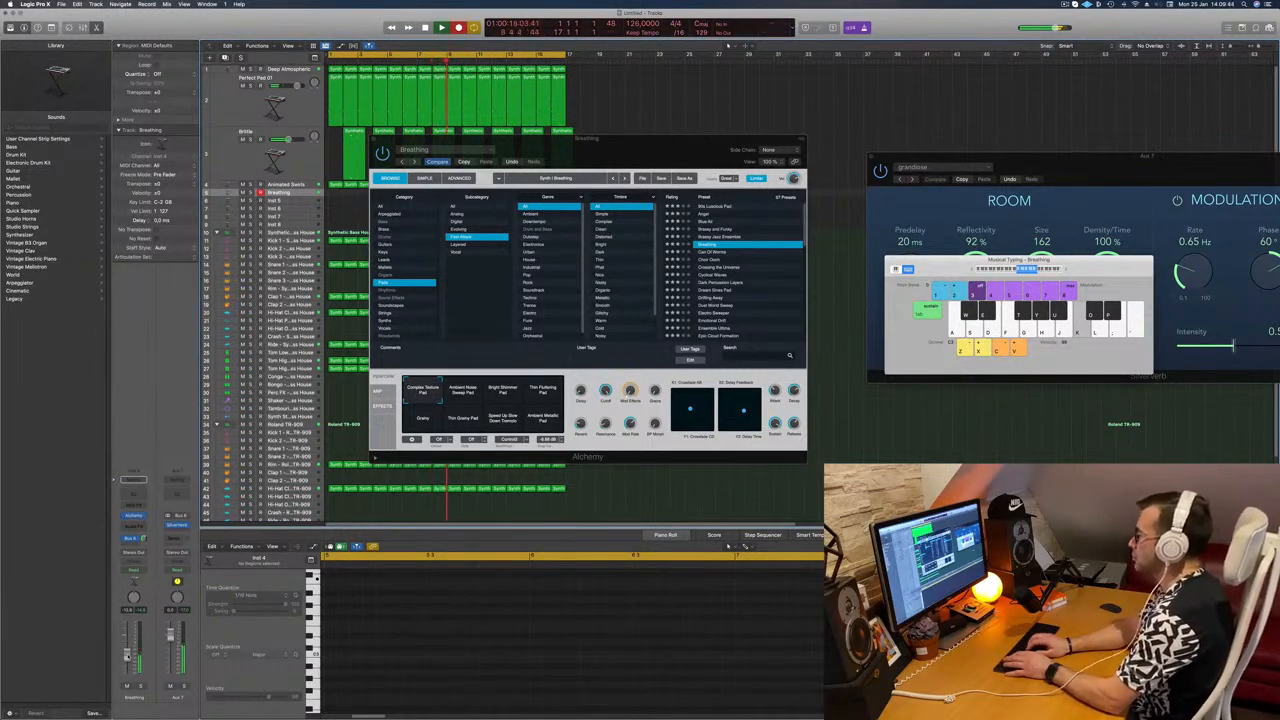
key(k)
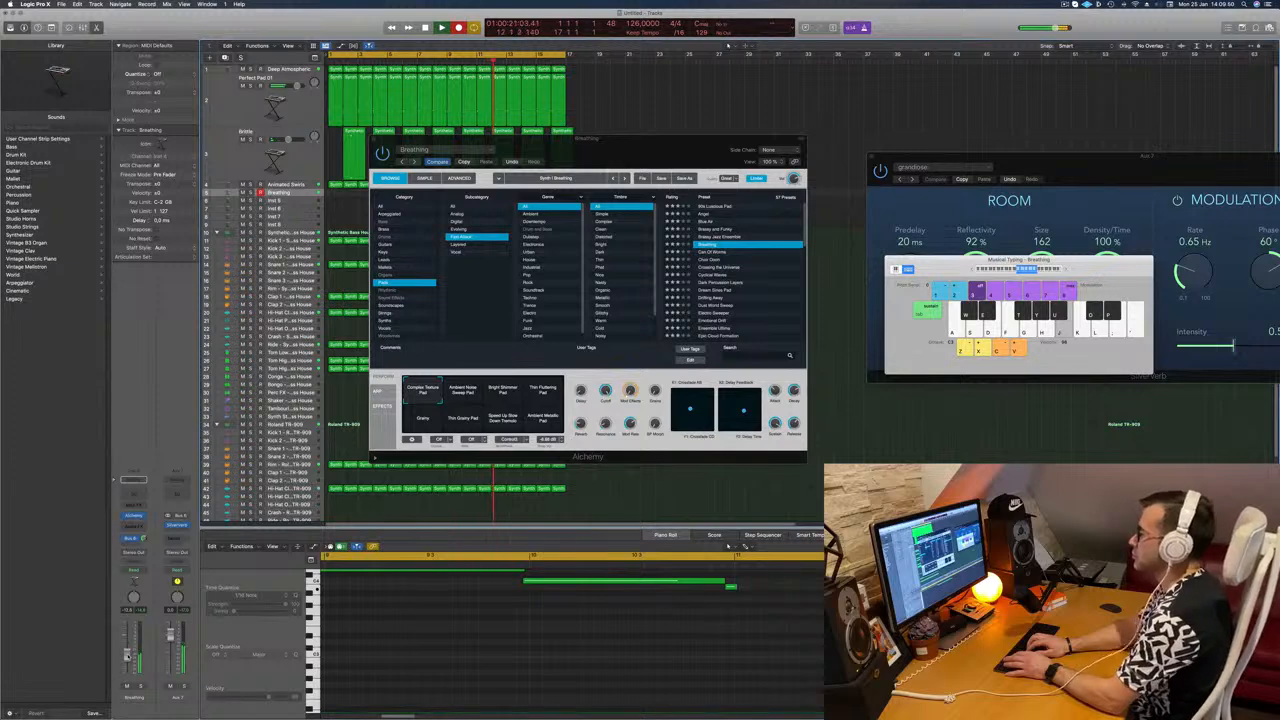
key(l)
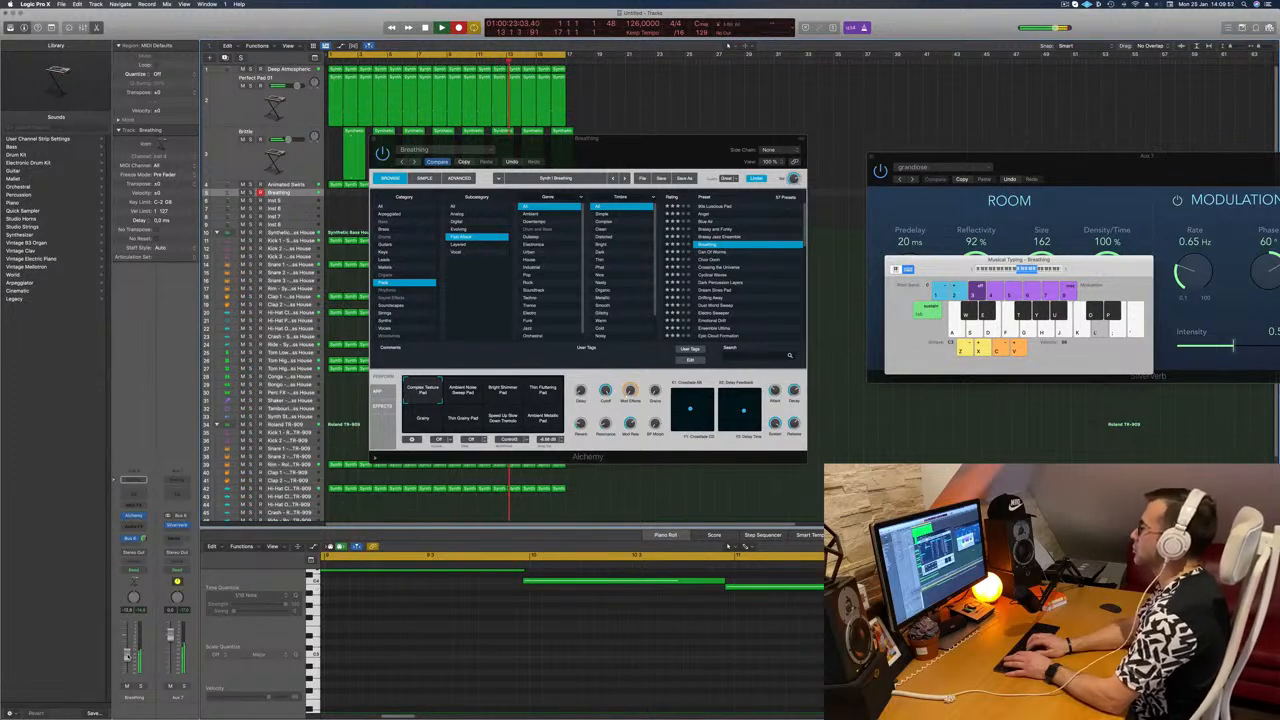
key(l)
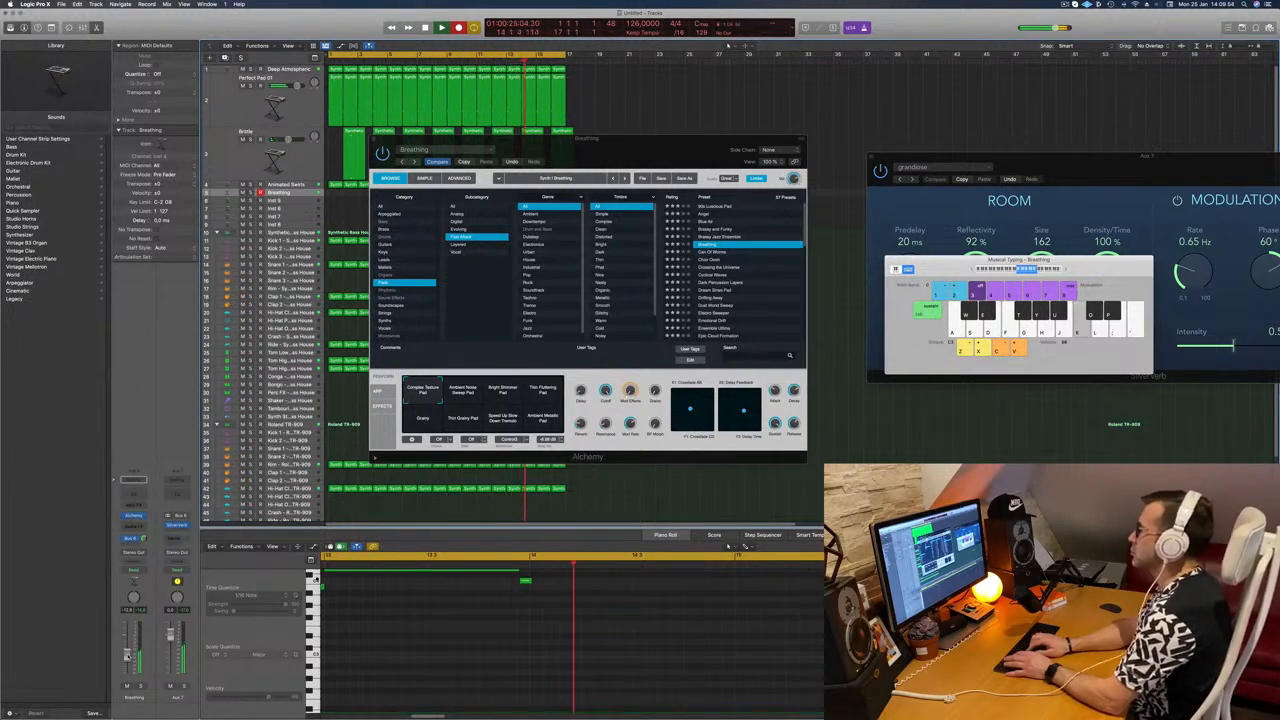
key(j)
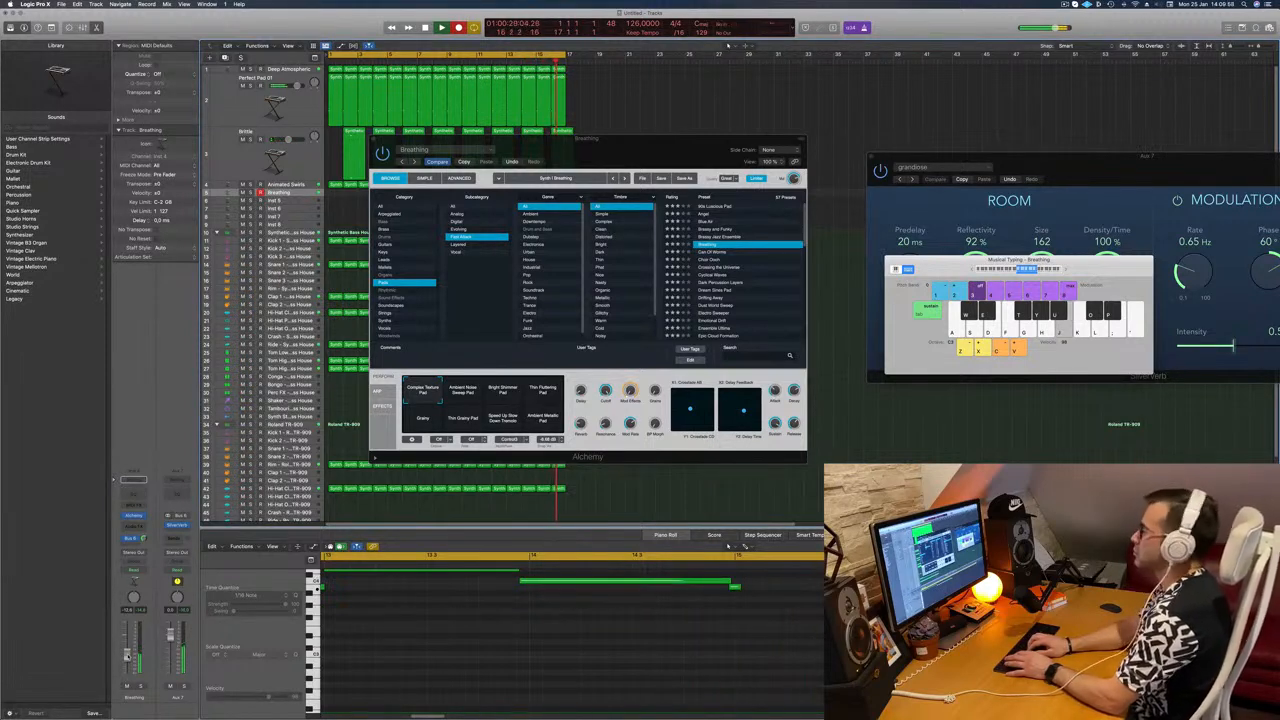
key(space)
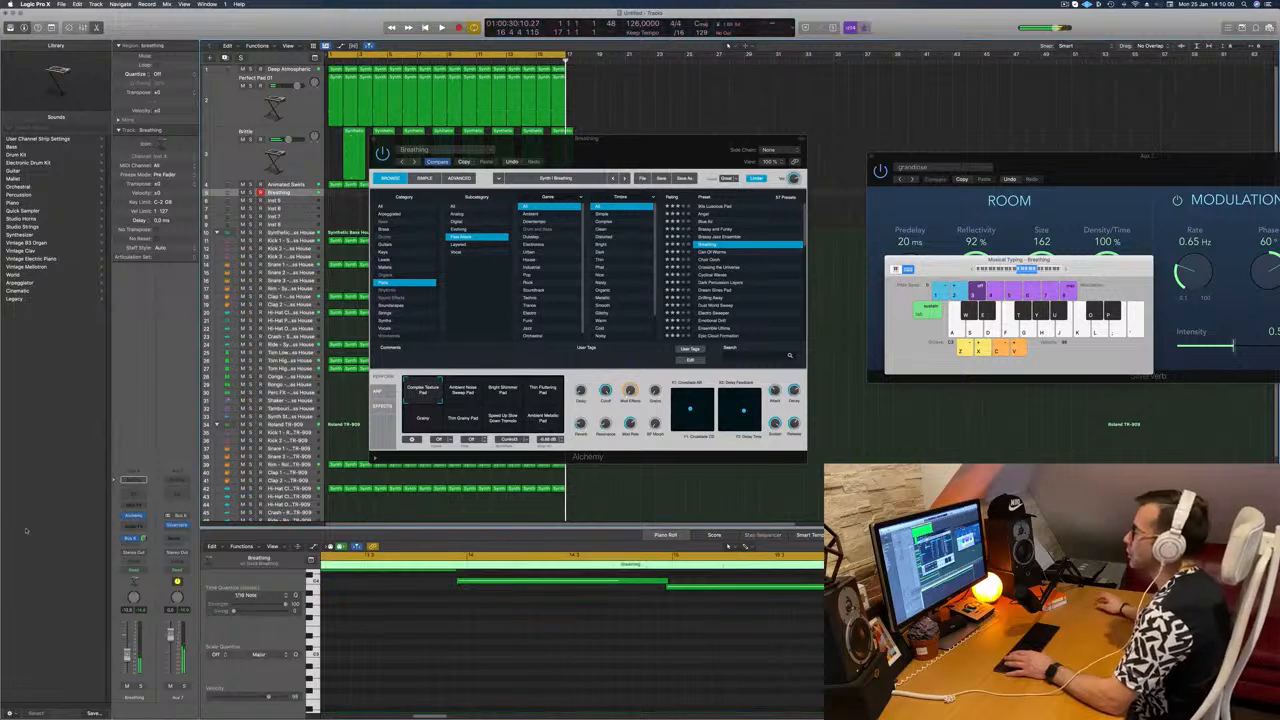
- Open the recorded Breathing region in the Piano Roll and quantize all its notes to 1/16 Note
drag(663, 145, 1132, 74)
key(space)
click(489, 212)
double_click(490, 192)
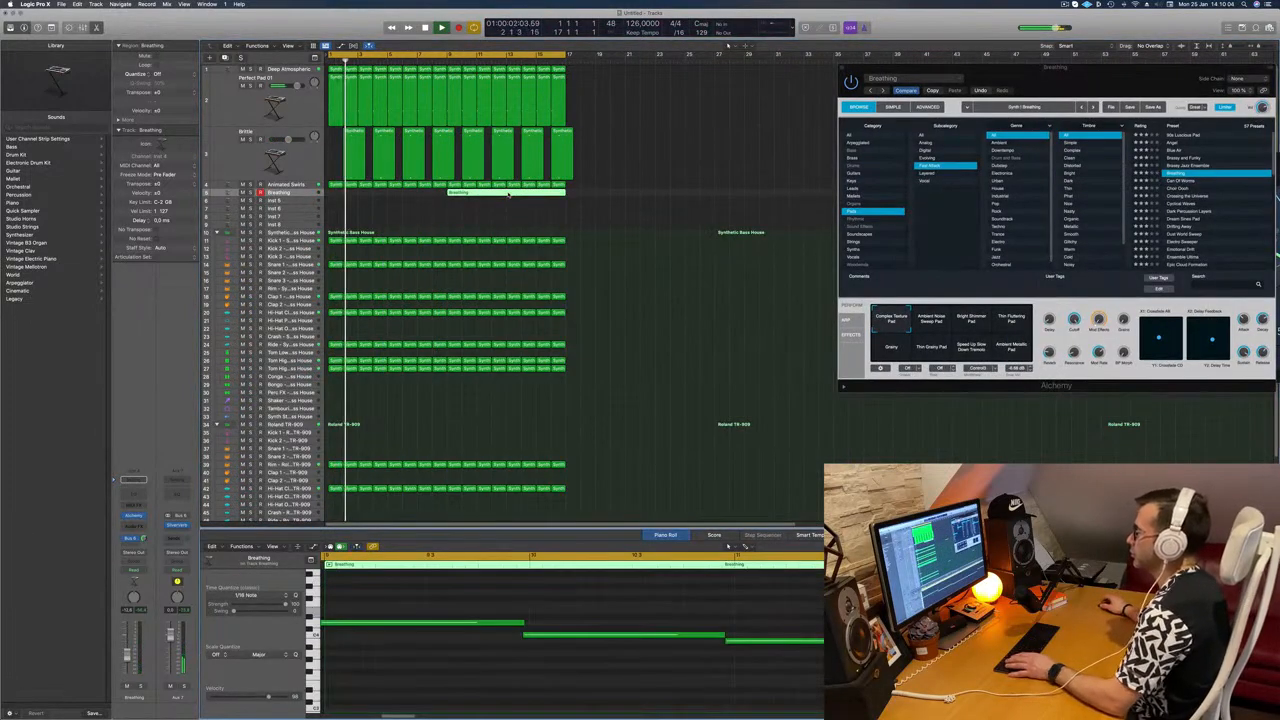
scroll(597, 613, down, 5)
scroll(597, 613, down, 2)
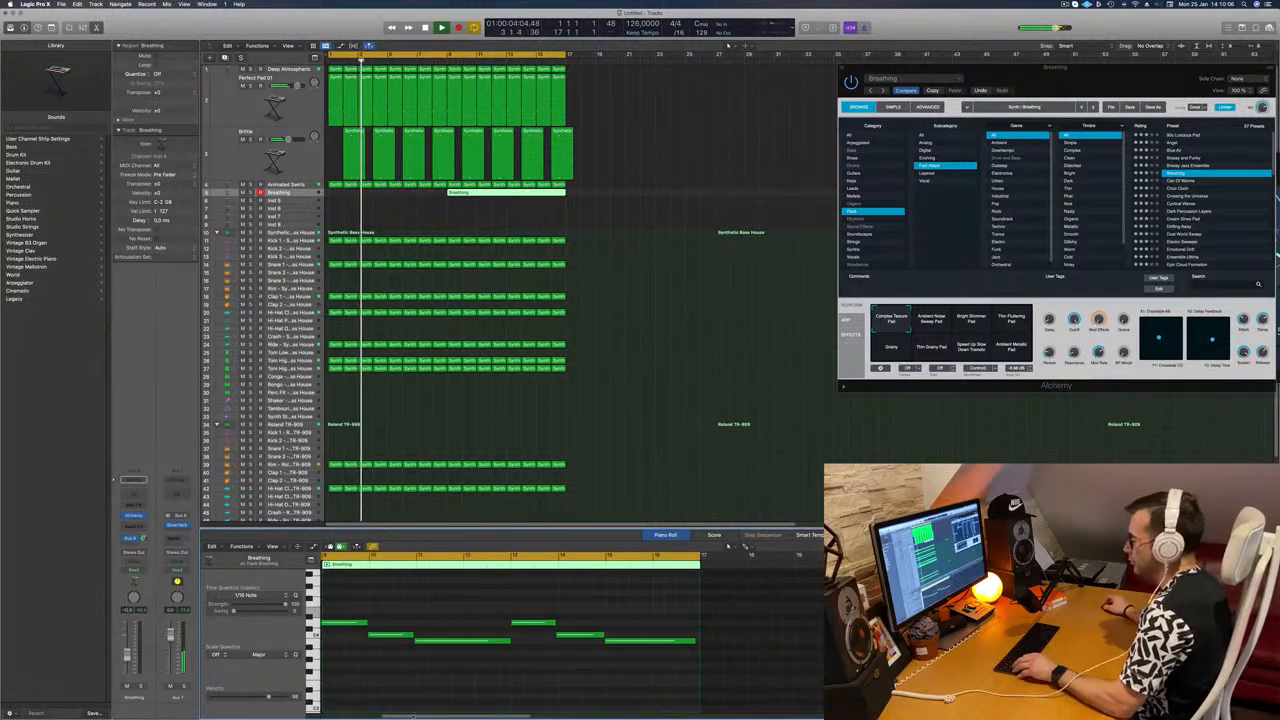
key(super+a)
key(q)
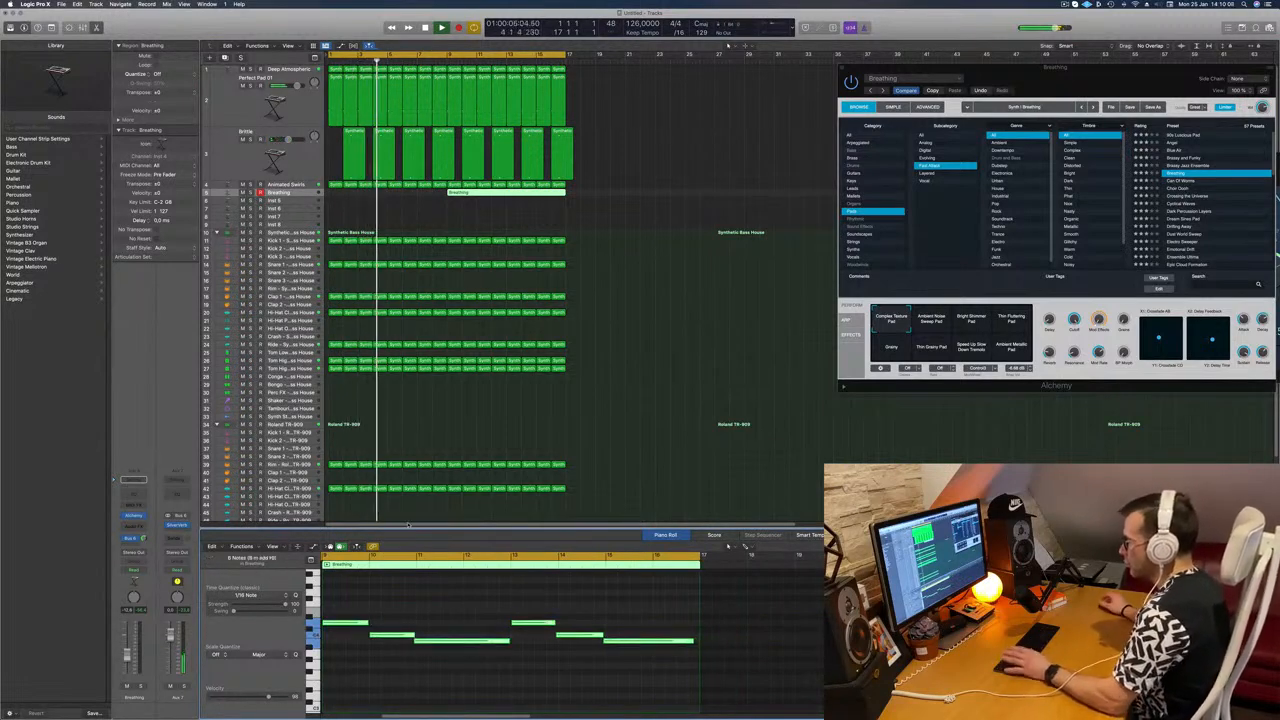
- Move the Breathing region to bar 1 and play it back to check its notes against the loop
key(space)
drag(493, 197, 363, 196)
key(space)
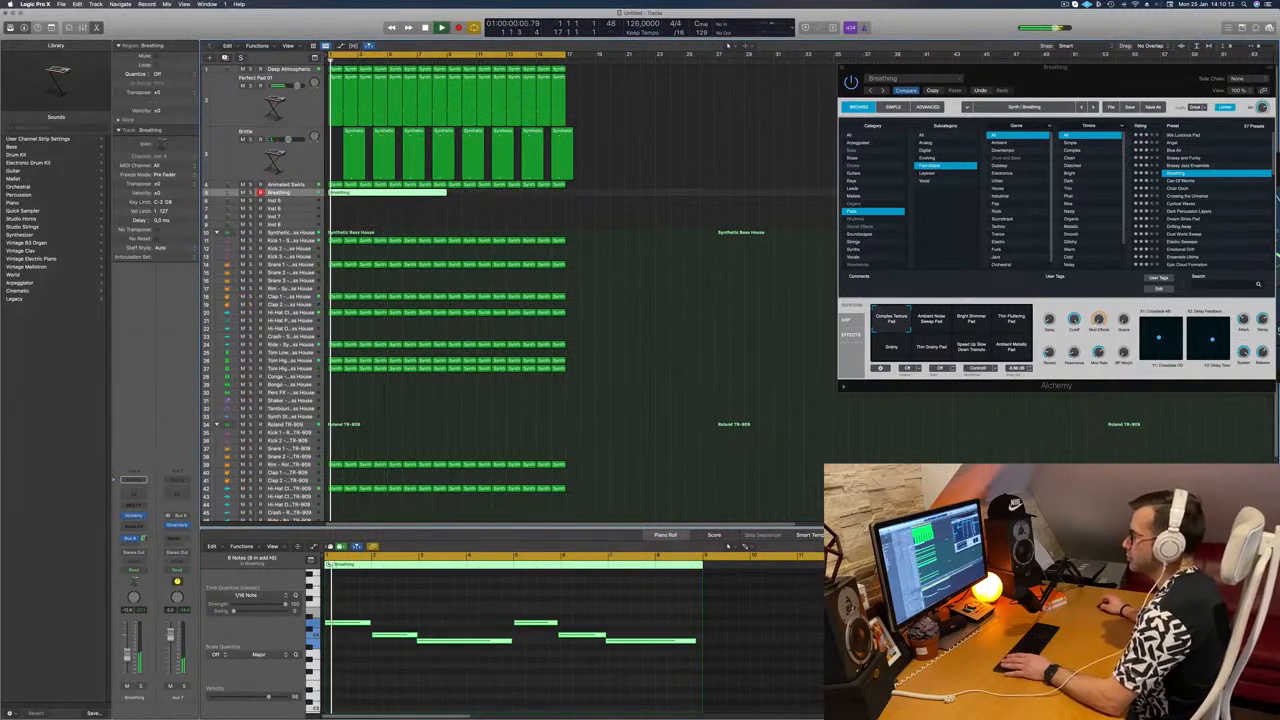
click(498, 602)
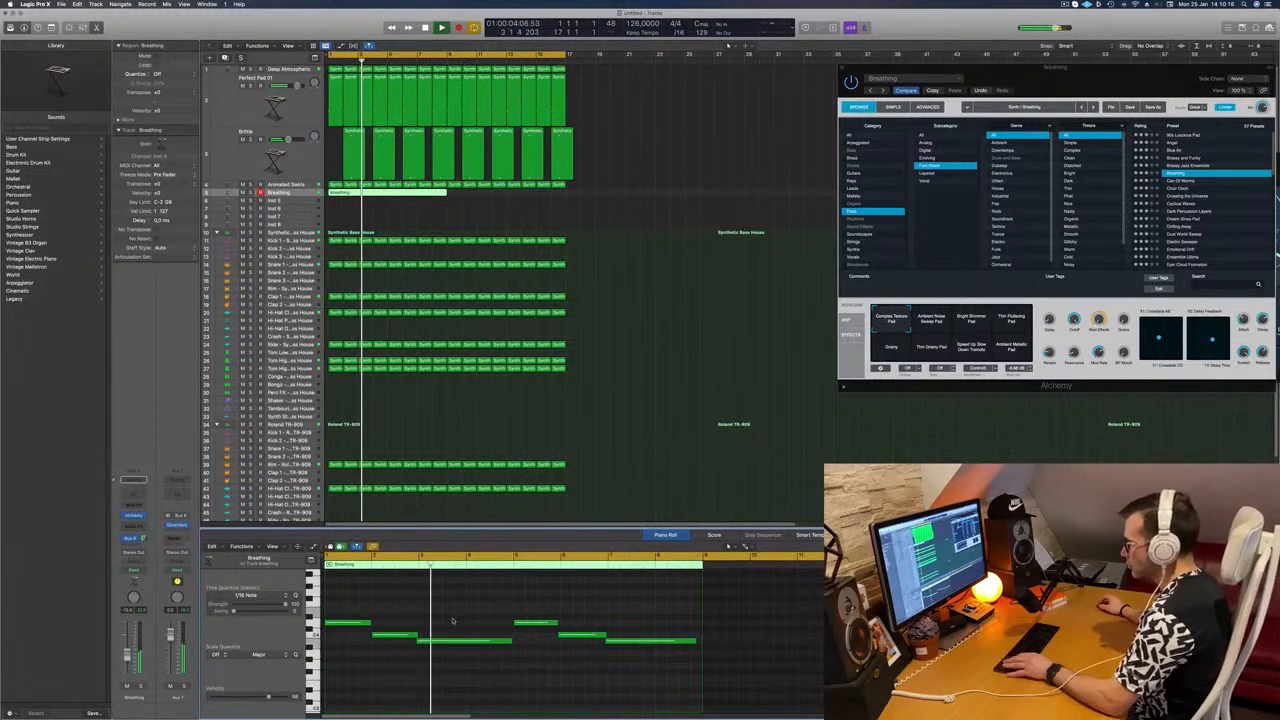
click(456, 641)
key(space)
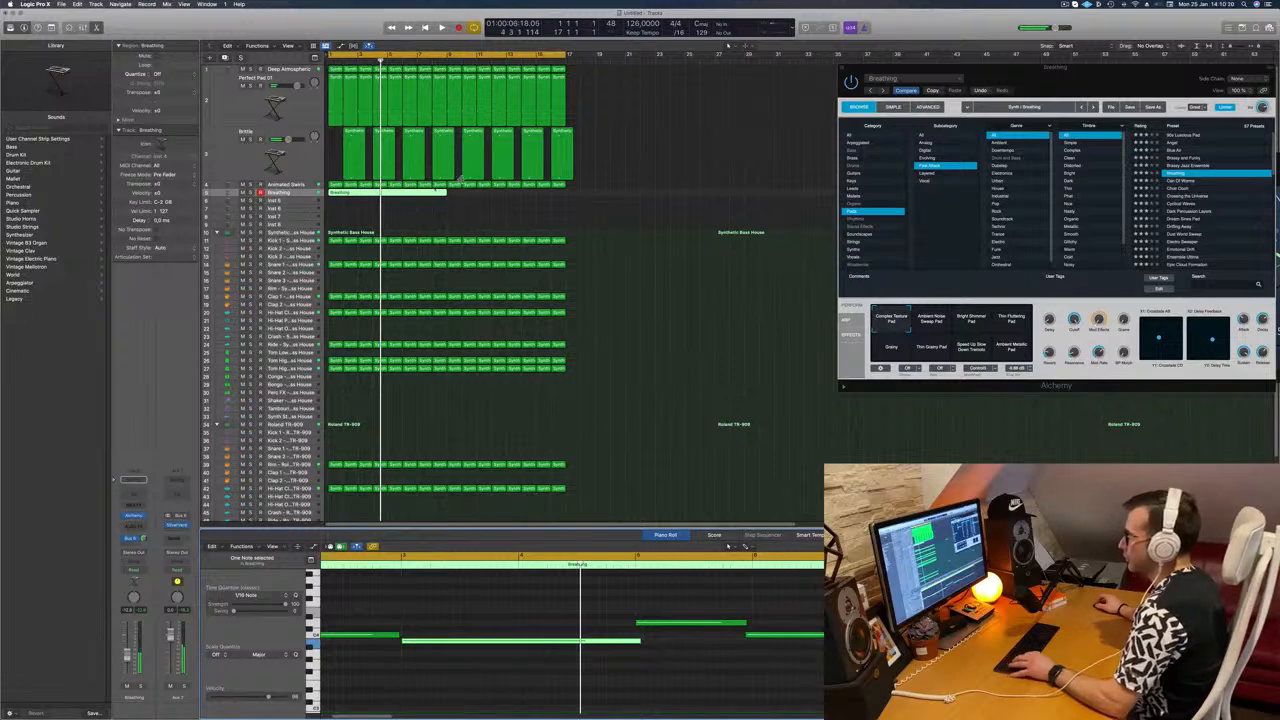
key(Return)
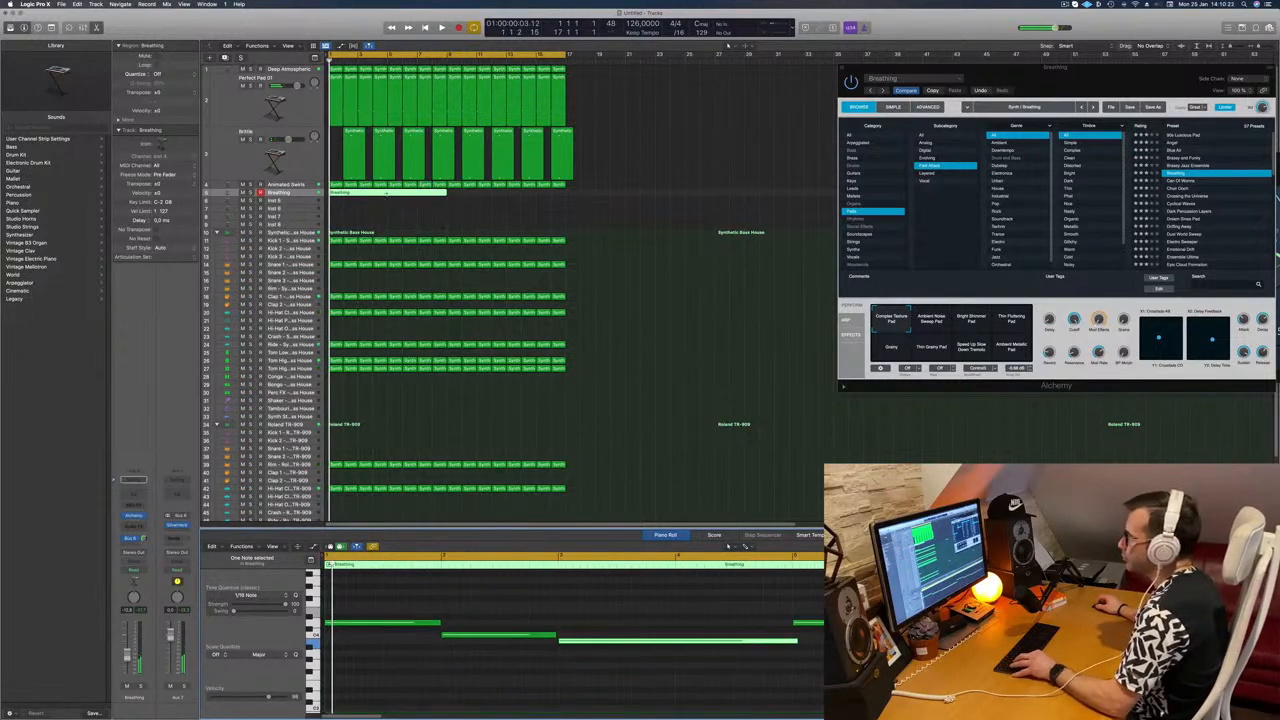
- Split the Breathing region at bar 5, splitting the notes that cross the cut, and delete the second half
double_click(386, 193)
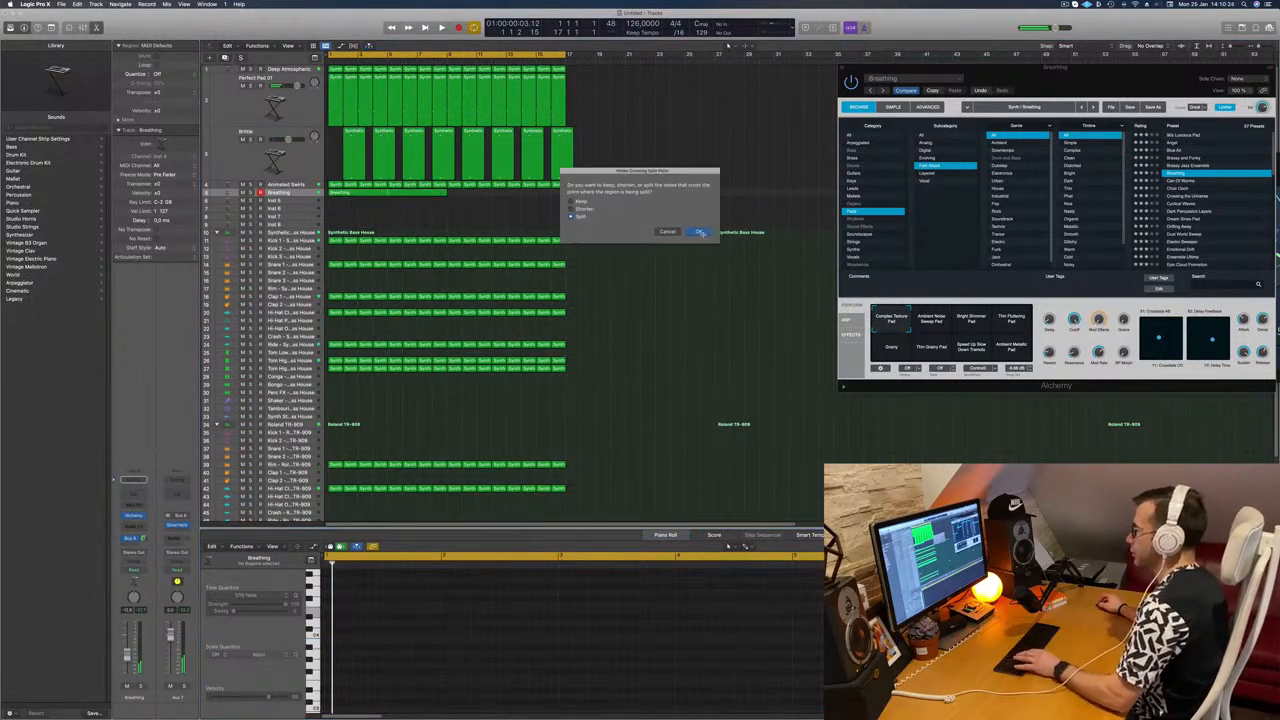
click(700, 232)
key(Delete)
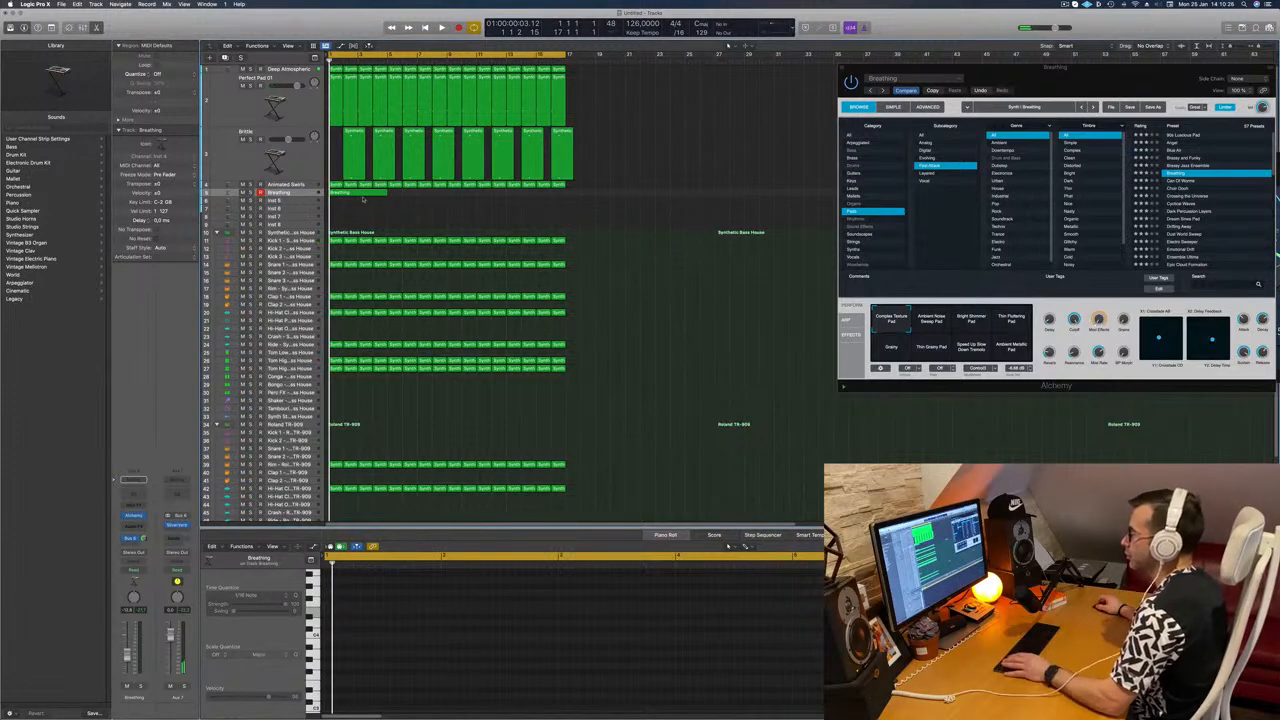
- Trim the last Breathing note to the region's end and copy the four-bar region to bar 5
click(364, 193)
click(790, 641)
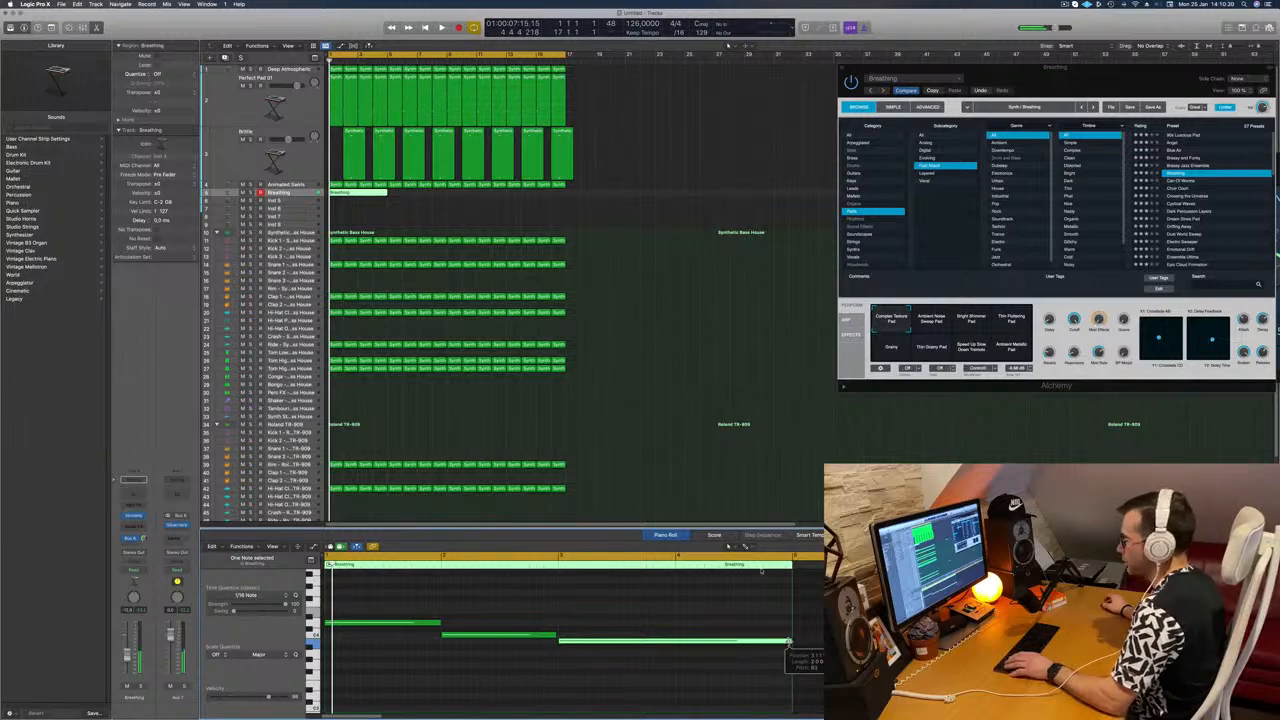
drag(1082, 70, 787, 130)
- Insert a Channel EQ on the Breathing track with a 770 Hz, 12 dB/Oct low cut, and rebalance the track's volume
key(space)
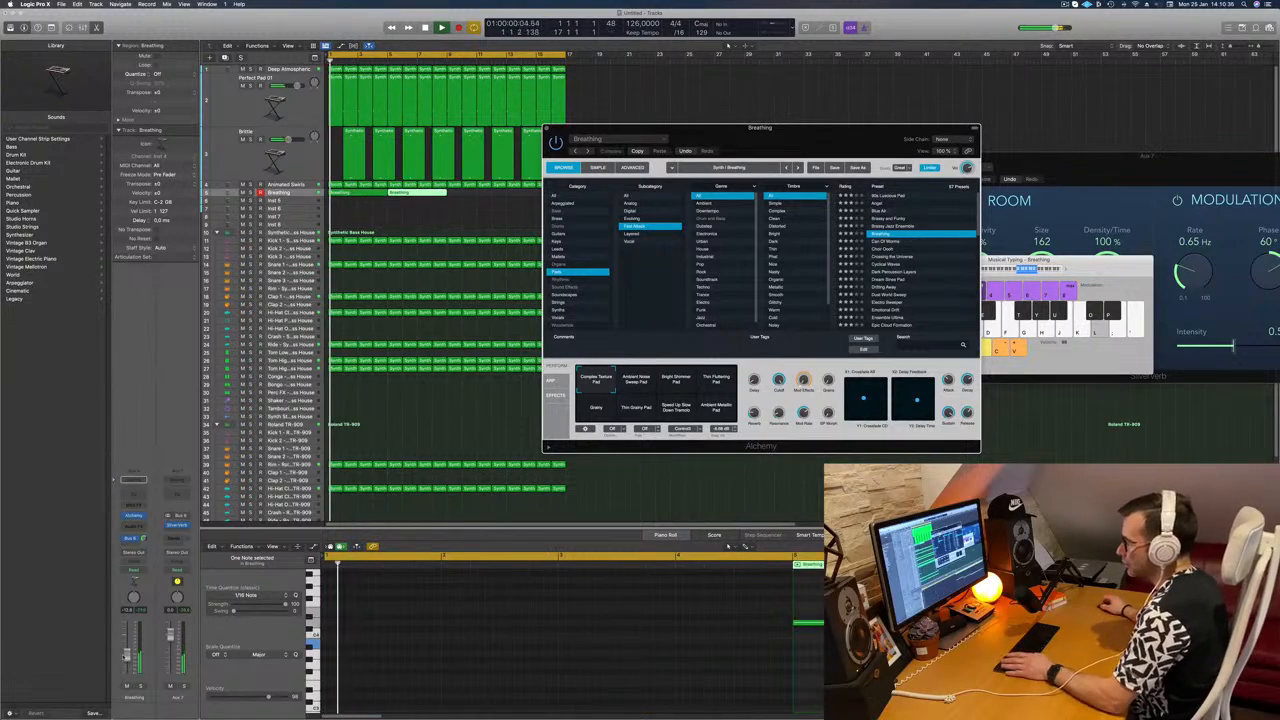
click(127, 659)
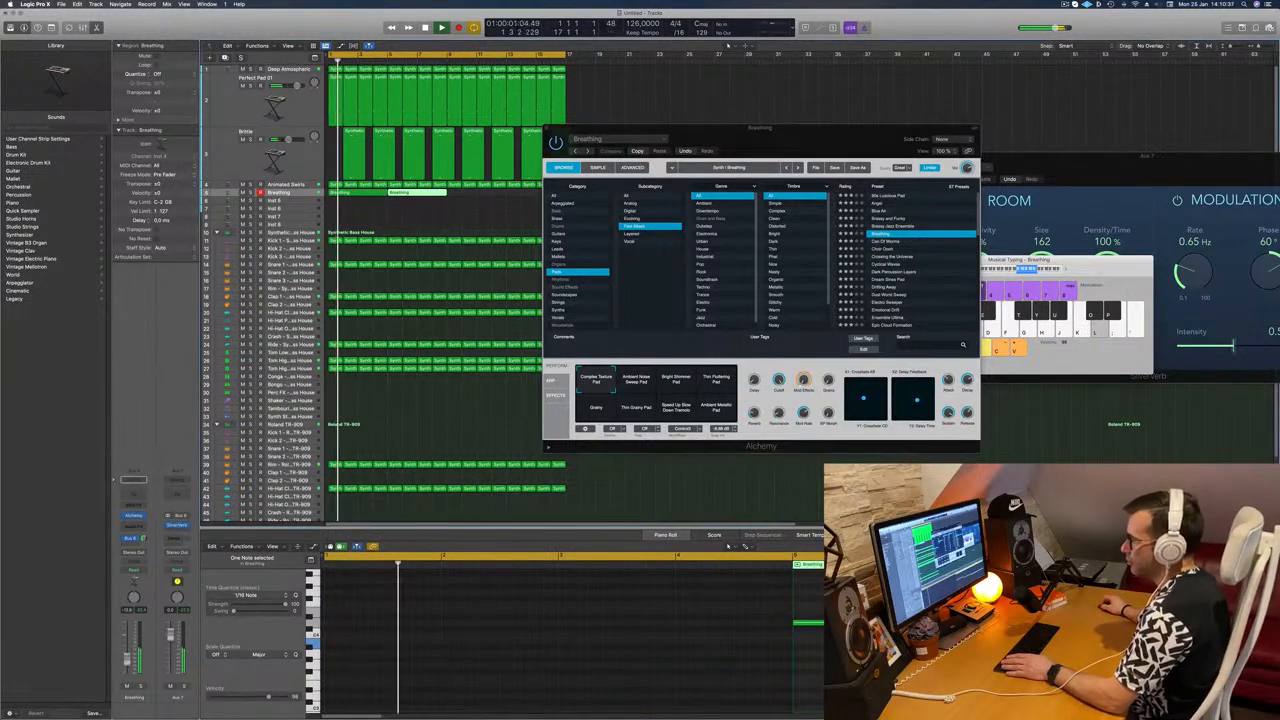
click(134, 494)
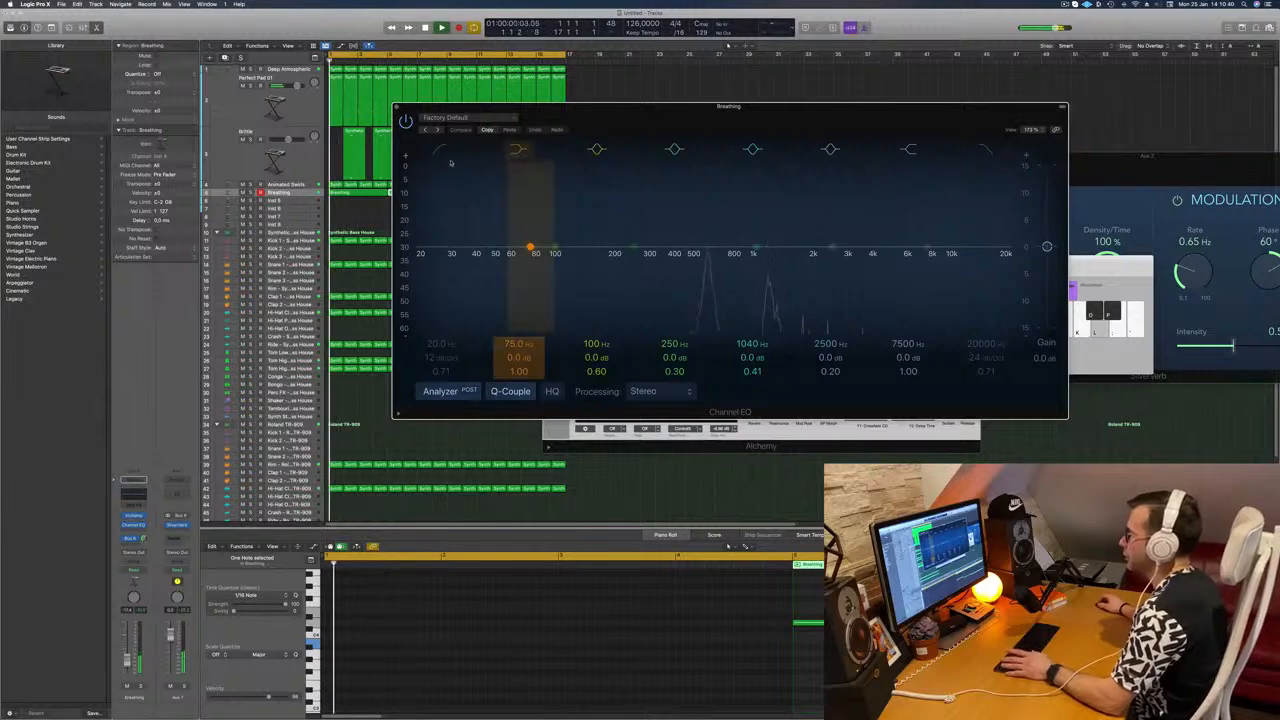
drag(446, 228, 762, 201)
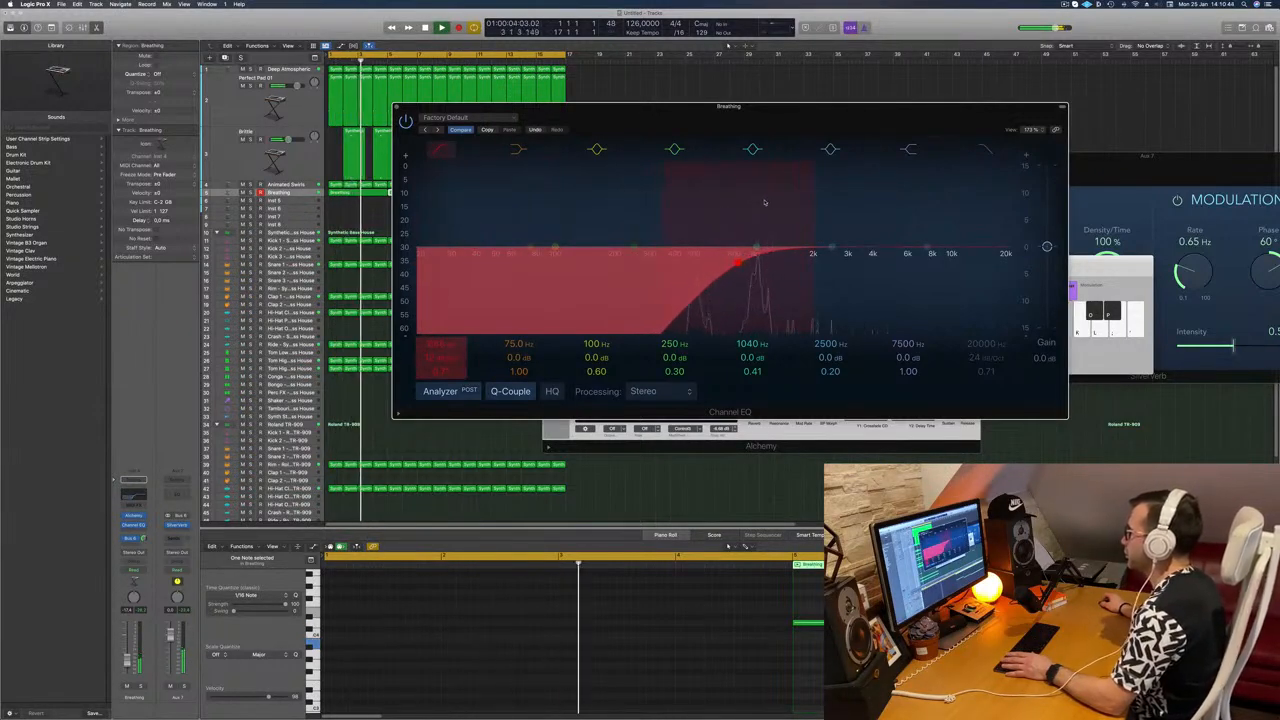
key(Return)
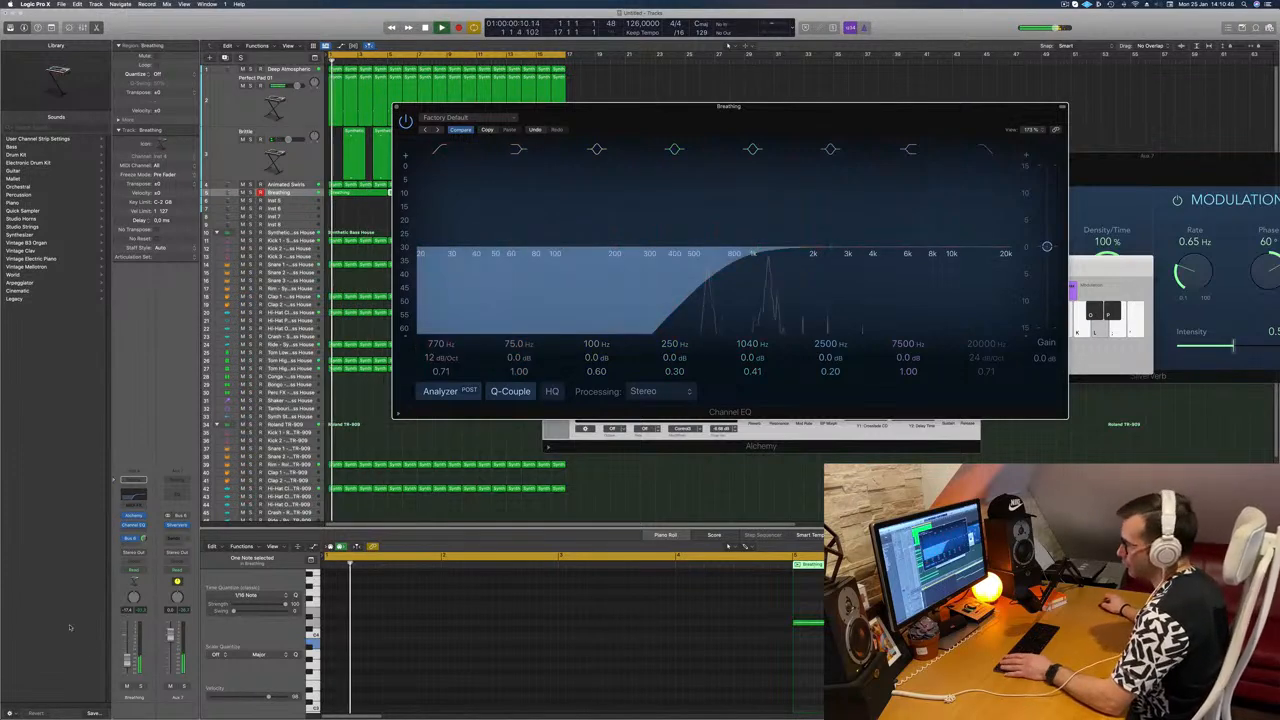
drag(127, 657, 127, 658)
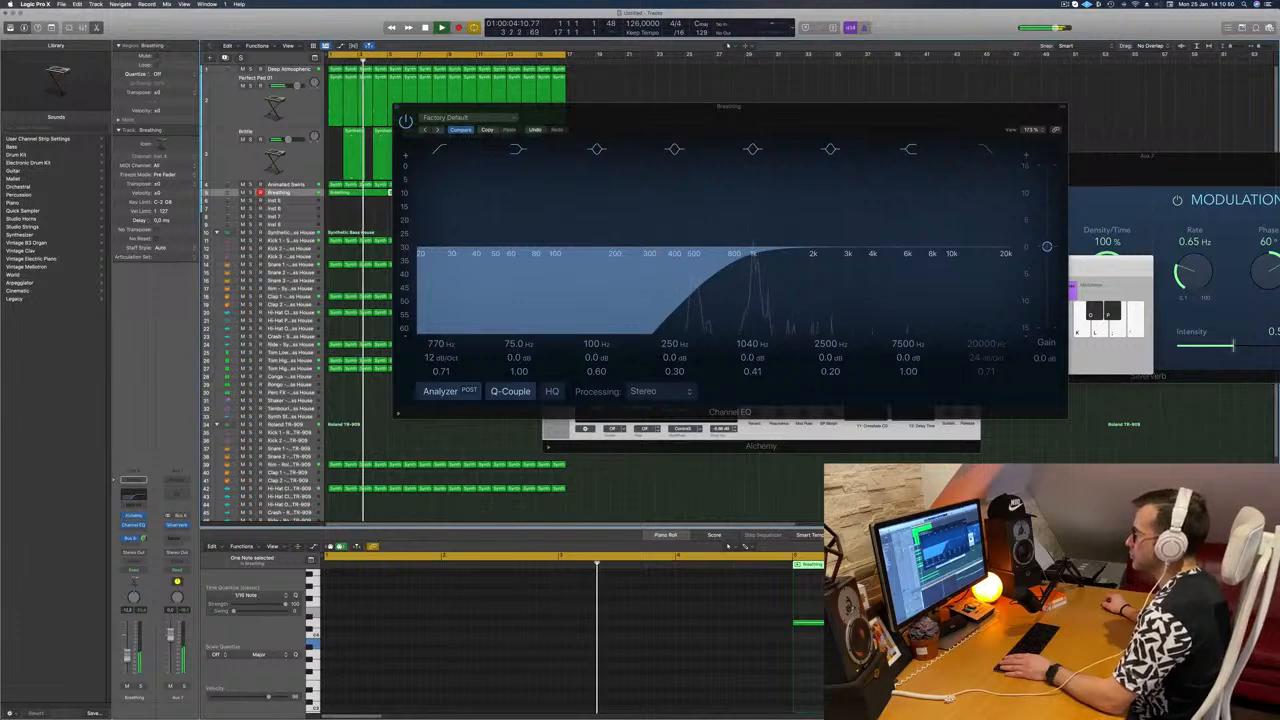
click(398, 108)
- Copy both Breathing regions to bar 9 so the melody runs through bar 16
key(Return)
drag(872, 131, 1031, 123)
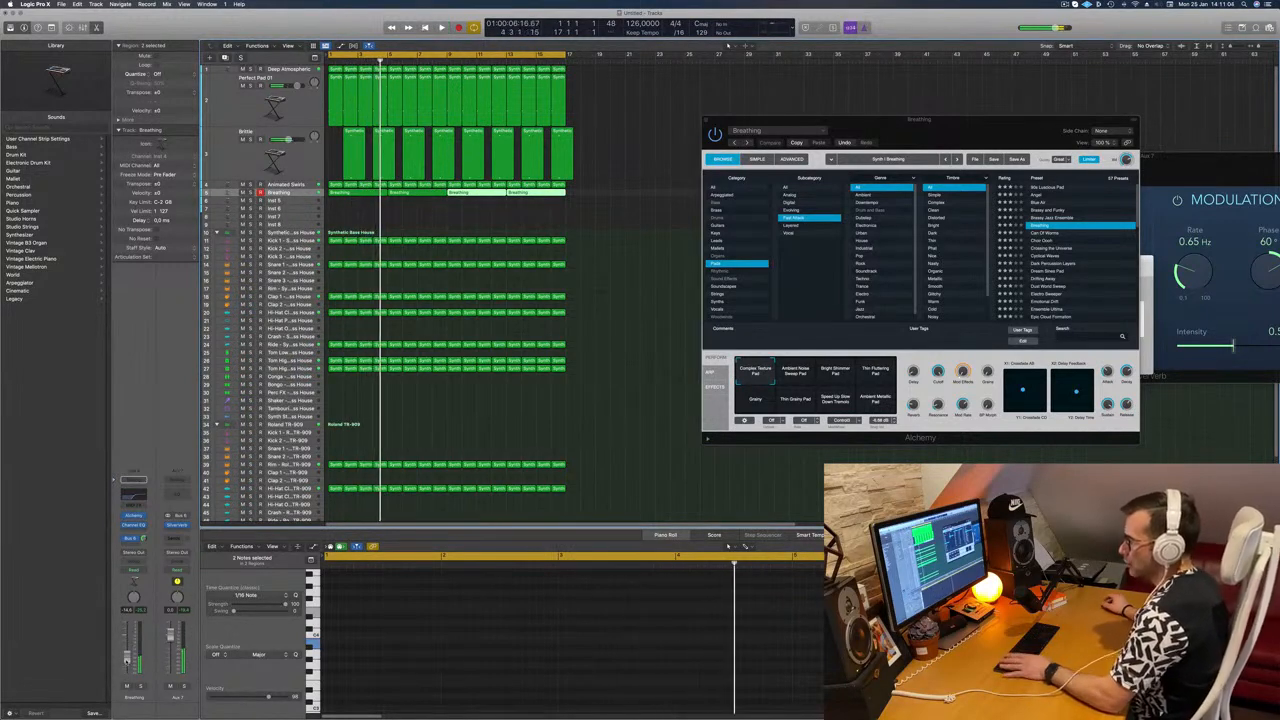
- Insert the Step FX multi-effect after the Channel EQ on the Breathing track and play the loop from the start
click(133, 525)
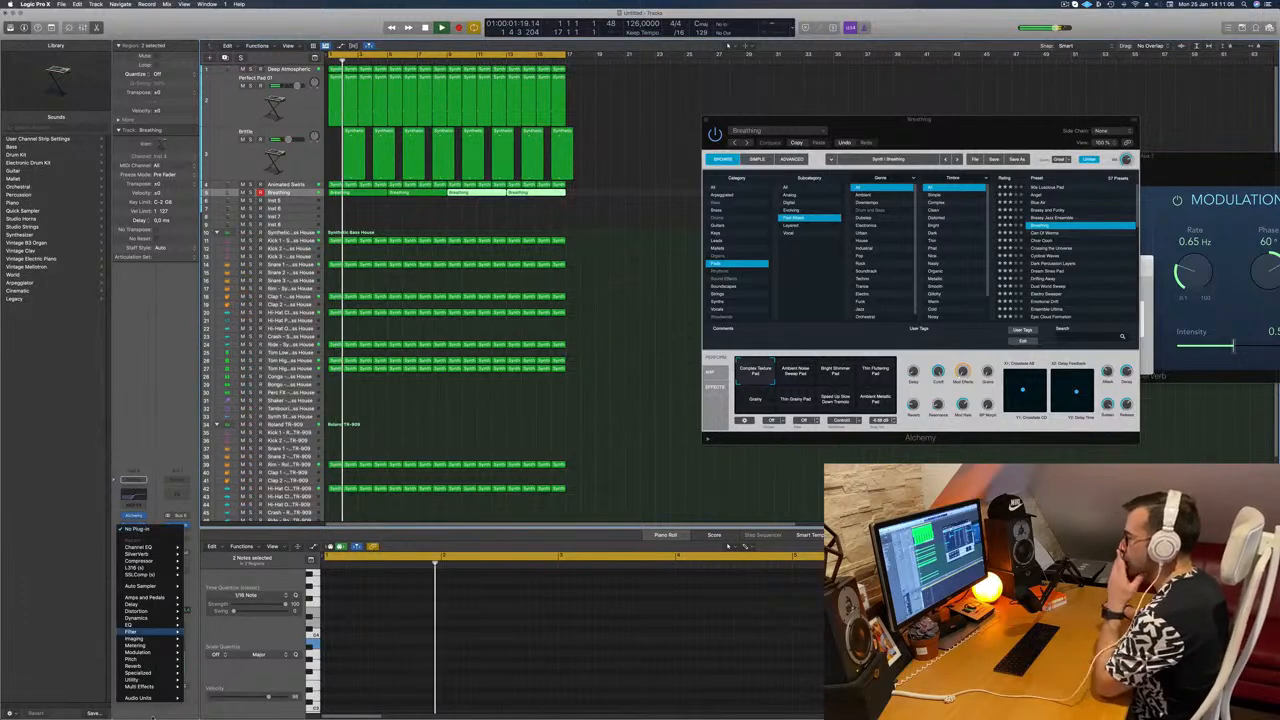
mouse_move(157, 688)
mouse_move(205, 693)
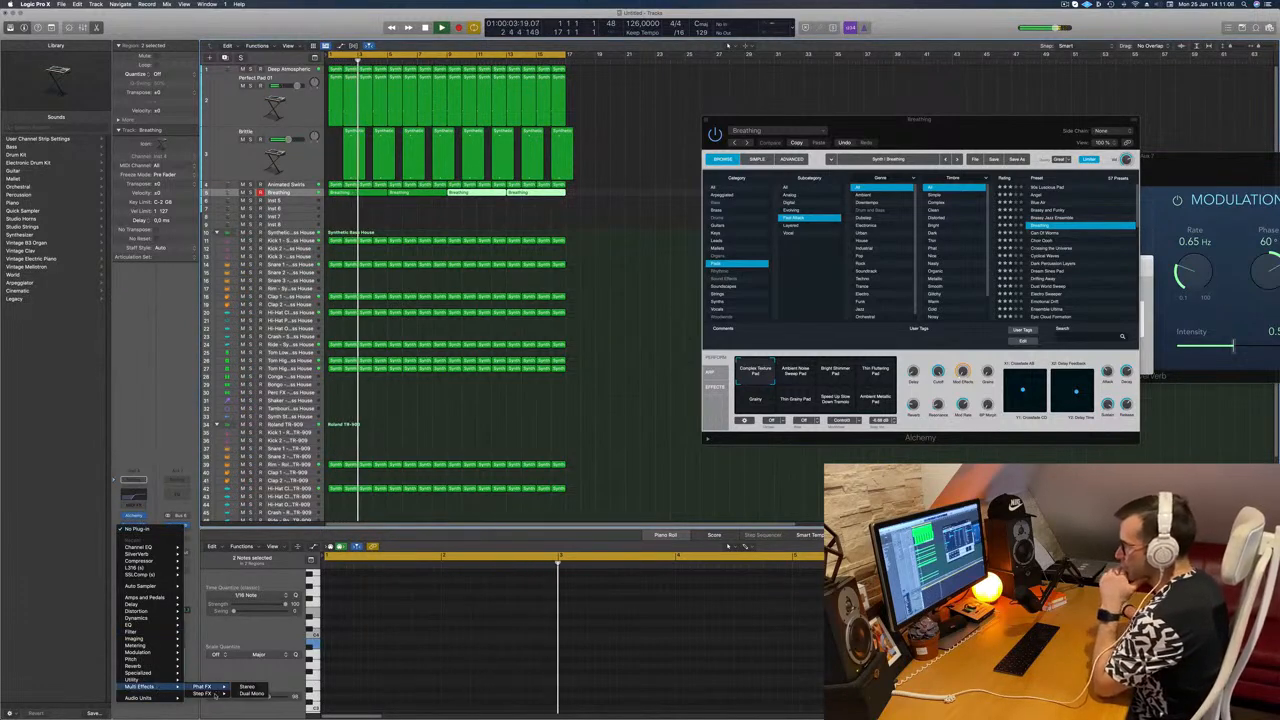
click(247, 694)
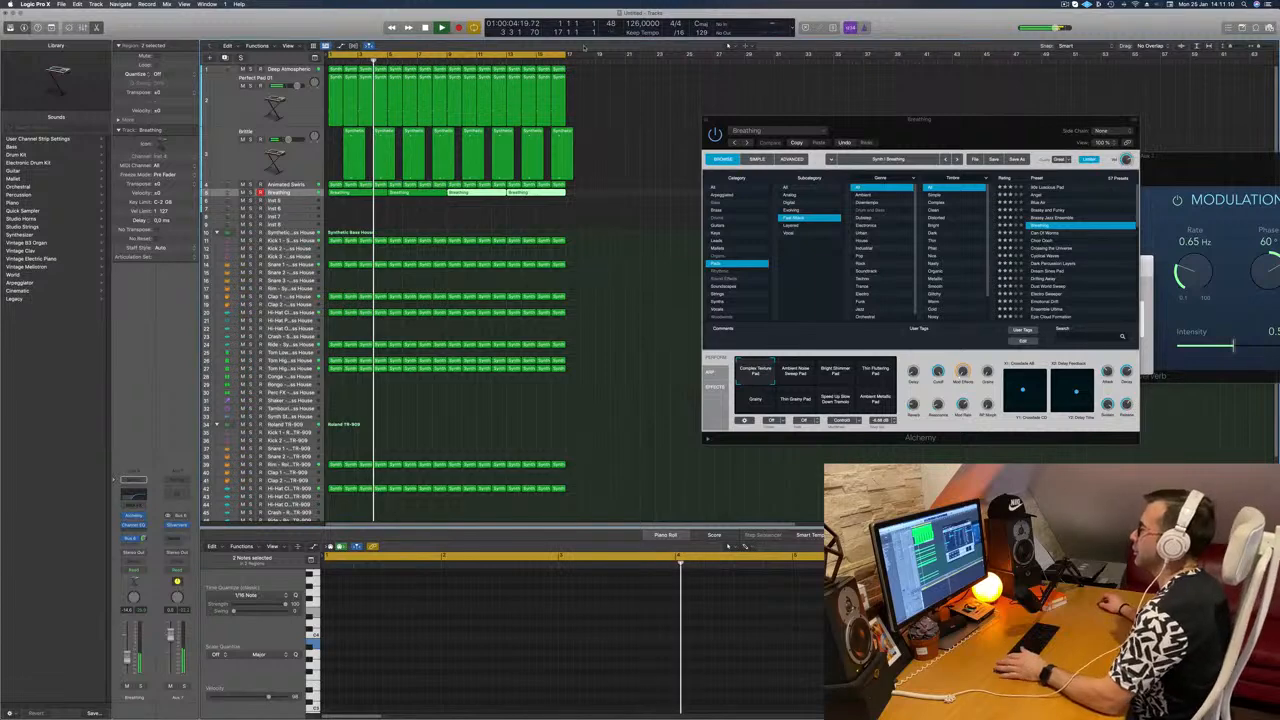
key(space)
drag(611, 113, 667, 109)
key(space)
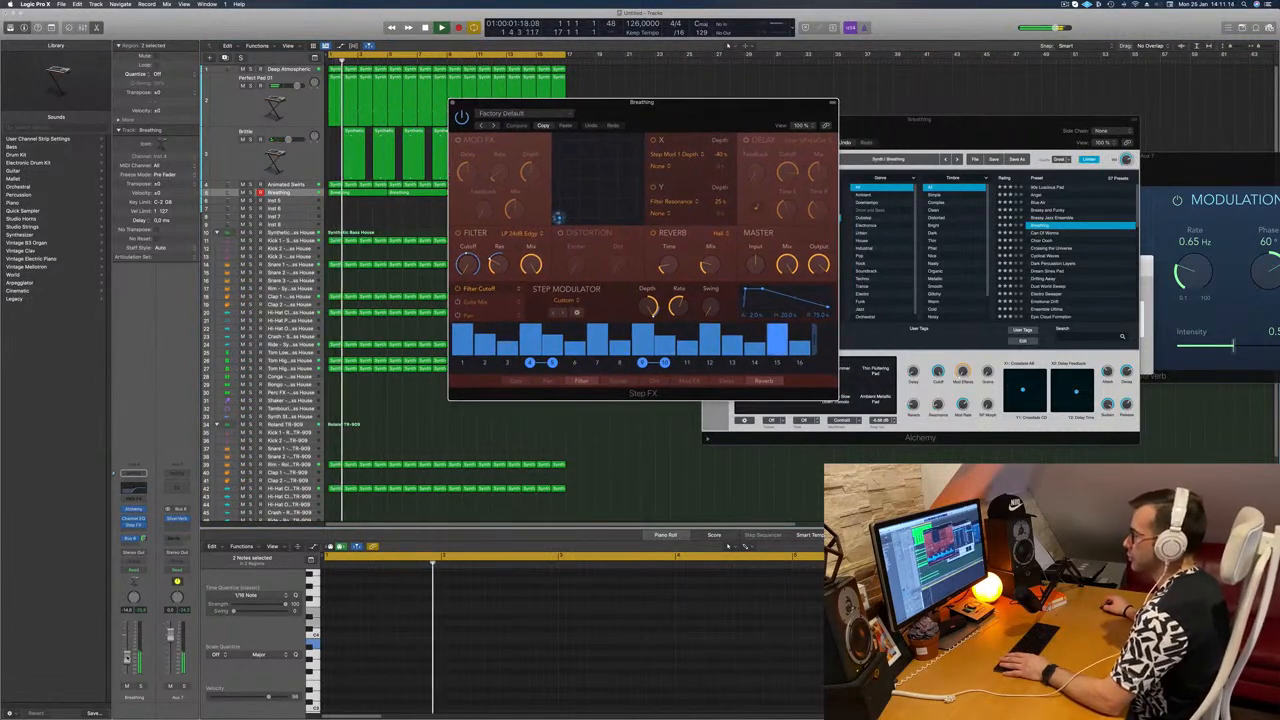
- Adjust the Breathing track's volume while the loop plays with Step FX, and stop playback
drag(127, 660, 128, 658)
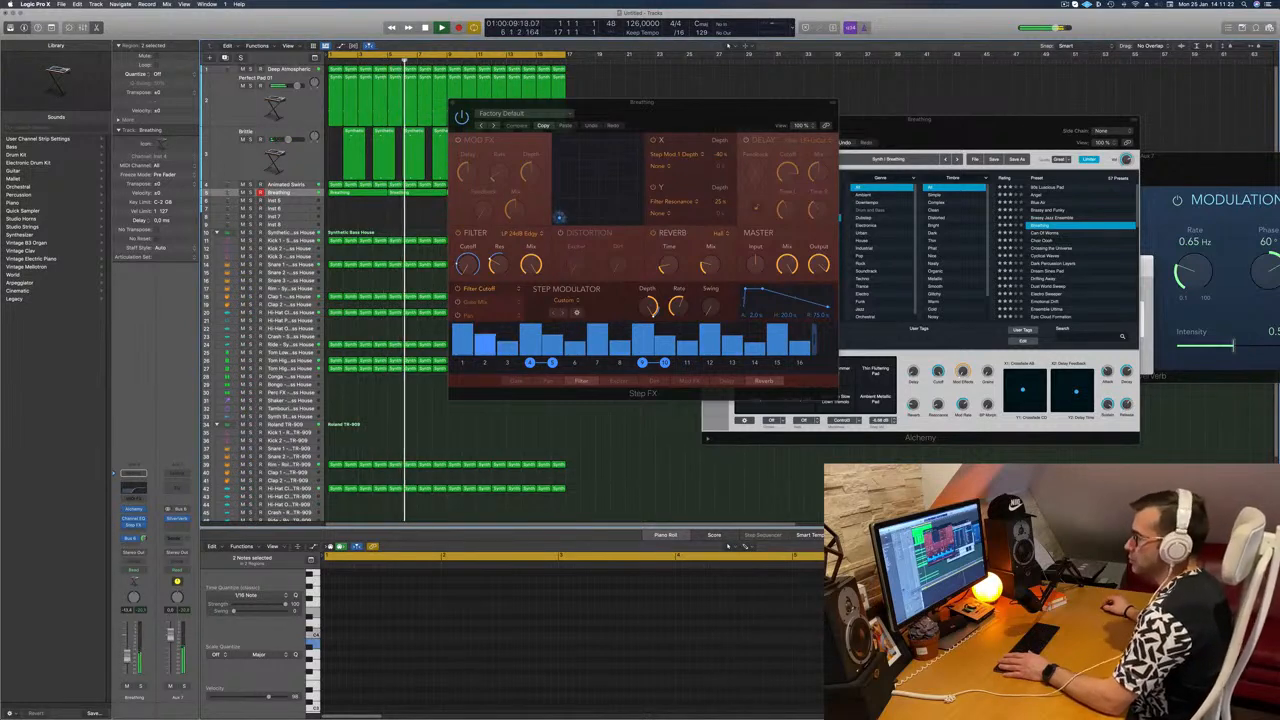
drag(684, 124, 745, 175)
key(space)
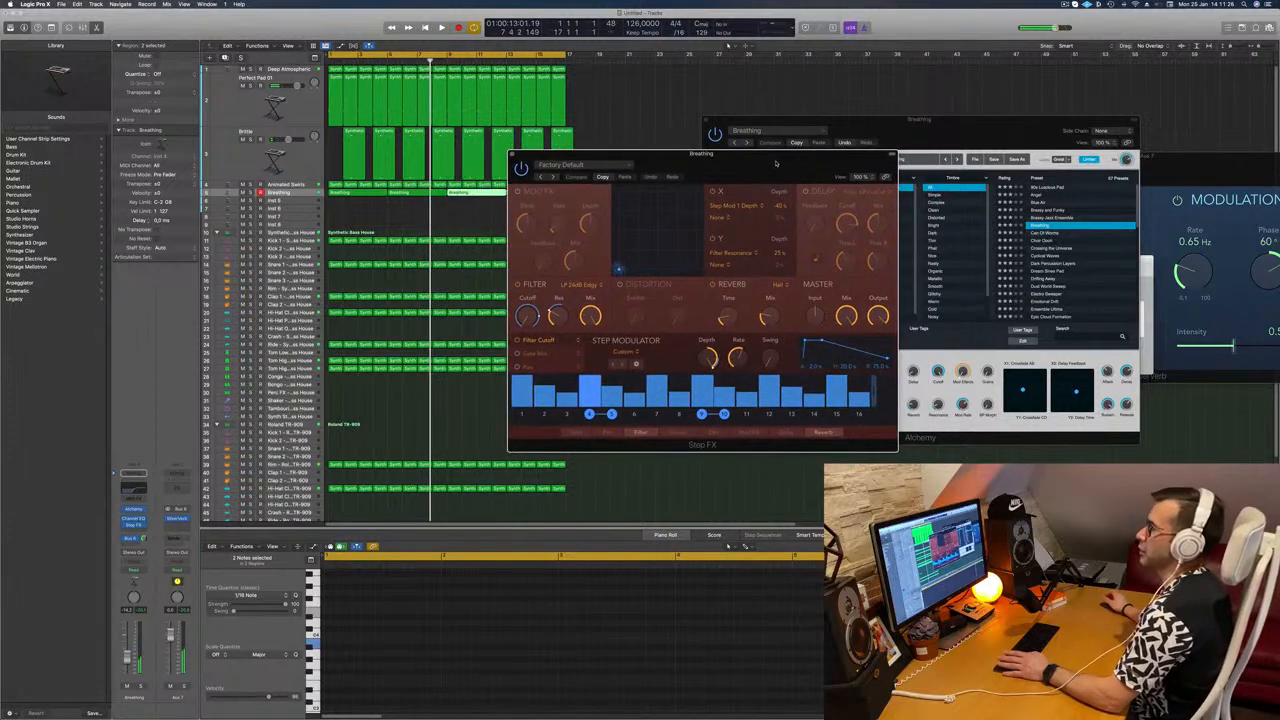
- Play the loop and audition the Brittle Spike and Broken Echoes Step FX presets on the Breathing track, trimming its volume
key(Return)
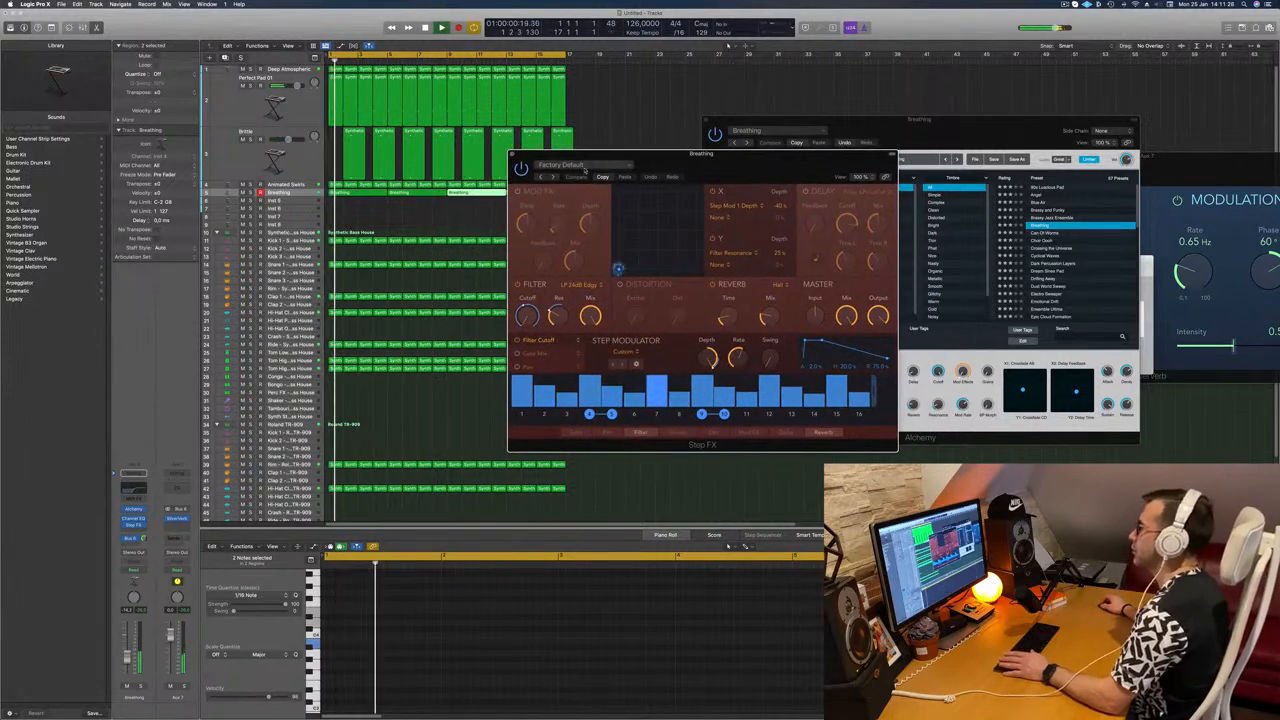
click(609, 174)
key(space)
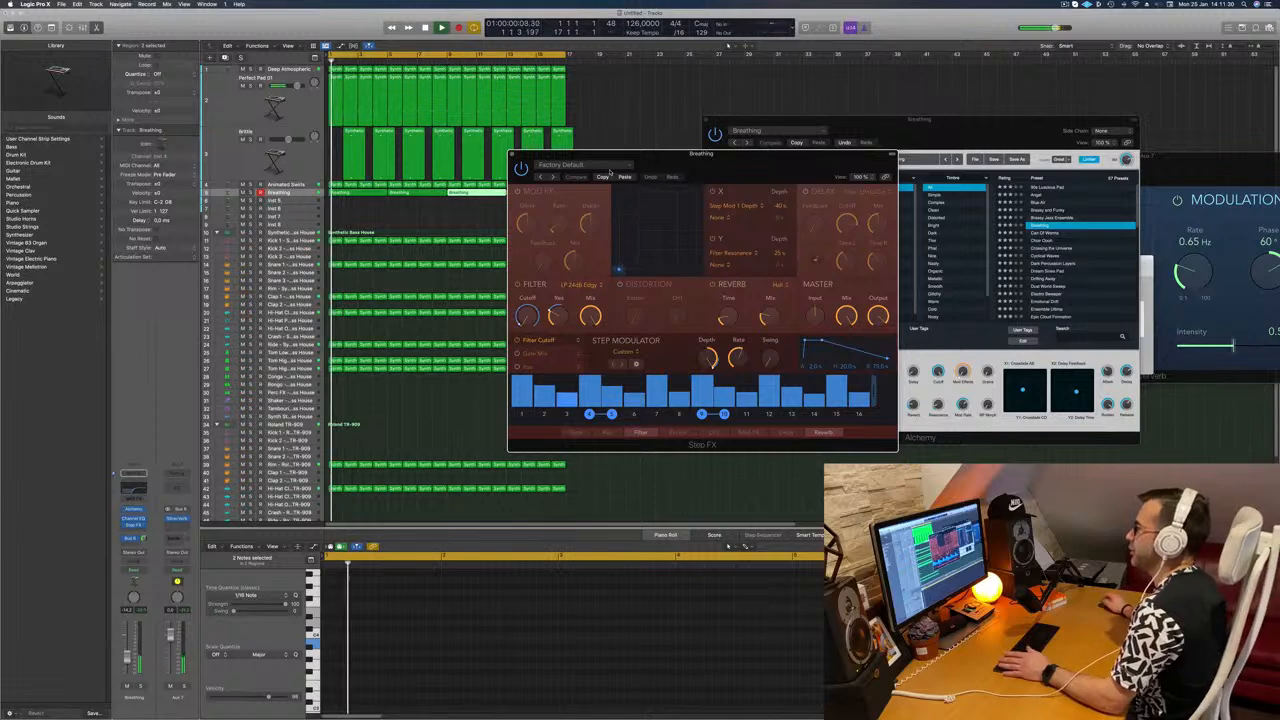
key(space)
key(space)
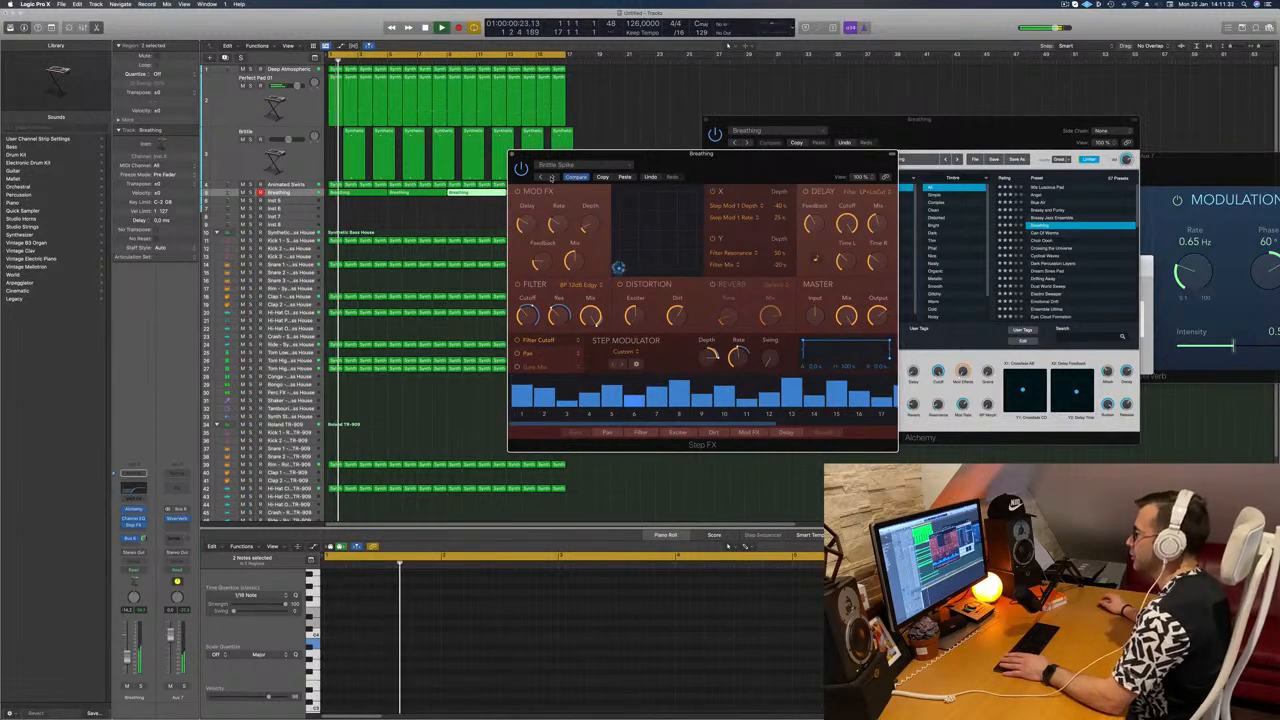
click(550, 177)
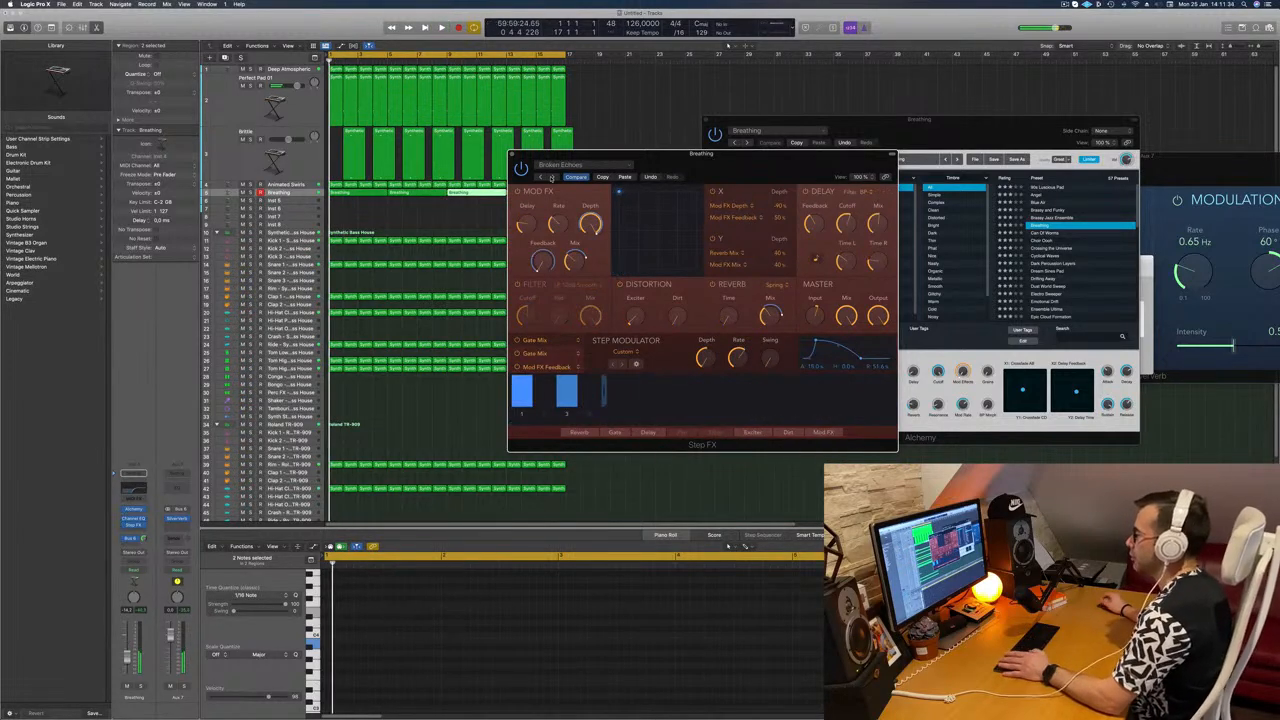
drag(724, 157, 743, 156)
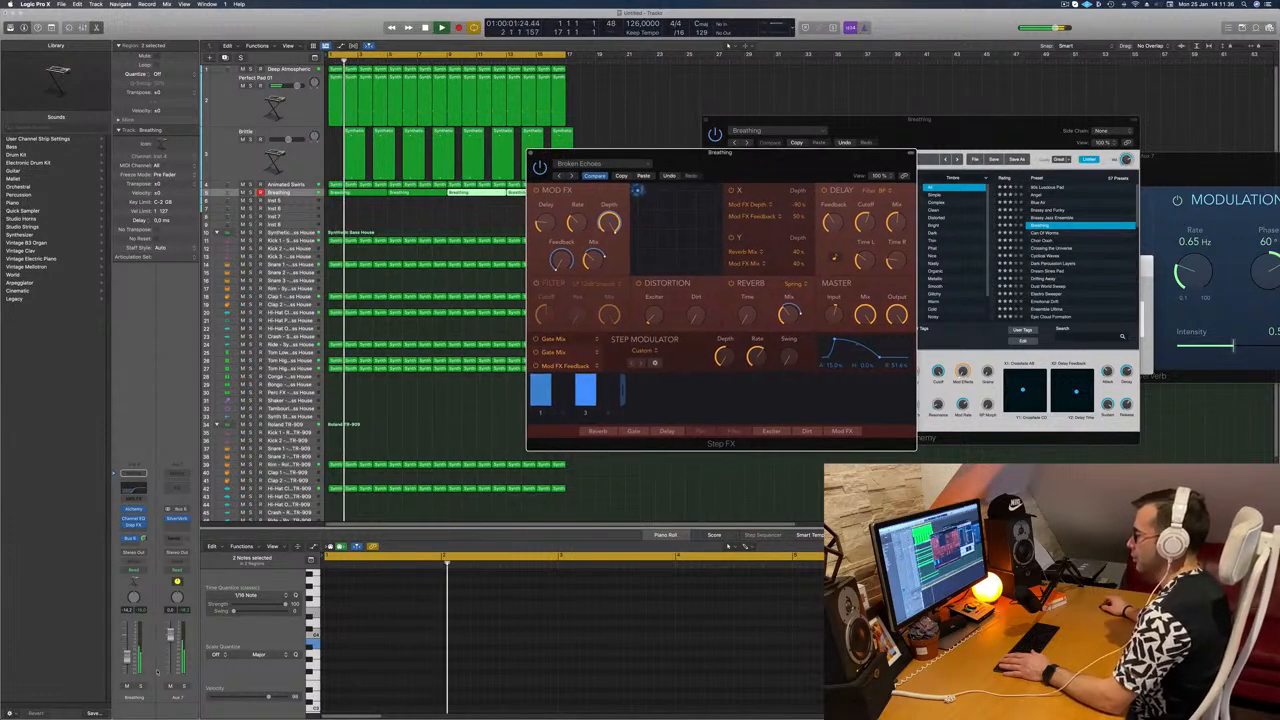
drag(127, 657, 127, 661)
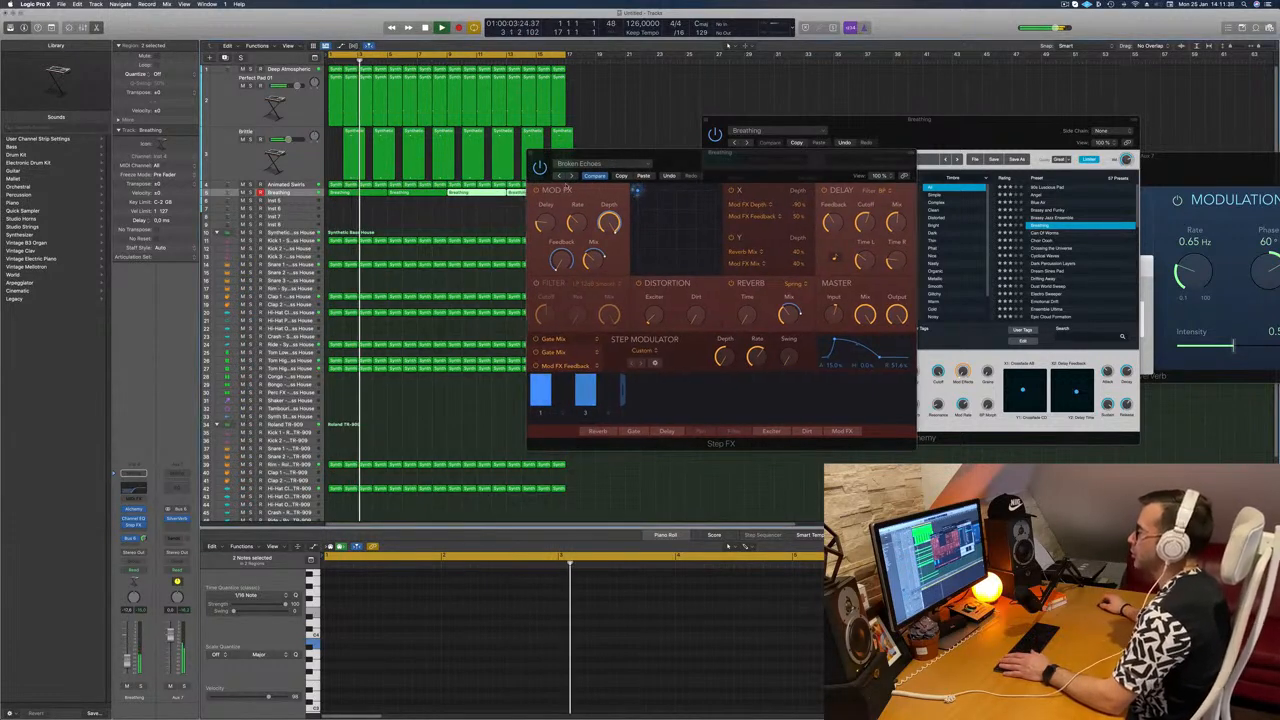
- Audition the Bubbling Shimmer, Chaos Spring and Chrome Zippers Step FX presets, and return to Brittle Spike
click(573, 177)
click(572, 176)
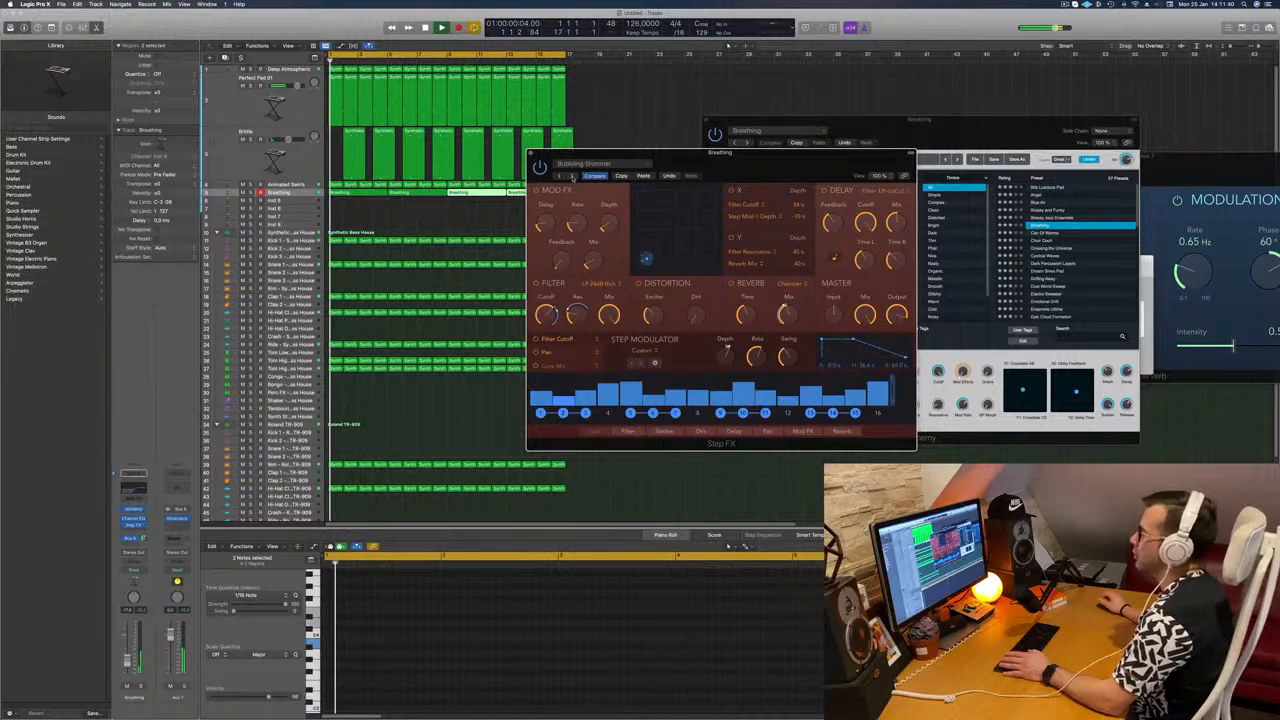
click(572, 176)
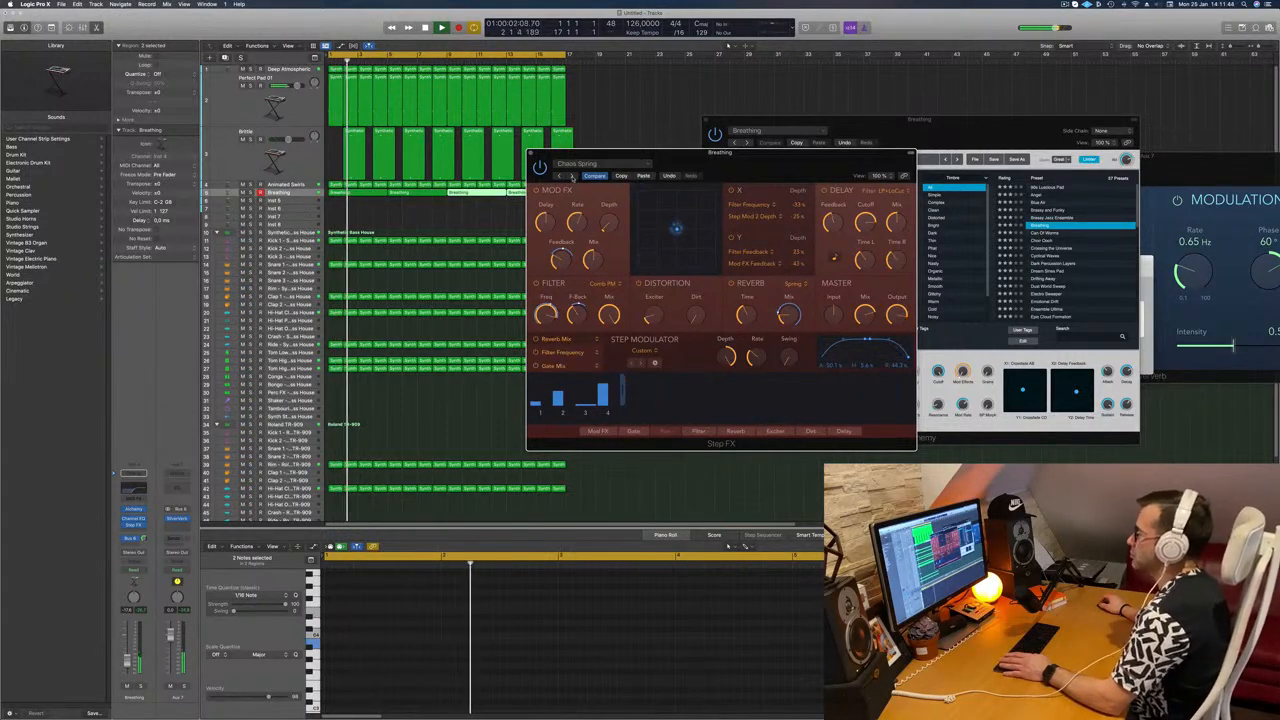
click(572, 176)
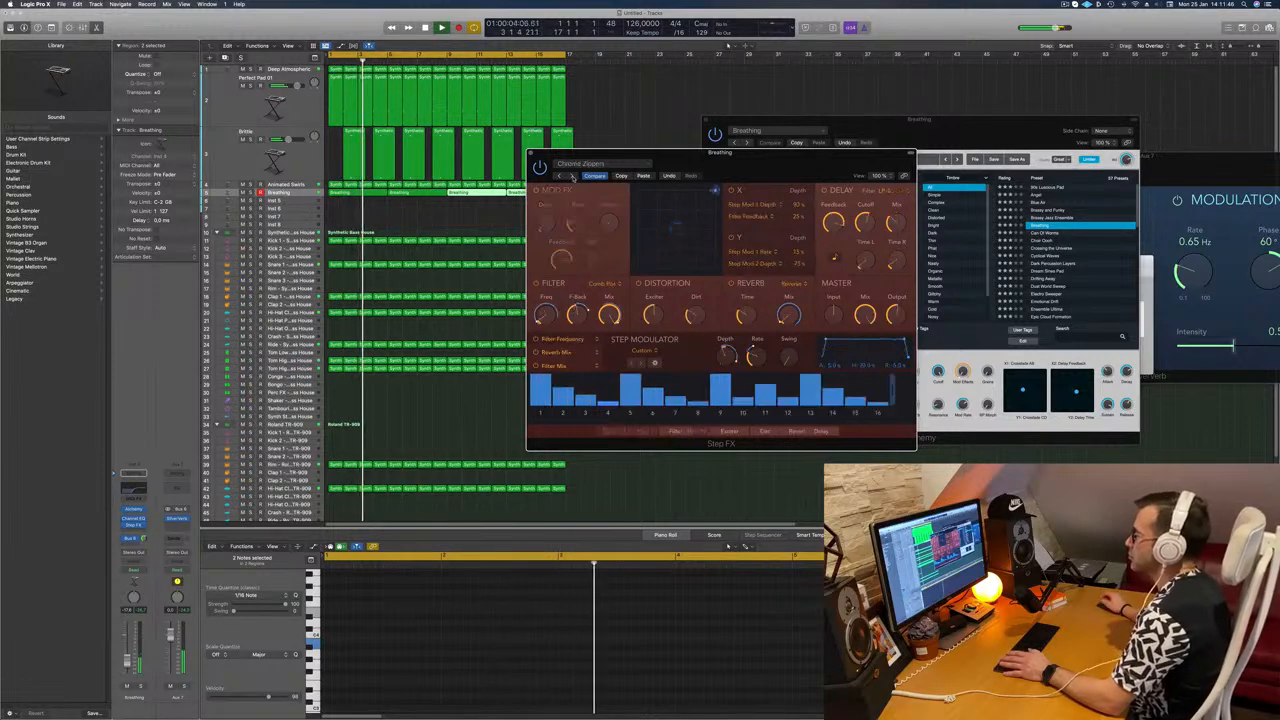
click(634, 165)
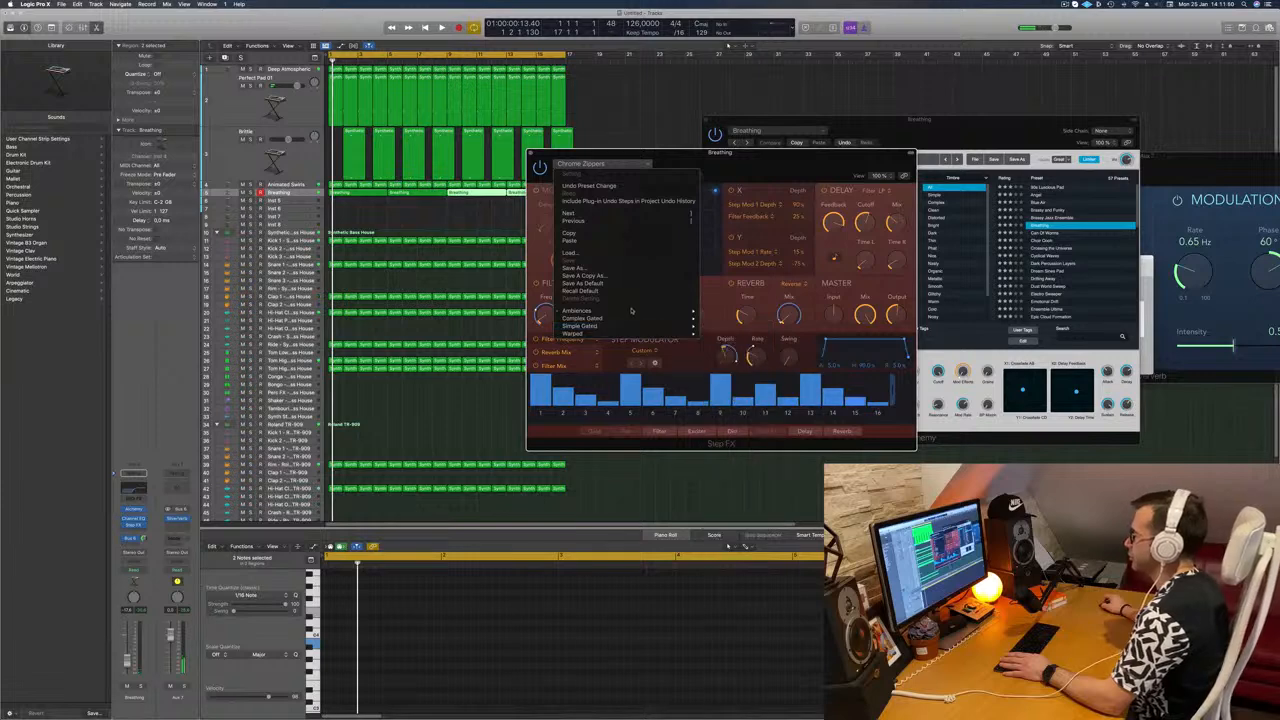
mouse_move(655, 313)
click(706, 160)
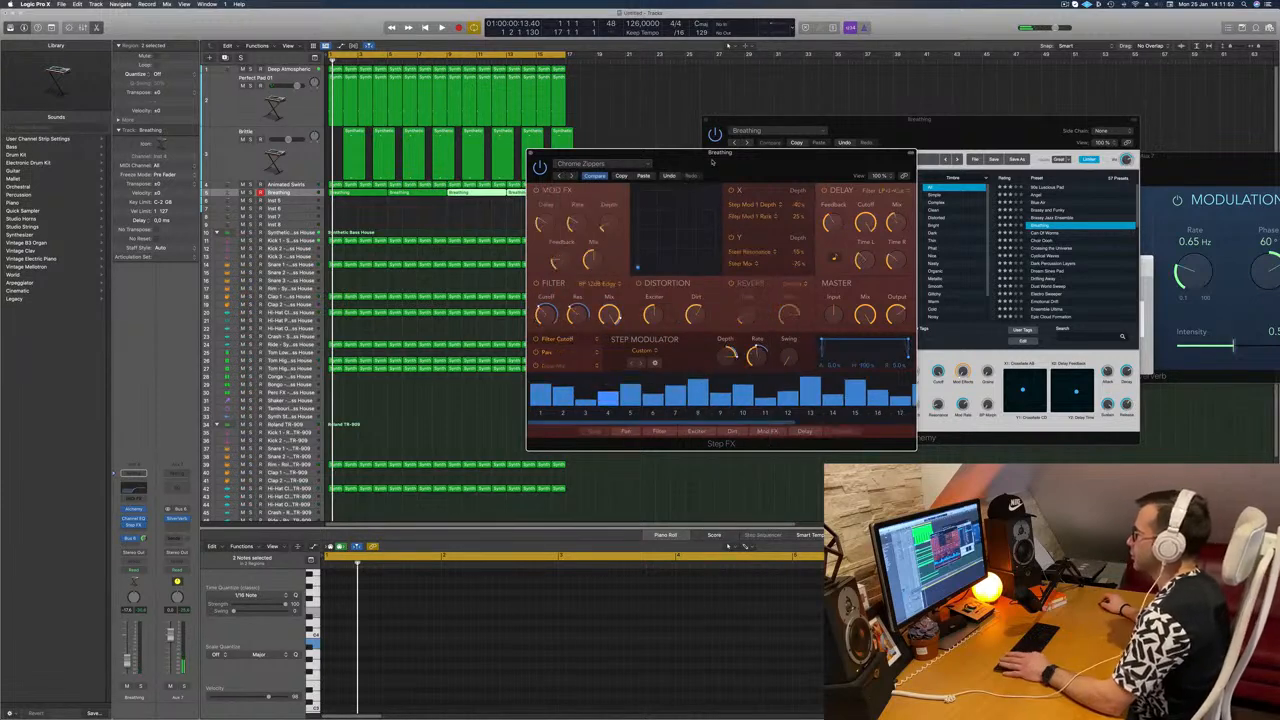
drag(750, 152, 743, 123)
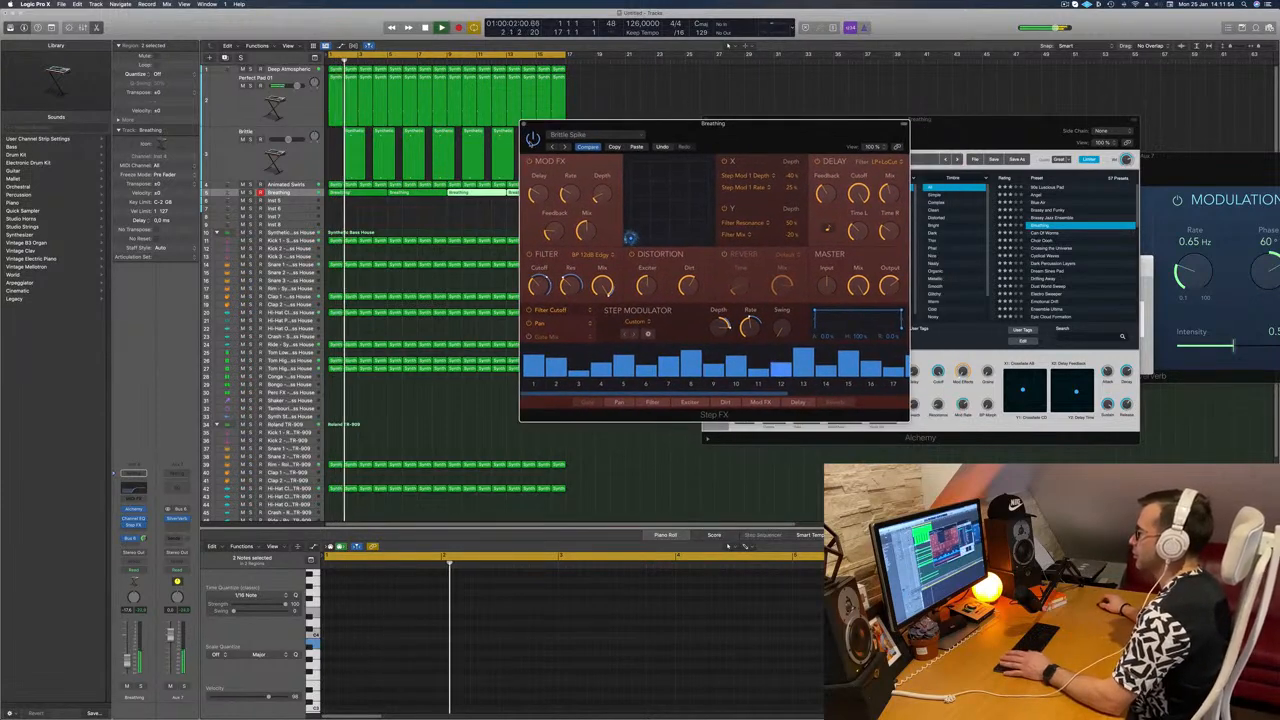
- Recall the default Step FX setting on the Breathing track and close the plug-in window
click(573, 136)
click(590, 261)
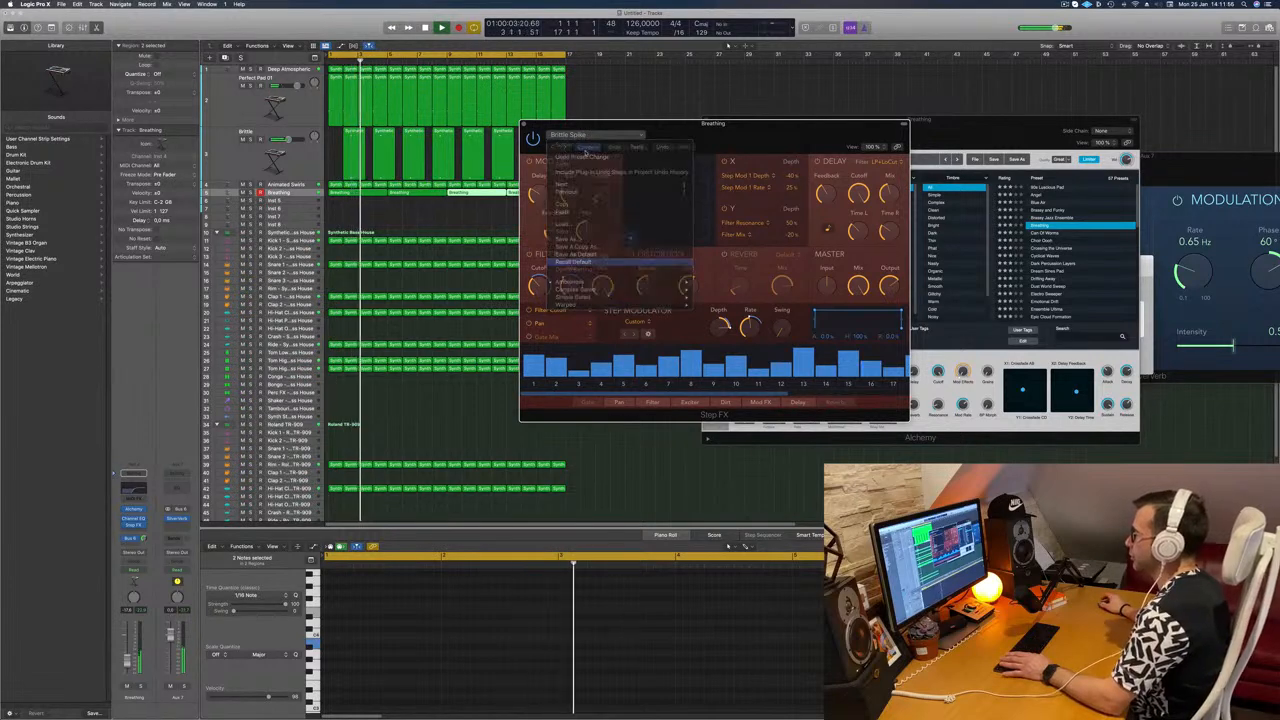
drag(762, 134, 732, 158)
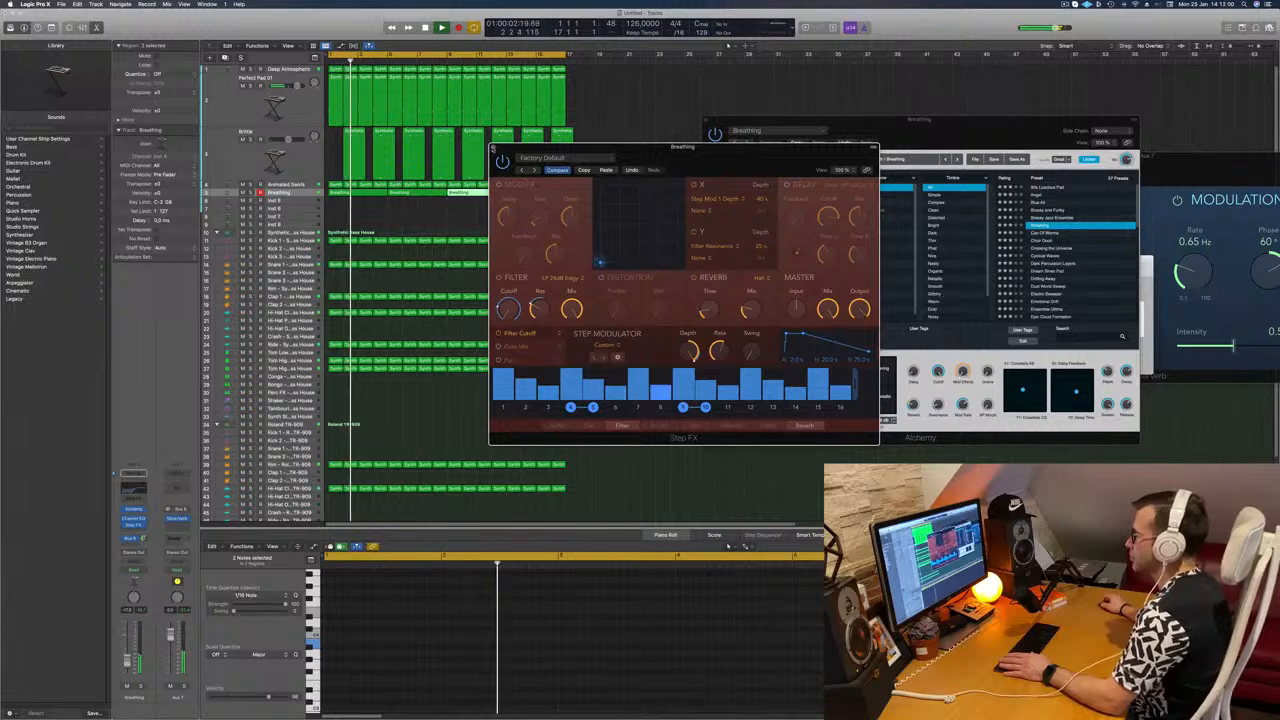
click(491, 147)
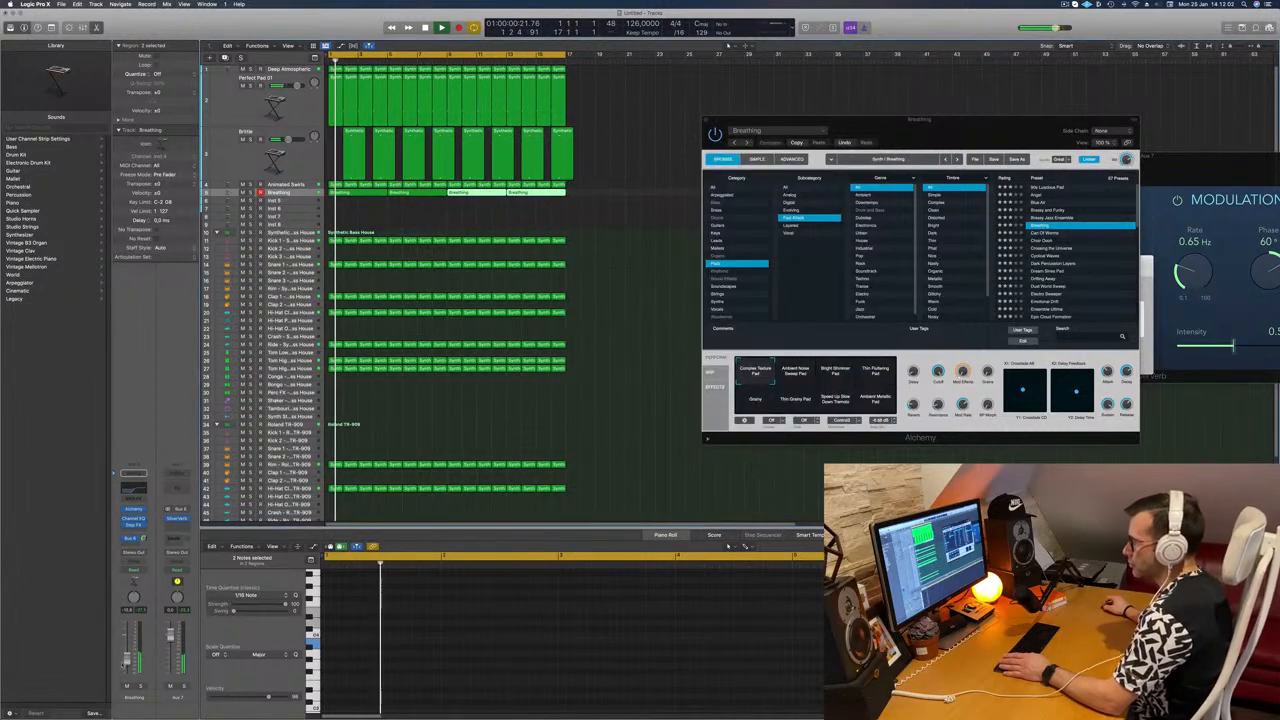
- Reopen Step FX on the Breathing track, compare master Mix levels down to 0%, settle on a partly wet mix, and close it
click(136, 511)
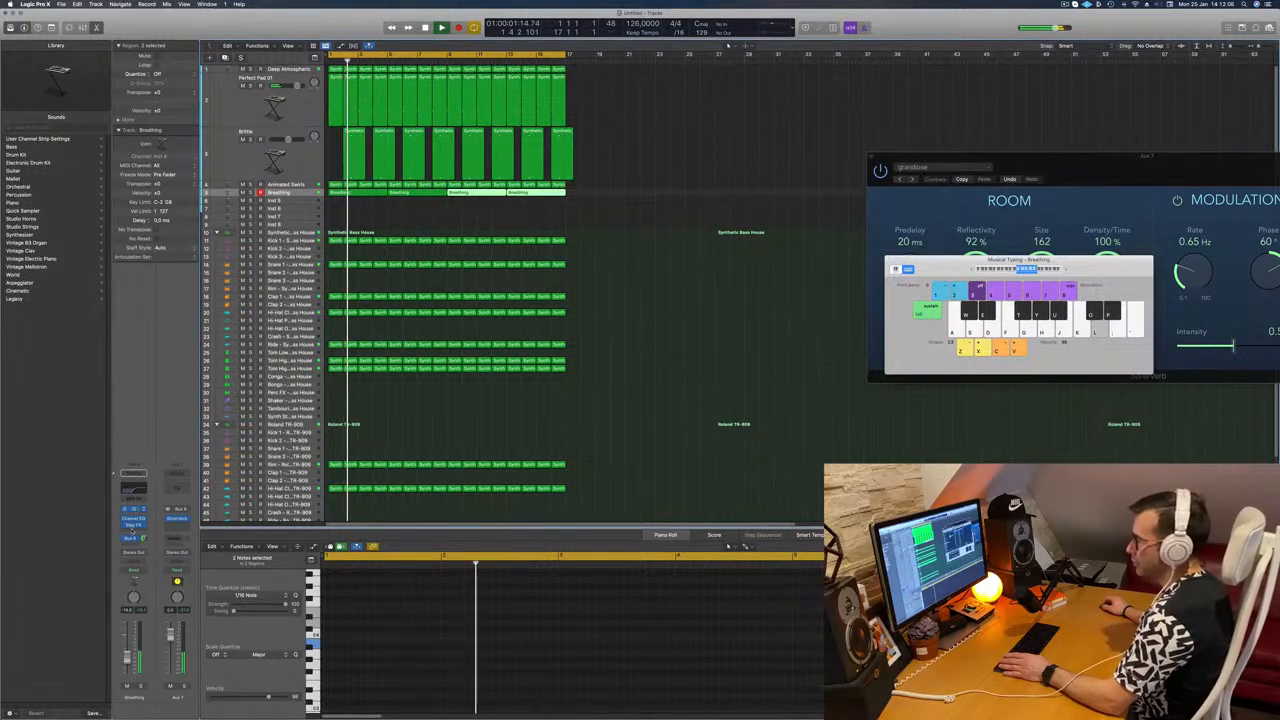
click(134, 510)
click(133, 524)
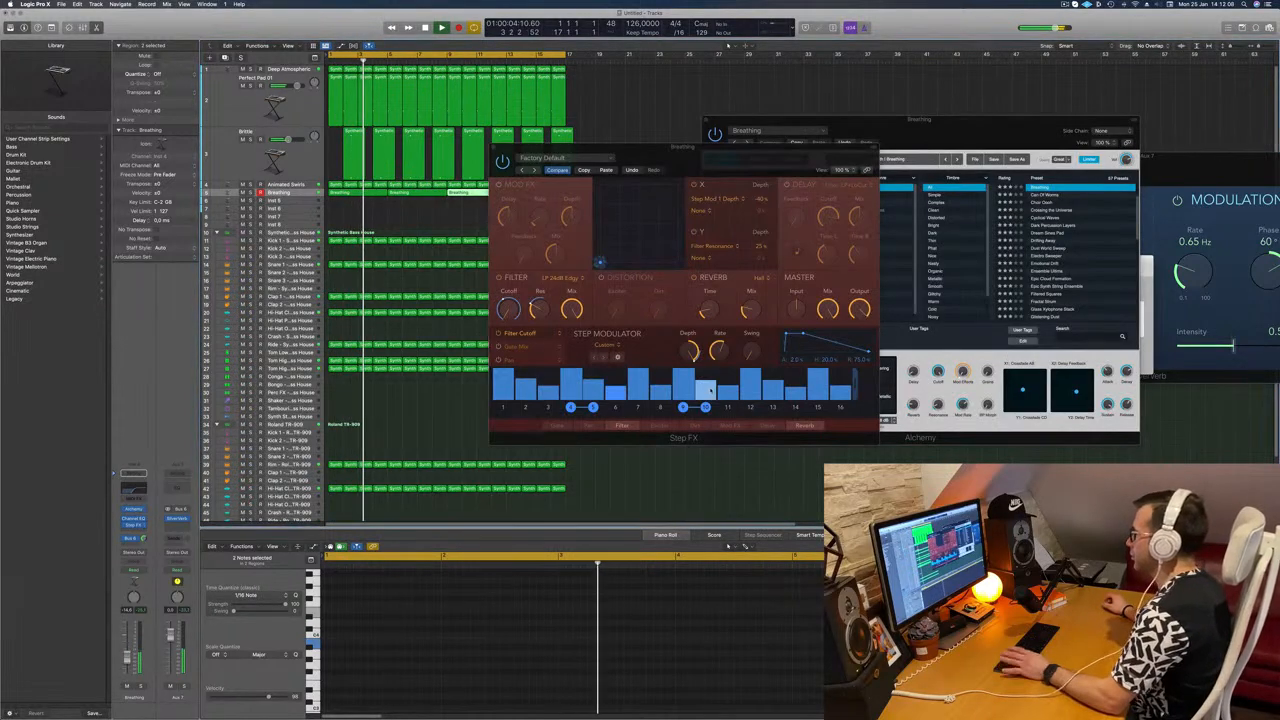
drag(828, 308, 828, 372)
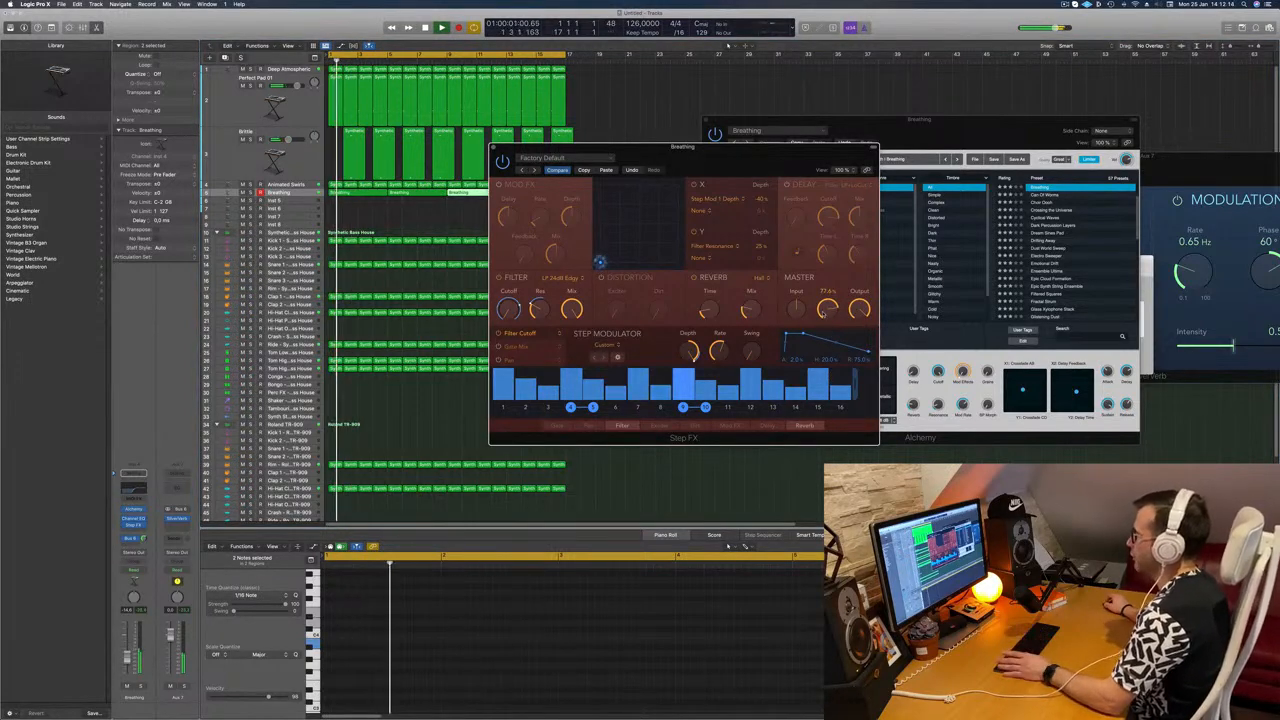
mouse_move(826, 314)
drag(826, 314, 845, 418)
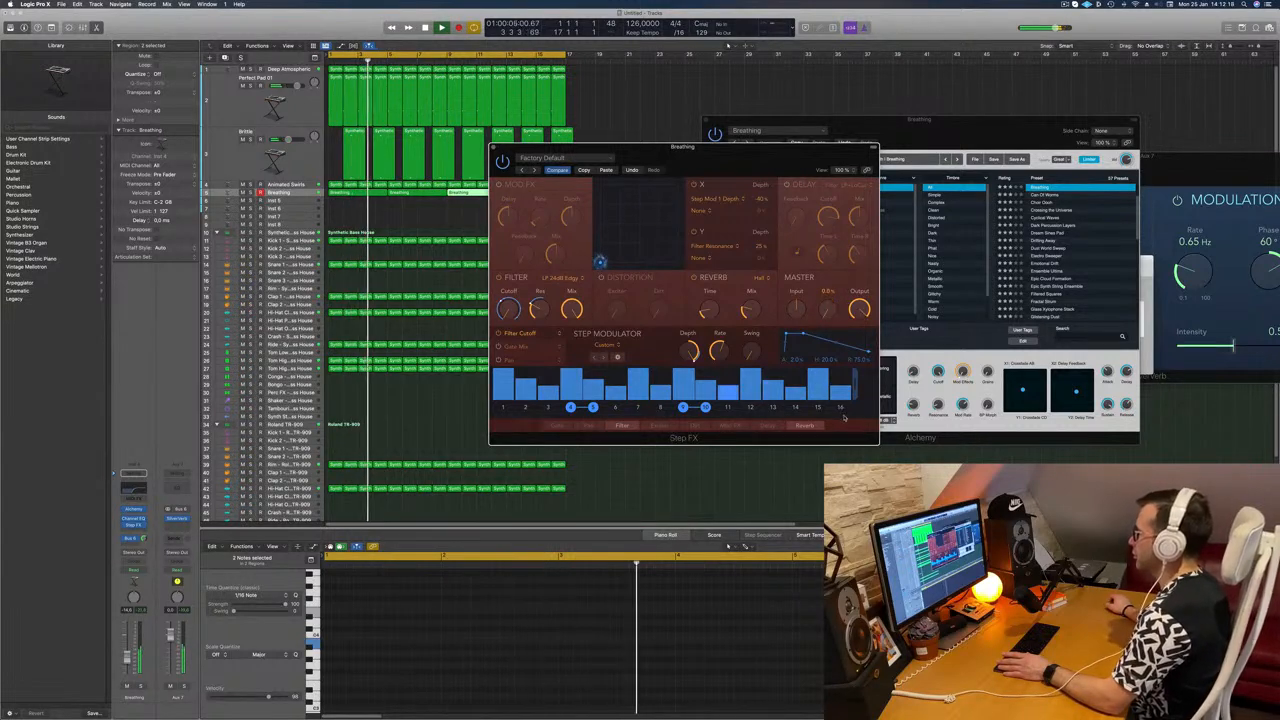
drag(840, 372, 830, 310)
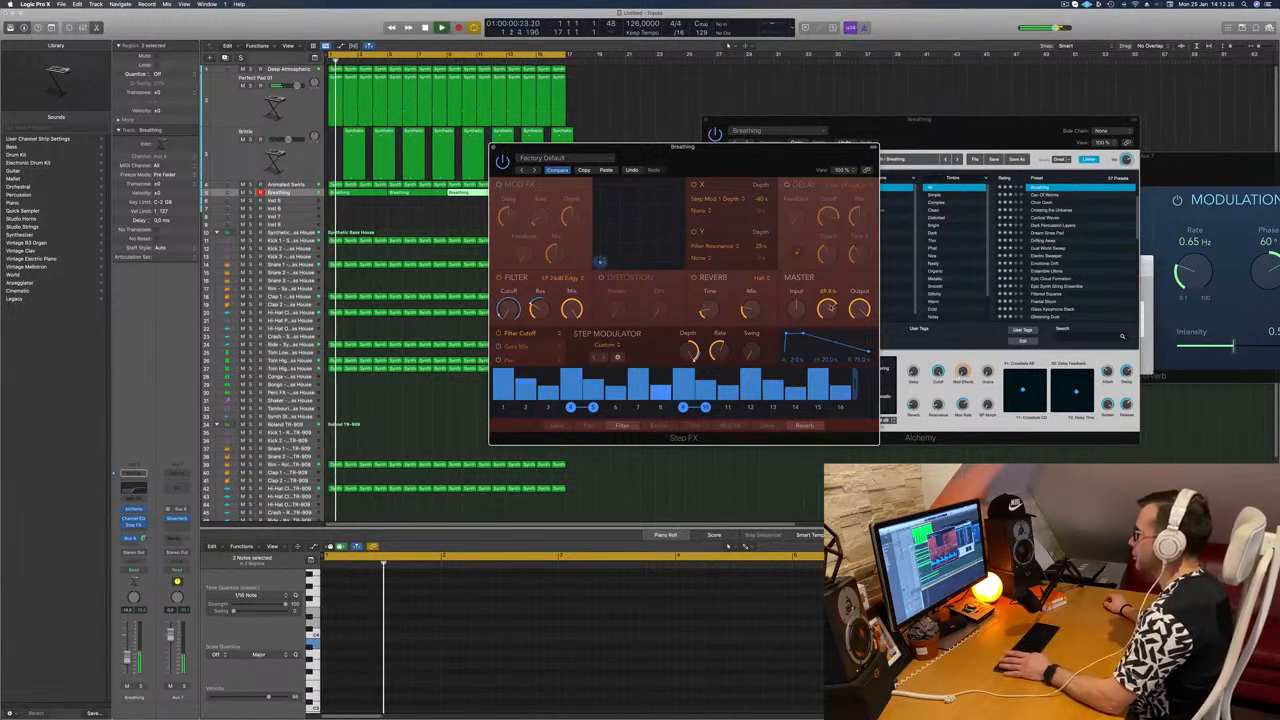
click(493, 147)
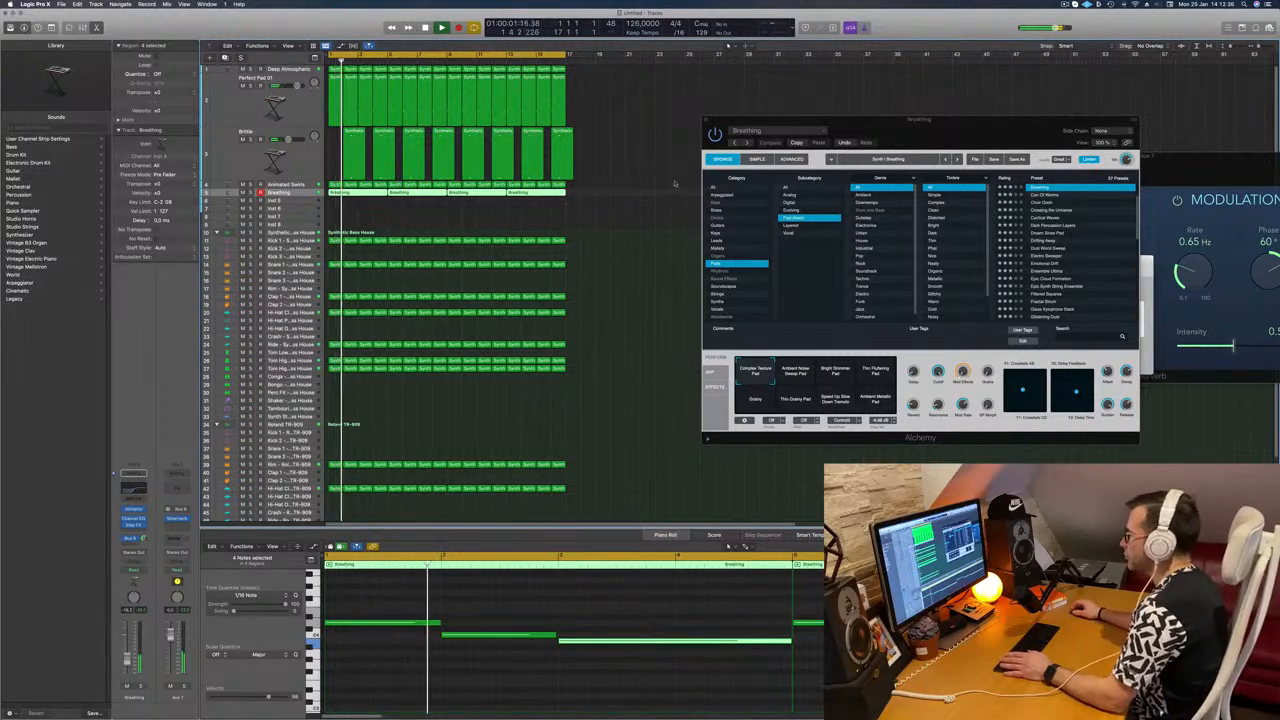
- Close the Alchemy window and remove the part of the last Brittle region that extends past bar 17
drag(760, 119, 716, 121)
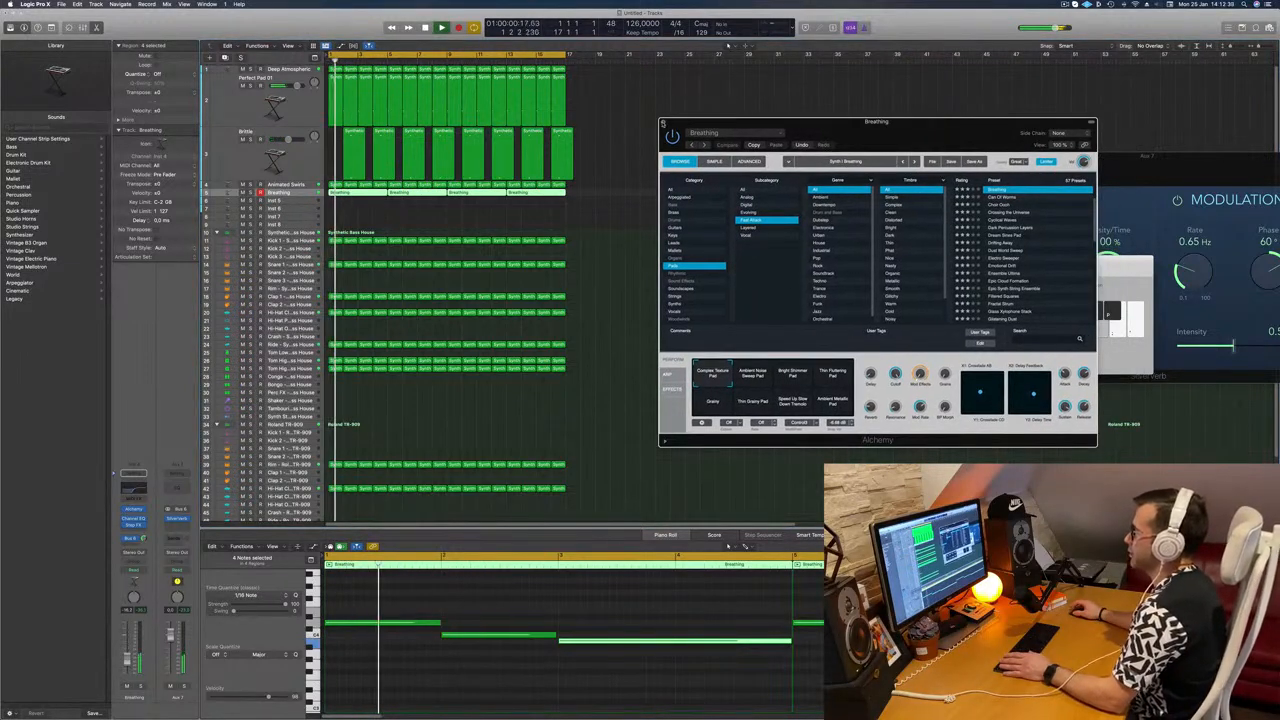
click(663, 123)
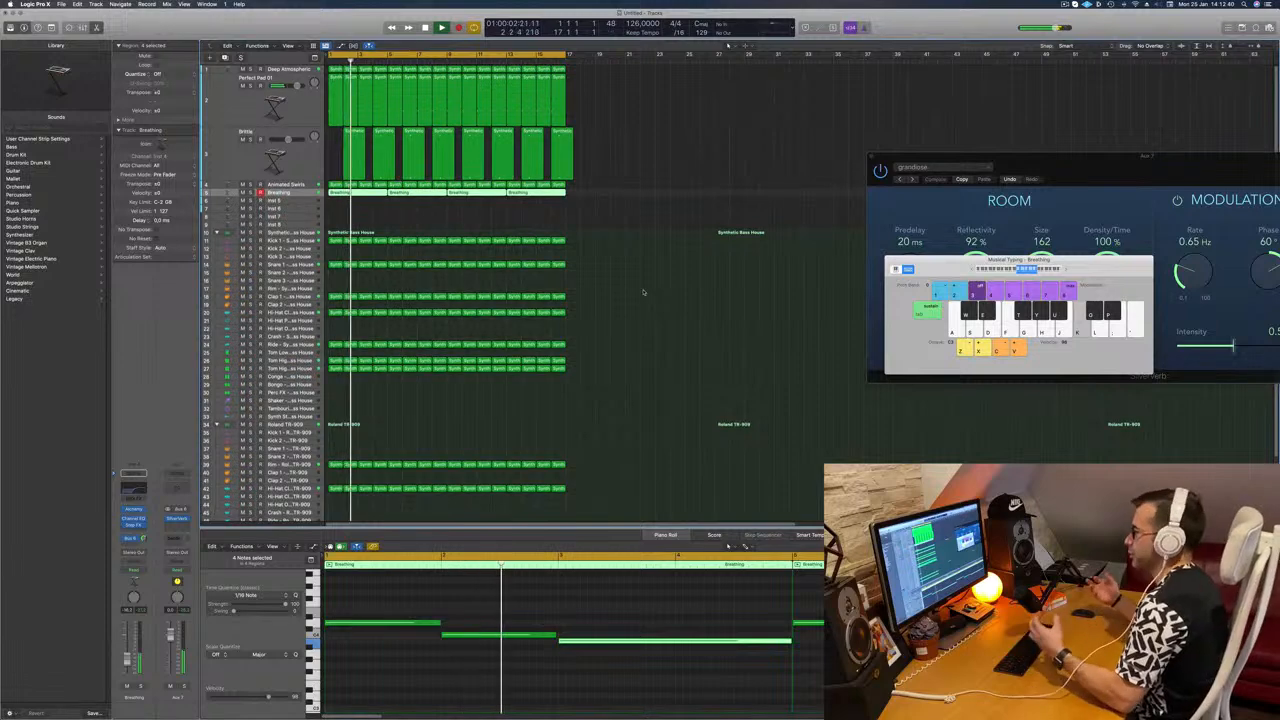
scroll(643, 290, up, 3)
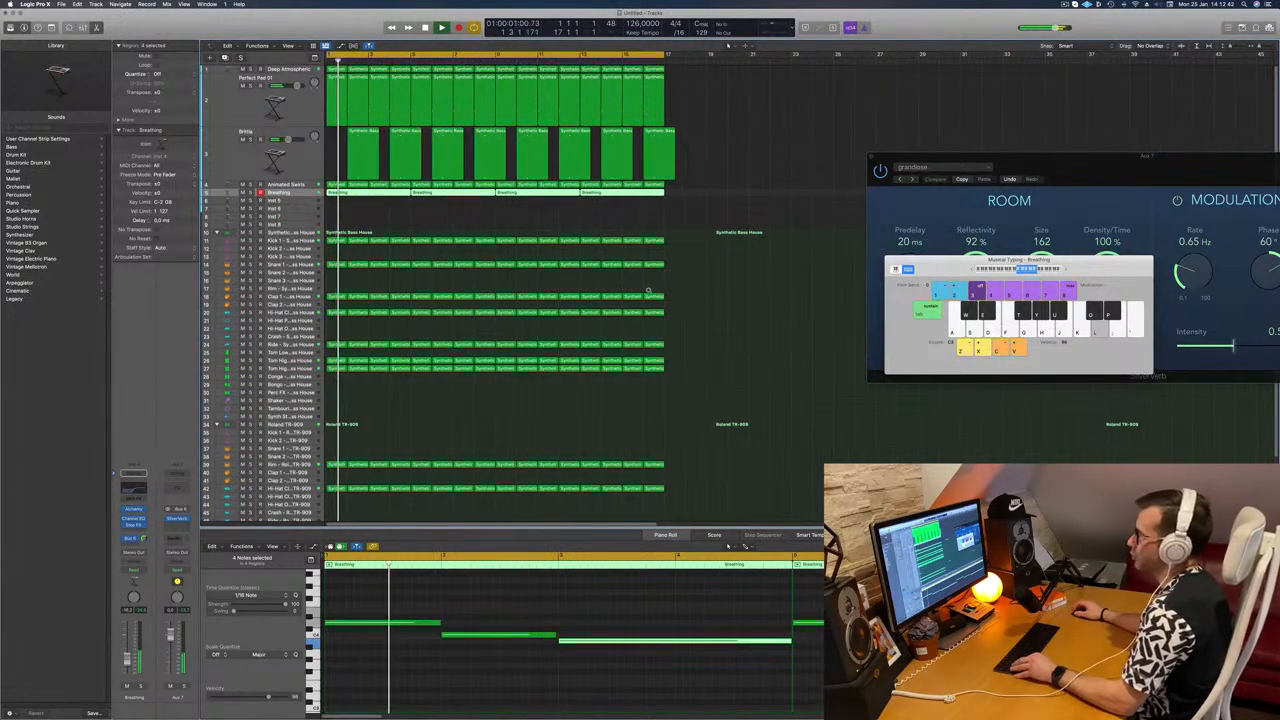
scroll(643, 290, down, 2)
drag(600, 177, 588, 135)
key(Delete)
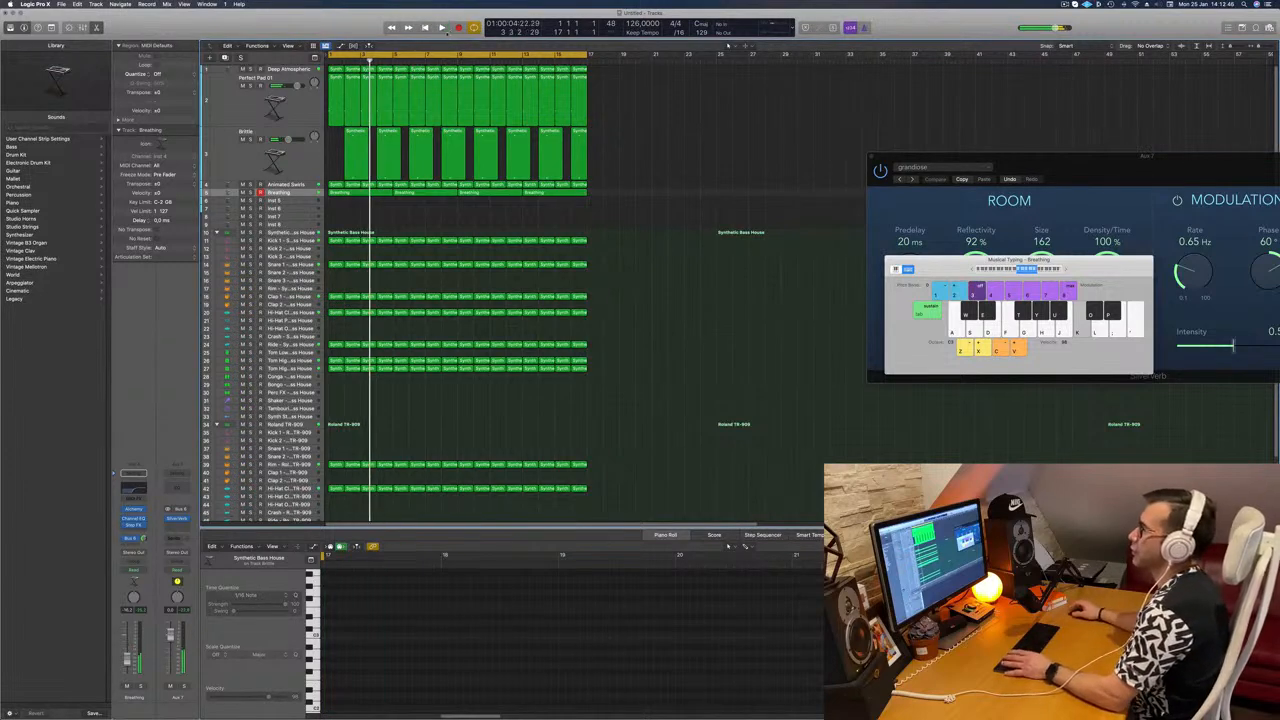
- Show the secondary ruler and repeat all regions three more times, filling the arrangement up to bar 65
click(288, 46)
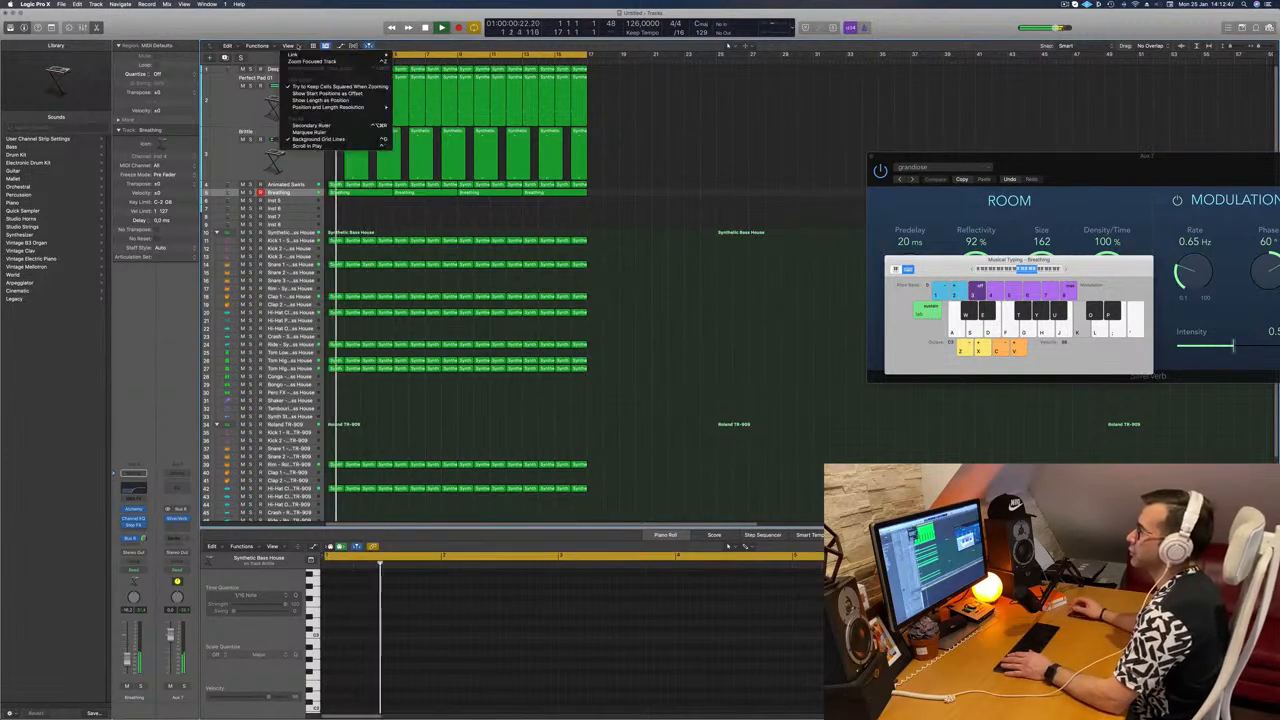
click(316, 124)
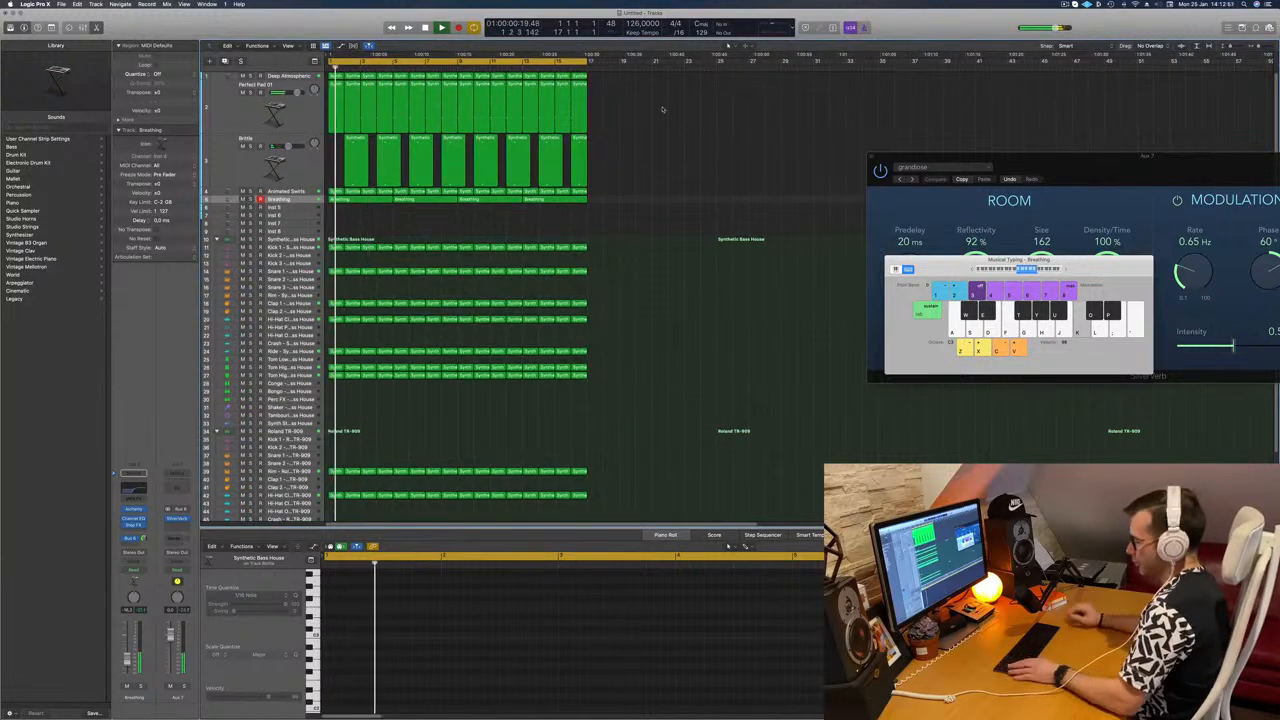
key(super+r)
key(super+r)
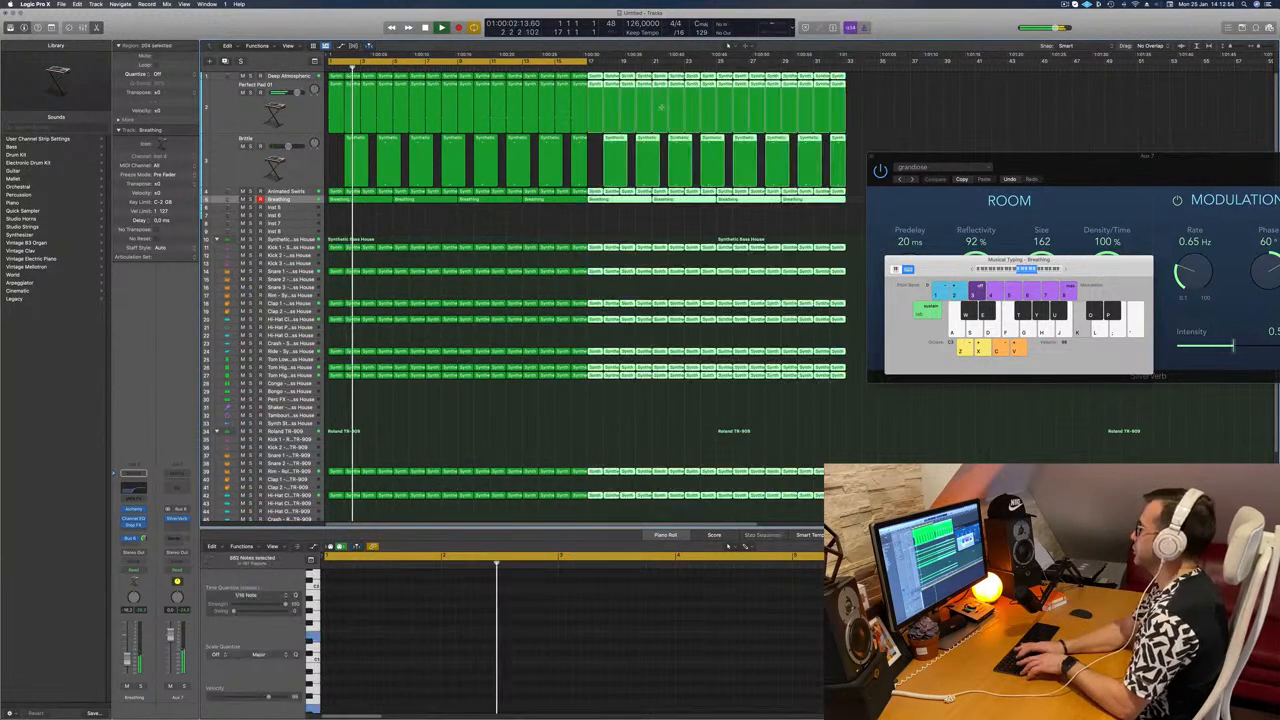
key(super+r)
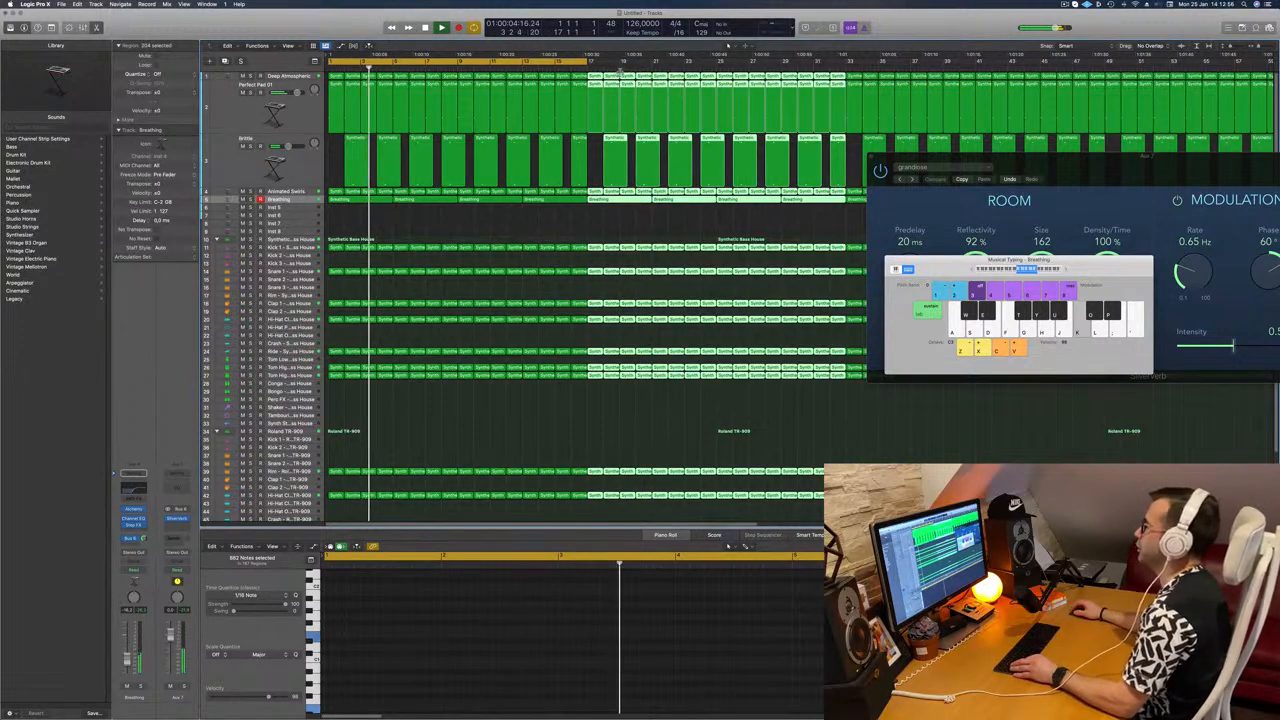
scroll(600, 119, down, 5)
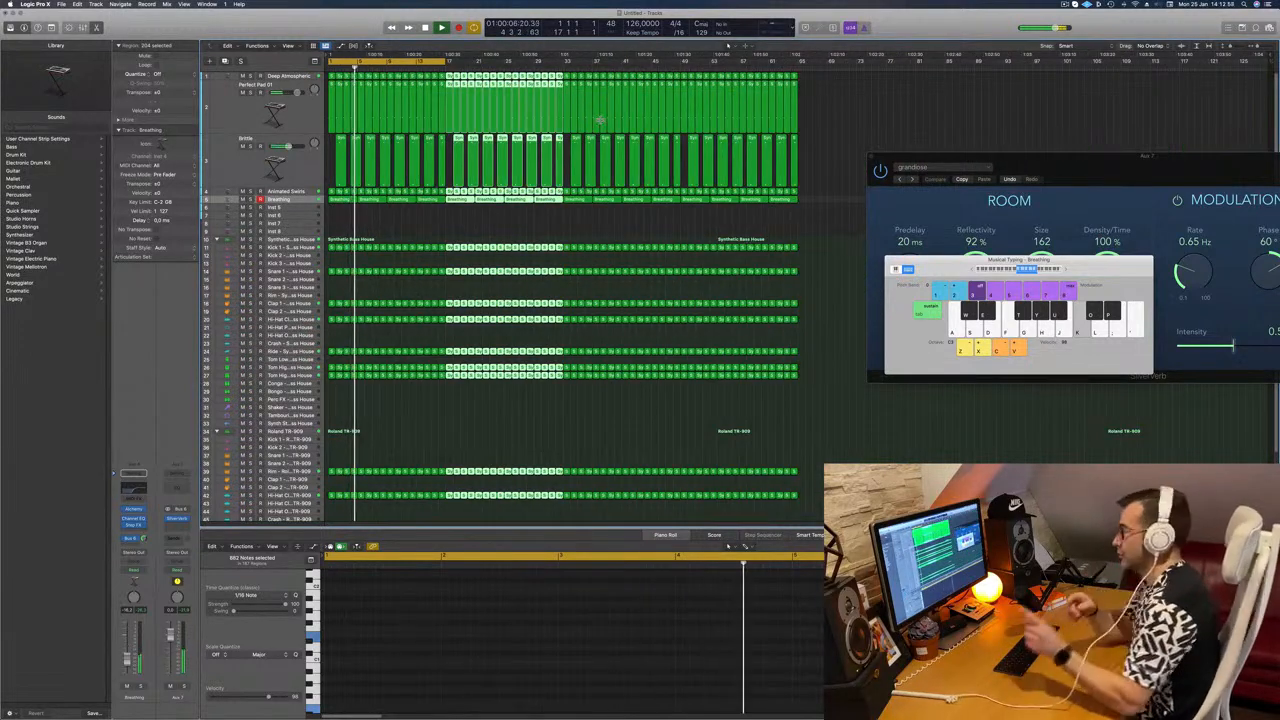
- Deselect the regions and extend the cycle range to the end of the repeated arrangement at bar 65
key(space)
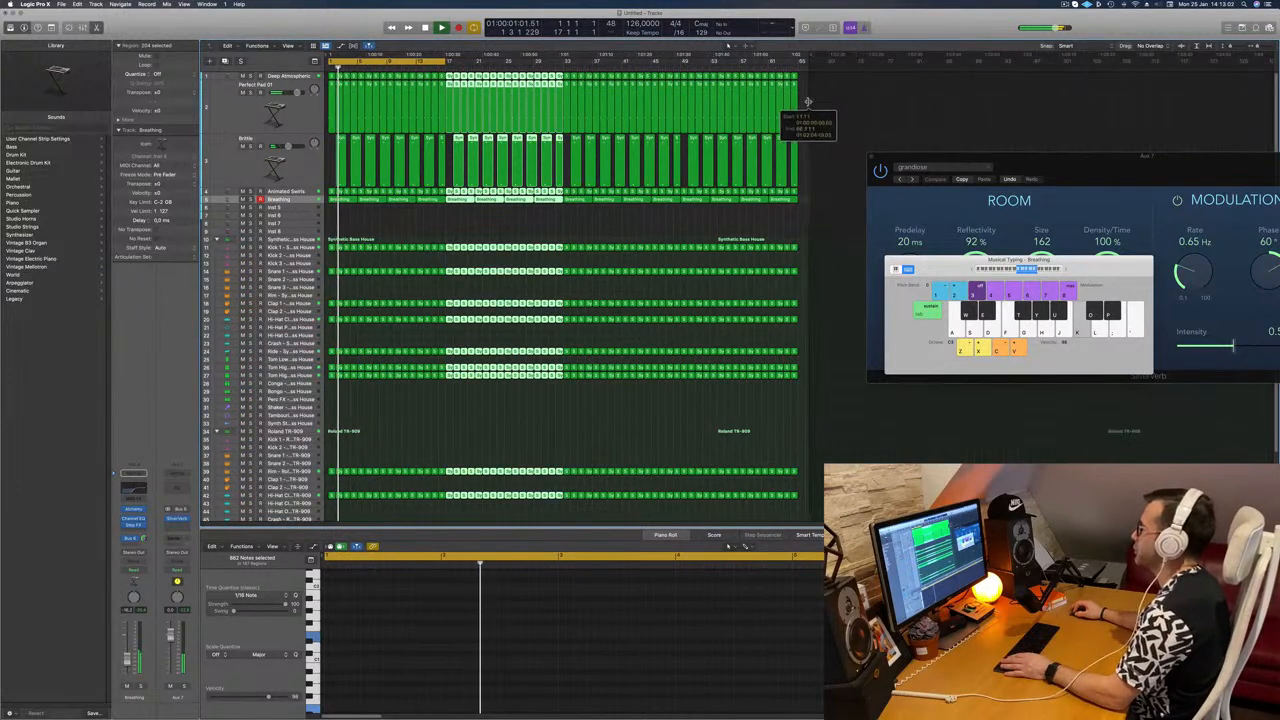
drag(810, 104, 809, 104)
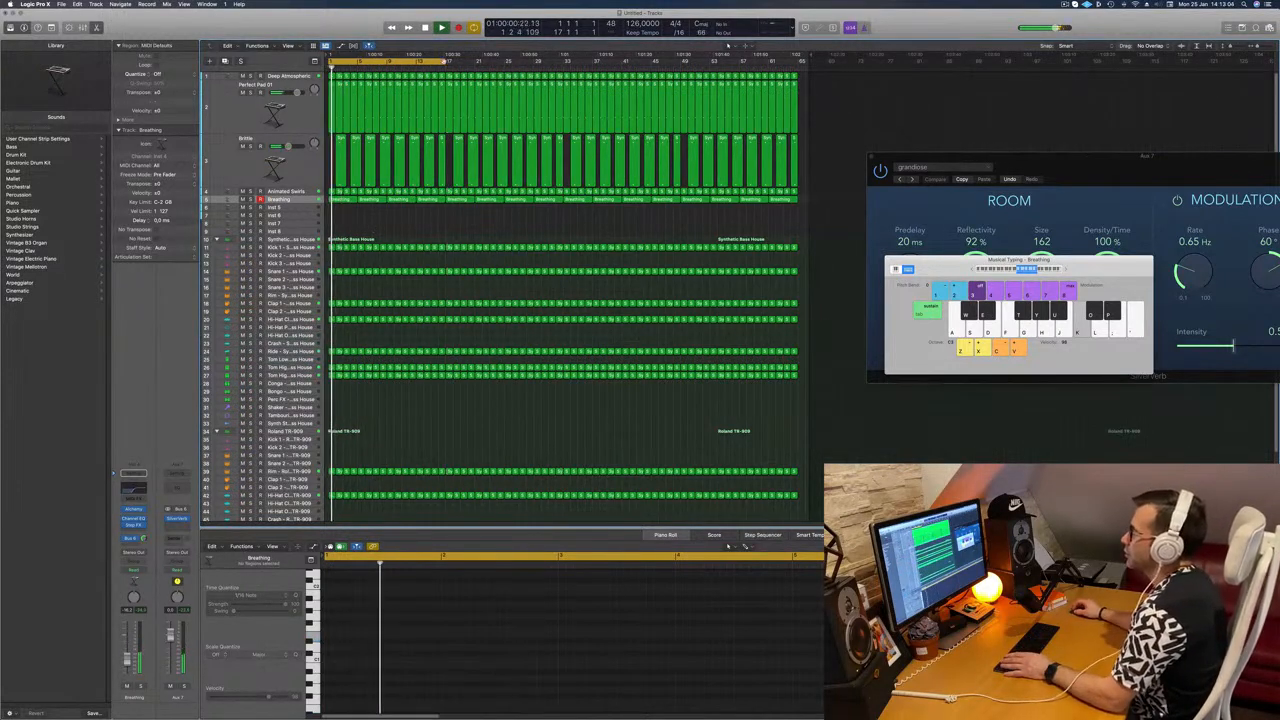
drag(448, 62, 794, 82)
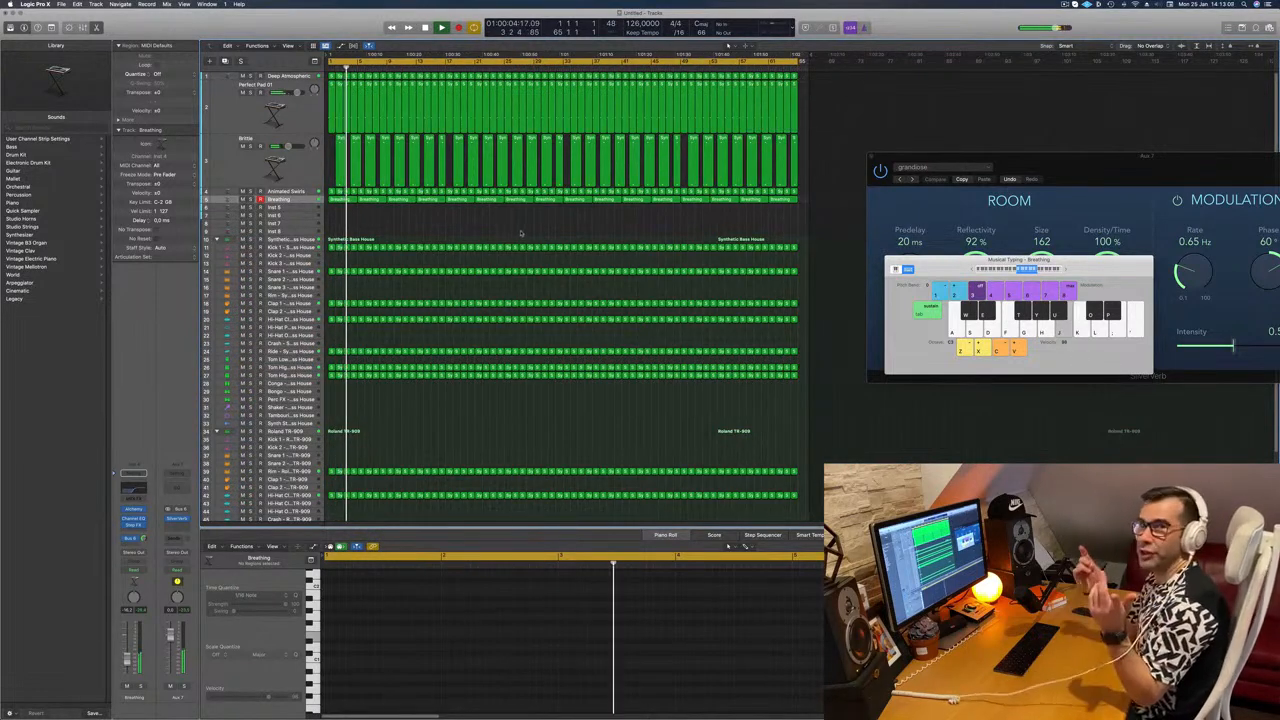
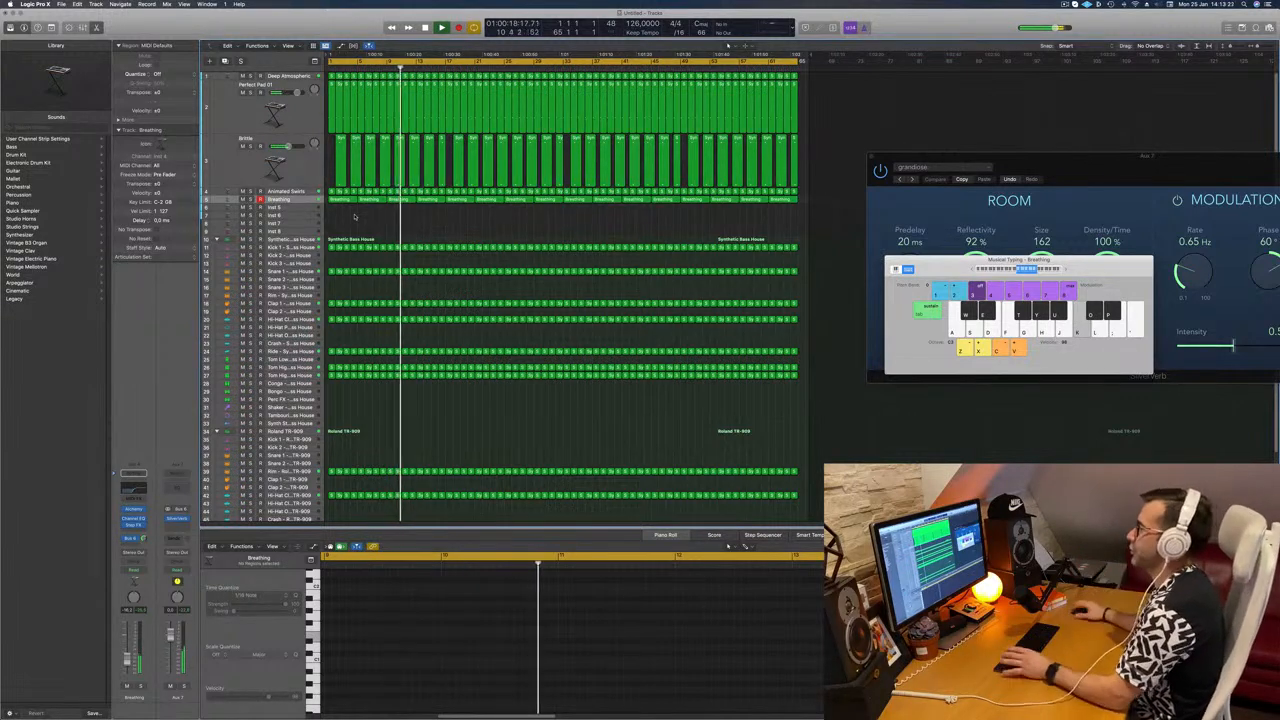
- Play the arrangement from the start, check Brittle's Alchemy instrument, raise the Brittle track's volume to about -2.1 dB, and close Alchemy
key(Return)
click(240, 167)
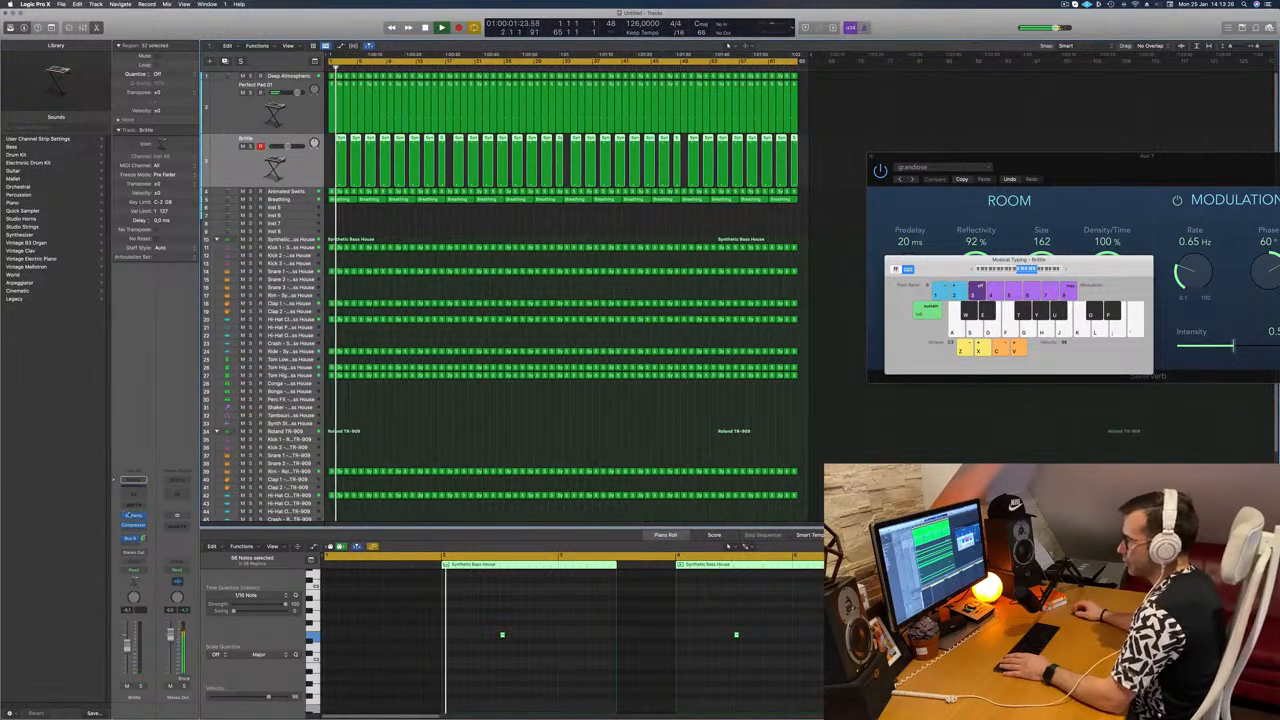
click(134, 517)
click(620, 97)
key(space)
key(space)
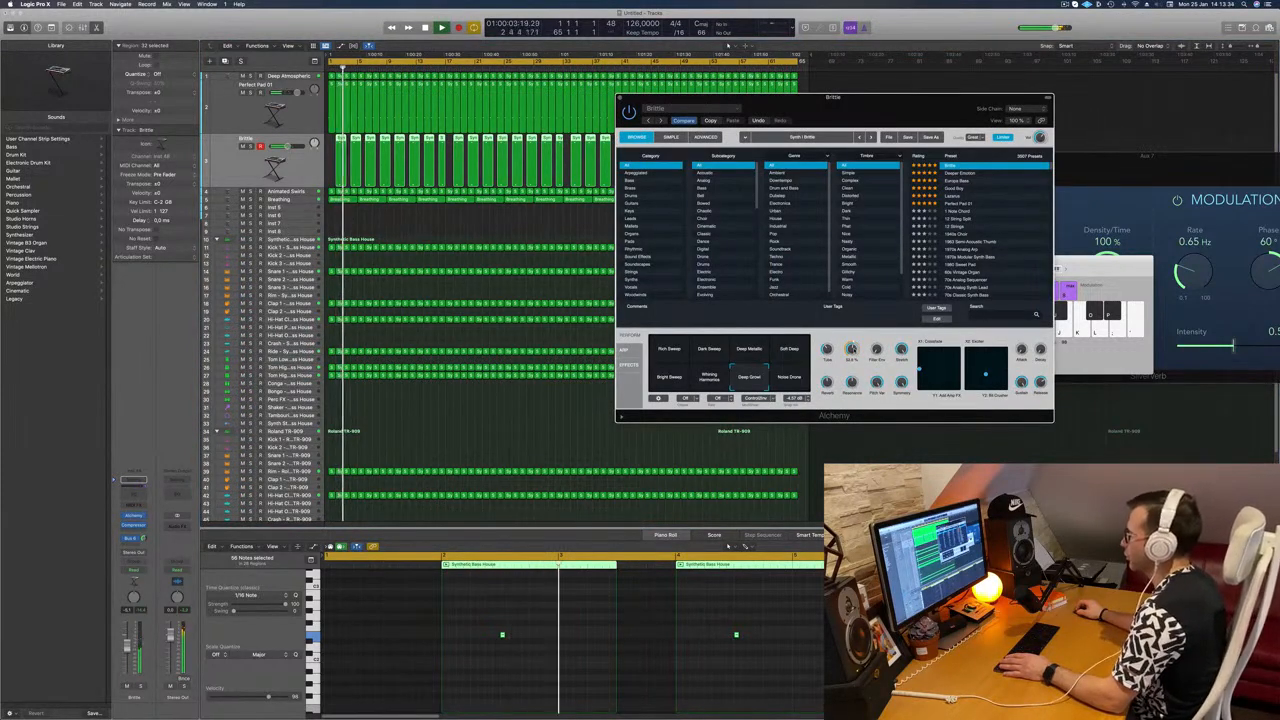
click(128, 648)
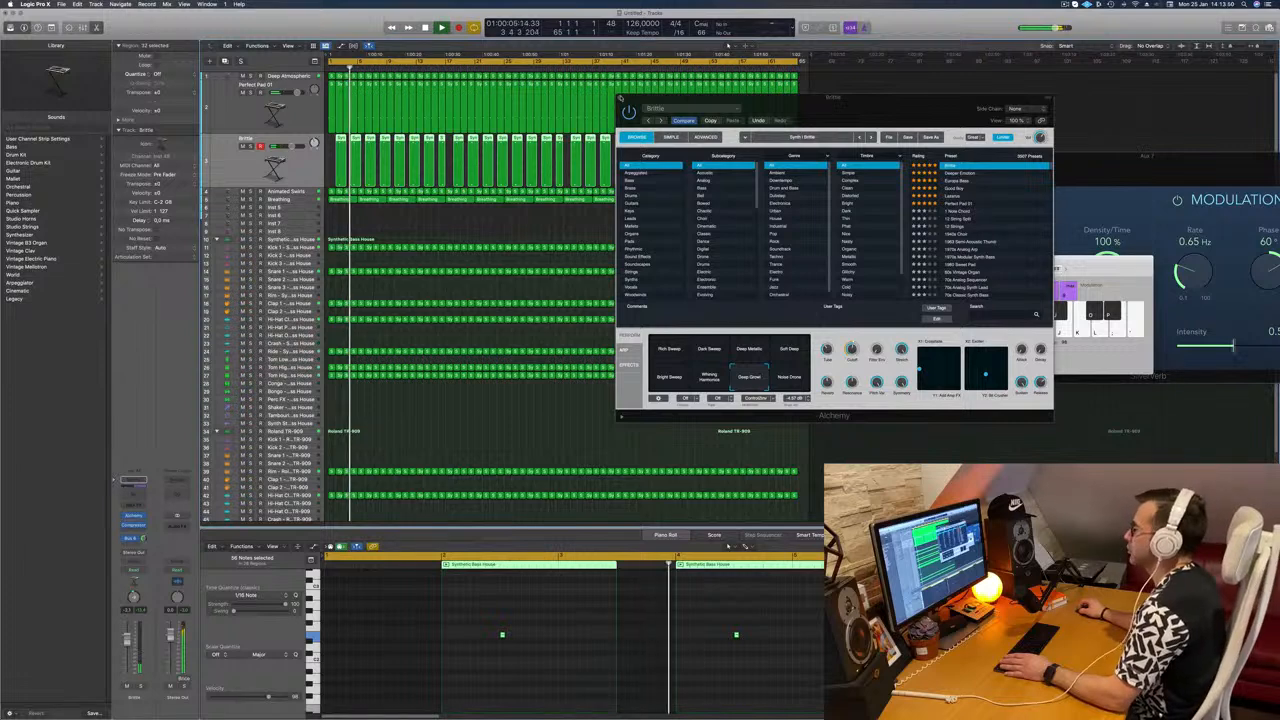
key(super+w)
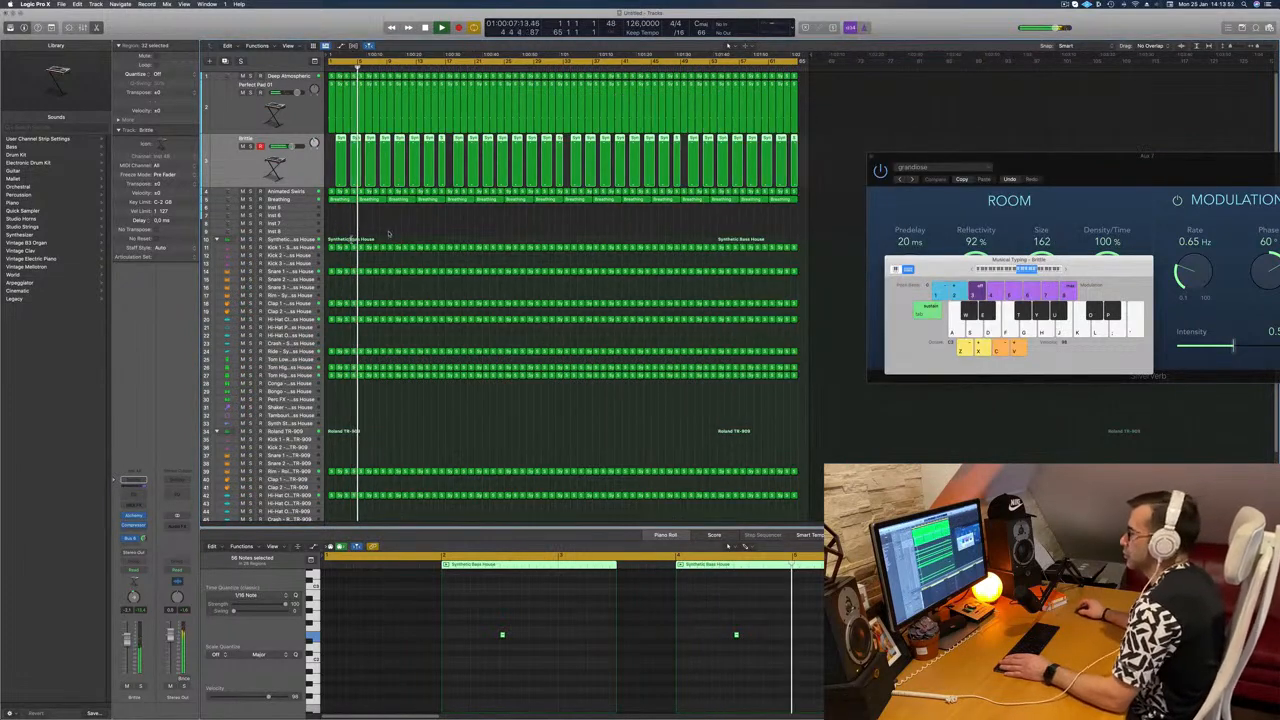
- Delete the four Breathing regions in the first 16 bars so the melody starts at bar 17
click(444, 218)
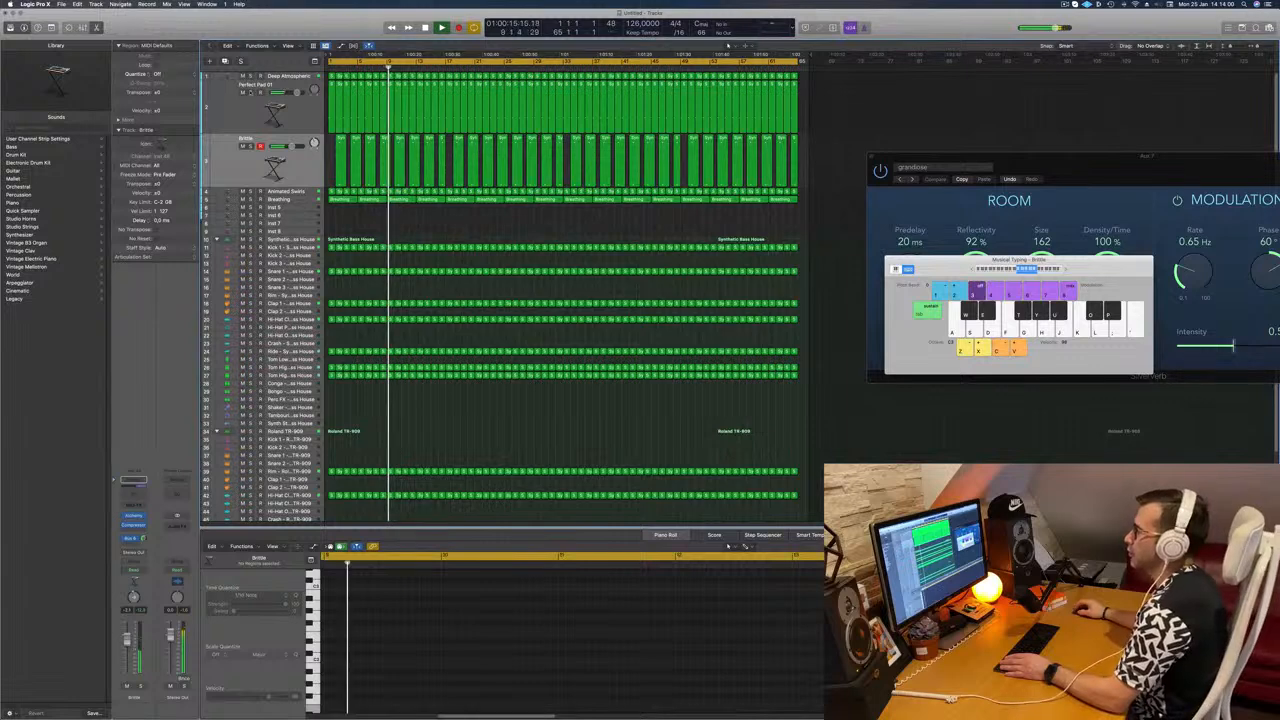
key(Return)
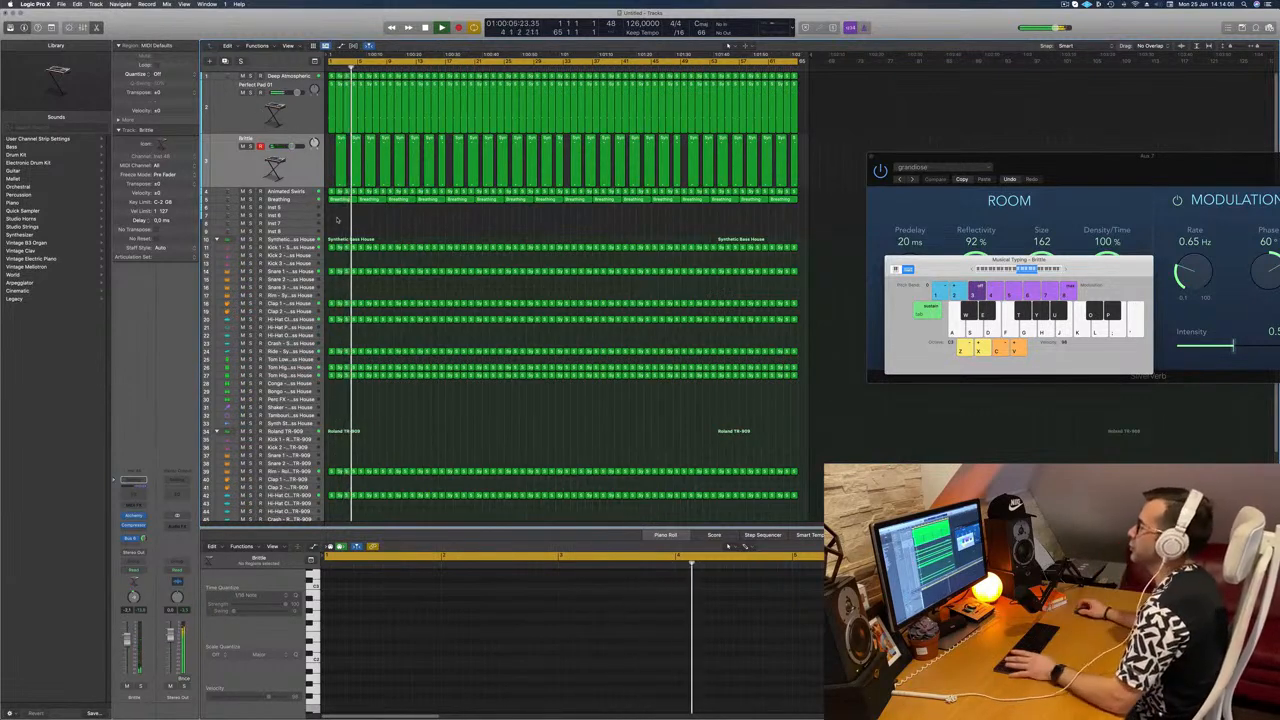
click(398, 200)
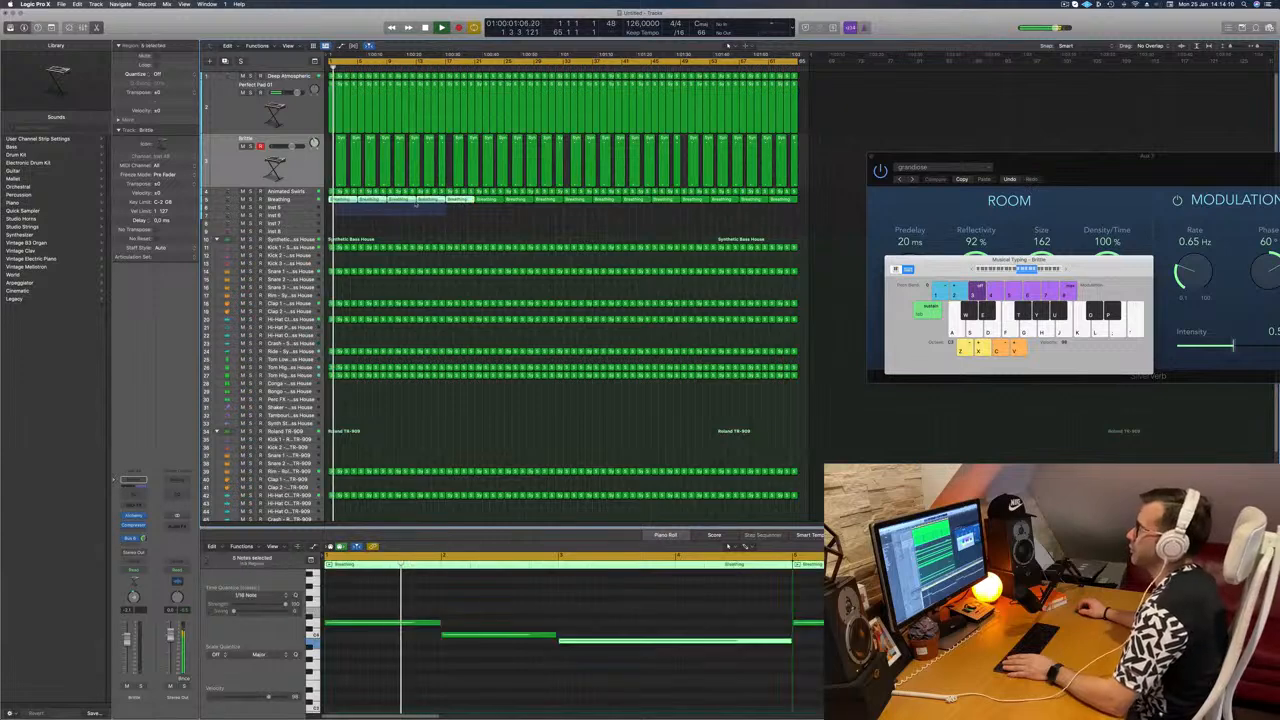
key(Delete)
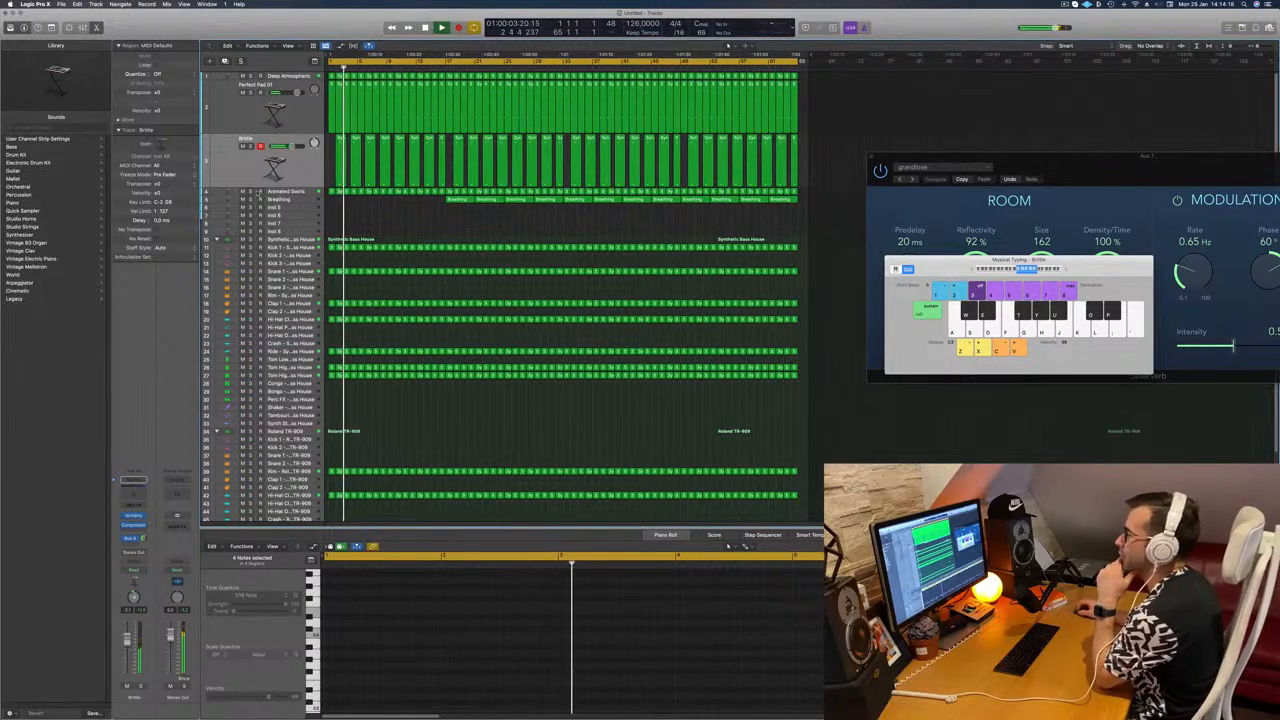
- Listen to the Animated Swirls track in solo, return to the full mix, and deselect its regions
click(281, 192)
click(251, 192)
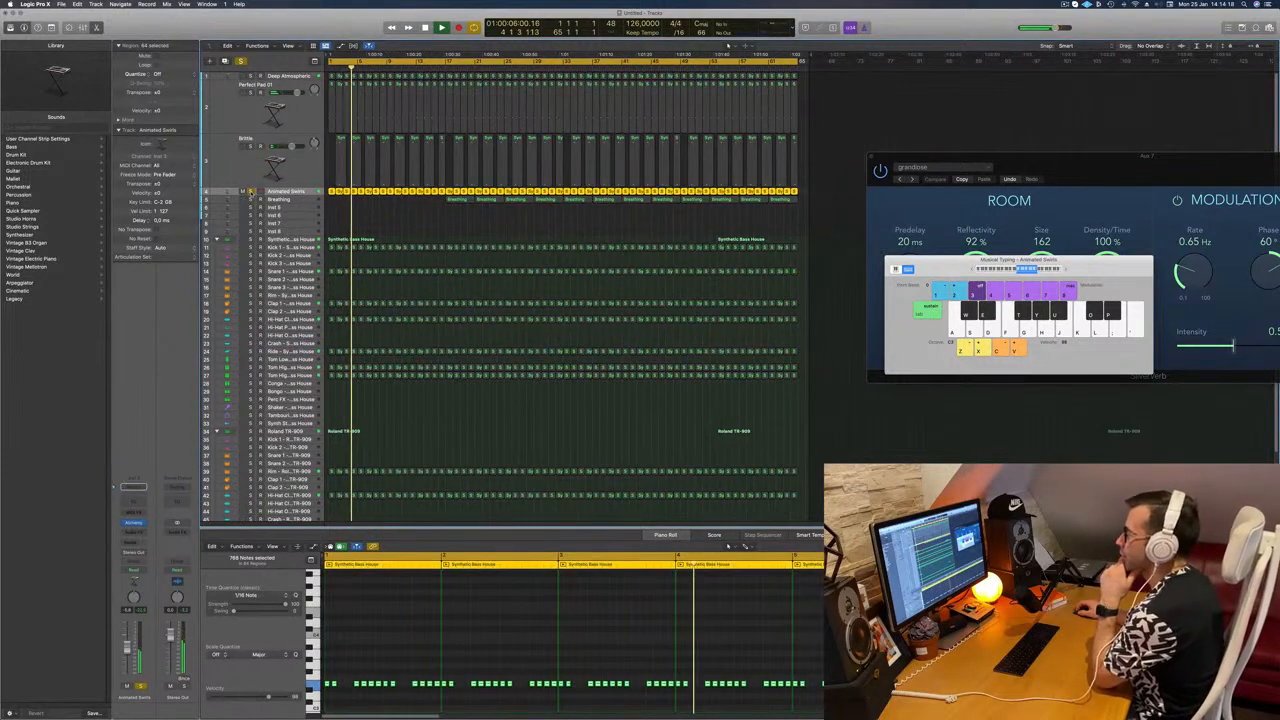
click(251, 192)
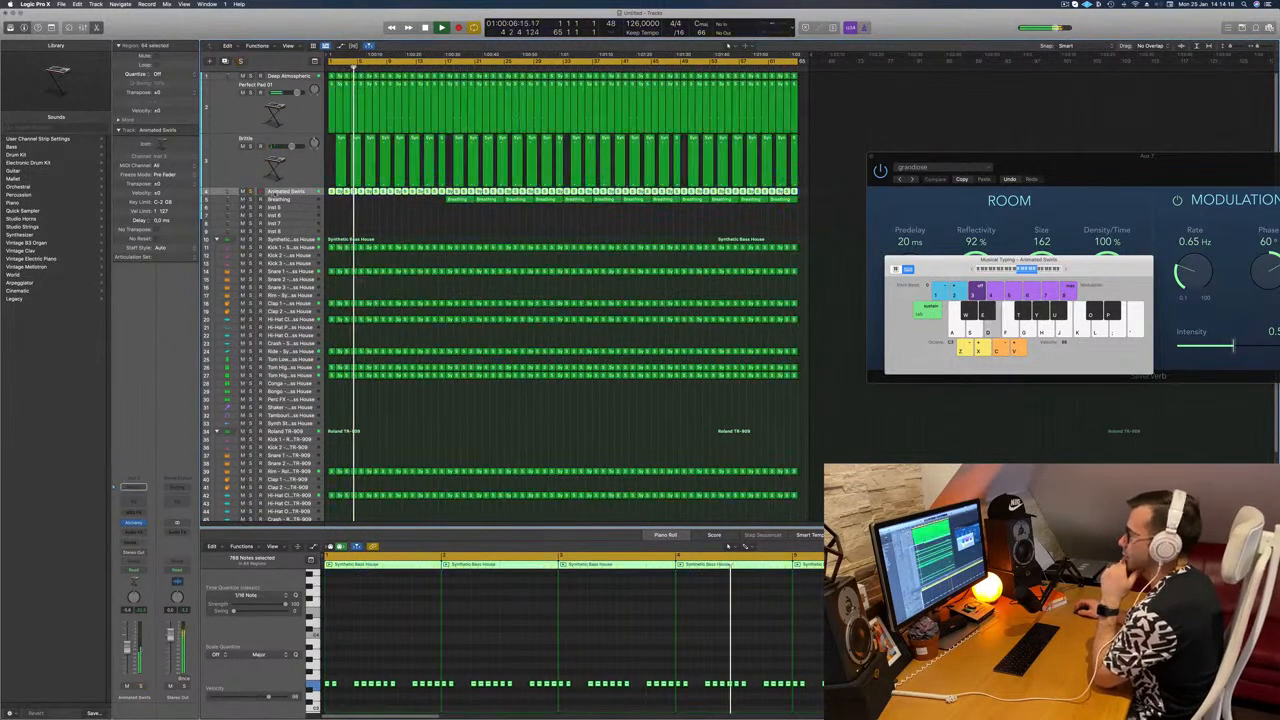
click(404, 207)
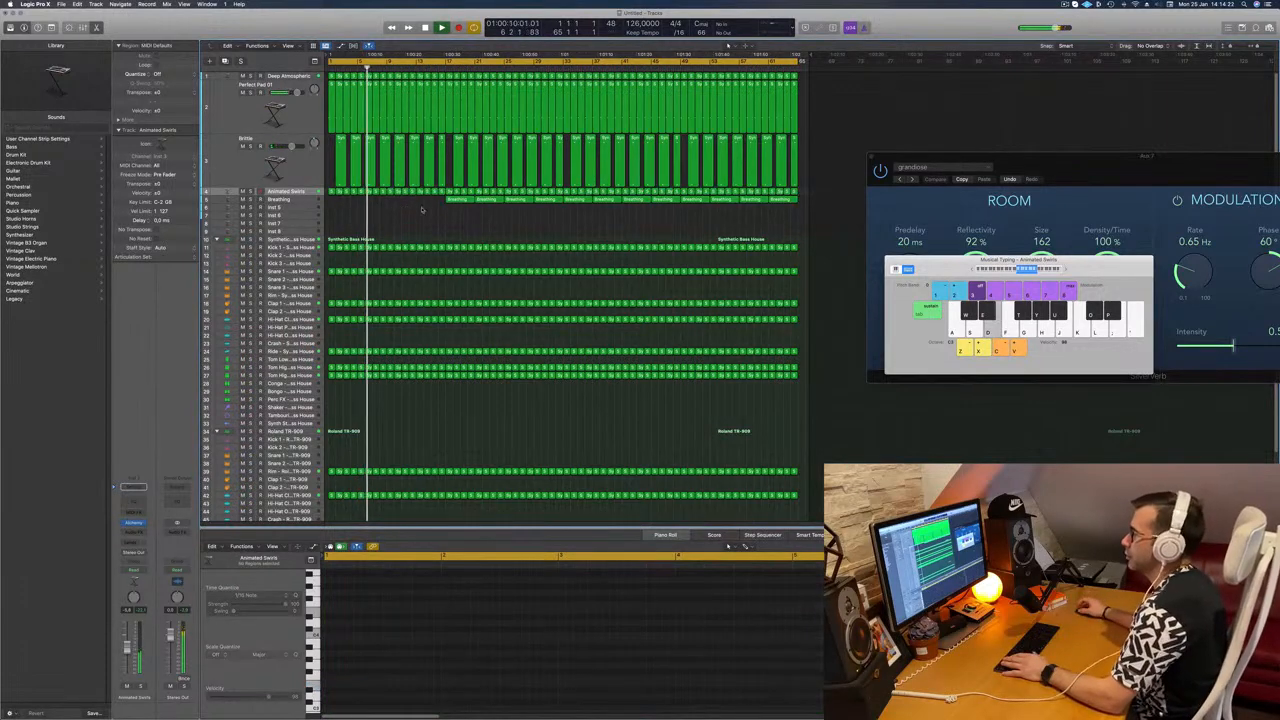
key(space)
key(space)
- Select the Deep Atmospheric track, show the toolbar, turn on Track Zoom, and increase the vertical zoom of the tracks
key(super+a)
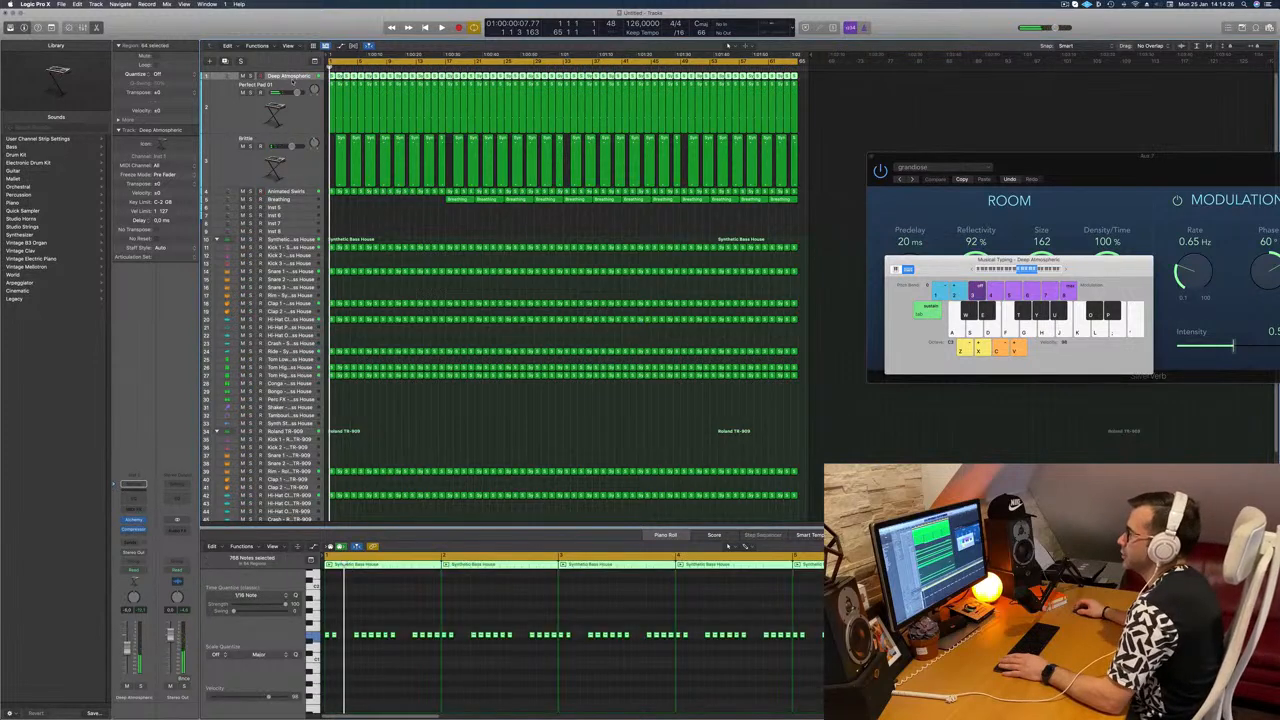
key(ctrl+alt+super+t)
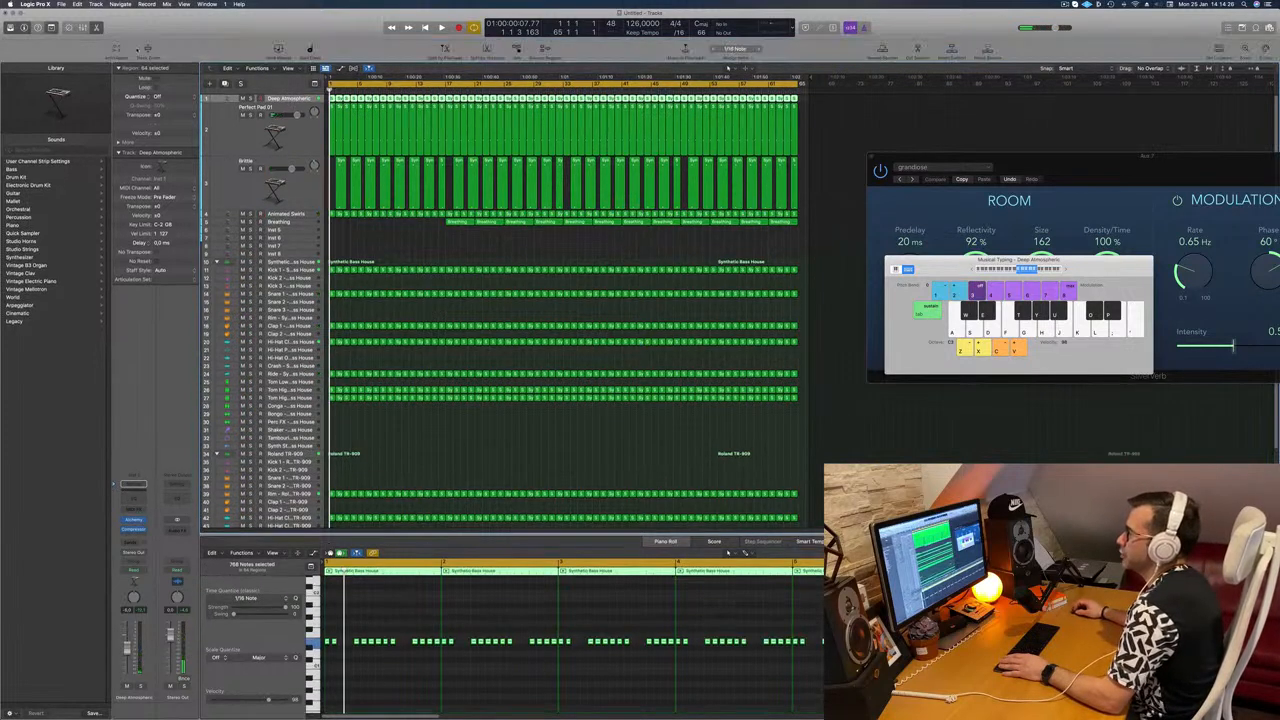
click(150, 51)
key(super+Down)
key(super+Down)
key(super+Down)
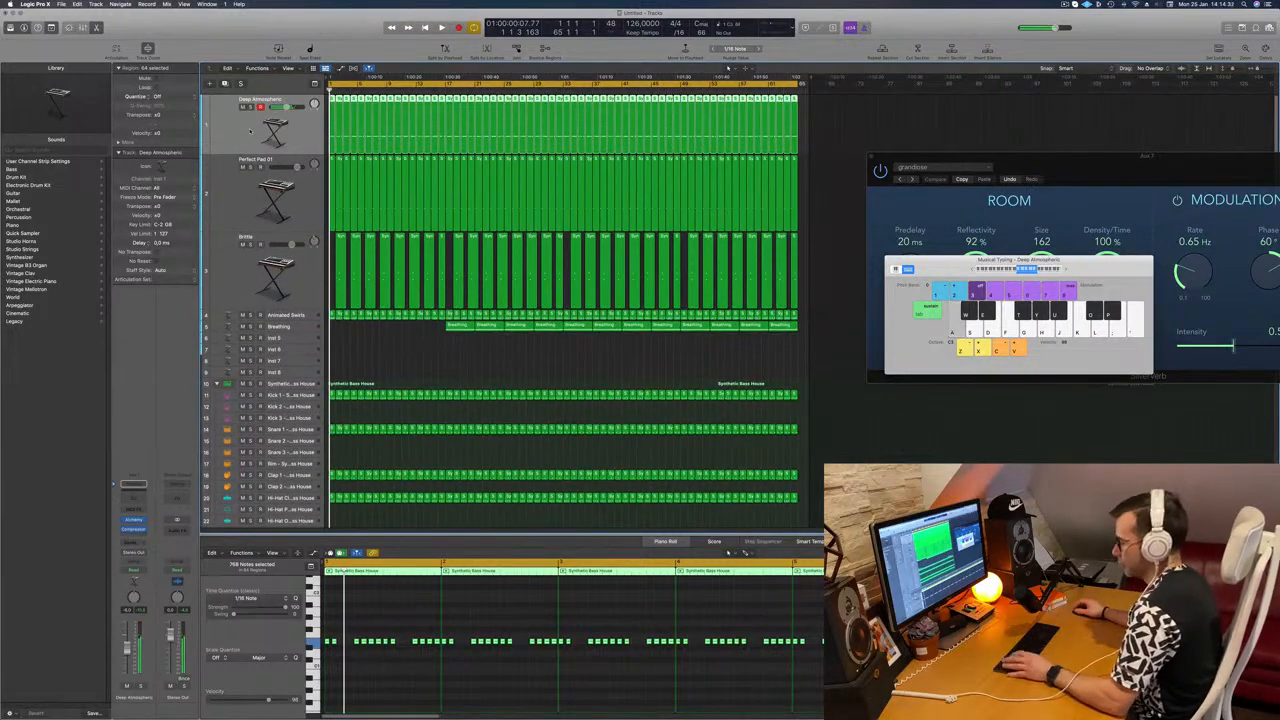
- Close the Musical Typing keyboard, show track automation, and start playback
key(super+k)
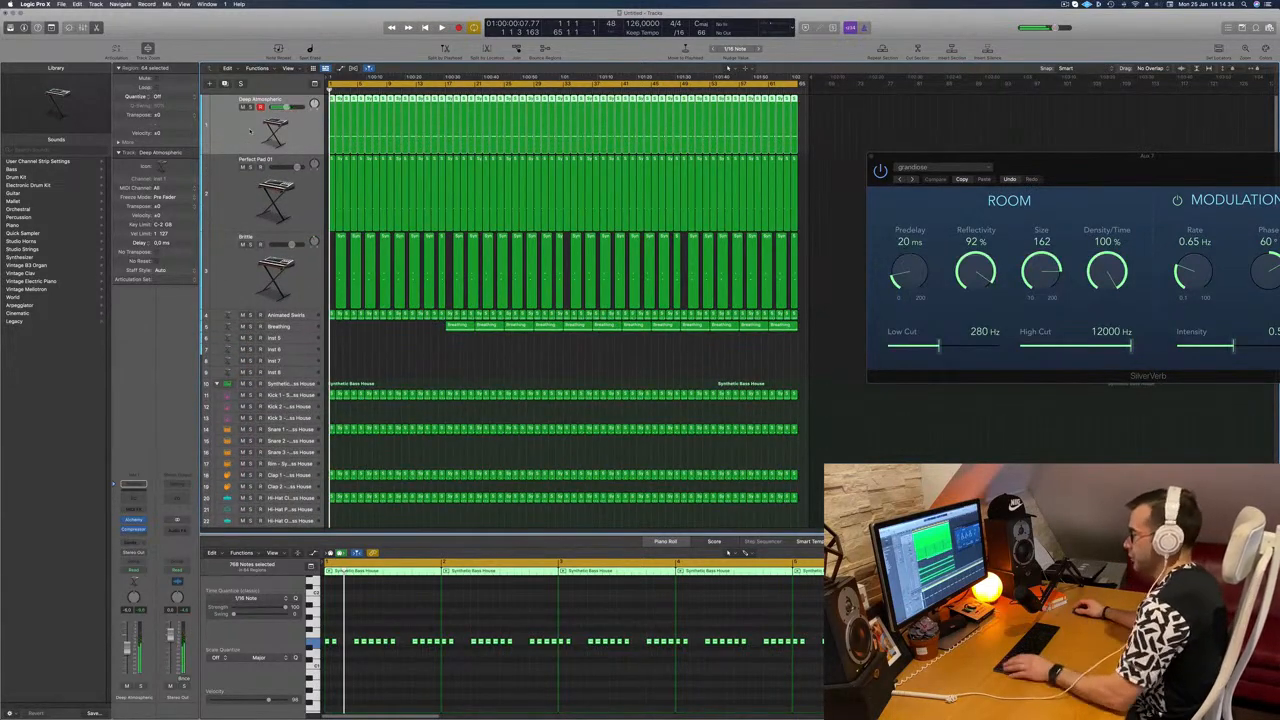
key(a)
key(space)
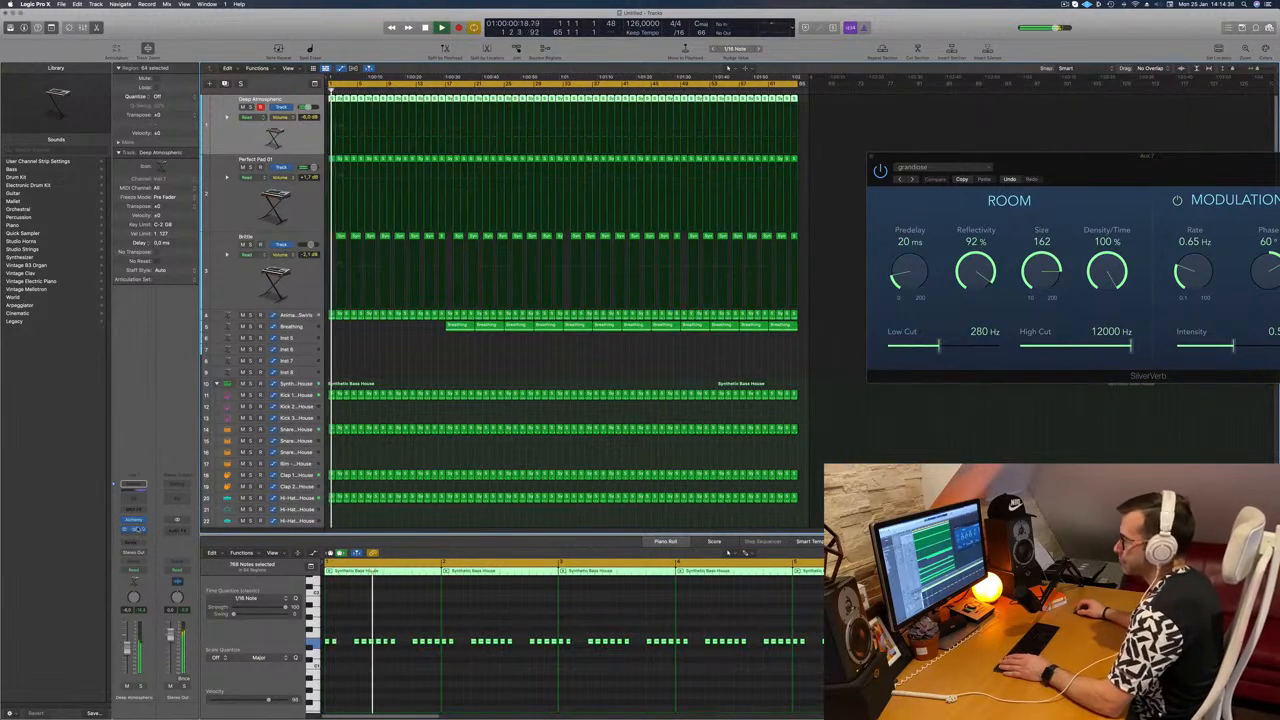
- Set Deep Atmospheric's automation mode to Touch, record a Cutoff knob movement in Alchemy, and close the instrument
click(138, 569)
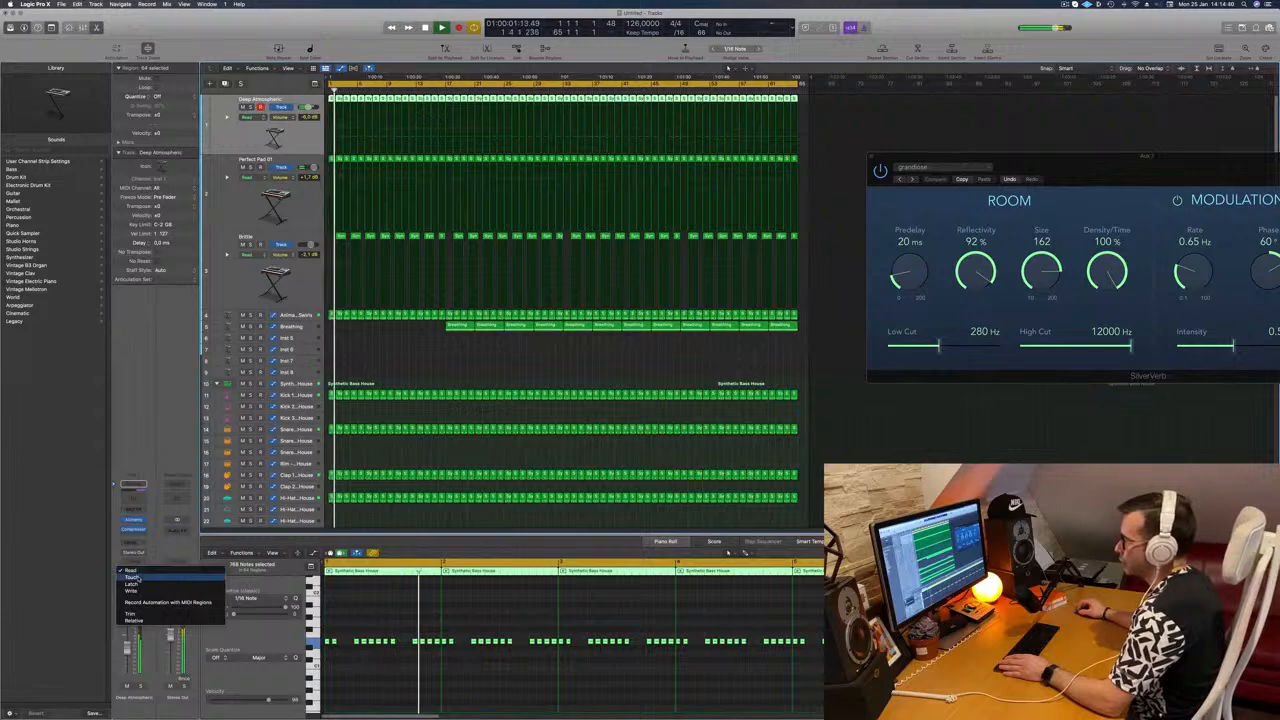
click(138, 577)
click(134, 521)
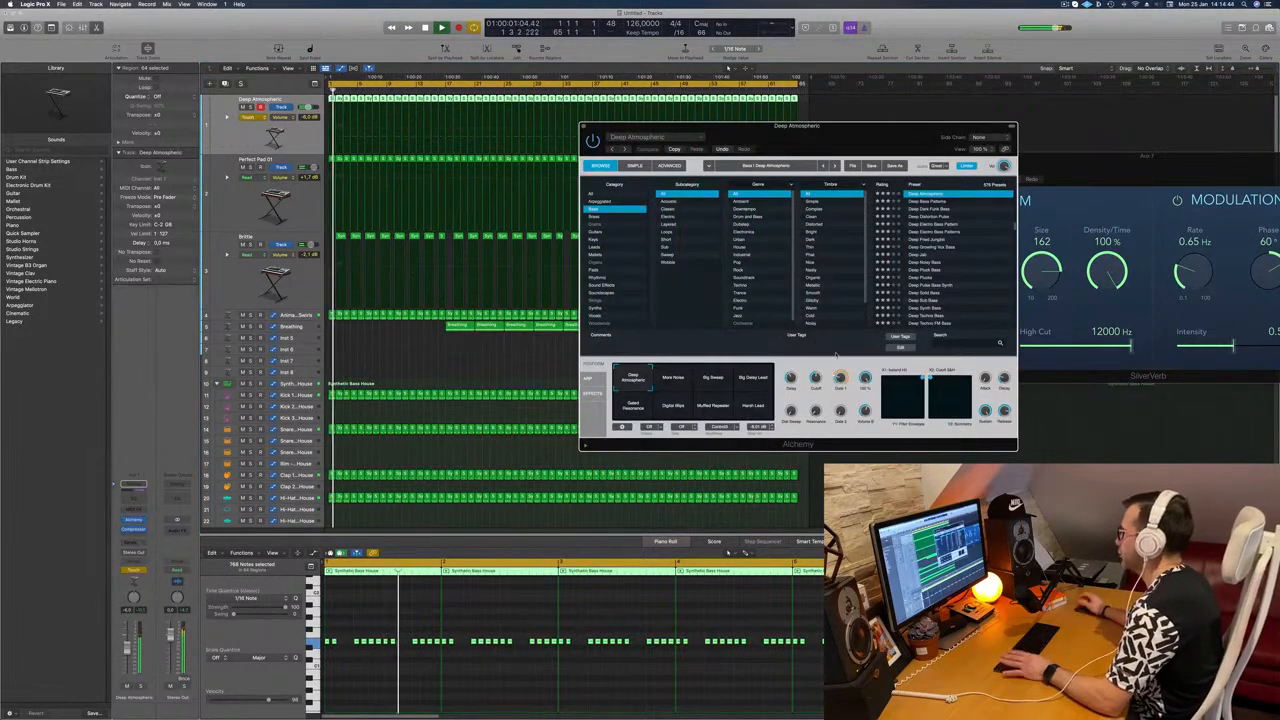
drag(815, 379, 815, 392)
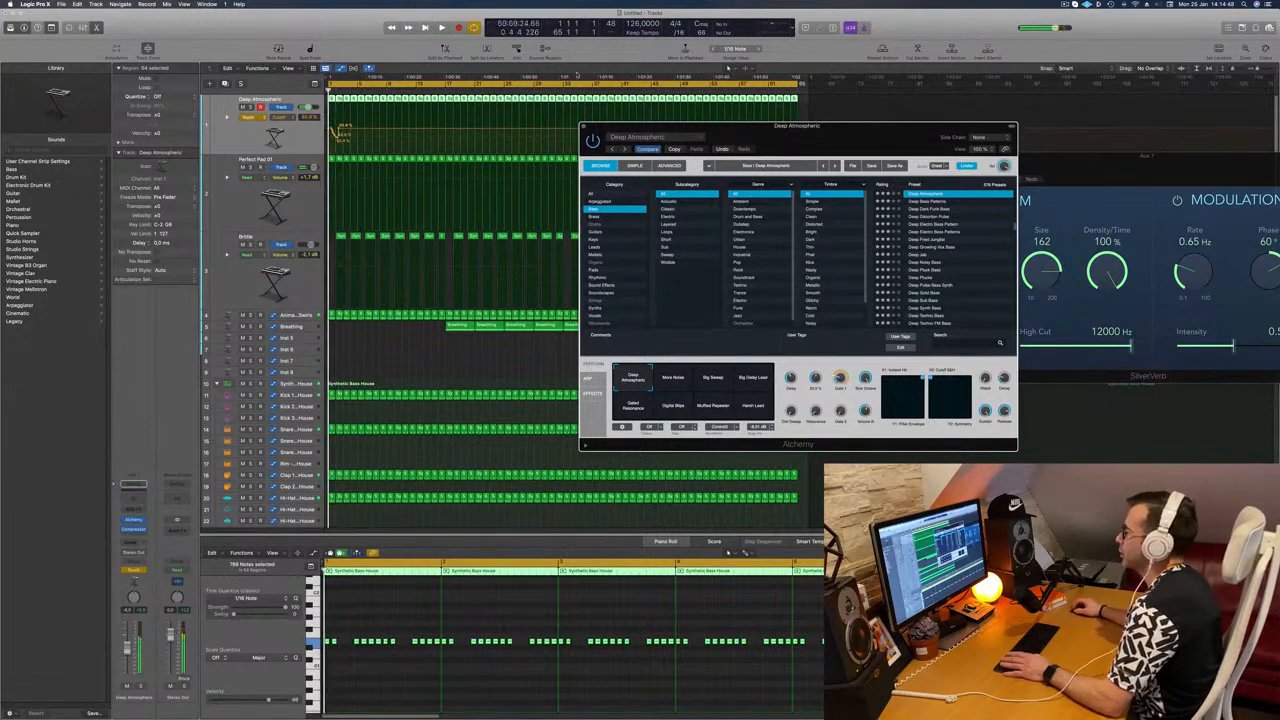
click(584, 127)
key(space)
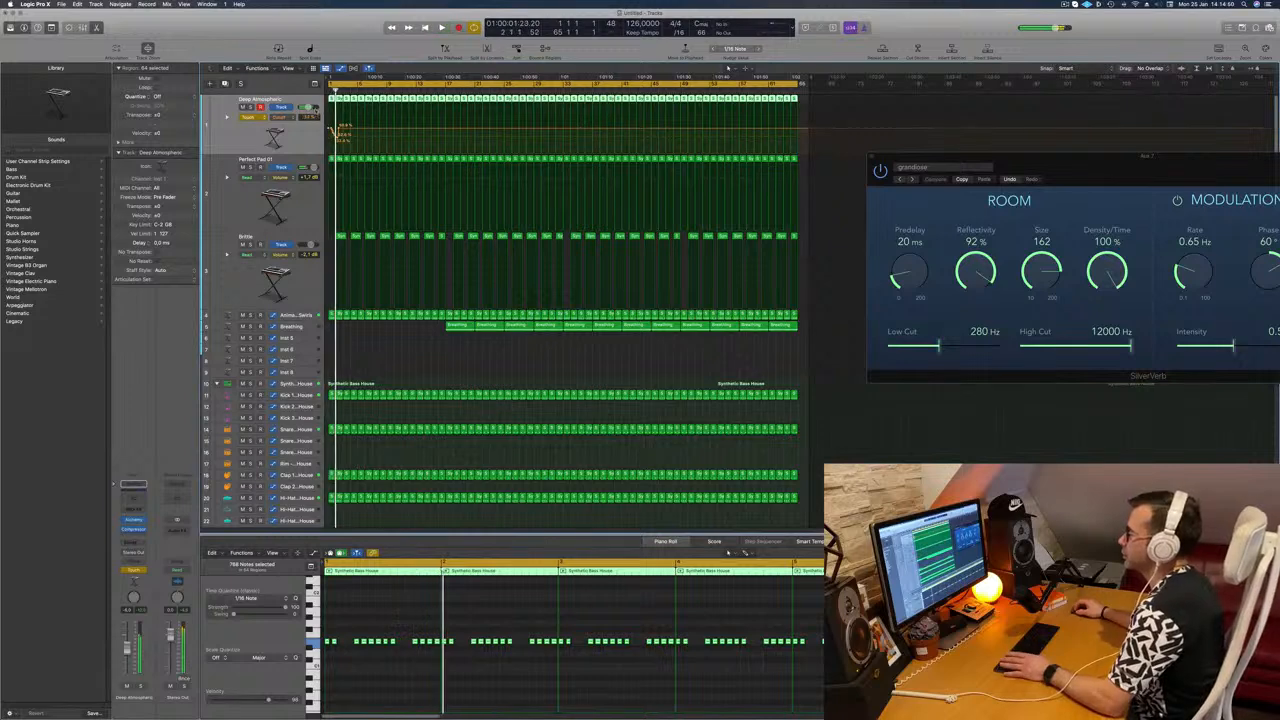
- Replace the recorded Cutoff points with a ramp rising from bar 1 to bar 9, and return the track's automation mode to Read
drag(339, 129, 322, 131)
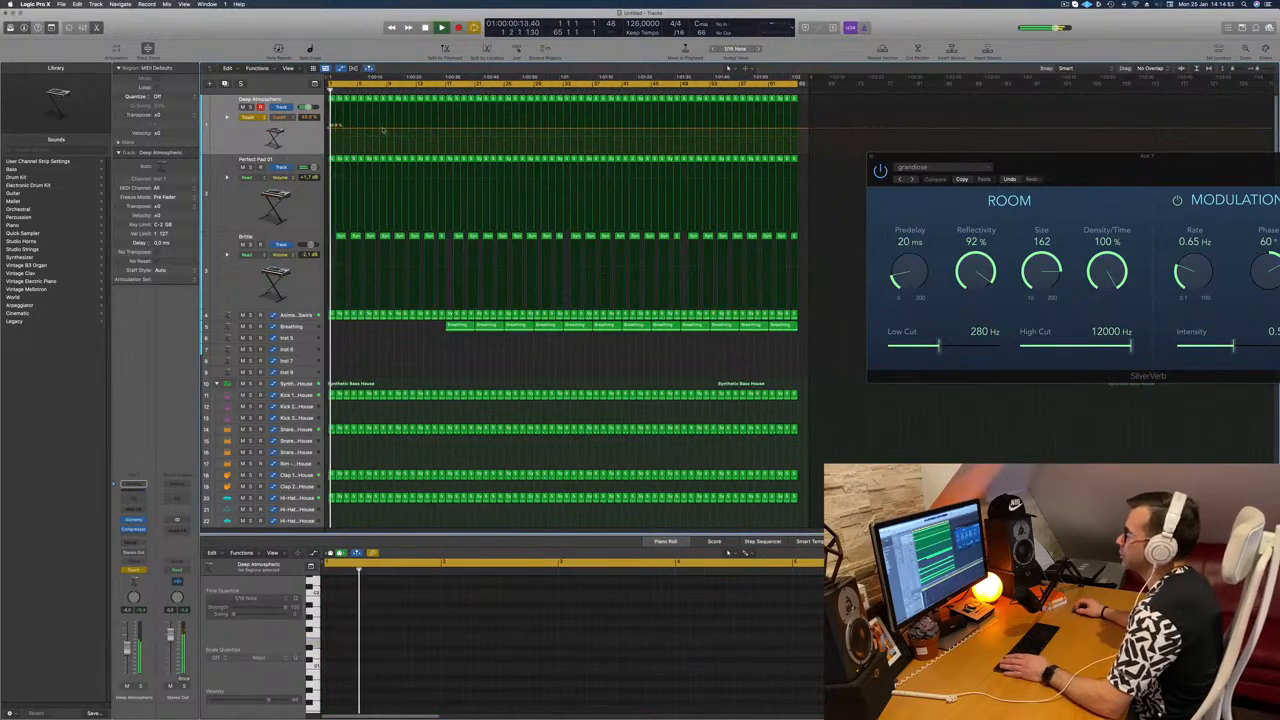
key(space)
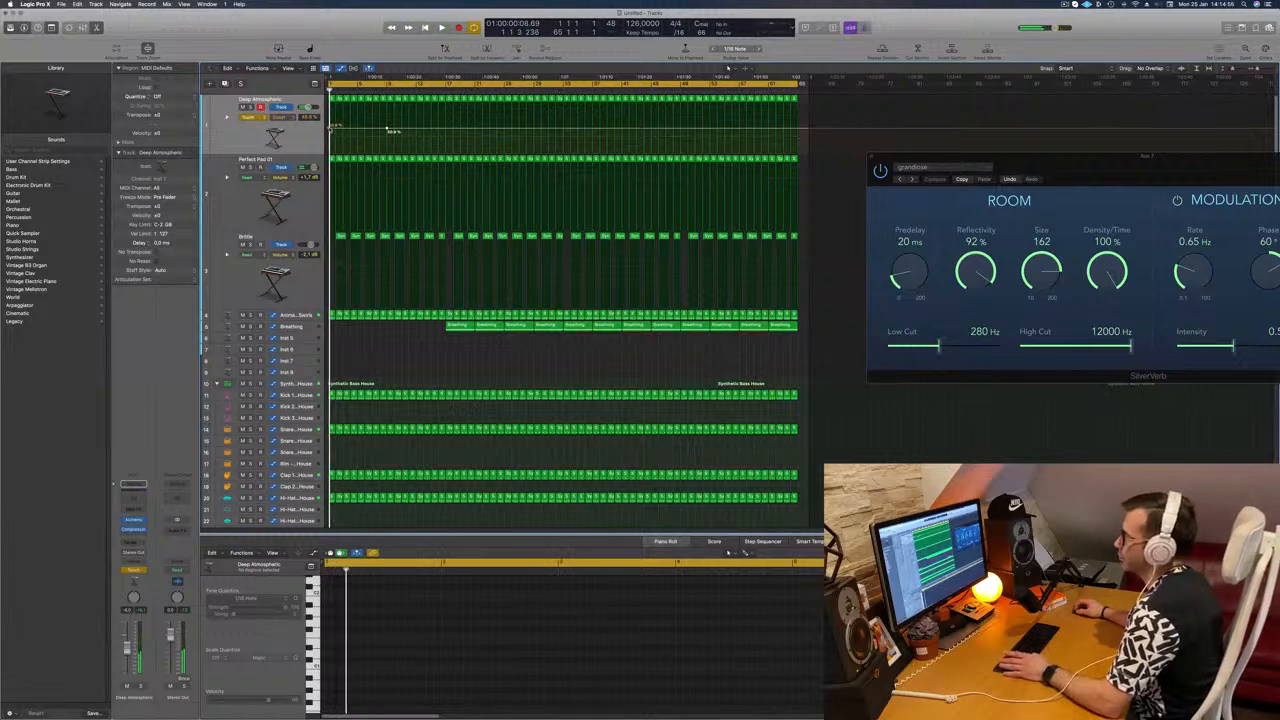
key(space)
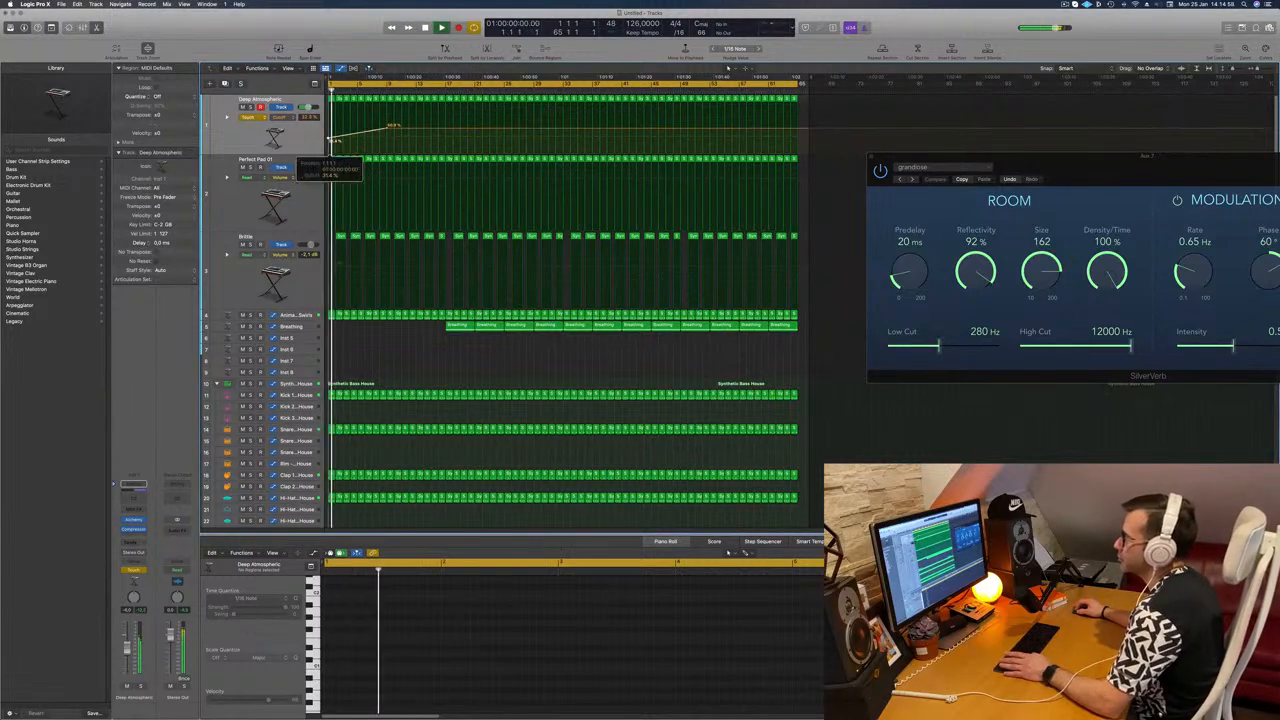
click(247, 117)
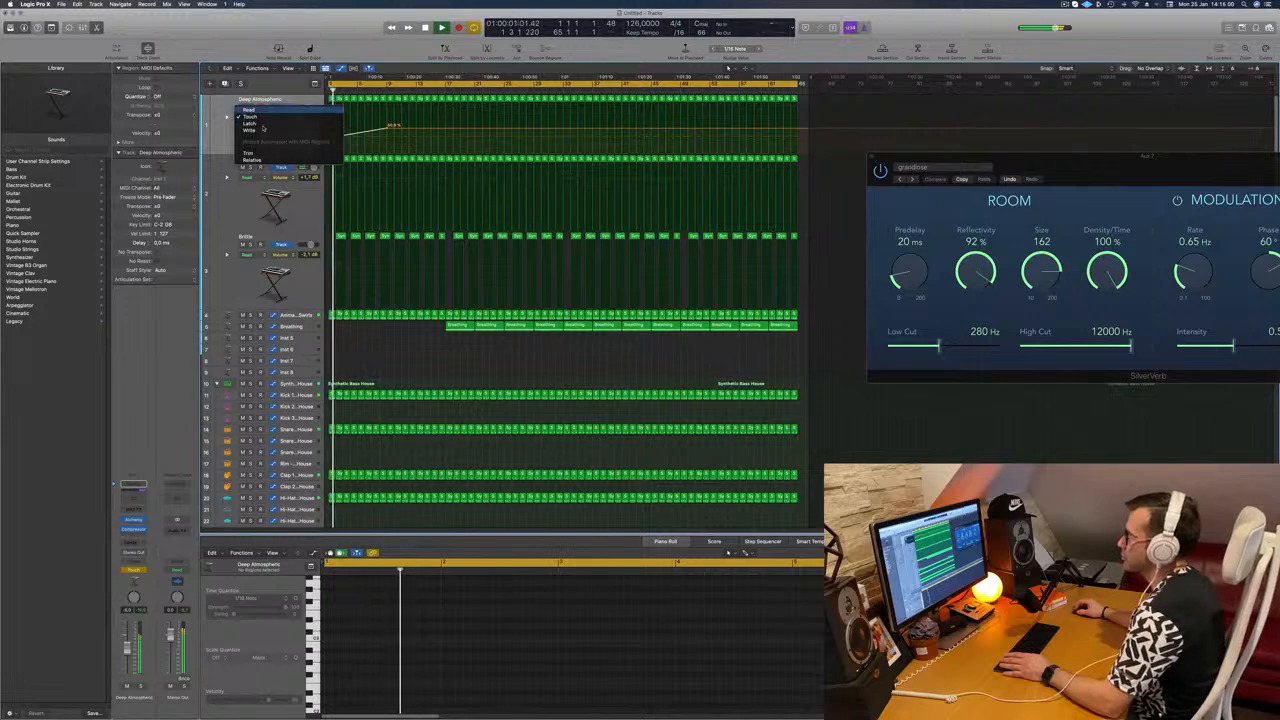
click(249, 131)
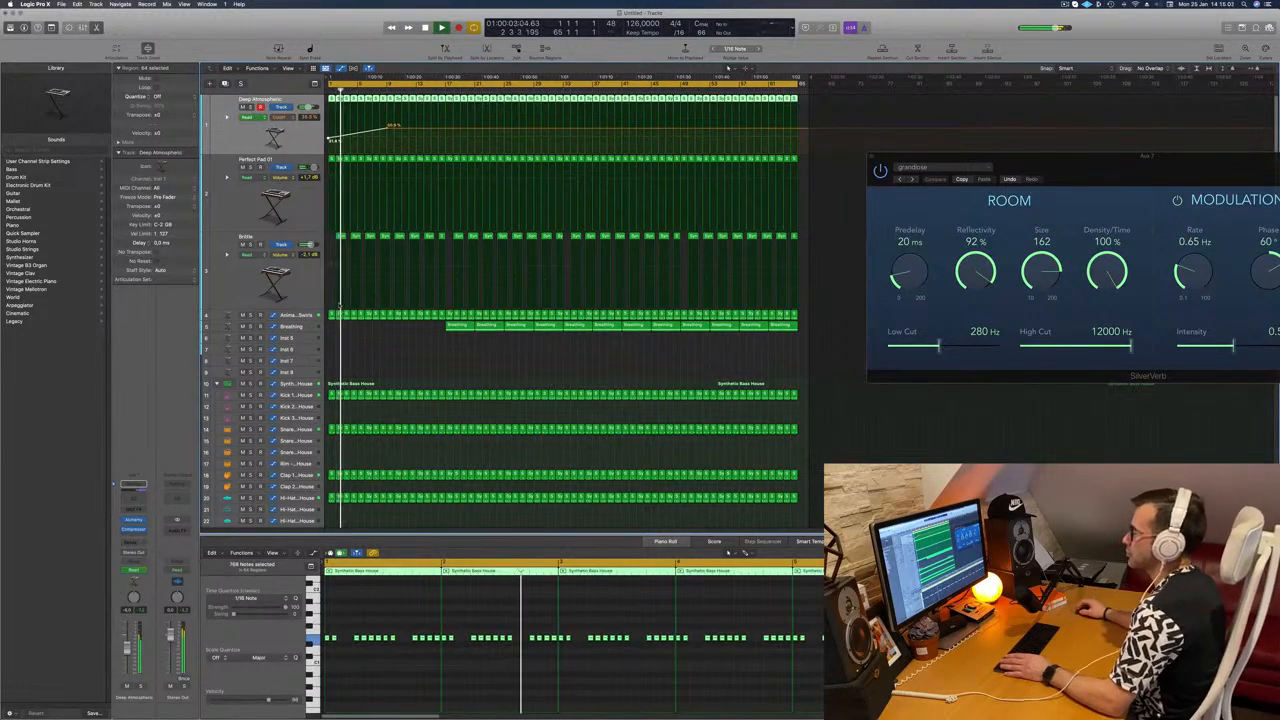
- Delete the first two Brittle regions and restart playback from the beginning
drag(327, 238, 357, 240)
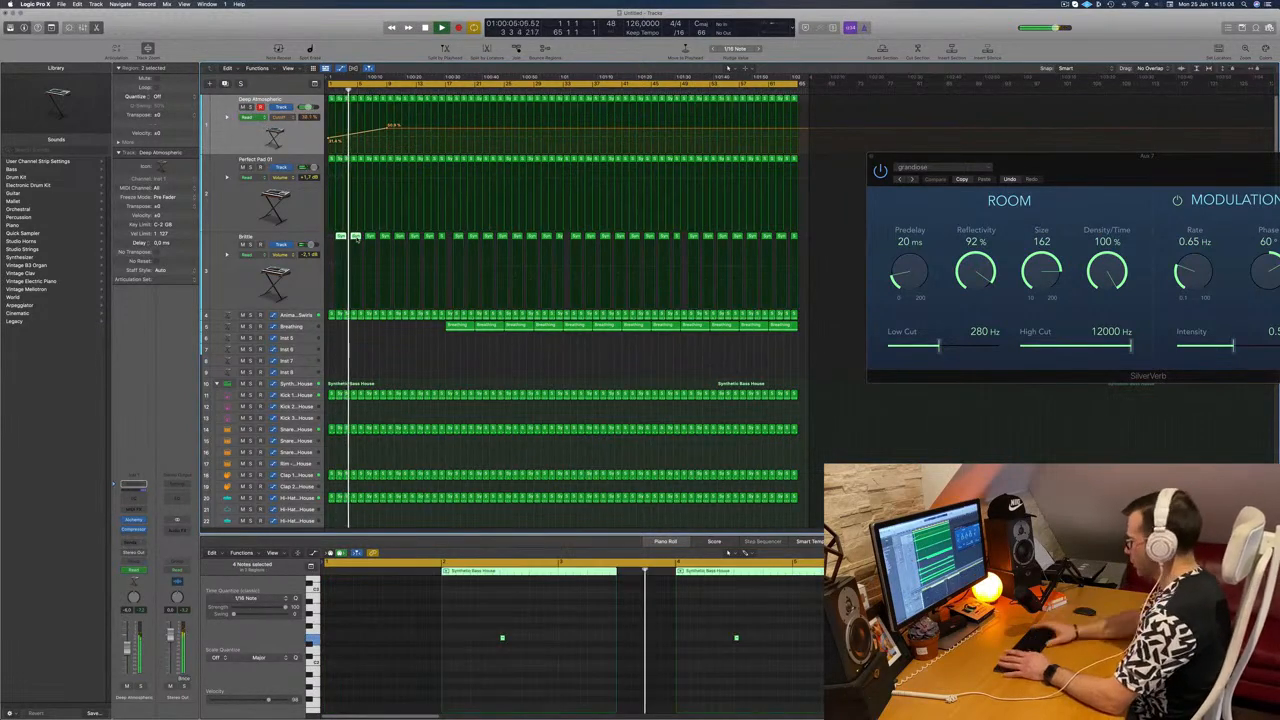
key(Delete)
key(Return)
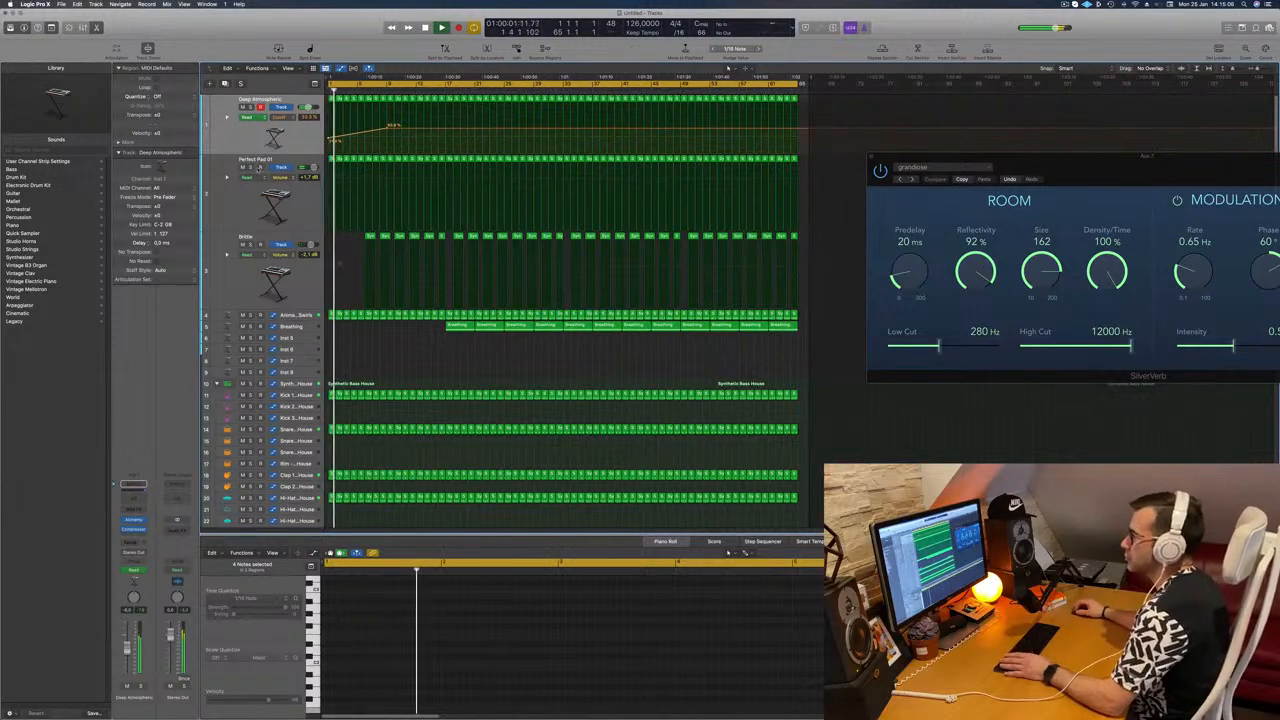
- Listen to Perfect Pad 01 in solo, return to the full mix, and restart from the beginning
click(250, 167)
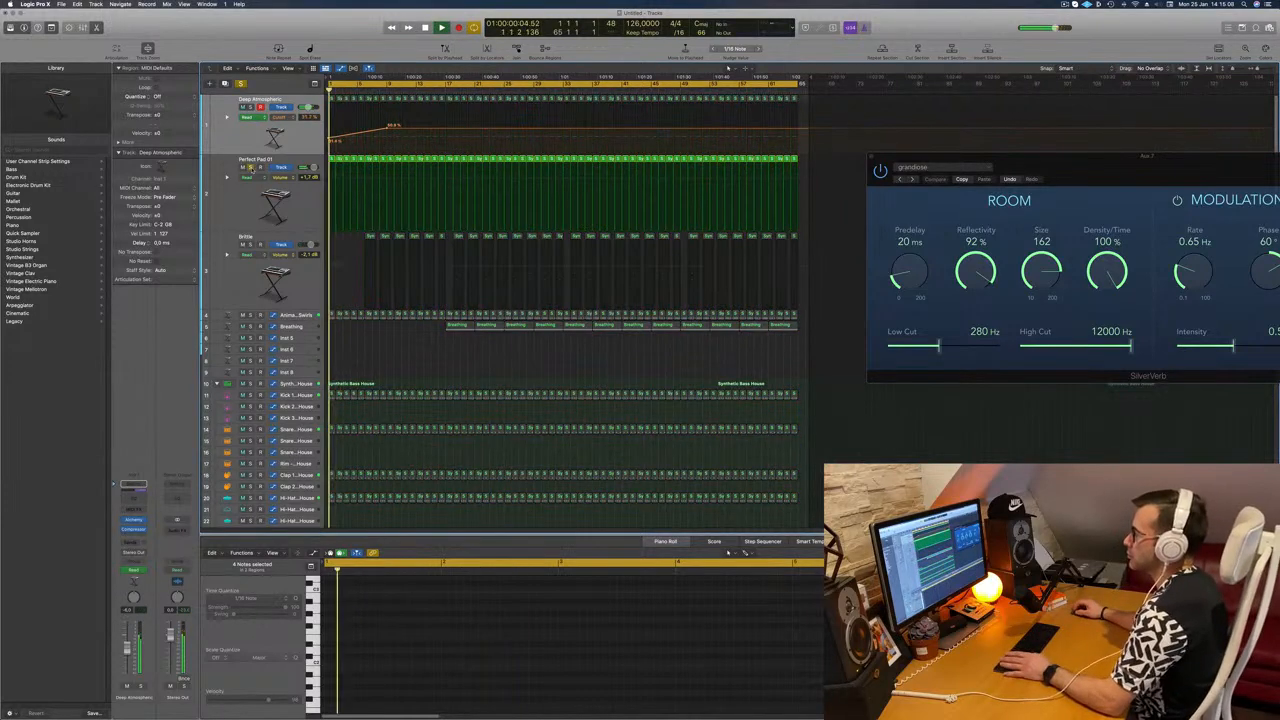
click(250, 167)
key(Return)
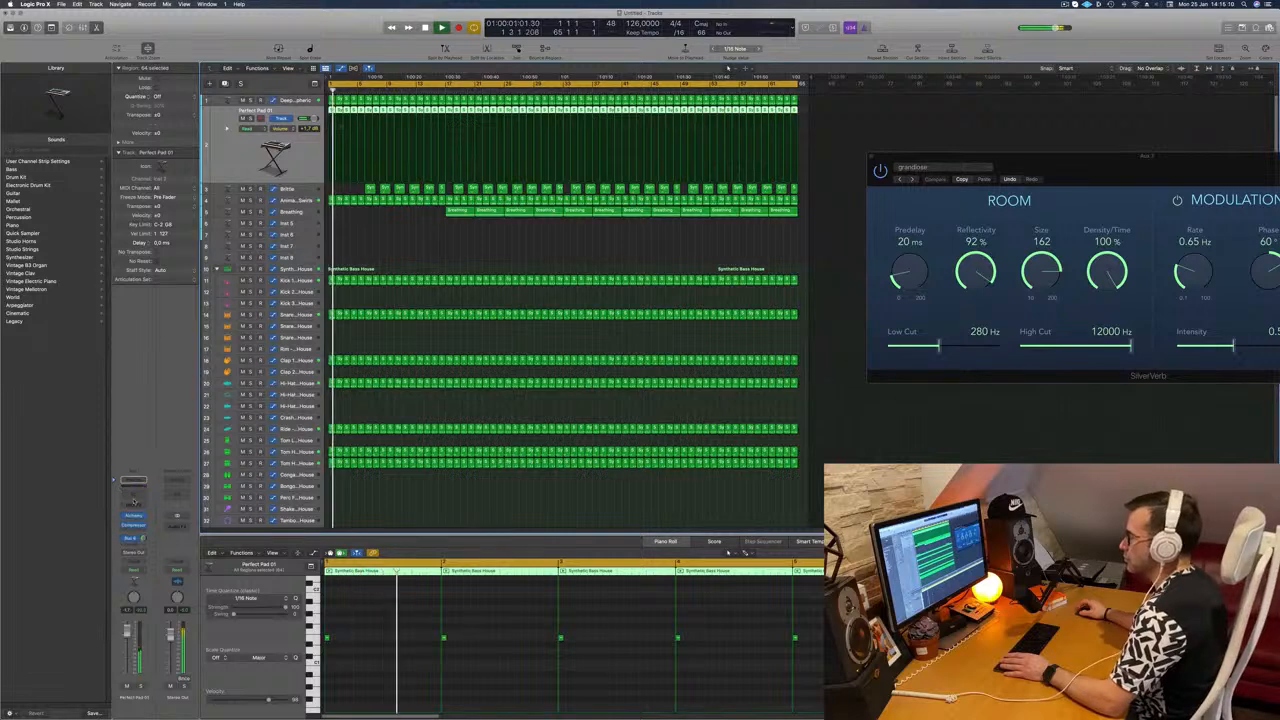
- Add a Channel EQ to Perfect Pad 01, enable its low-cut band to remove the low frequencies, and close the EQ
click(135, 498)
click(441, 149)
drag(488, 217, 603, 183)
drag(582, 263, 600, 262)
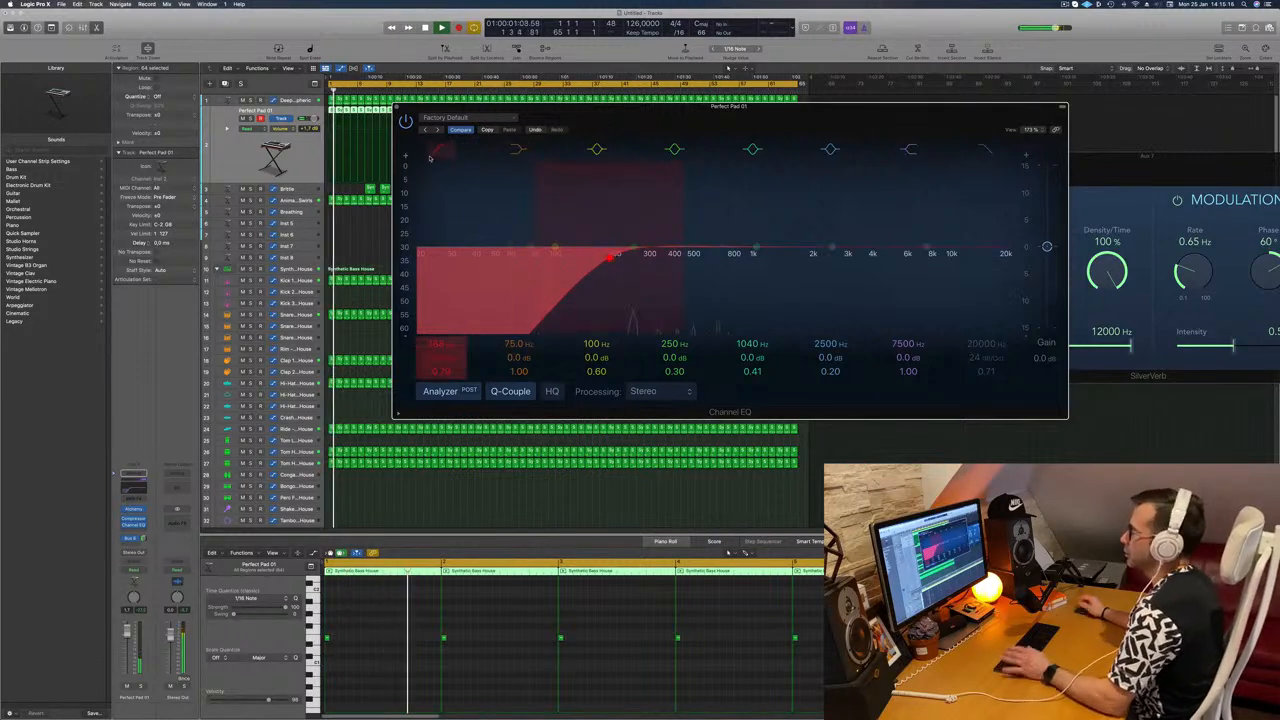
click(397, 107)
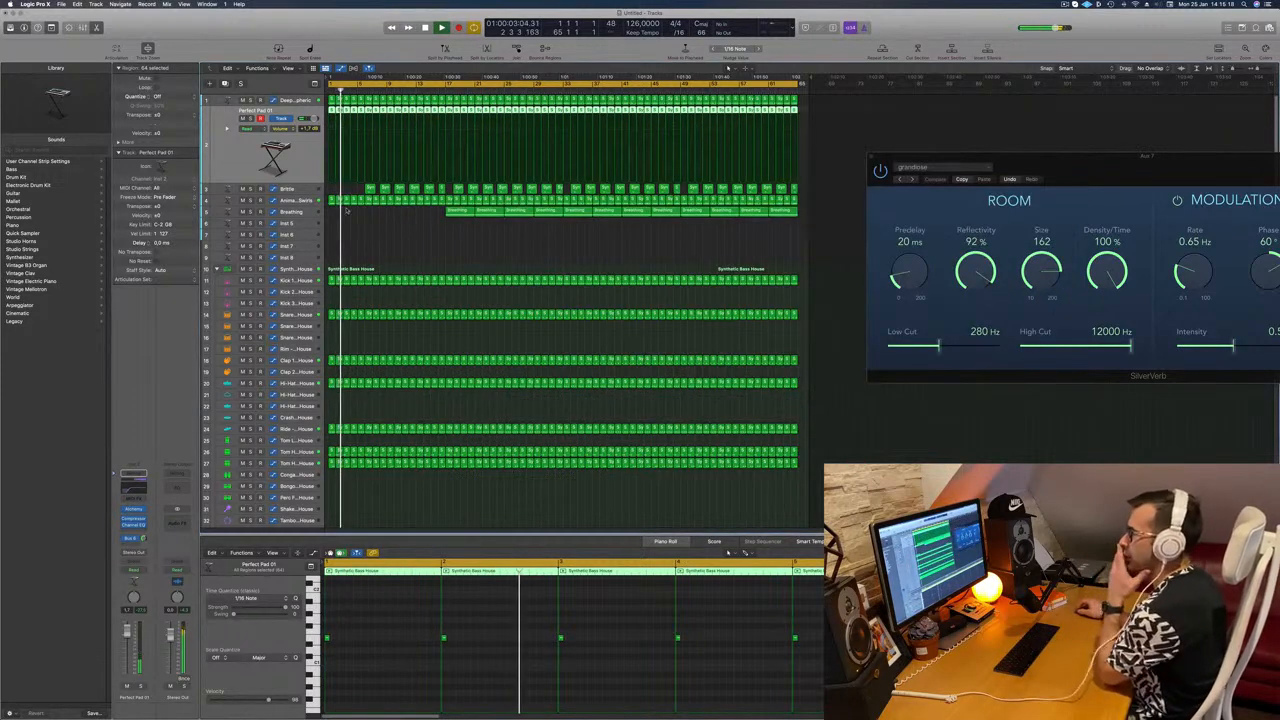
- Check Deep Atmospheric in solo, select the track, add a Channel EQ at Factory Default to view its spectrum, and close it
click(251, 100)
click(251, 100)
click(285, 103)
key(Return)
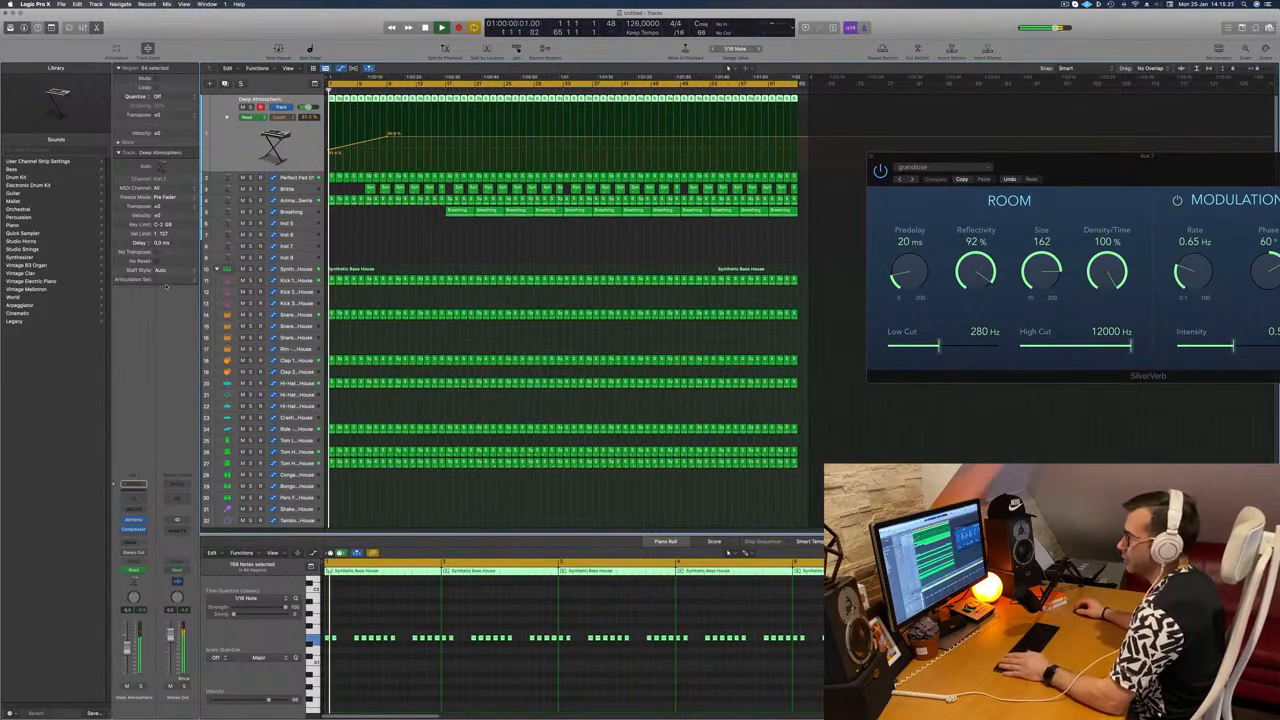
click(134, 487)
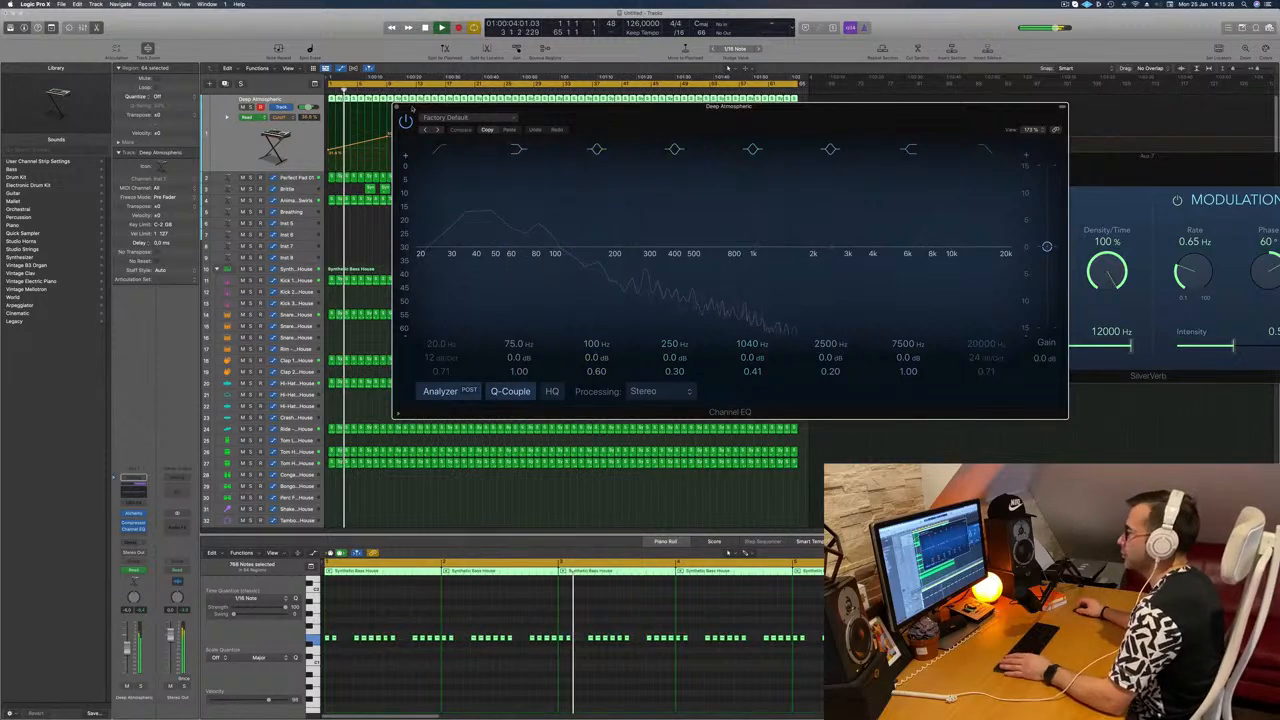
click(397, 107)
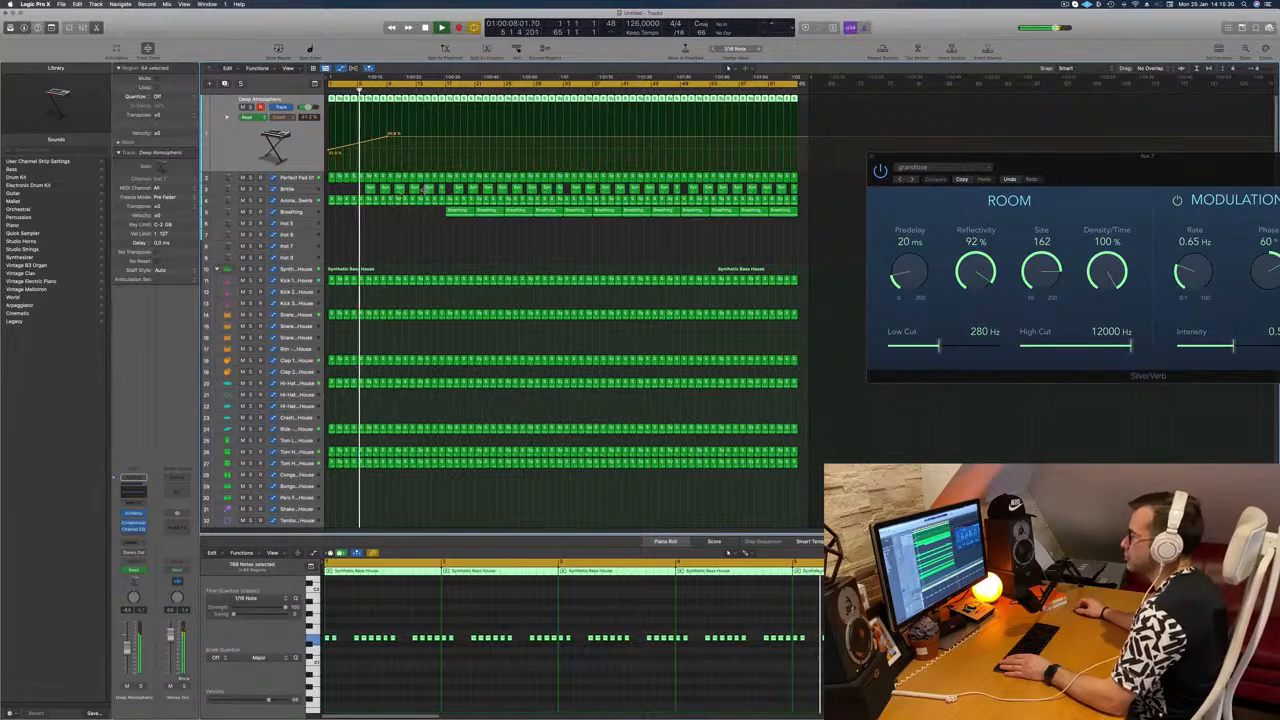
scroll(400, 203, right, 5)
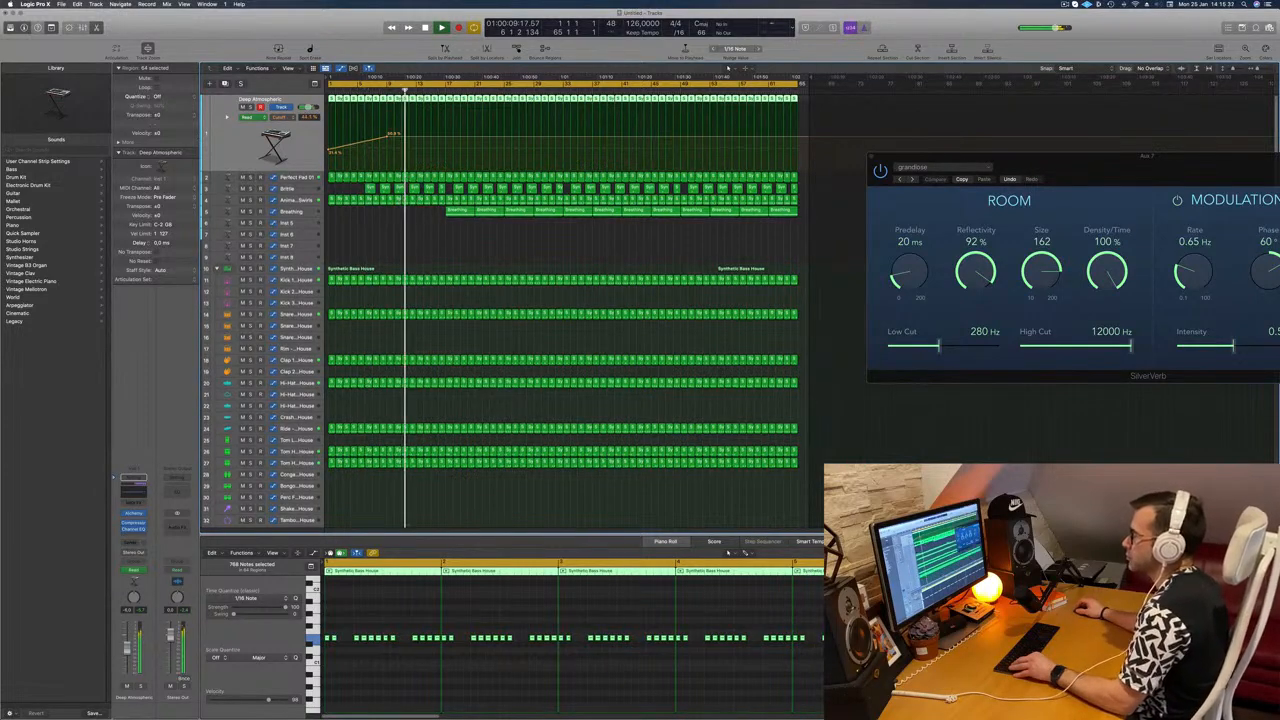
- Copy the first Roland TR-909 hi-hat region onto the Crash track below and delete all its notes except the first
scroll(429, 207, down, 1)
scroll(429, 207, down, 4)
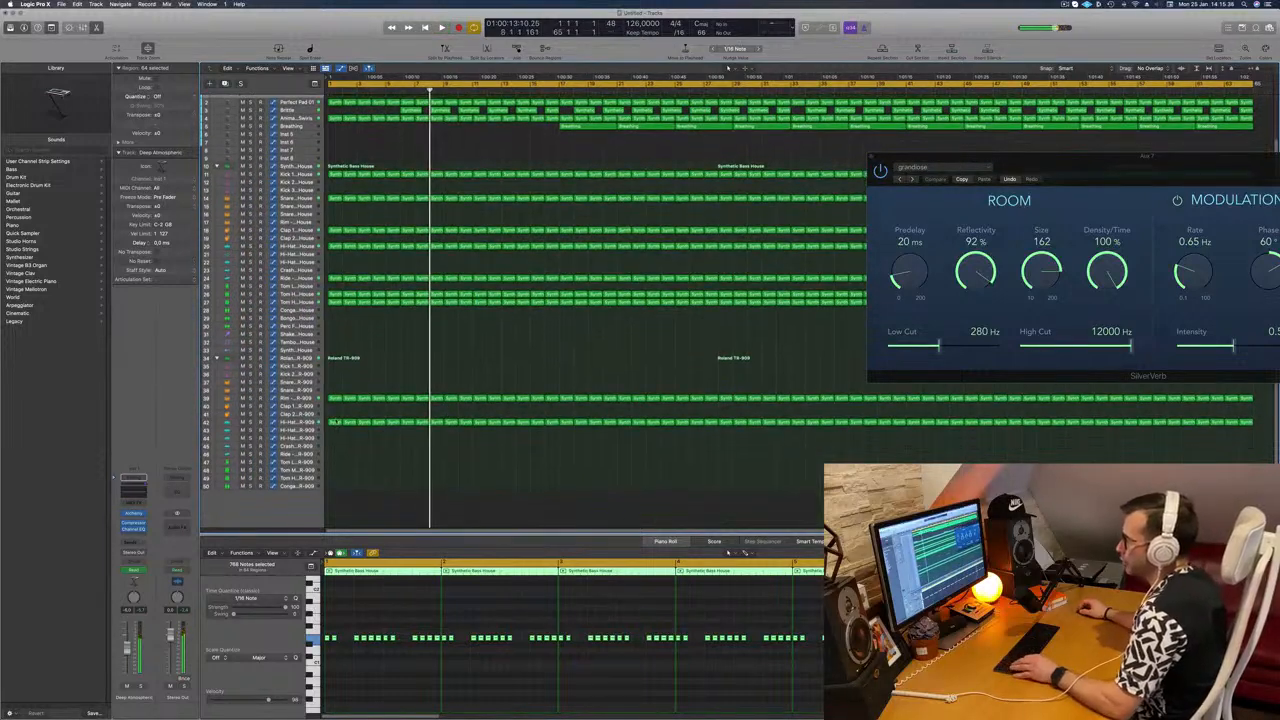
click(336, 423)
drag(336, 423, 337, 452)
drag(332, 626, 436, 651)
key(space)
click(292, 447)
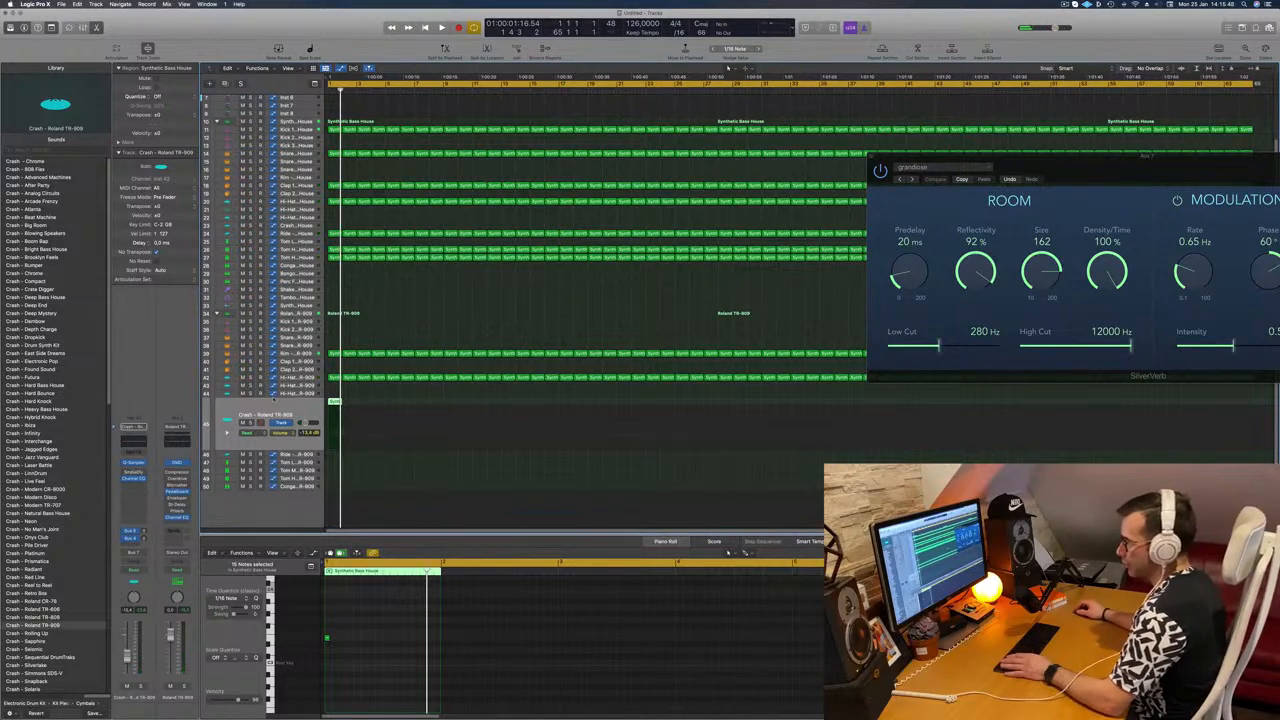
- Send the Roland TR-909 crash to the SilverVerb bus on Aux 7, lower the track to -17.0 dB, and play it
click(133, 547)
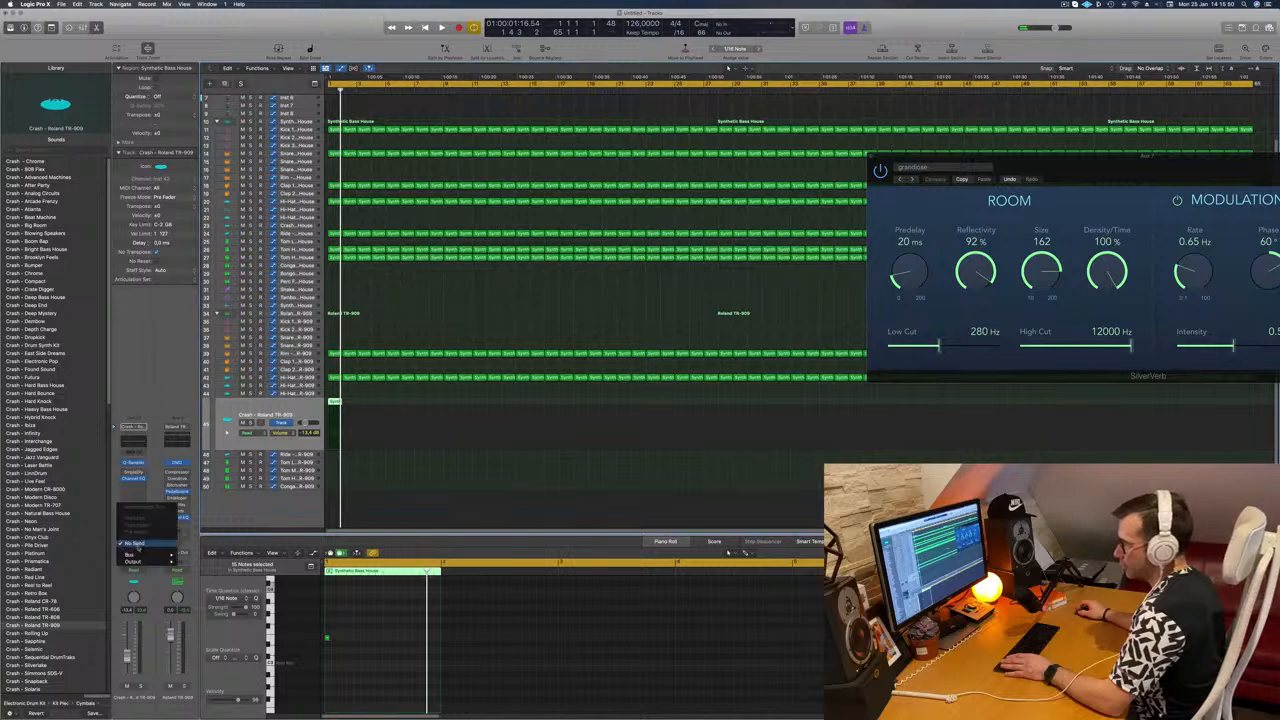
mouse_move(139, 555)
click(220, 491)
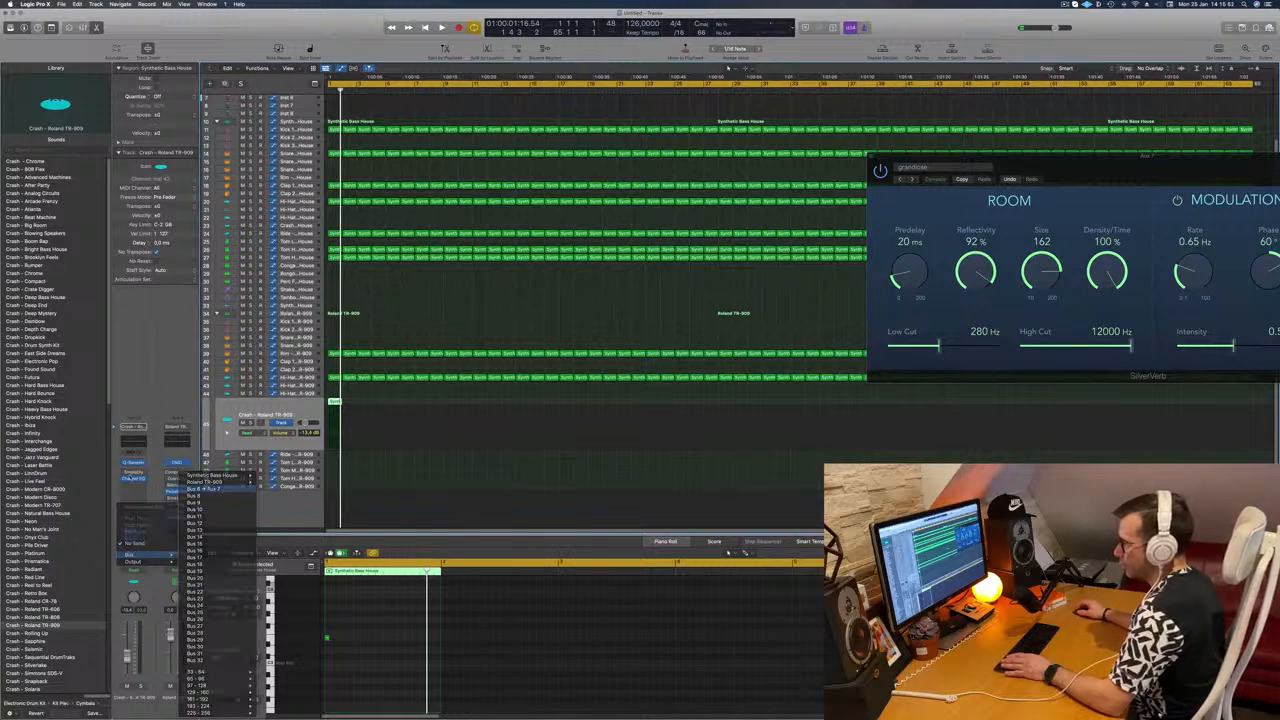
key(space)
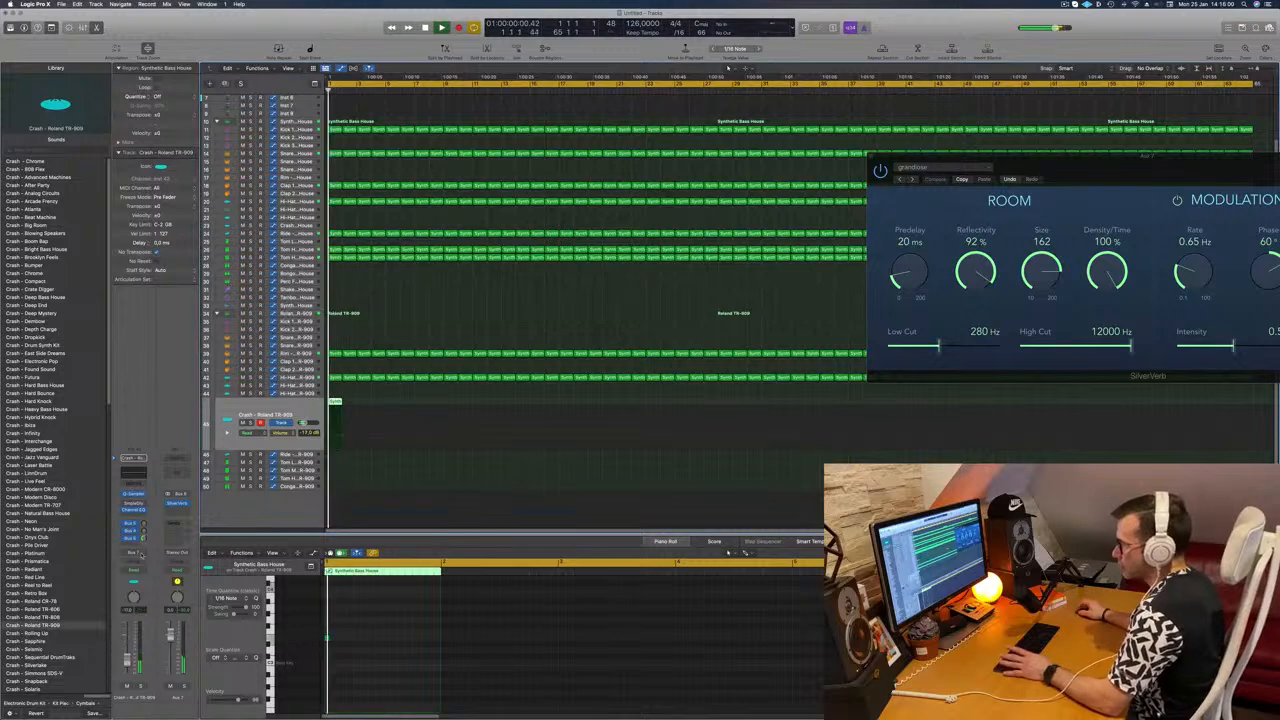
- Inspect the crash's Quick Sampler, including its sample-file and waveform options, and close the instrument
click(133, 494)
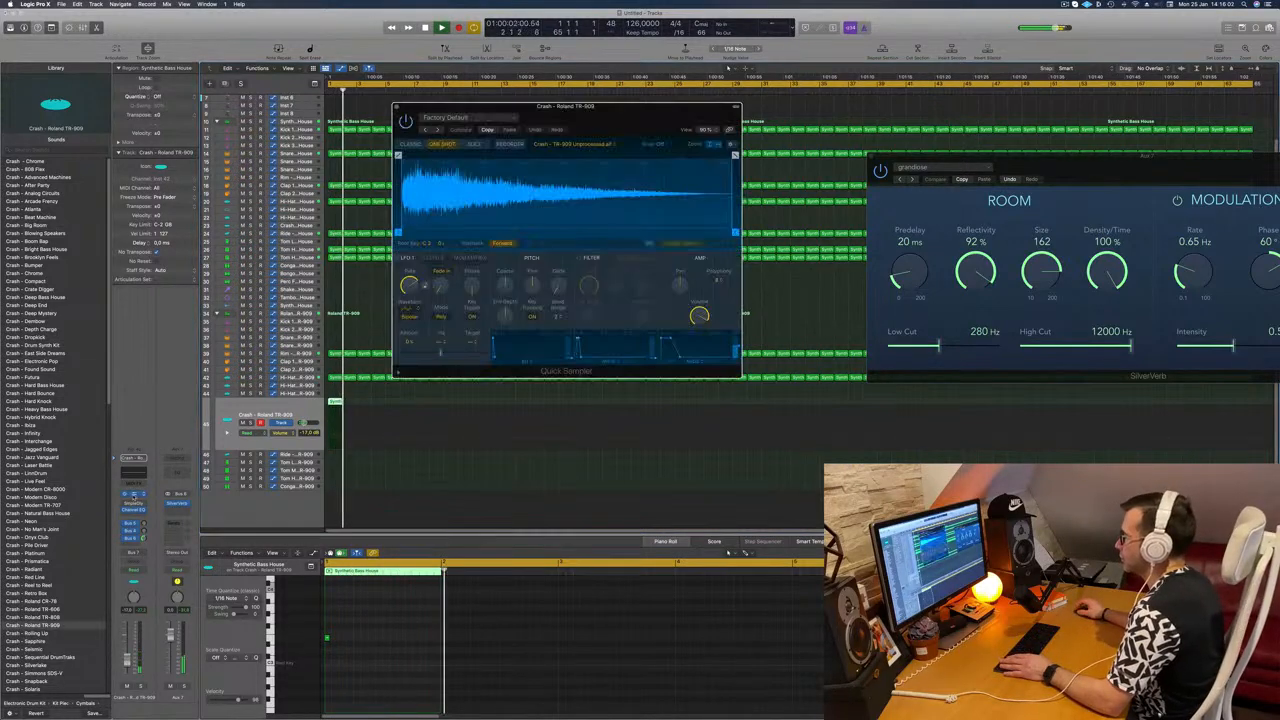
drag(637, 121, 610, 201)
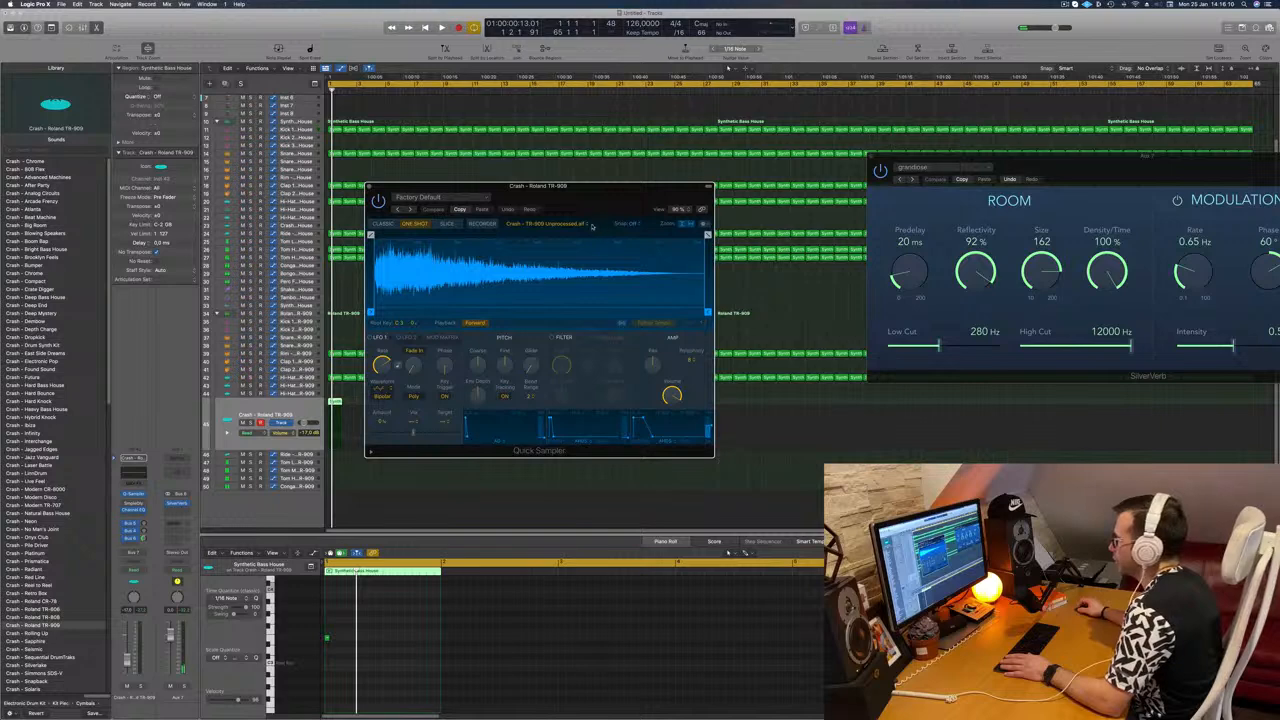
click(584, 224)
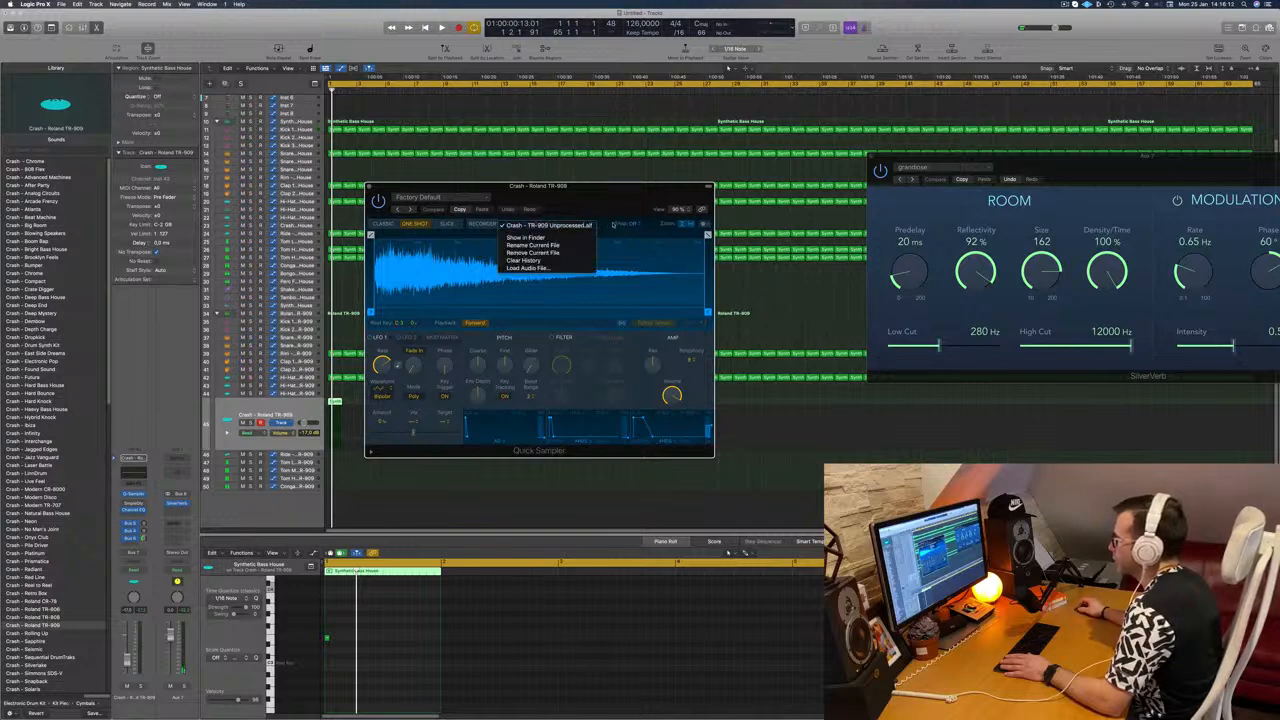
click(612, 224)
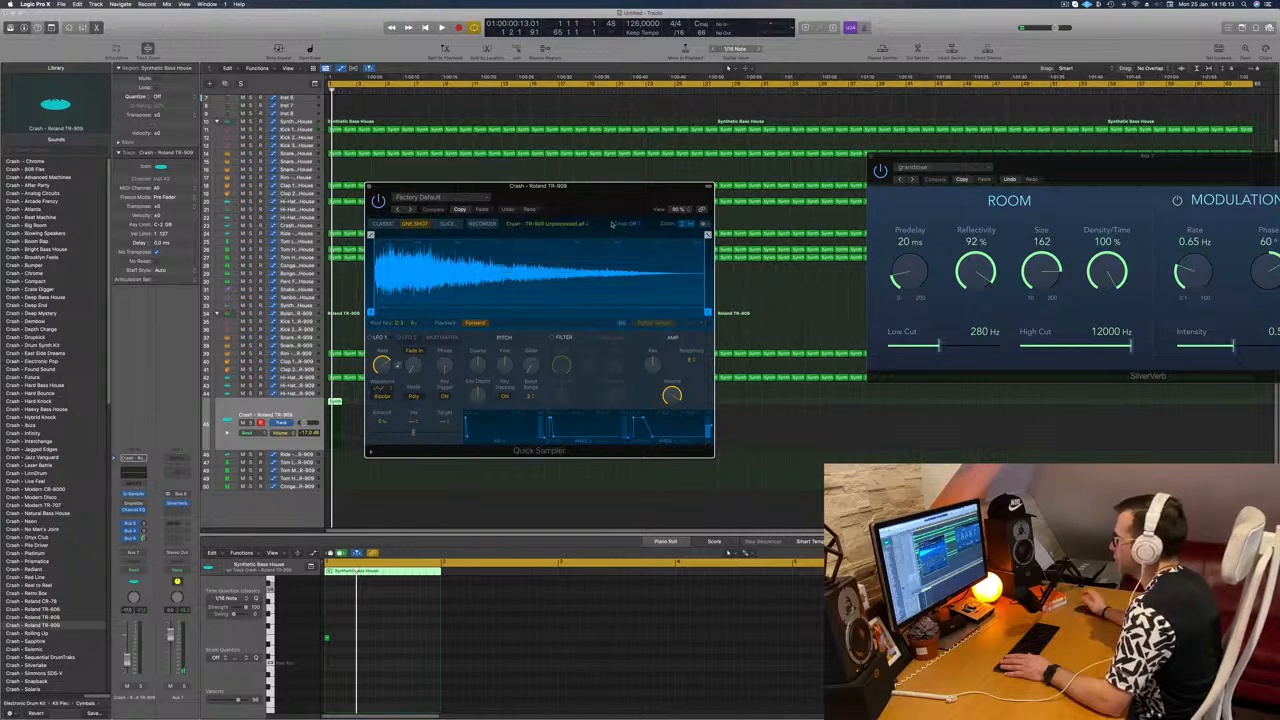
click(705, 225)
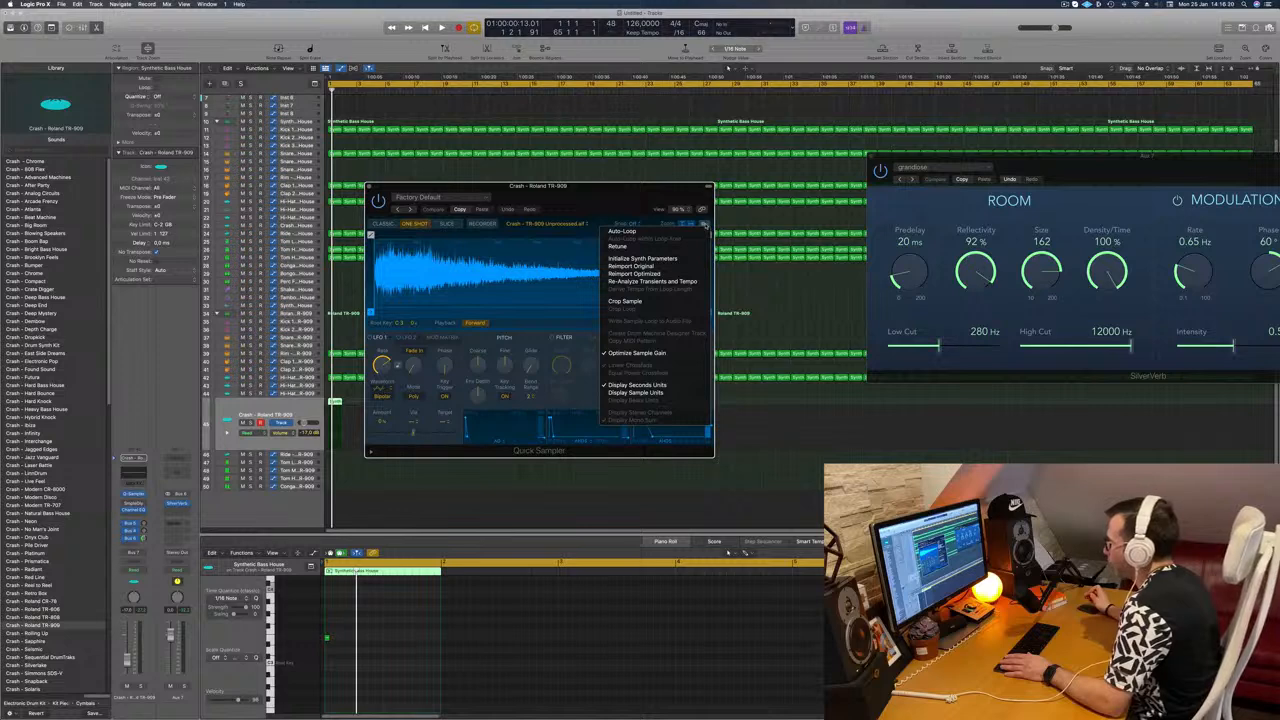
click(515, 328)
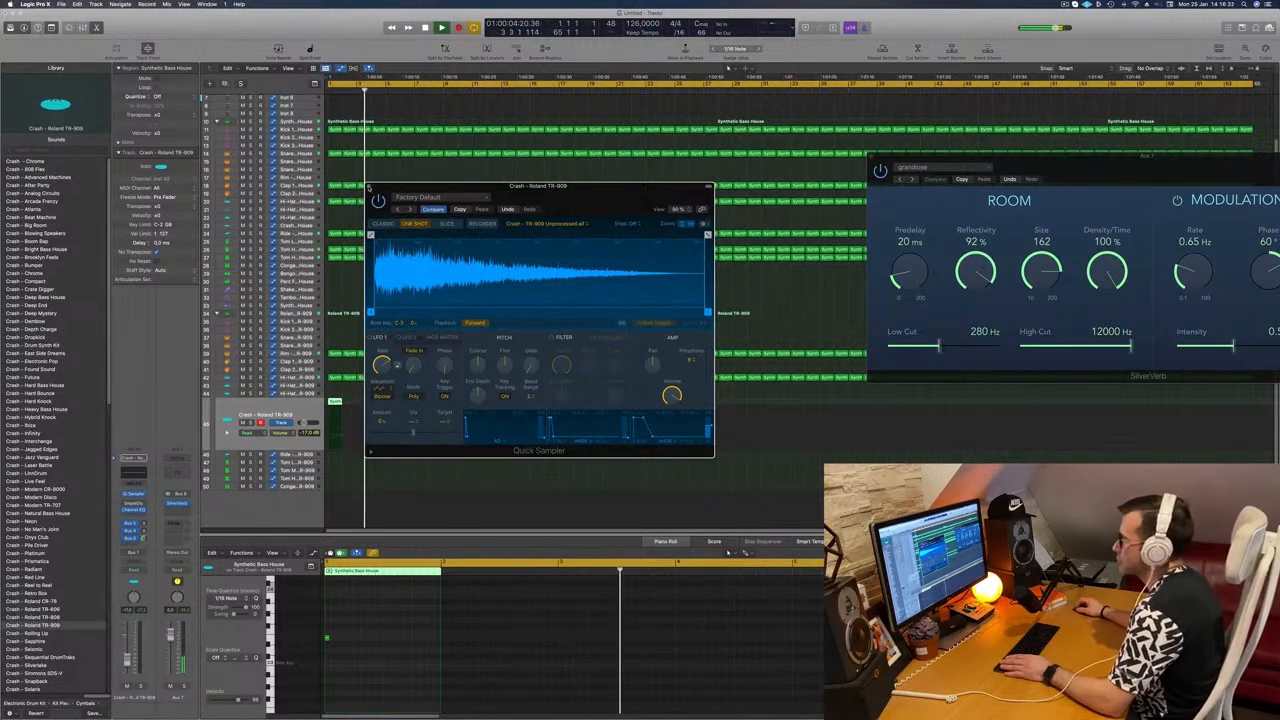
click(369, 186)
- Audition the crash from the beginning and copy its region to bars 5, 9 and 13
key(space)
key(space)
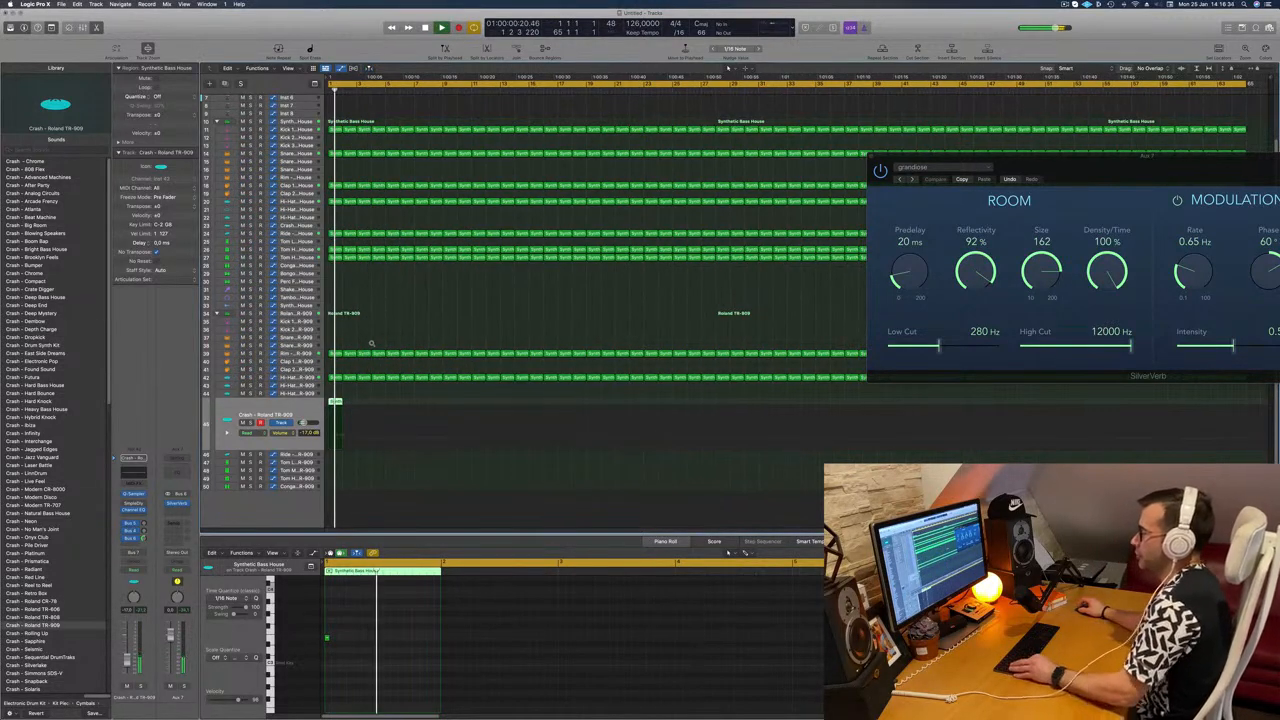
key(space)
key(space)
scroll(352, 405, down, 3)
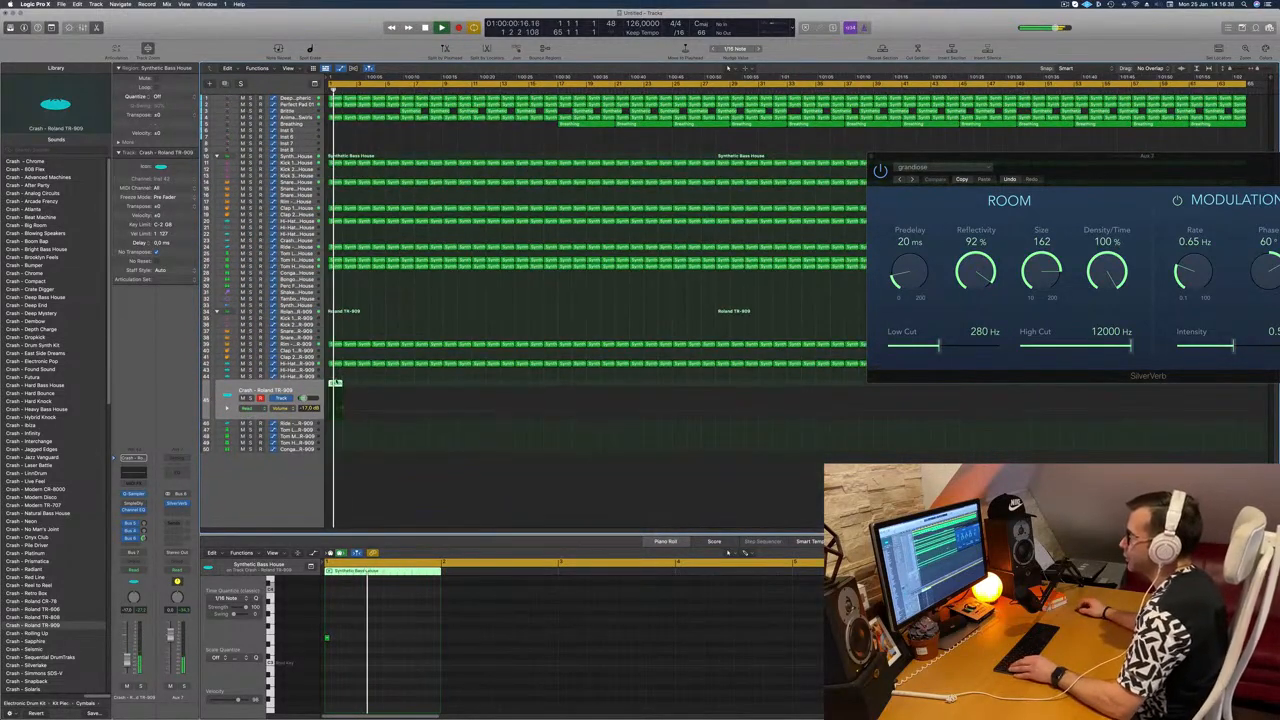
drag(336, 384, 507, 388)
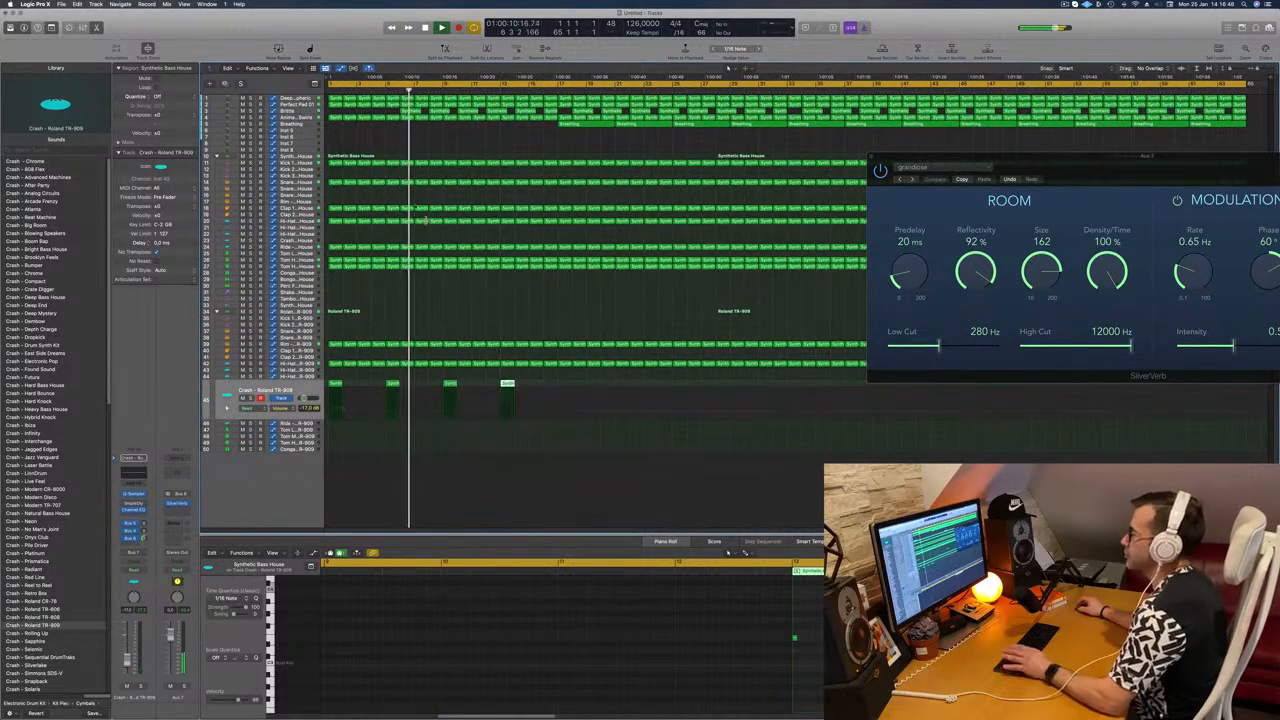
- Restart playback from the beginning and copy the first Brittle region two bars earlier, to bar 4
key(Return)
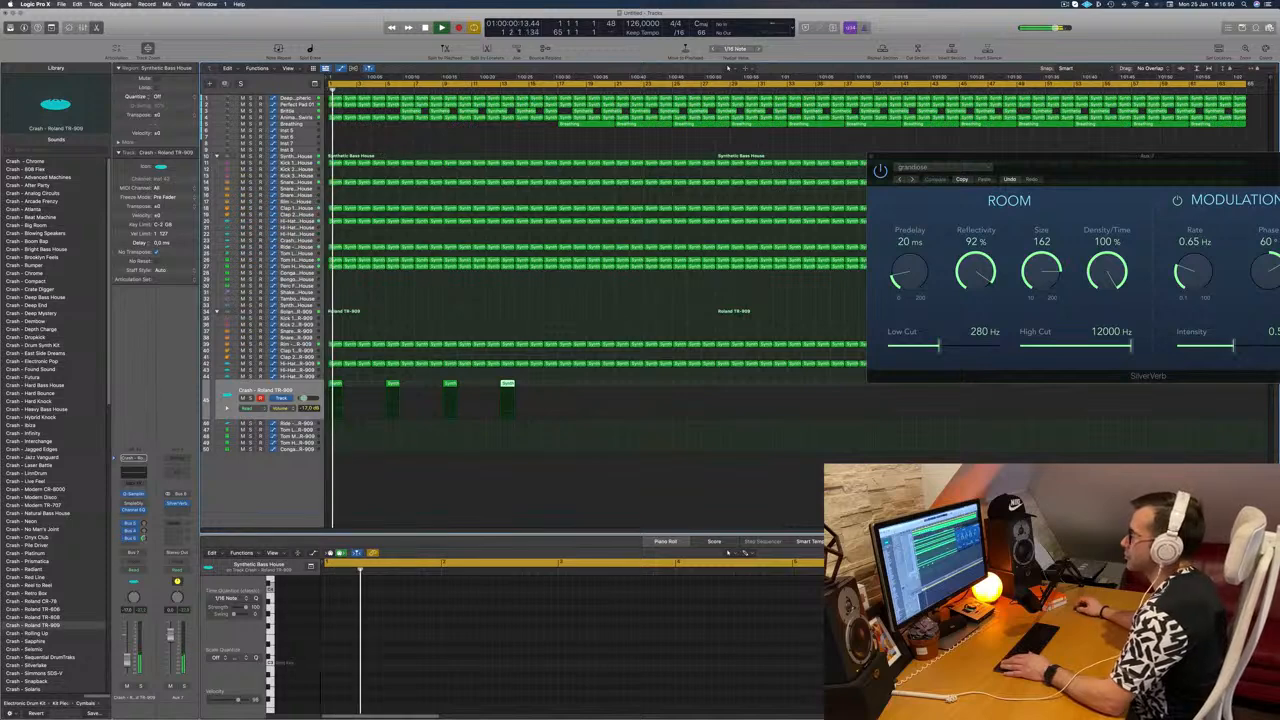
click(409, 111)
drag(410, 112, 386, 115)
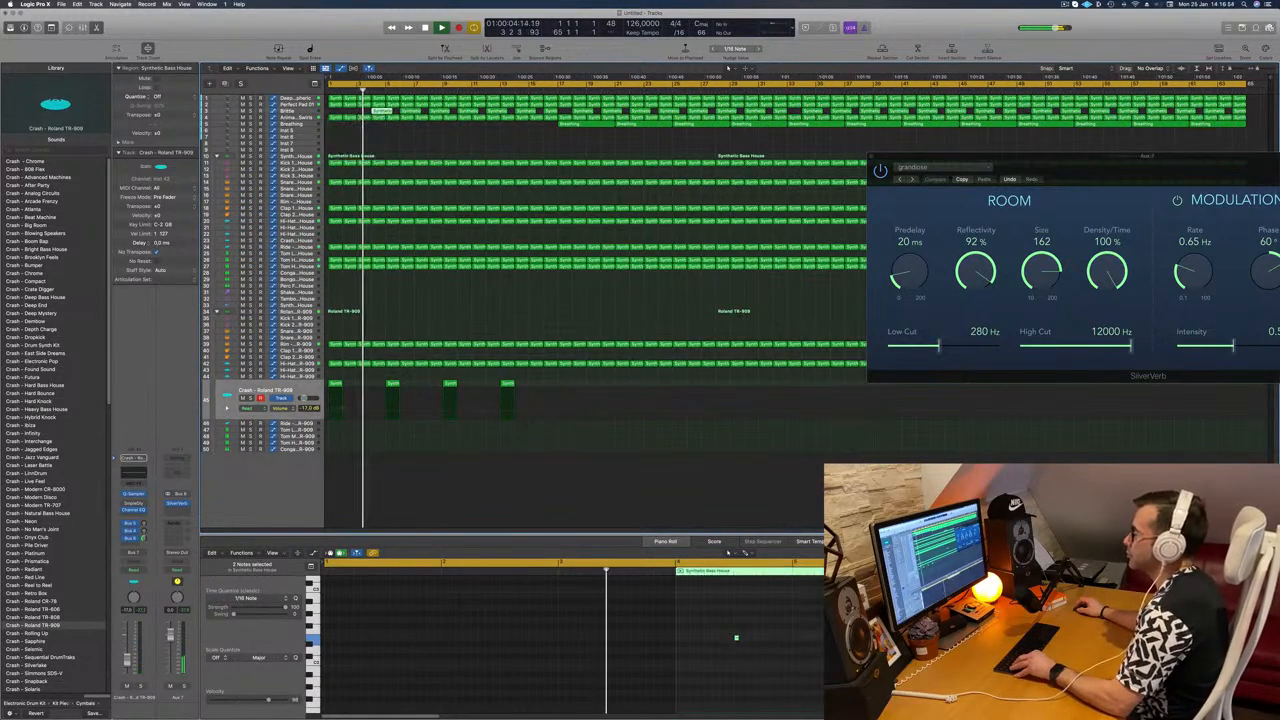
- Delete the Brittle region at bar 6 and restart playback from the beginning
click(289, 111)
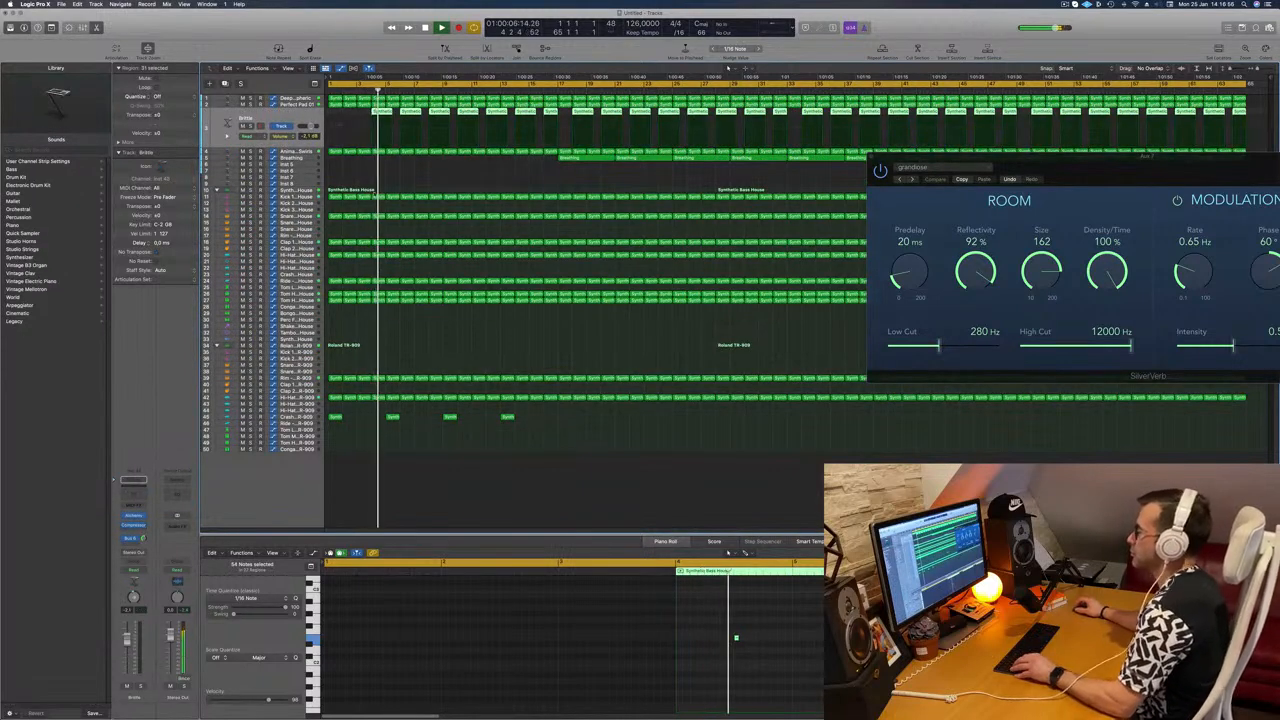
scroll(489, 277, up, 4)
scroll(403, 130, down, 2)
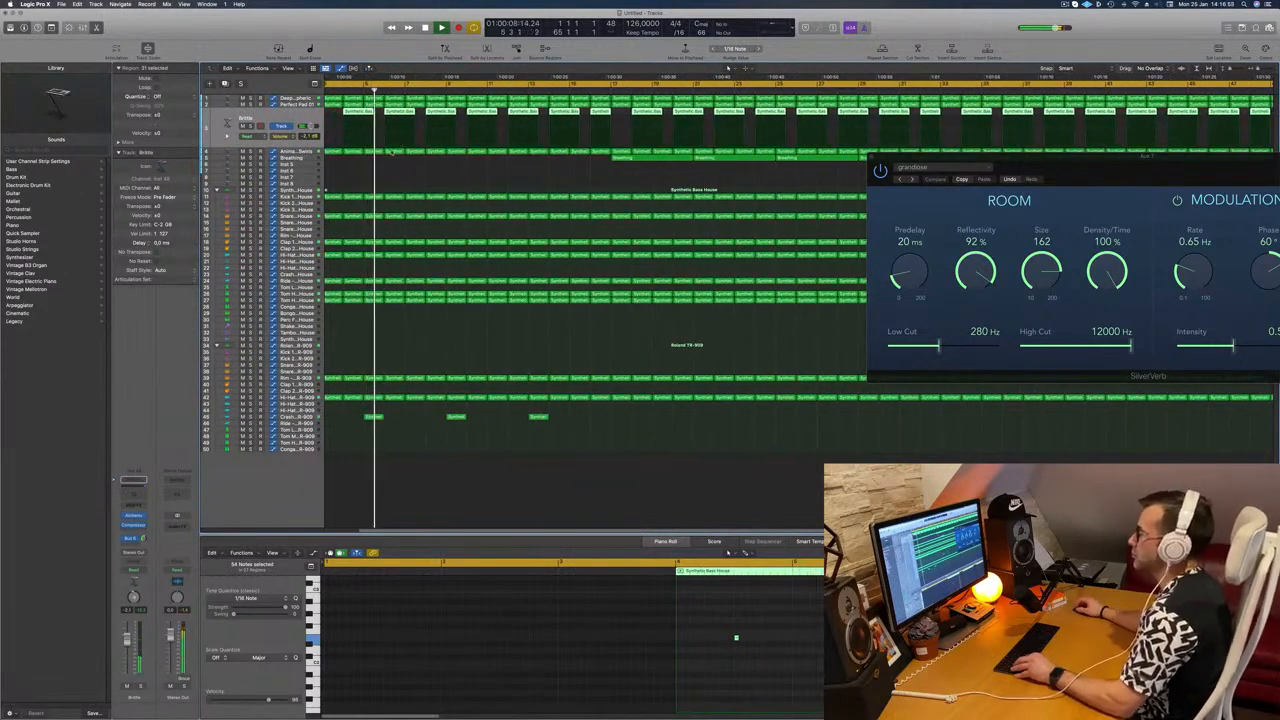
scroll(408, 125, down, 3)
click(413, 113)
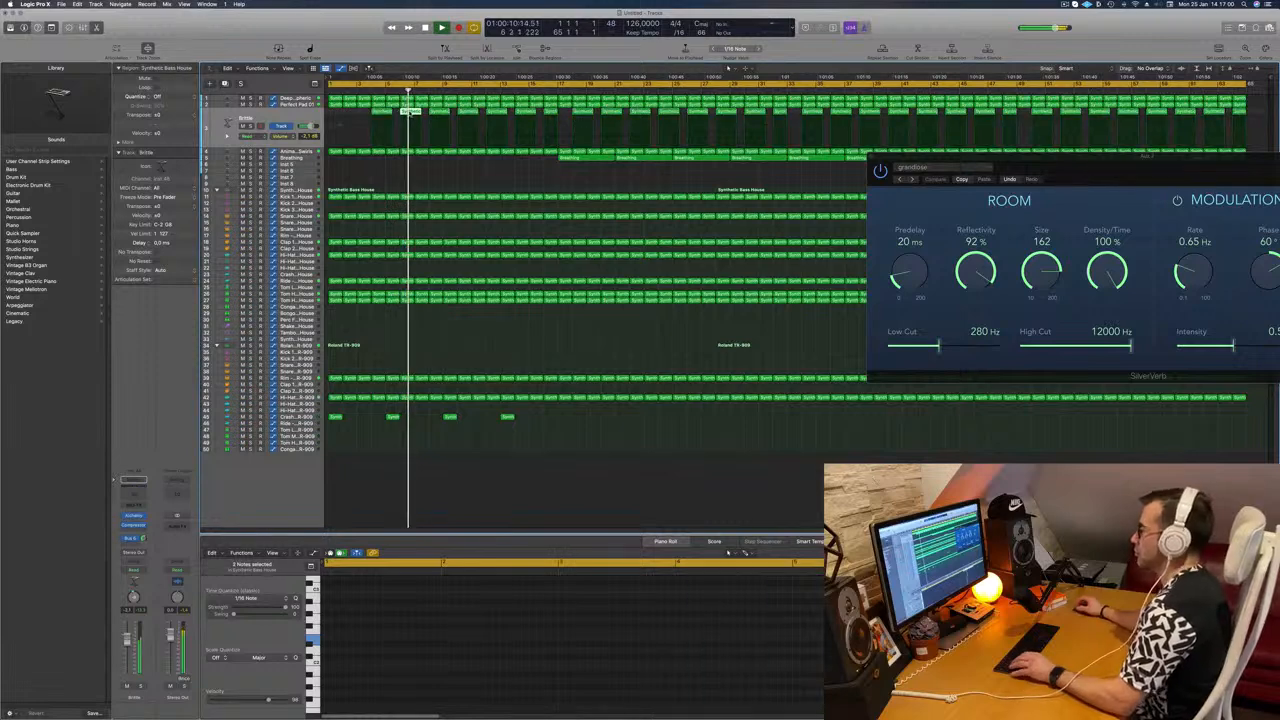
key(Delete)
key(Return)
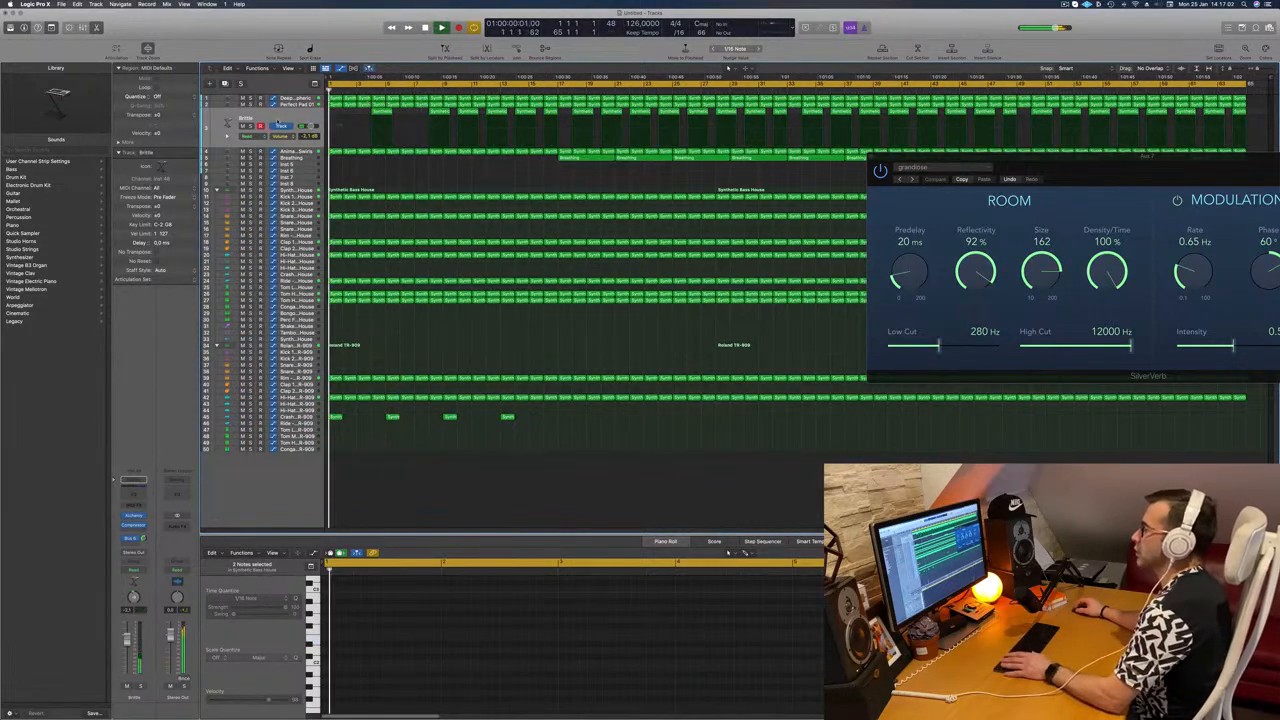
- Duplicate the Brittle track with its settings and copy the bar 4 region onto the new track at bar 6
click(278, 121)
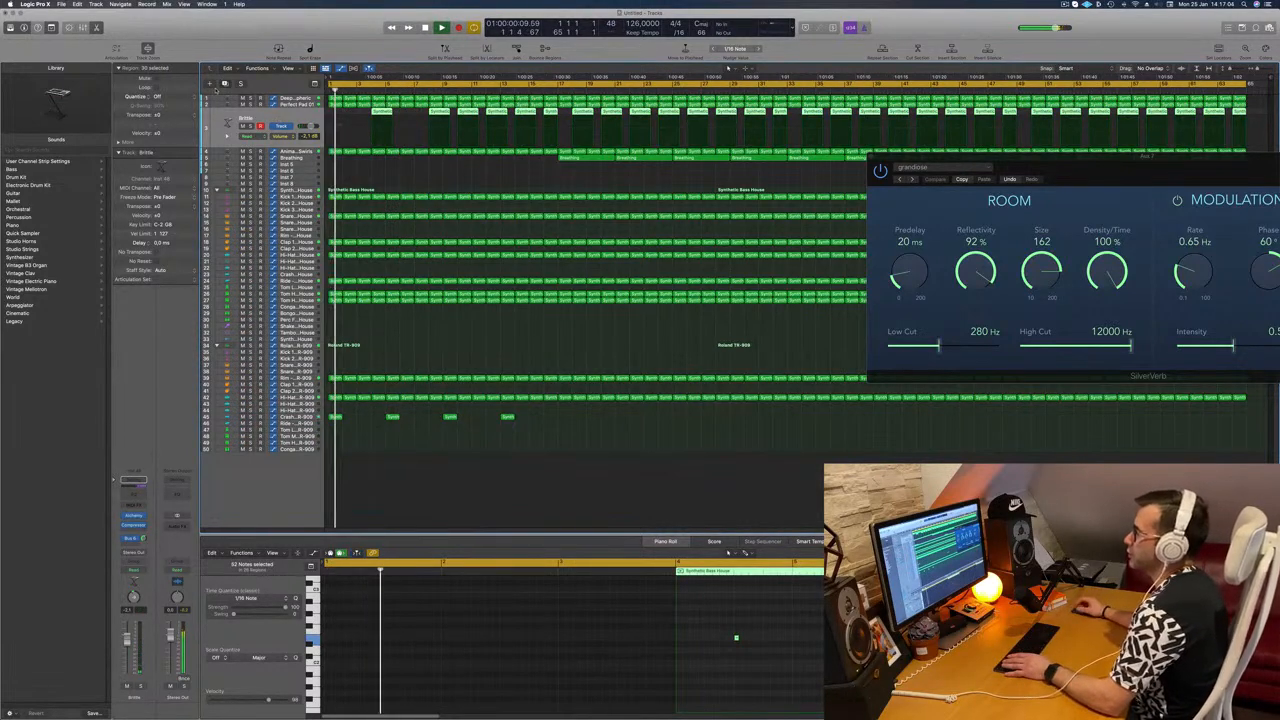
click(224, 84)
click(378, 112)
drag(380, 111, 411, 128)
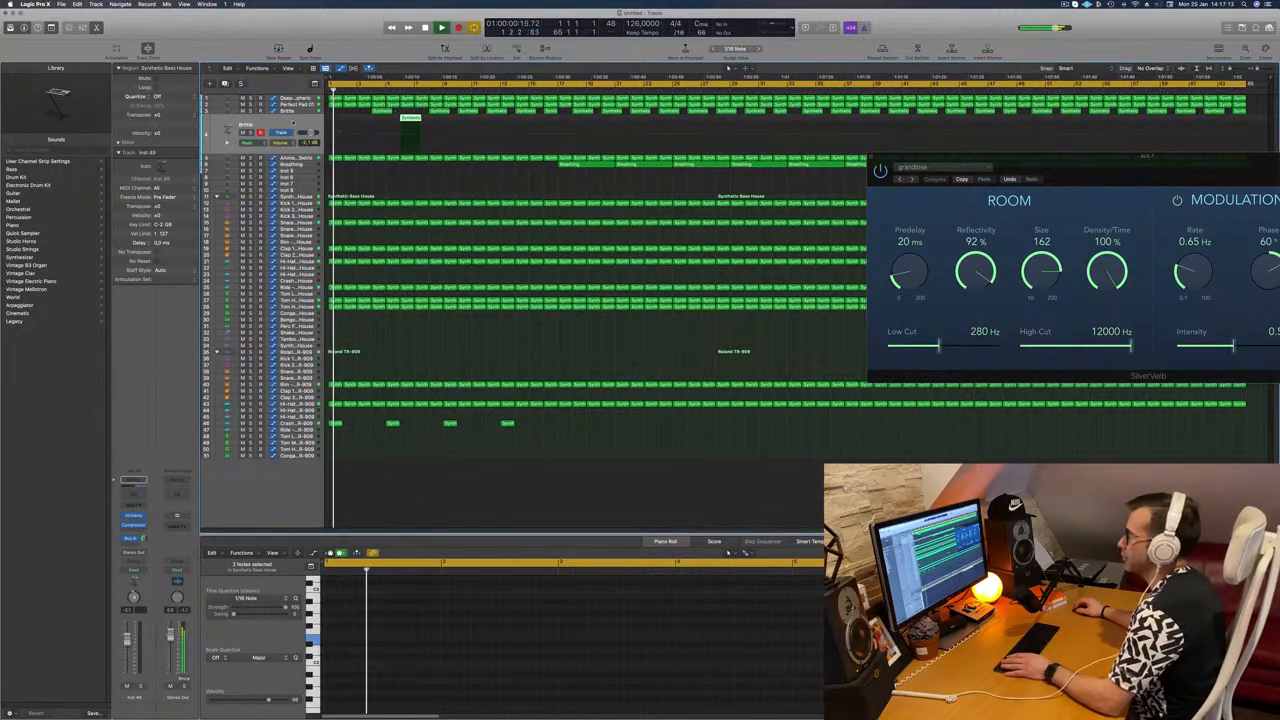
- Adjust the Alchemy sound of the duplicate Brittle track during playback and lower the track's volume to -4.8 dB
click(135, 516)
drag(612, 113, 751, 204)
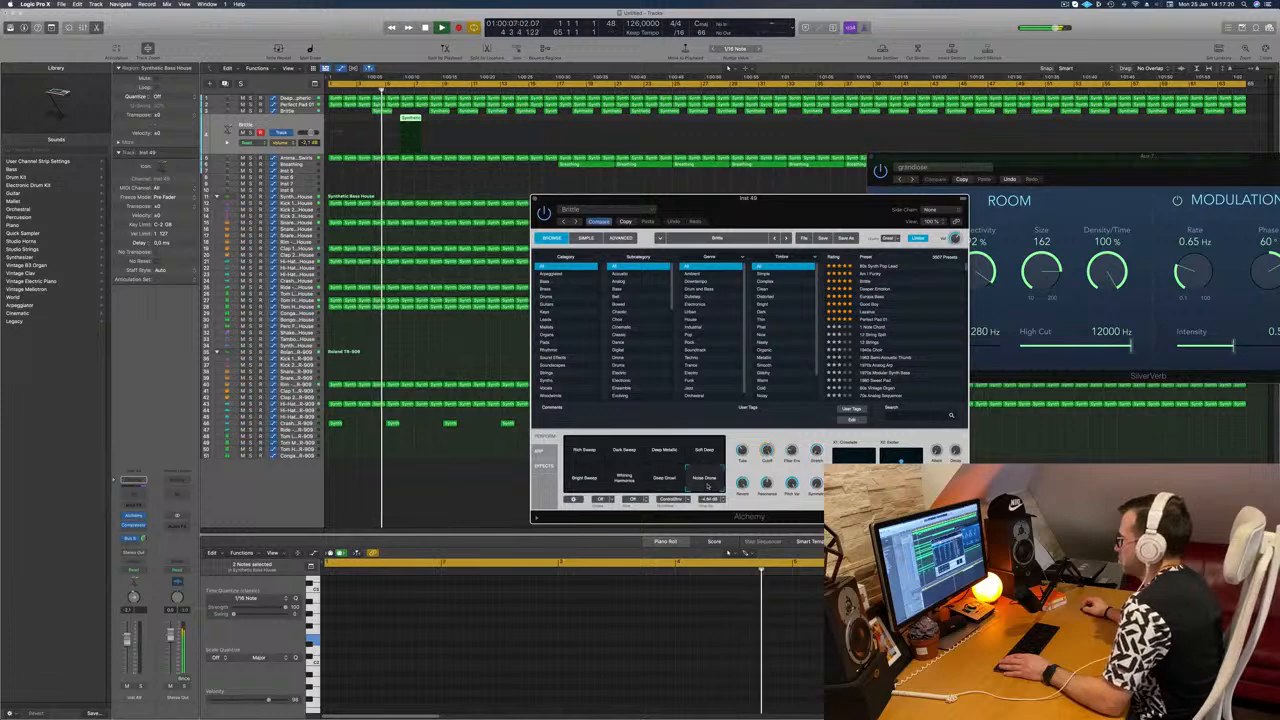
drag(764, 204, 670, 177)
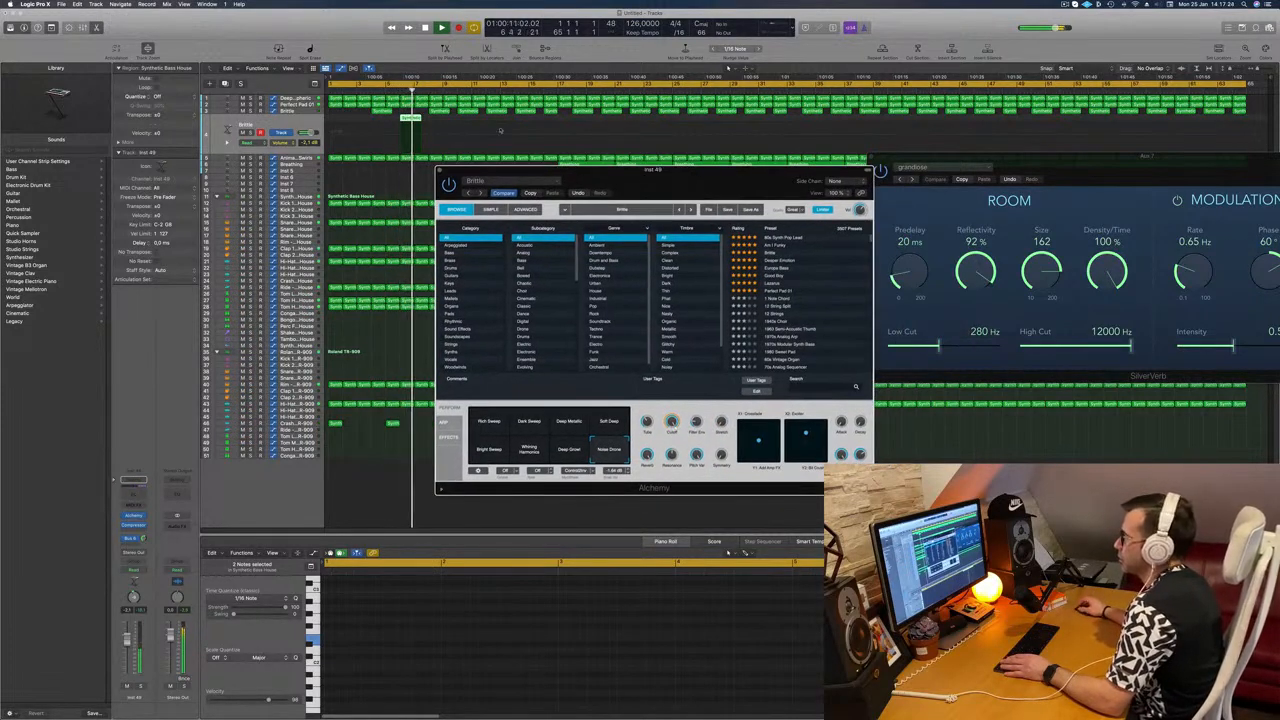
drag(530, 170, 596, 170)
key(Return)
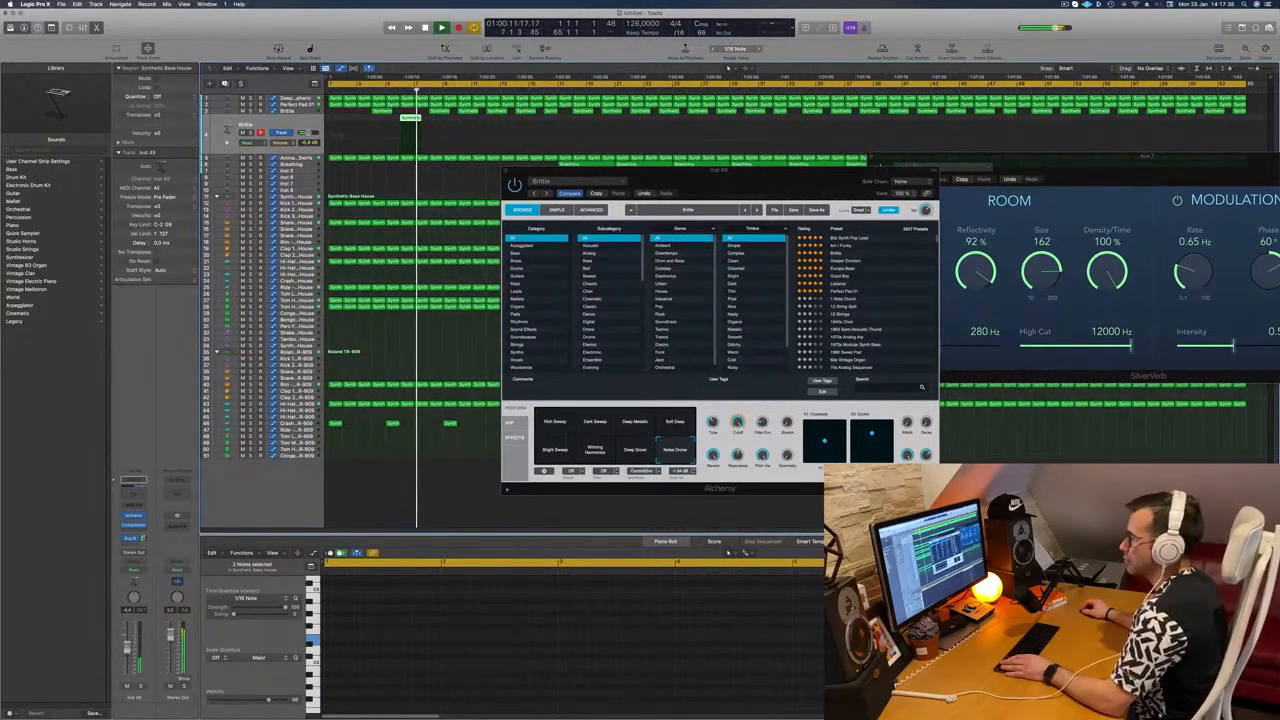
- Move the Alchemy window clear of the upper tracks and shorten the cycle range to start at bar 7
drag(650, 172, 345, 276)
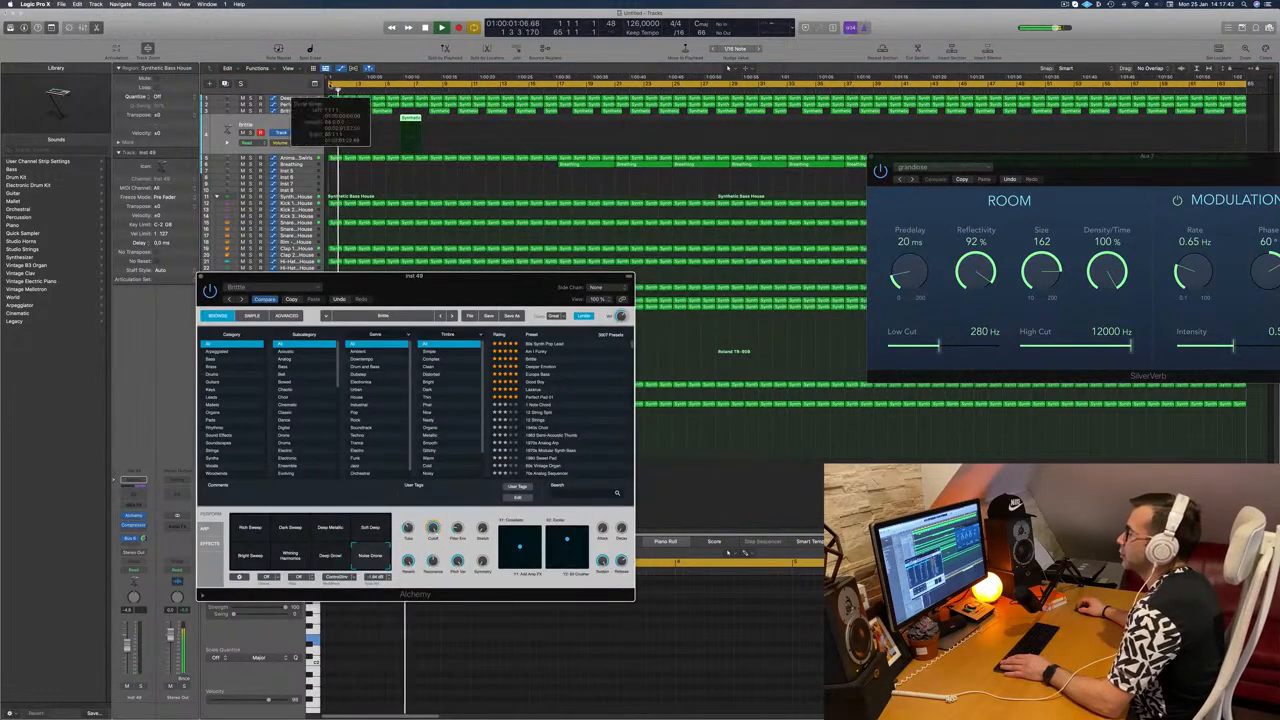
click(331, 86)
drag(331, 86, 425, 121)
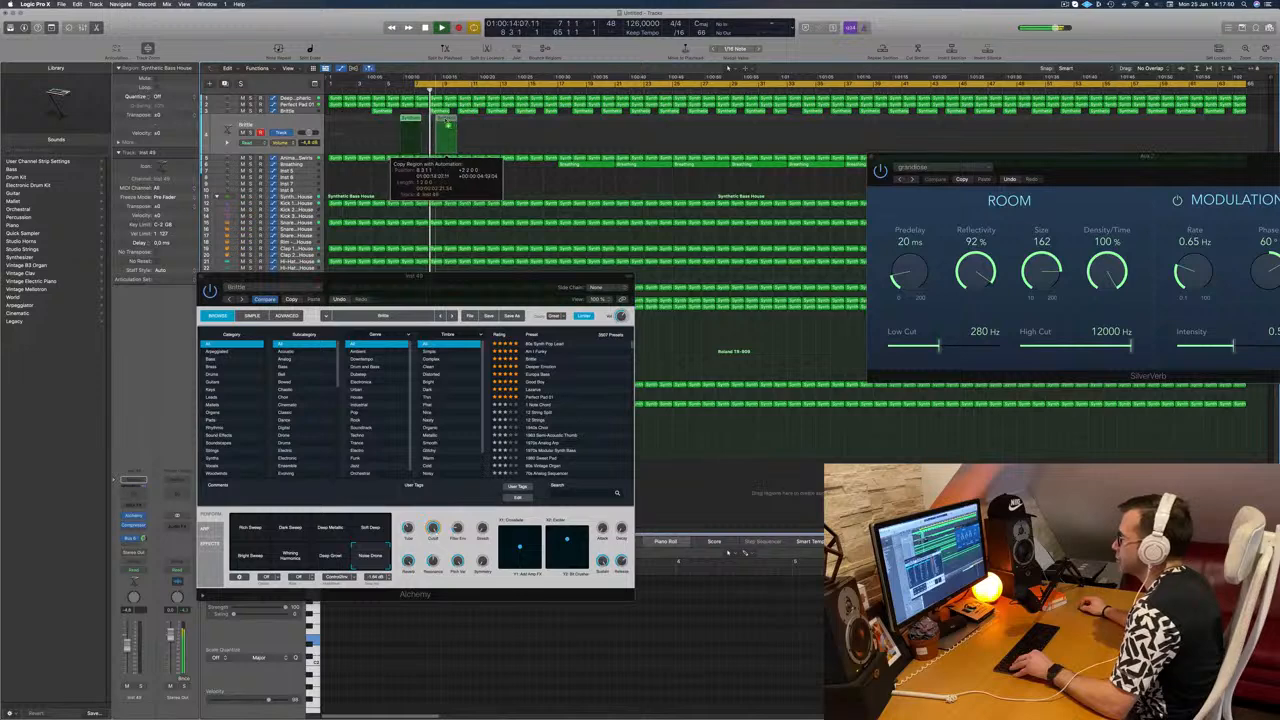
- Place copies of the duplicate Brittle track's region at bars 10 and 14, alternating with the original track's regions, and close Alchemy
drag(440, 123, 441, 122)
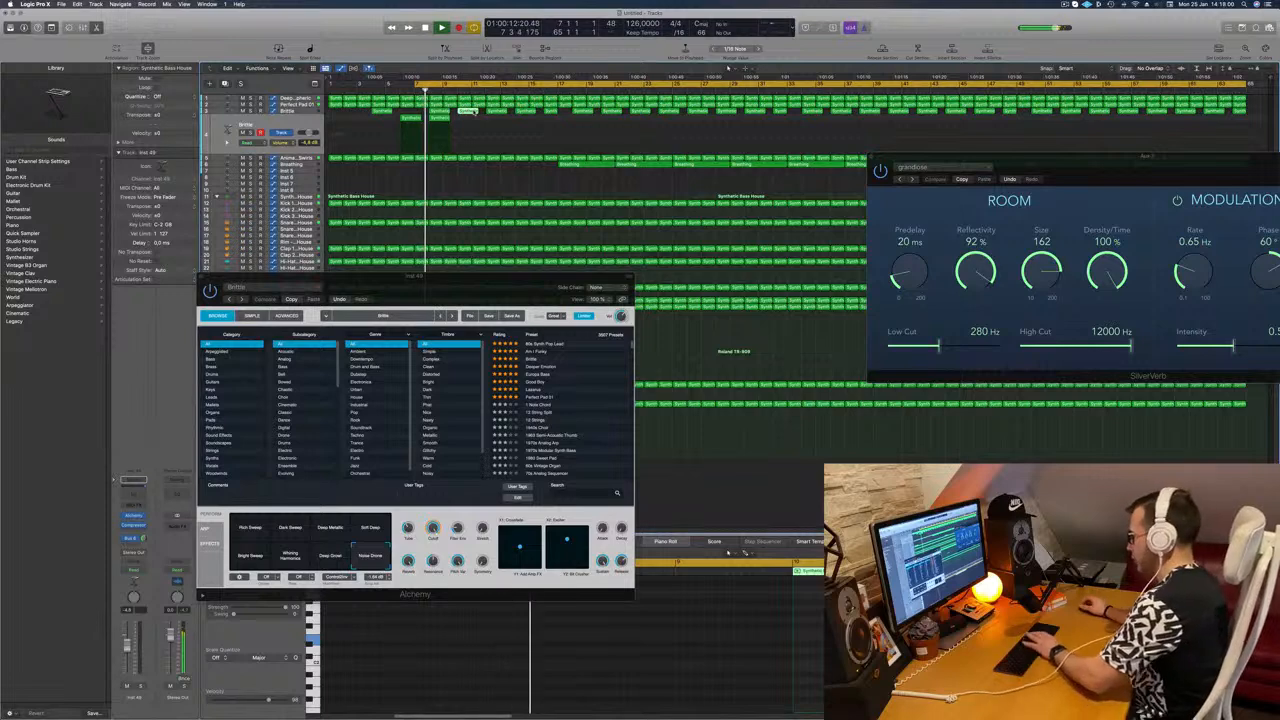
drag(440, 118, 467, 121)
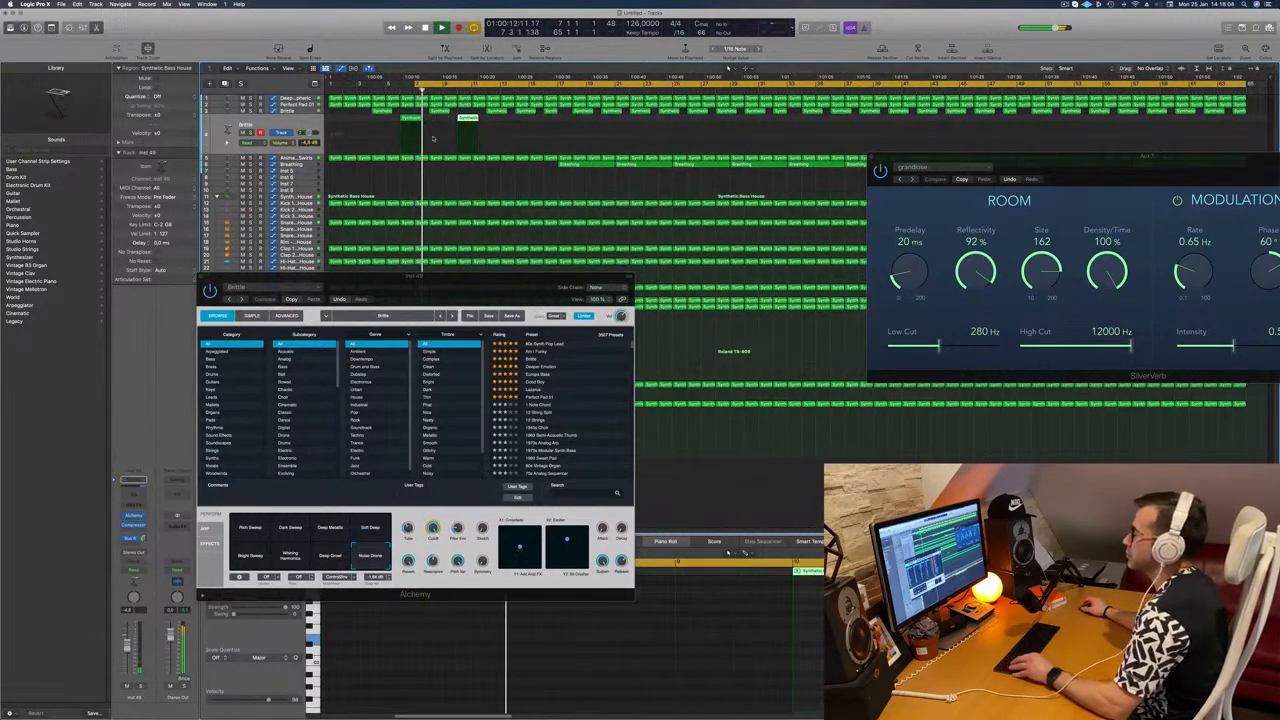
click(201, 277)
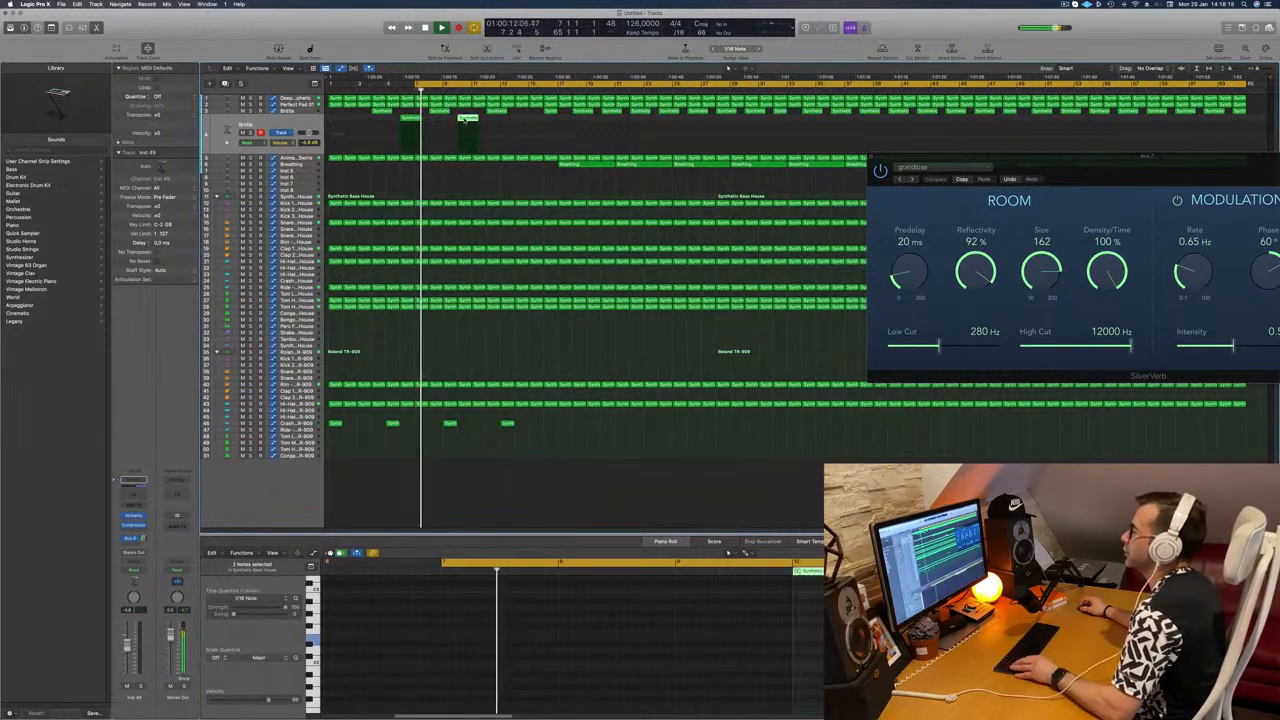
drag(467, 118, 519, 123)
- Select the Animated Swirls track, audition it from bar 7, and open its Alchemy instrument
click(285, 158)
key(space)
key(space)
key(space)
key(space)
key(space)
key(space)
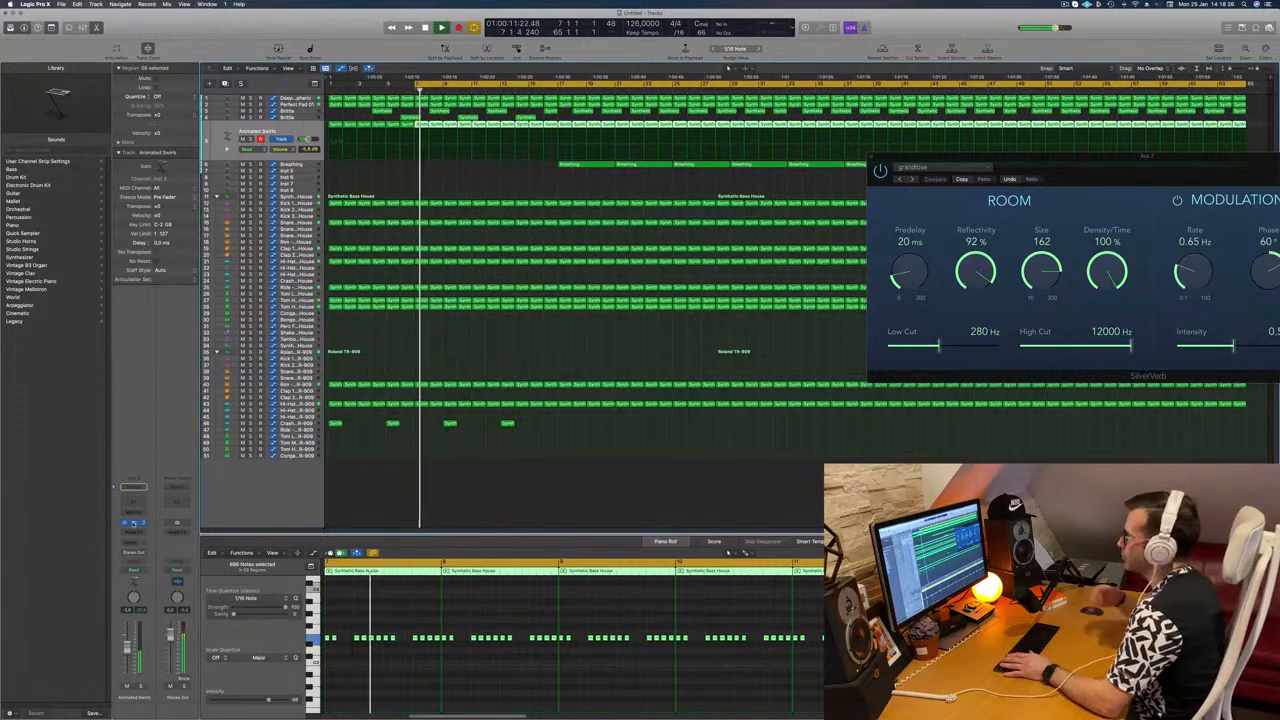
click(133, 523)
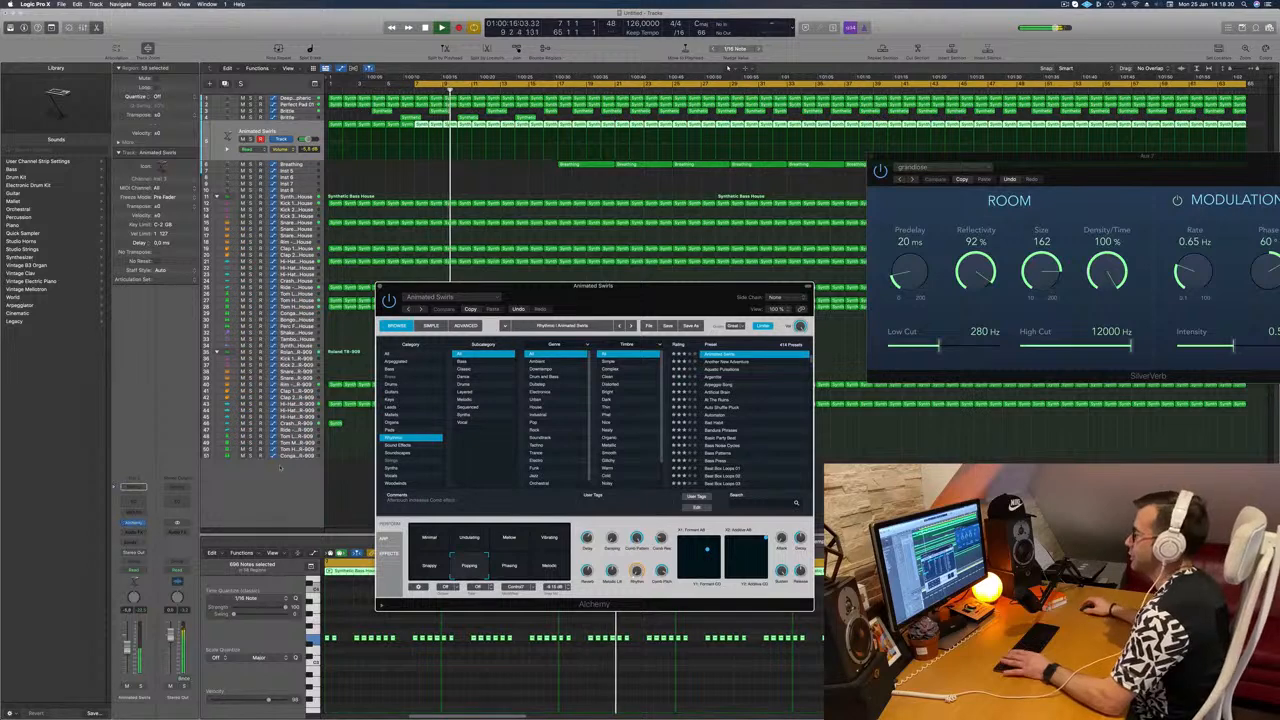
drag(691, 291, 685, 235)
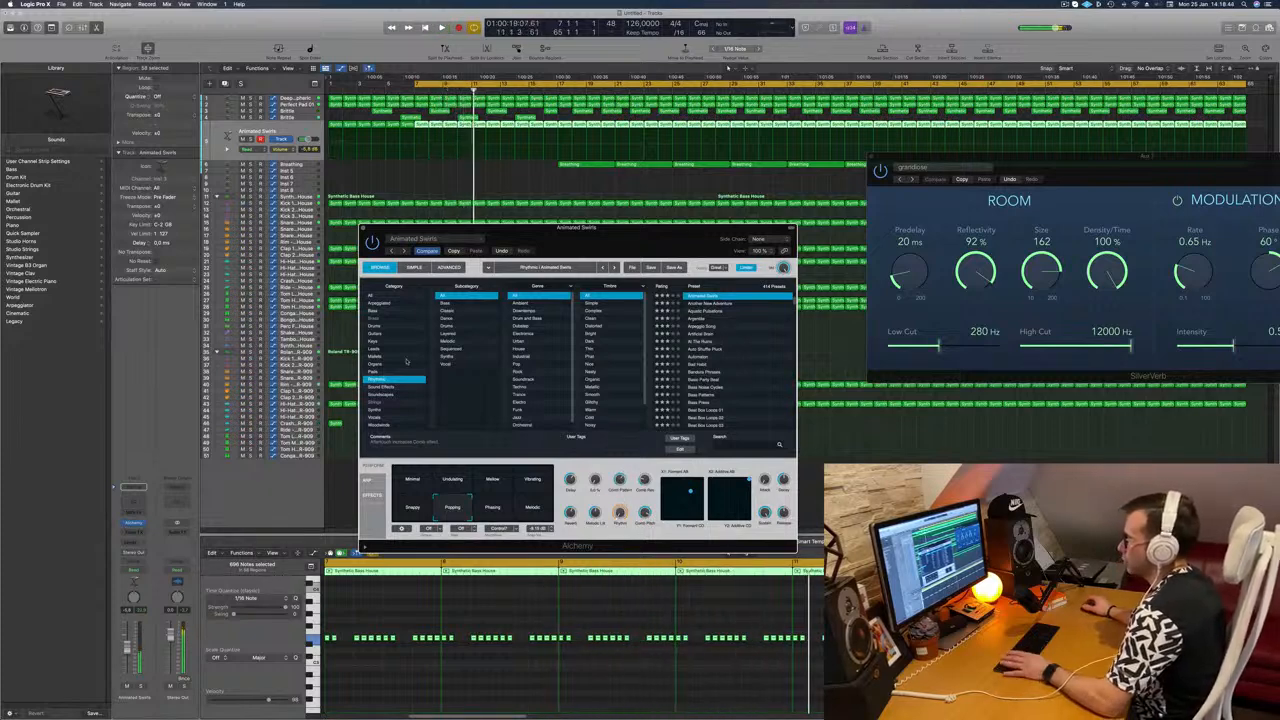
- Set the Animated Swirls track's automation to Touch and record movements of Alchemy's Comb Pattern control during playback
click(135, 571)
click(140, 577)
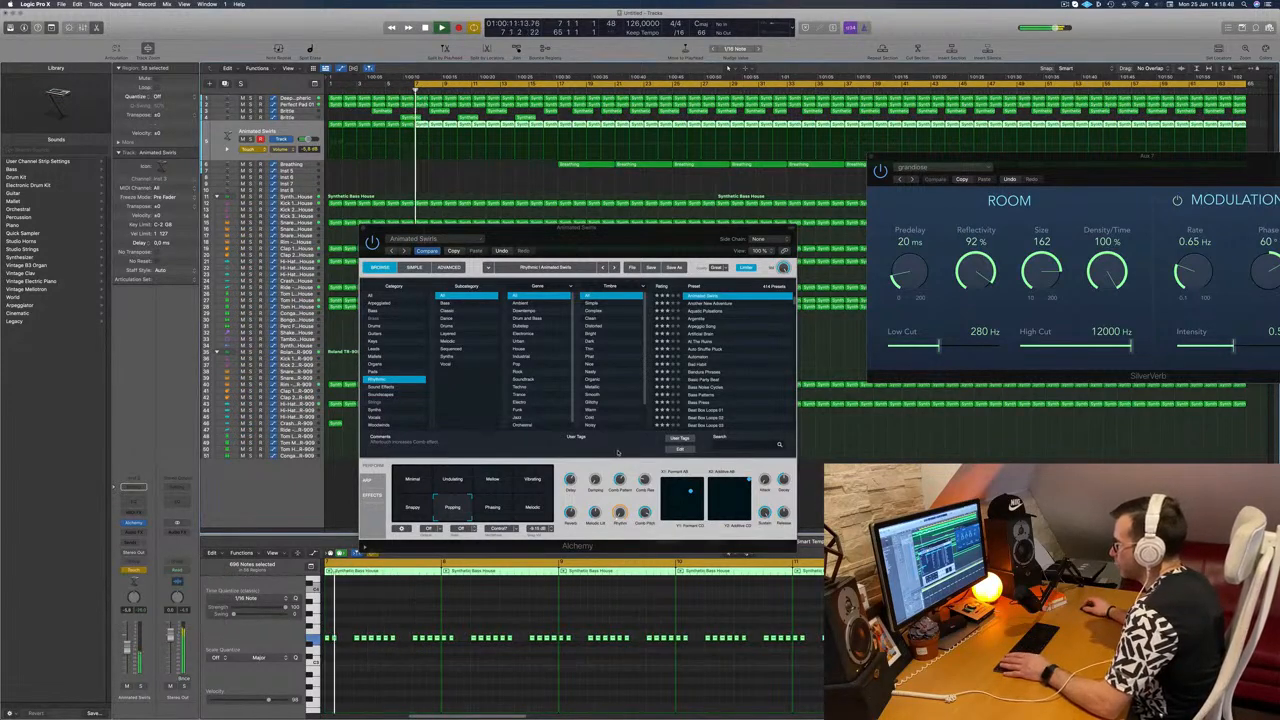
mouse_move(621, 486)
mouse_down()
mouse_move(622, 470)
mouse_move(622, 485)
mouse_up()
click(428, 137)
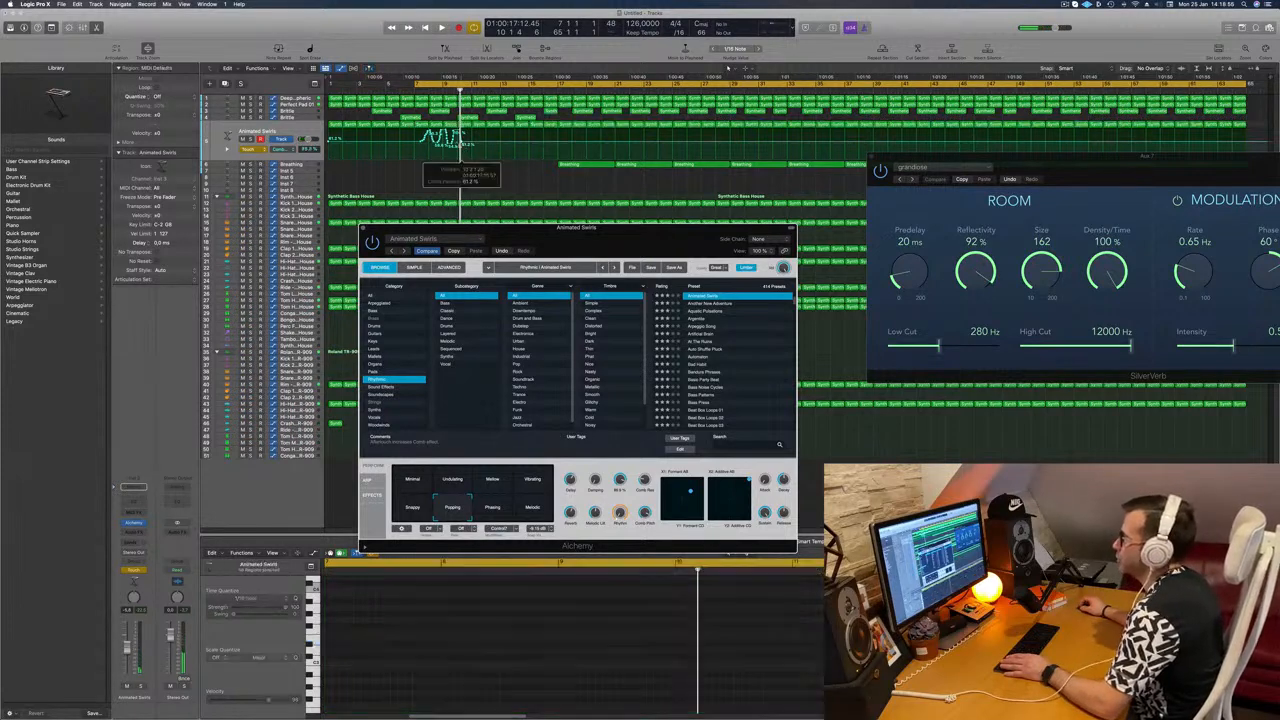
- Shape a rising and falling automation peak near bar 7 on the Animated Swirls track and audition it
click(417, 144)
drag(428, 134, 430, 140)
key(space)
key(space)
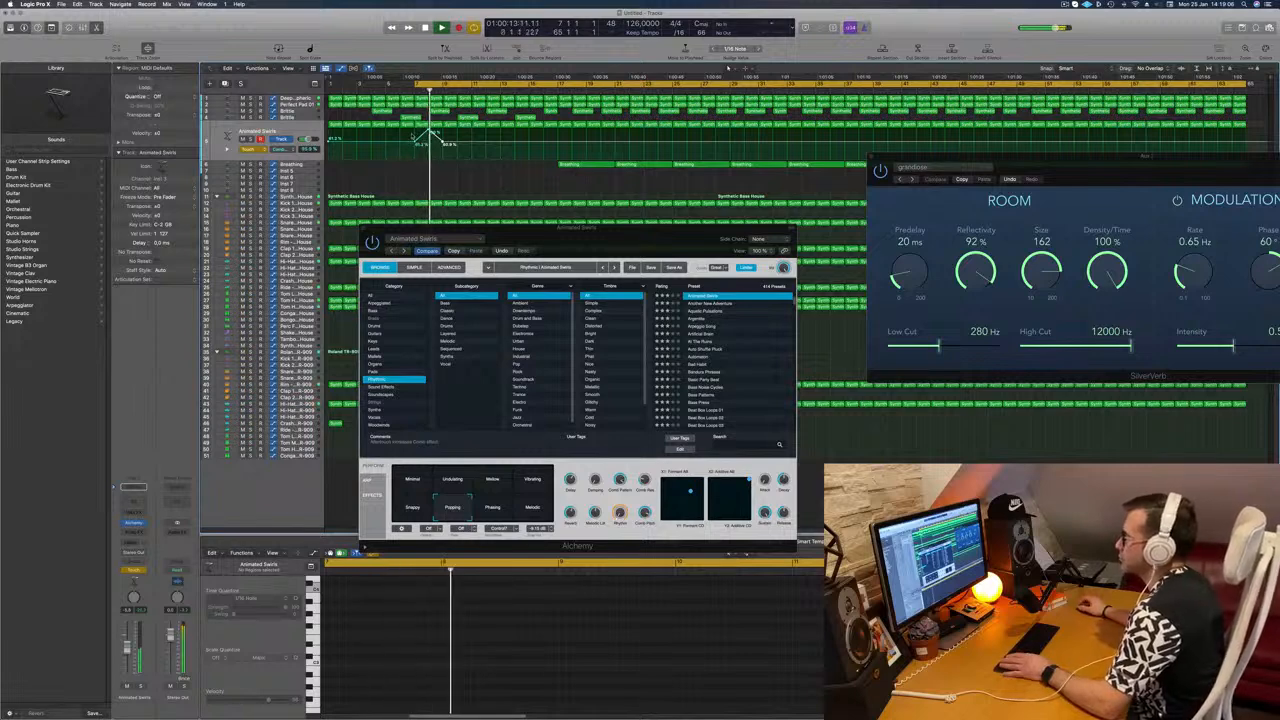
key(space)
key(space)
- Lower the automation peak on the Animated Swirls track and play the section again from bar 7
drag(429, 131, 429, 136)
key(space)
key(space)
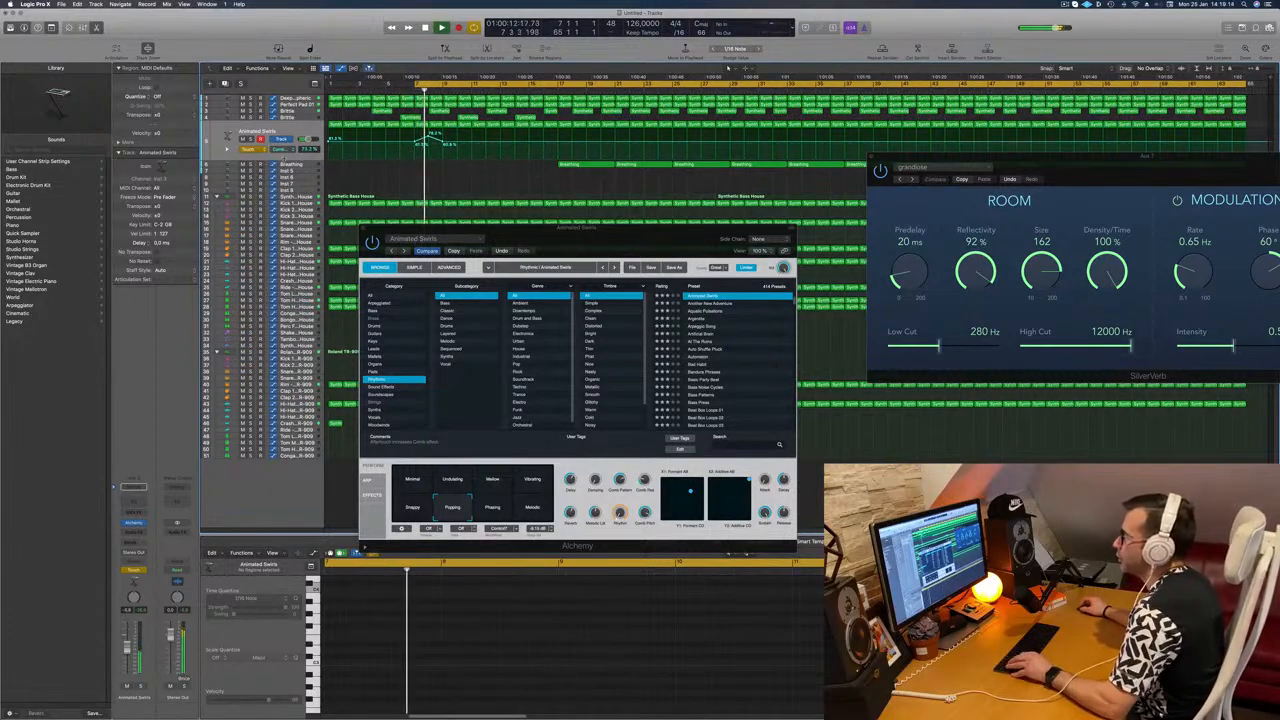
- Repeat the peak as a zigzag along the enlarged Animated Swirls track, switch its automation to Read, and close Alchemy
drag(284, 159, 284, 238)
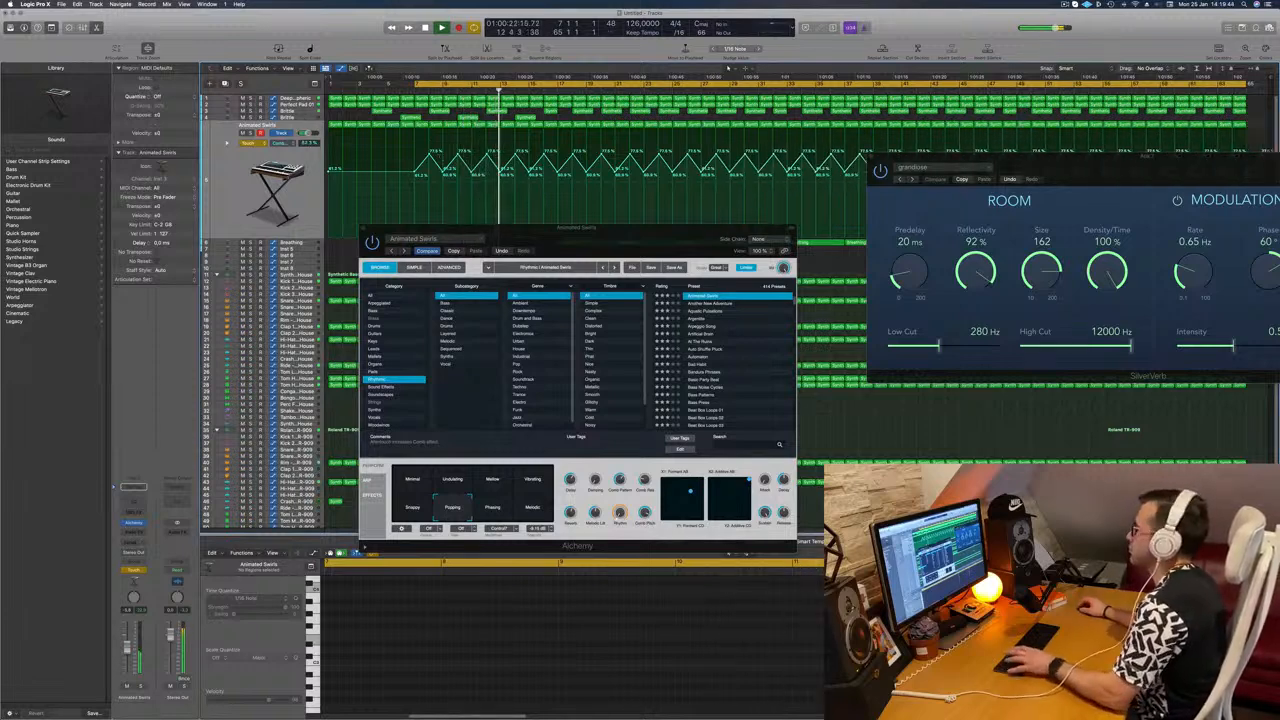
click(252, 142)
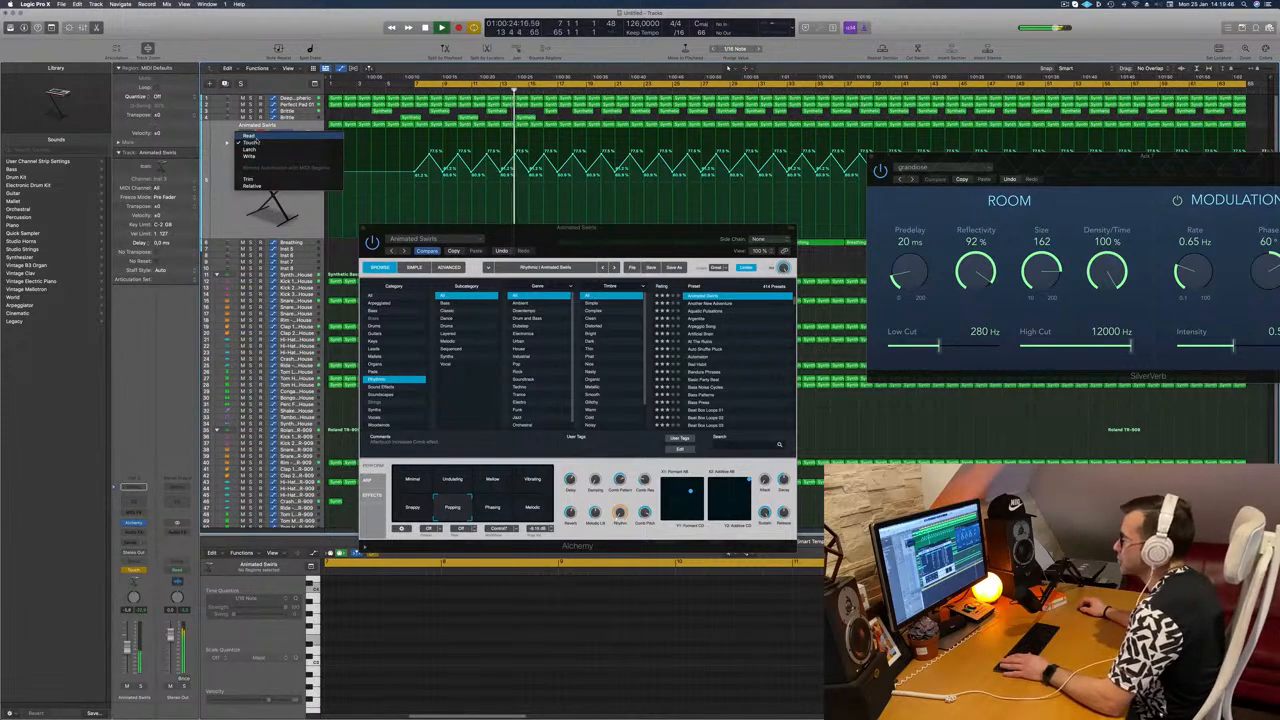
click(249, 142)
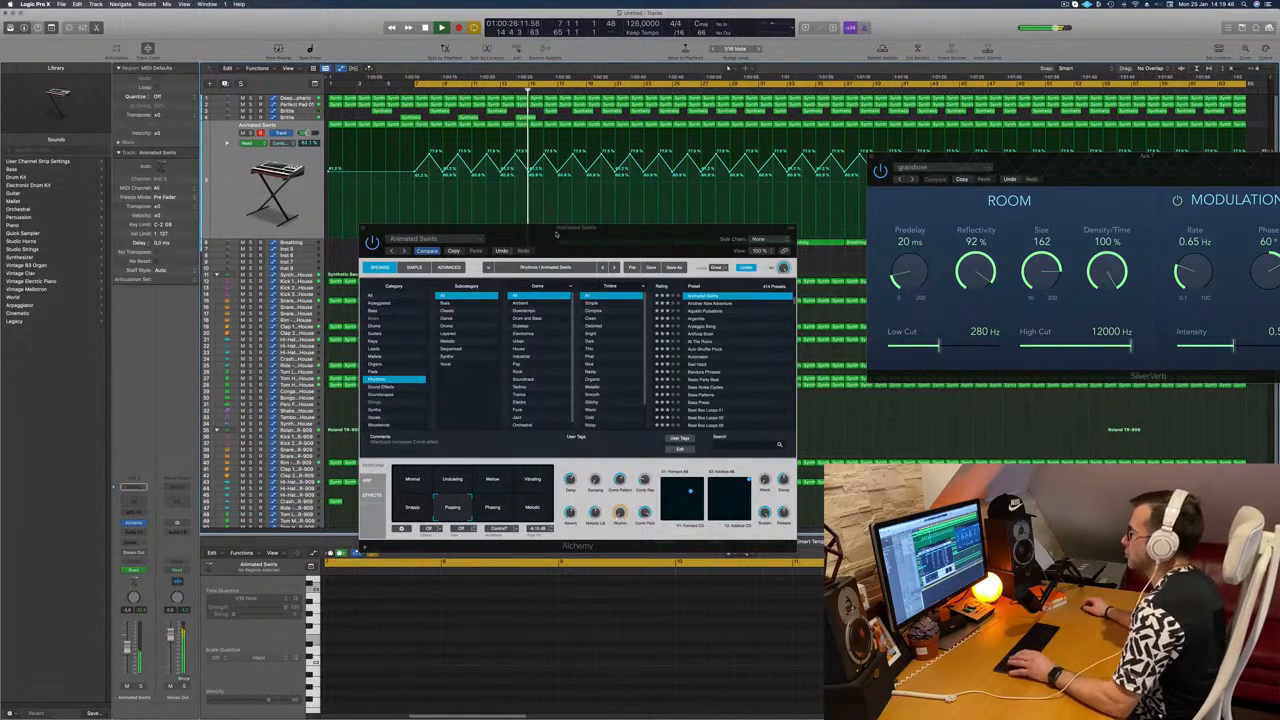
drag(556, 233, 481, 236)
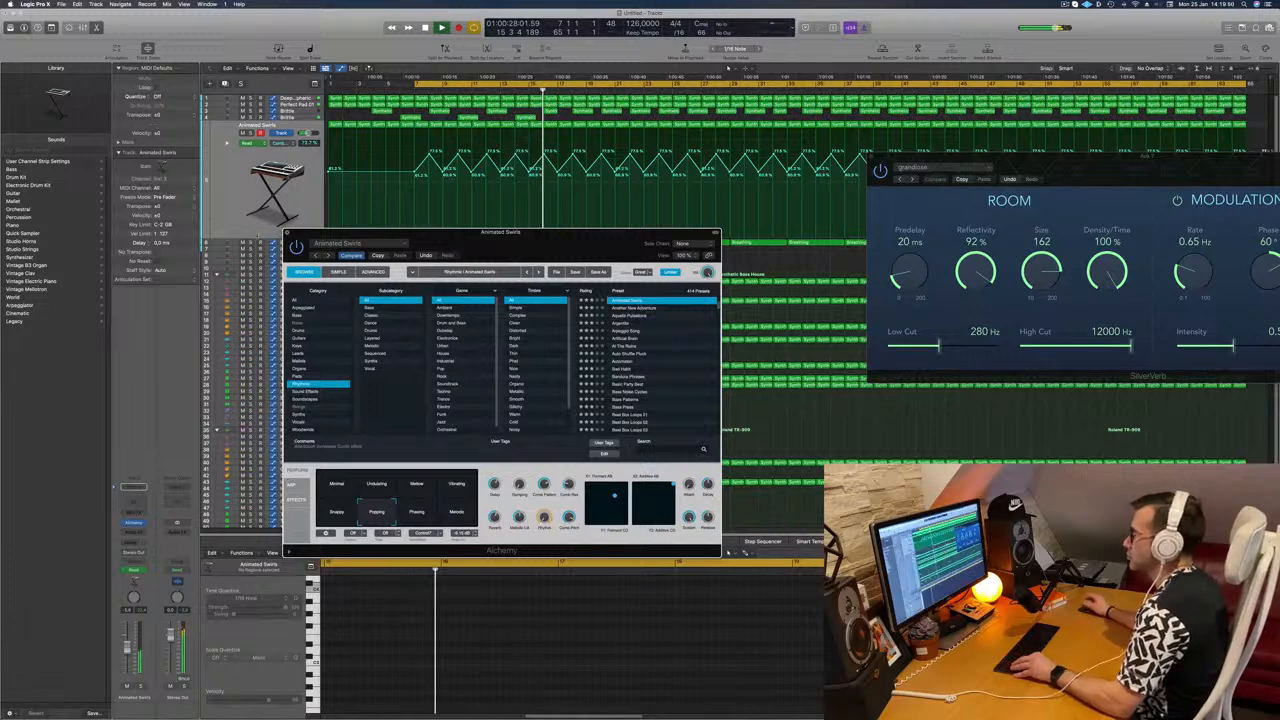
click(287, 233)
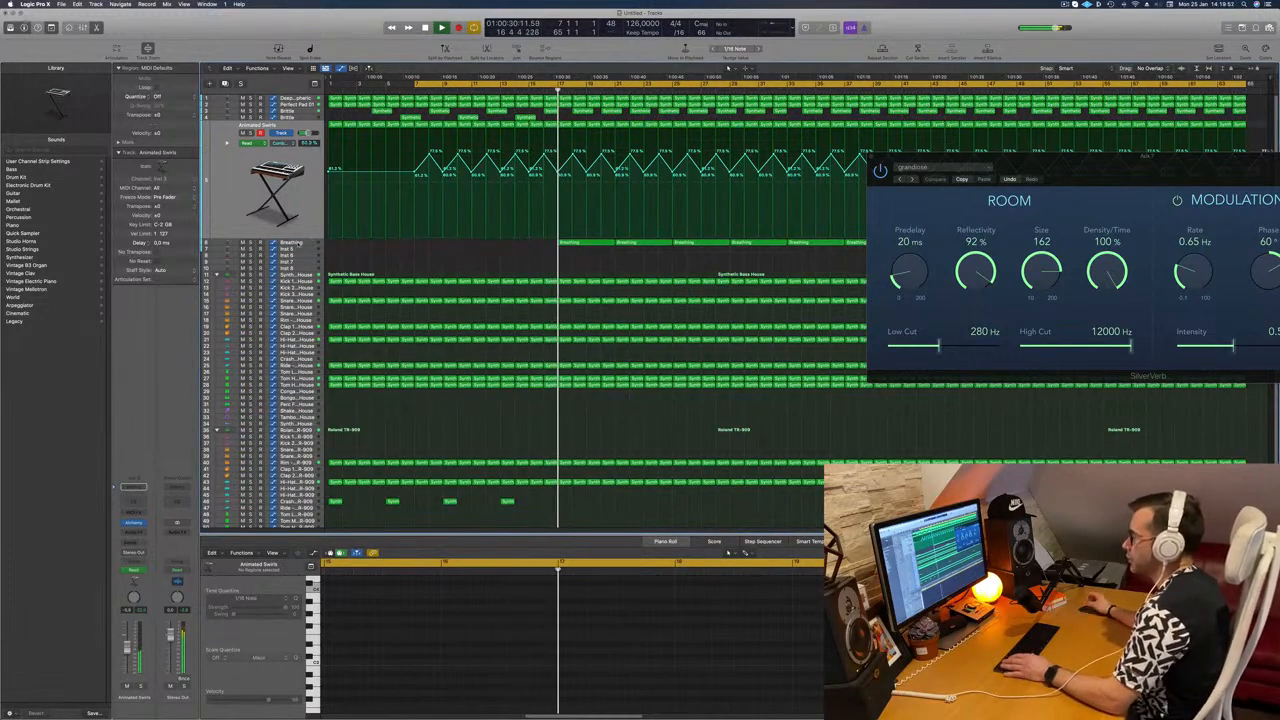
- Select the Breathing track, raise the master mix in its Step FX during playback, and close the effect
click(290, 242)
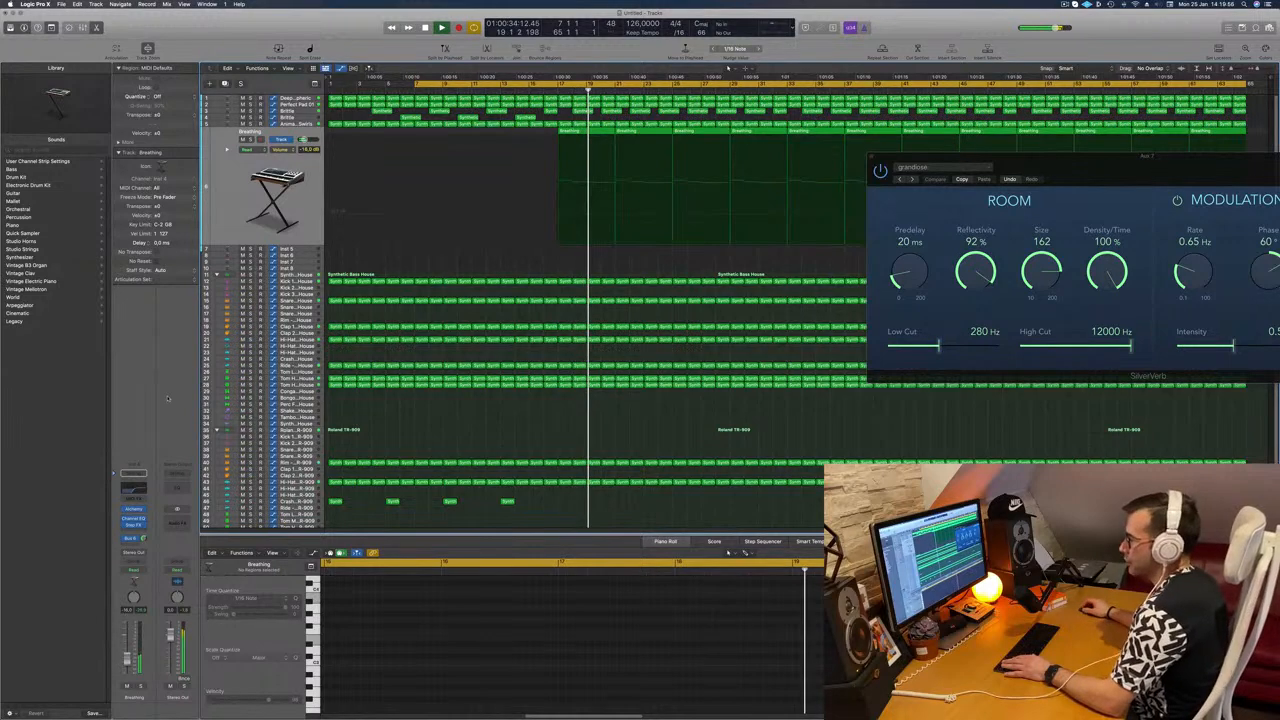
click(133, 524)
drag(833, 312, 836, 227)
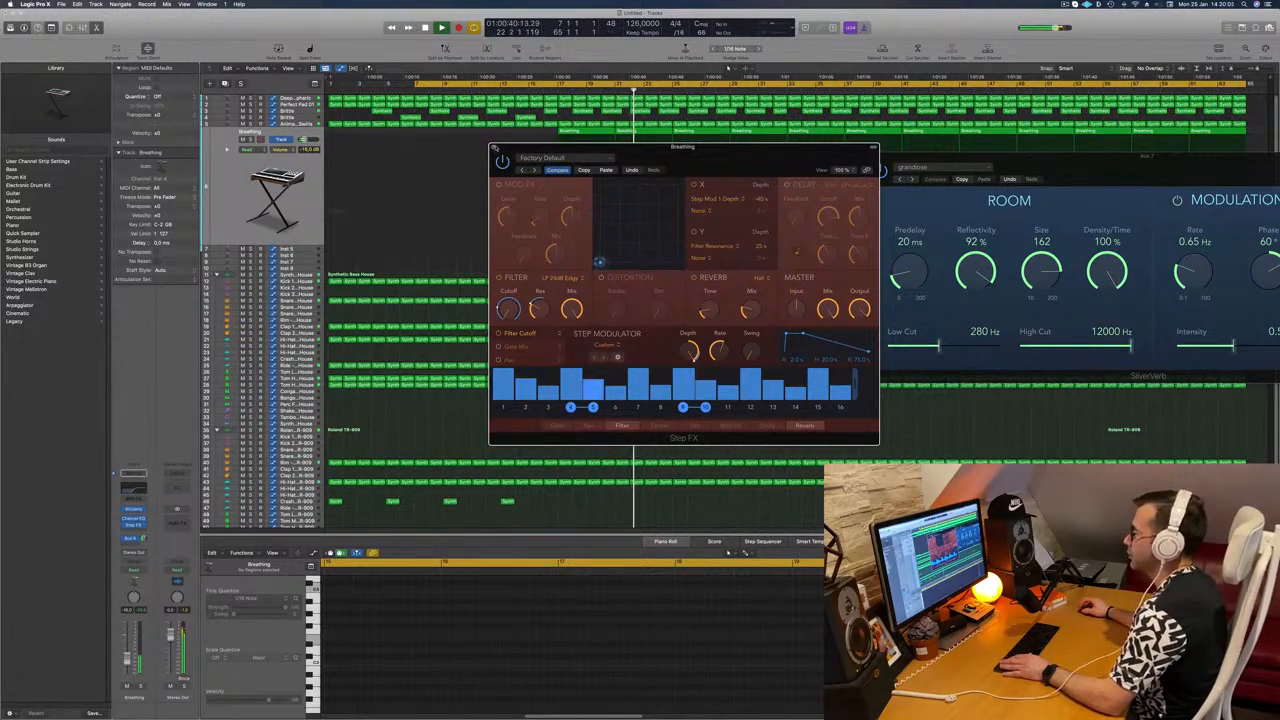
click(494, 147)
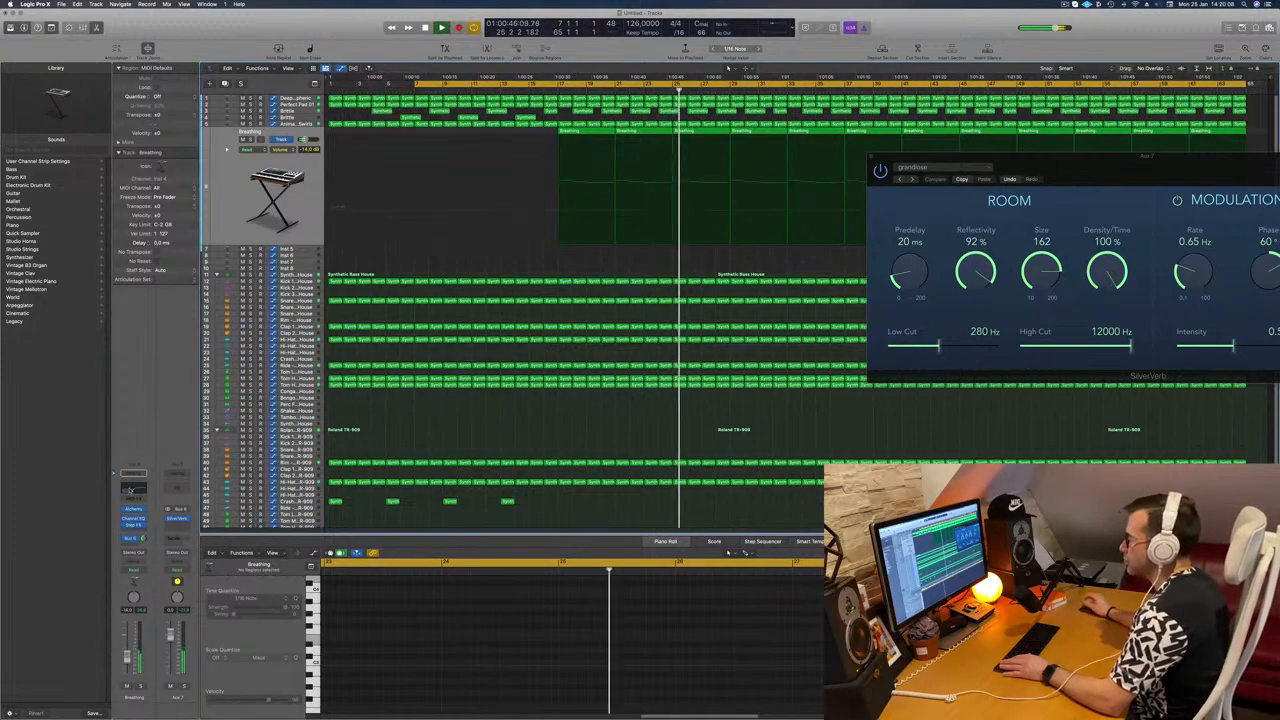
- Set an 890 Hz, 12 dB/Oct low cut in the Breathing track's Channel EQ and lower the track's volume to -14.8 dB
click(133, 488)
mouse_move(722, 272)
mouse_down()
mouse_move(598, 276)
mouse_move(715, 268)
mouse_move(738, 253)
mouse_up()
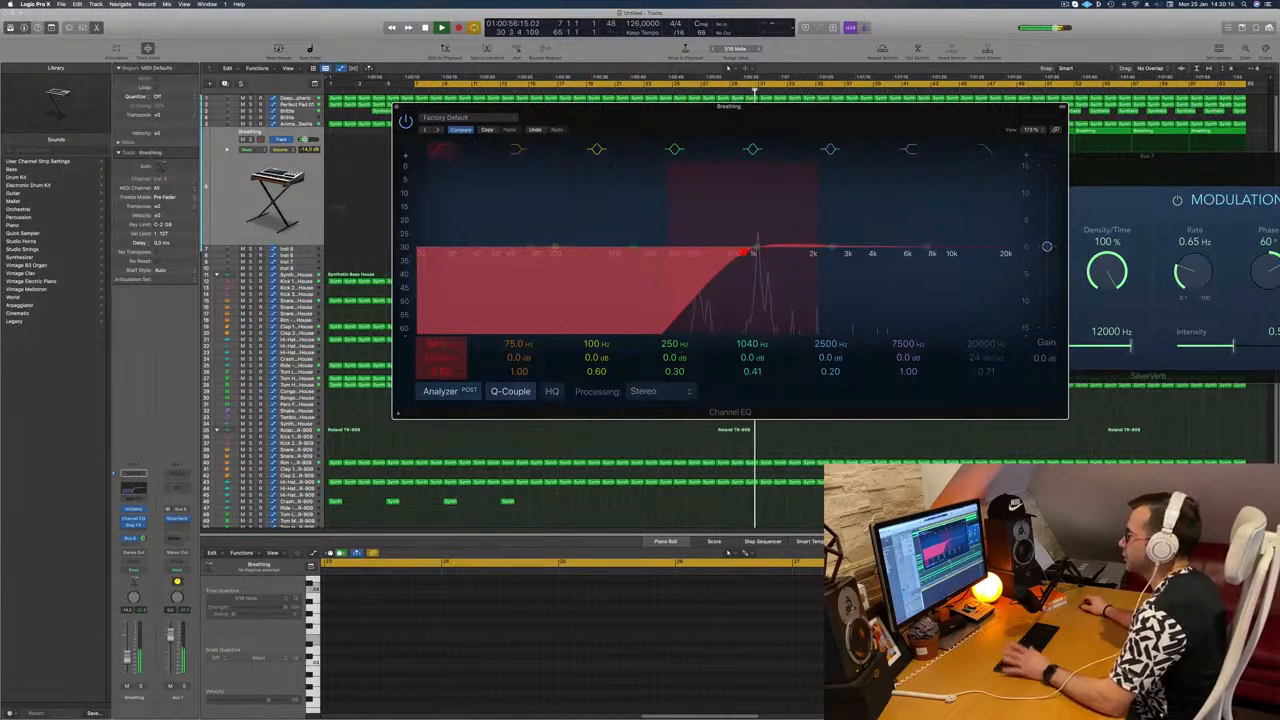
drag(127, 656, 127, 658)
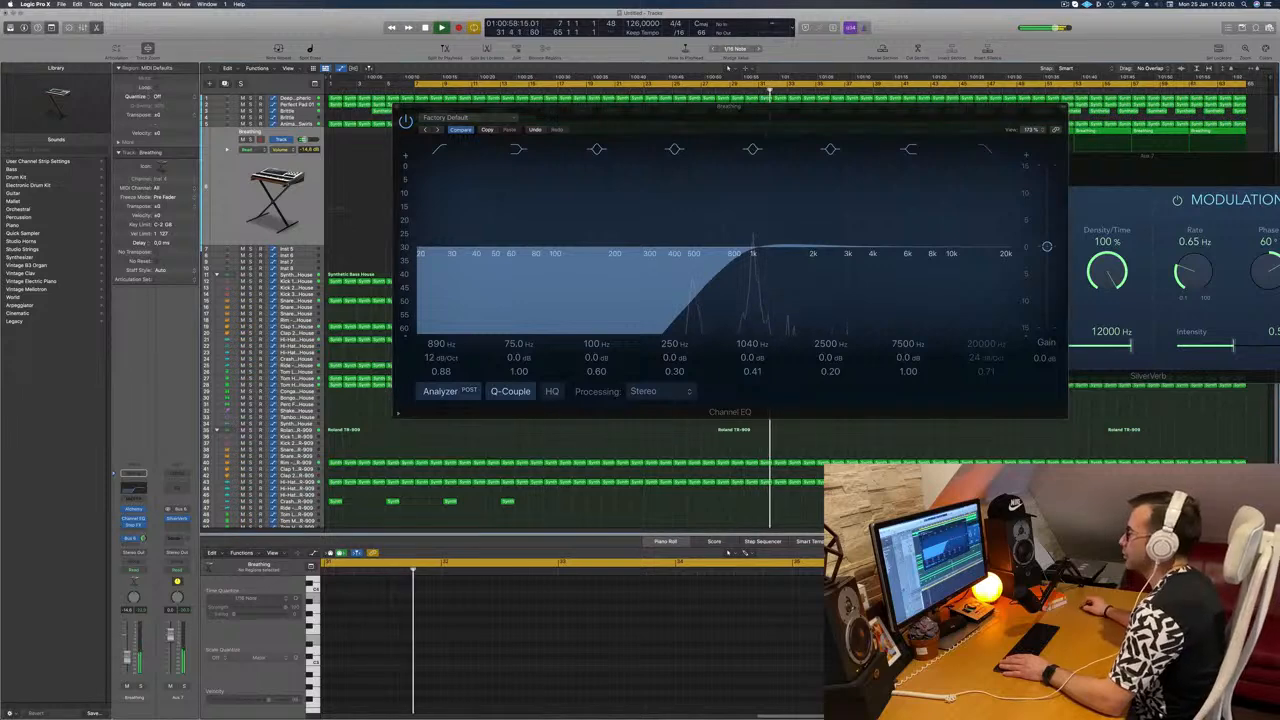
click(396, 107)
- Restart playback from bar 7 and close the SilverVerb window of Aux 7
key(space)
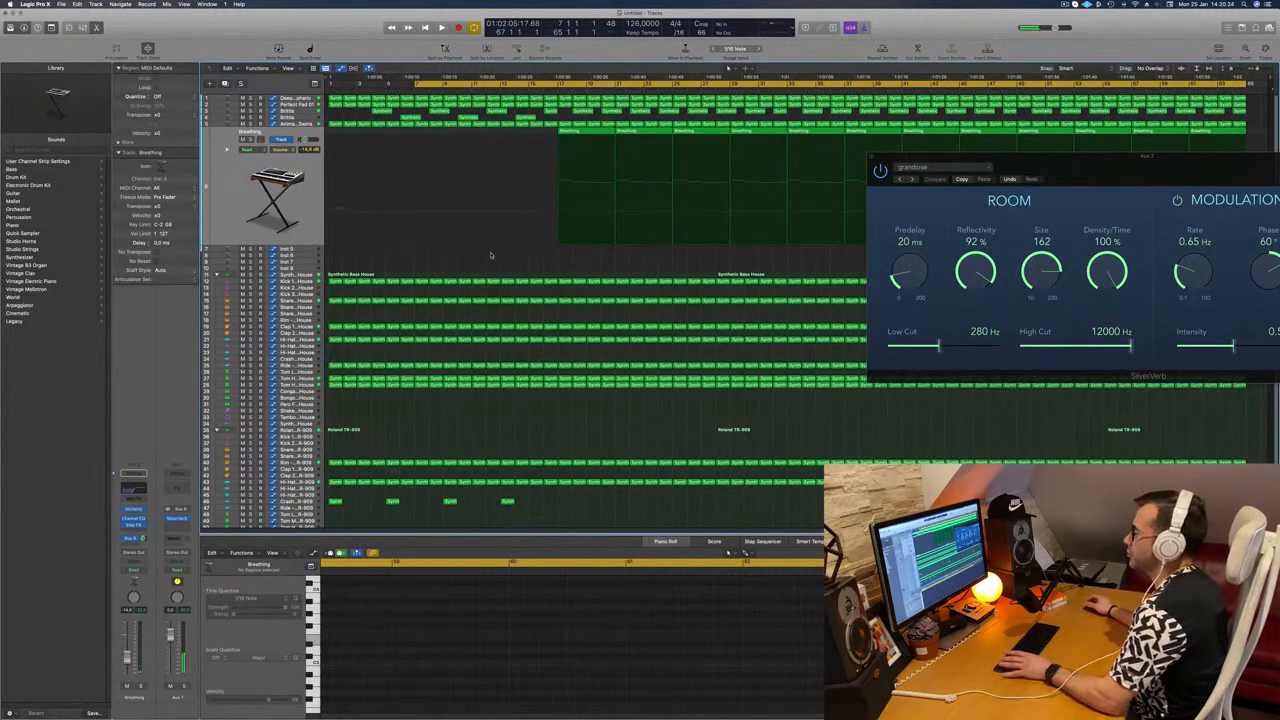
key(space)
drag(892, 157, 253, 166)
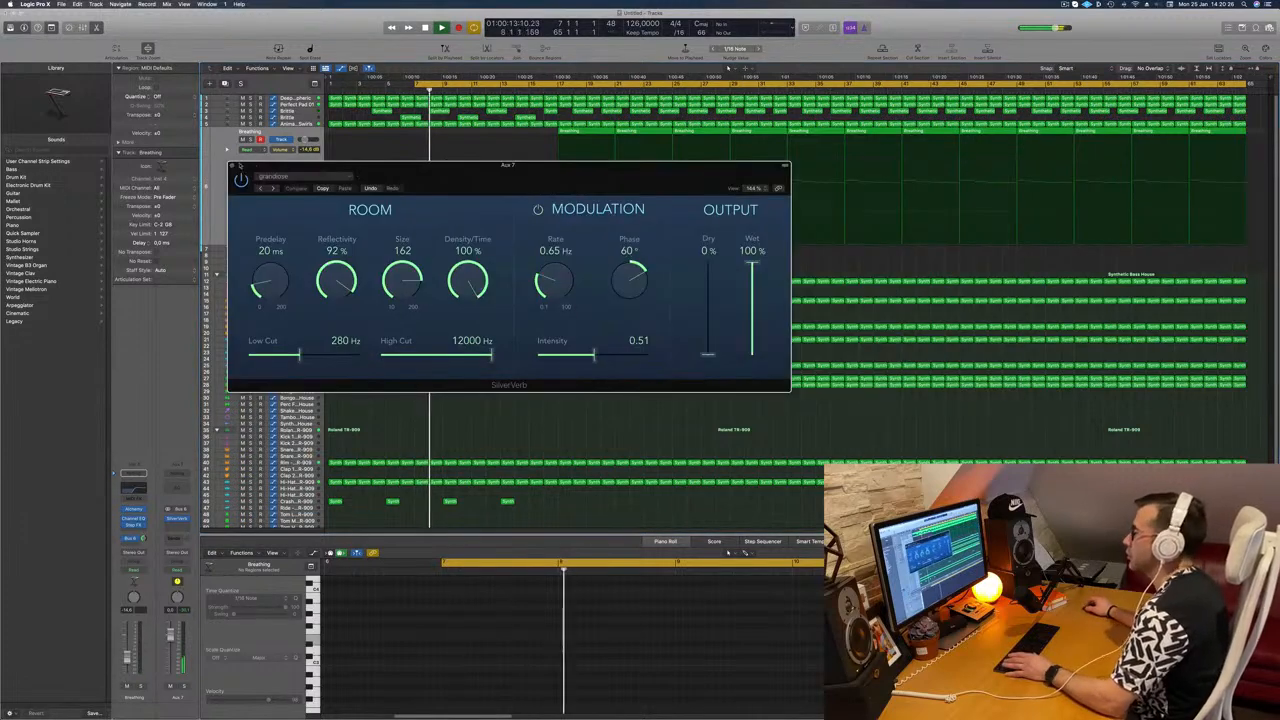
click(232, 166)
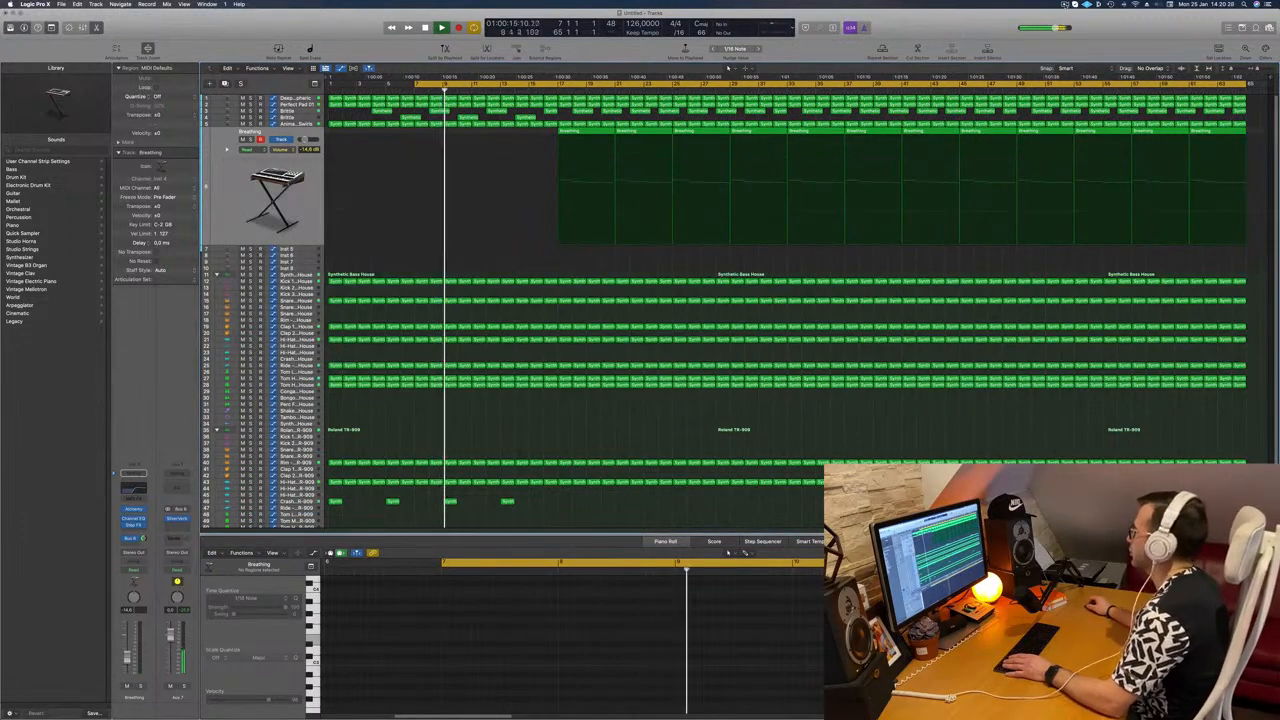